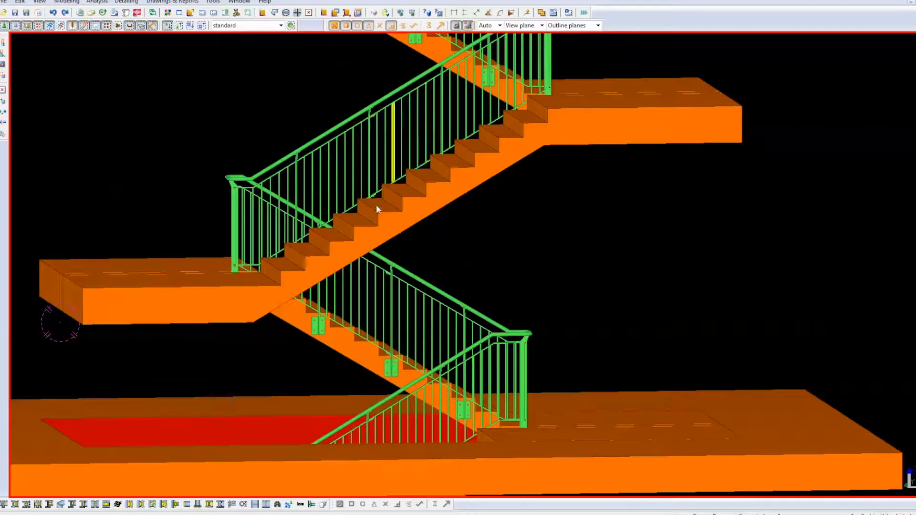
Examine the concrete stair flights and railings in 3D, from a close-up of one flight to the whole row of staircases
left_click(336, 336)
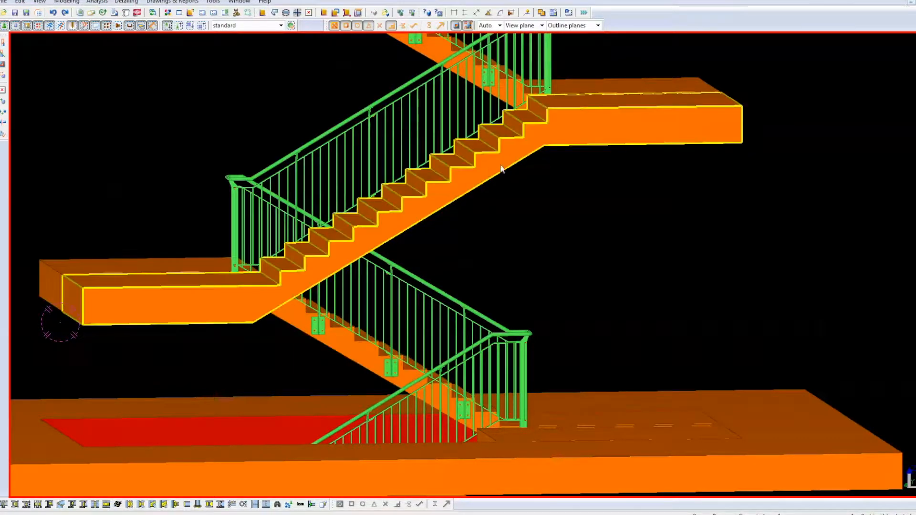
left_click(546, 195)
middle_click_drag(493, 228, 598, 182)
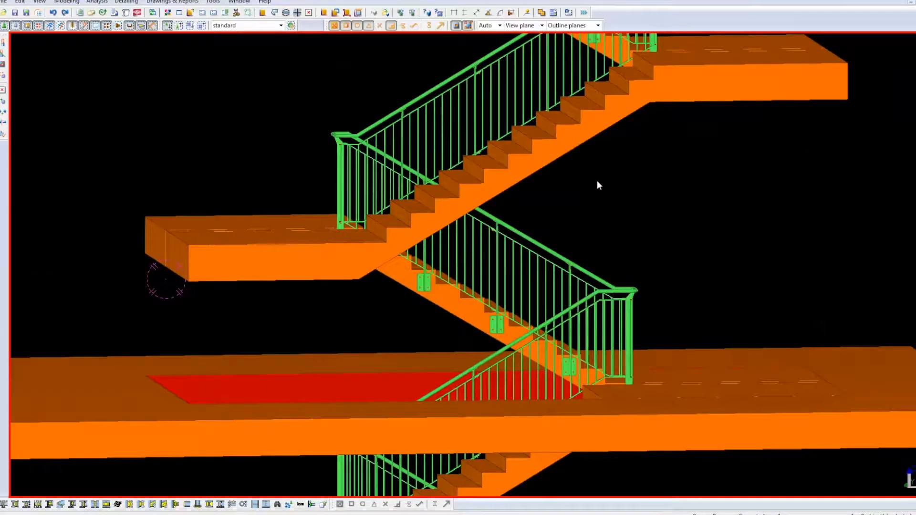
scroll(596, 180, "down", 5)
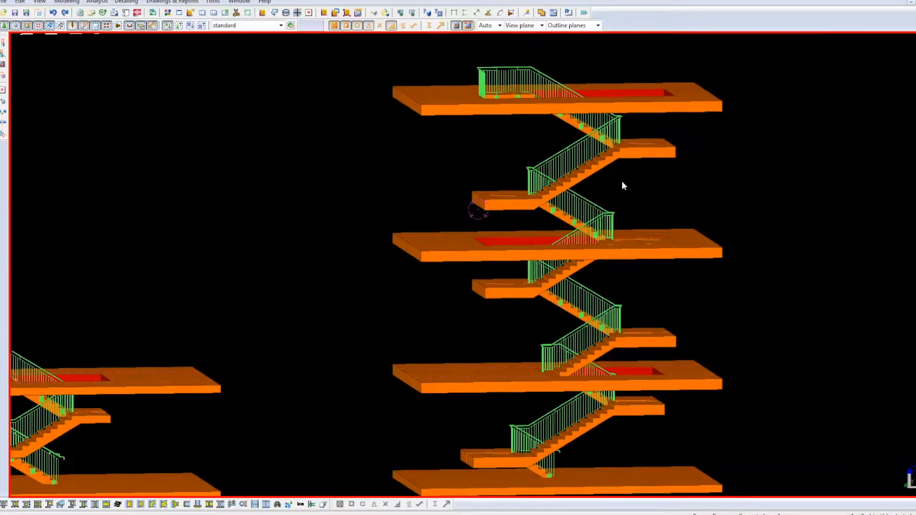
scroll(622, 181, "down", 2)
middle_click_drag(728, 211, 446, 183)
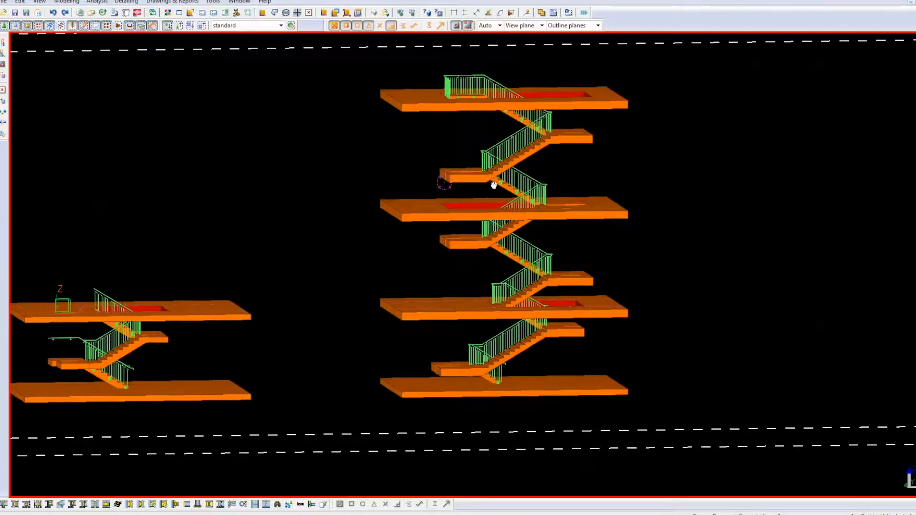
scroll(526, 178, "down", 1)
scroll(526, 179, "down", 5)
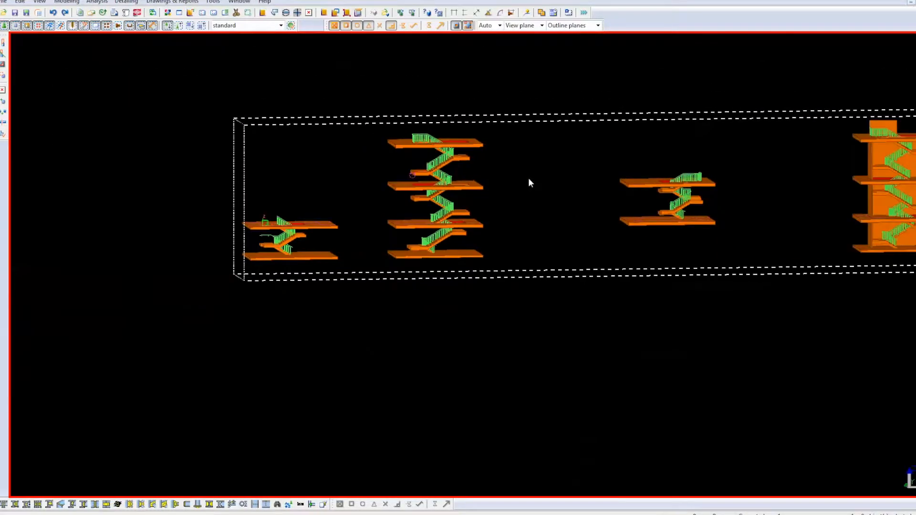
middle_click_drag(551, 180, 474, 216)
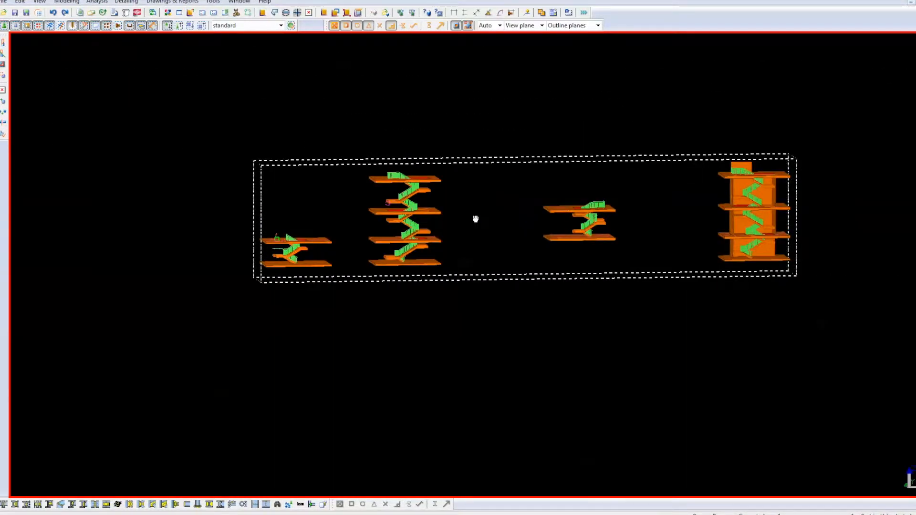
Switch the model view from 3D to plane view and bring all four staircases into sight in elevation
key("ctrl+p")
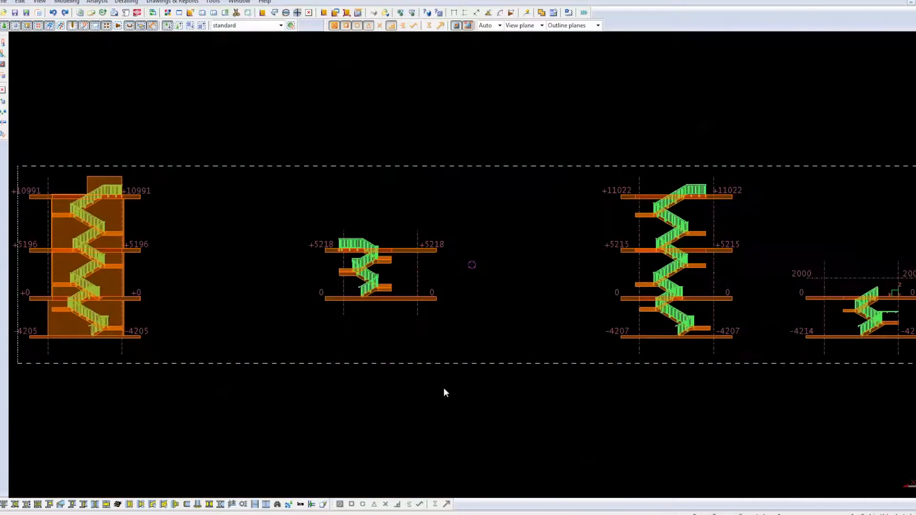
middle_click_drag(222, 250, 233, 249)
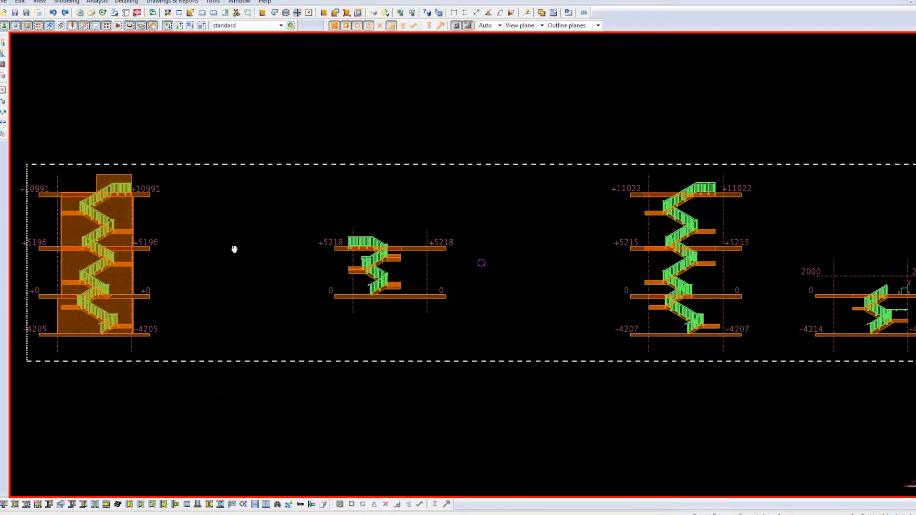
scroll(255, 242, "down", 1)
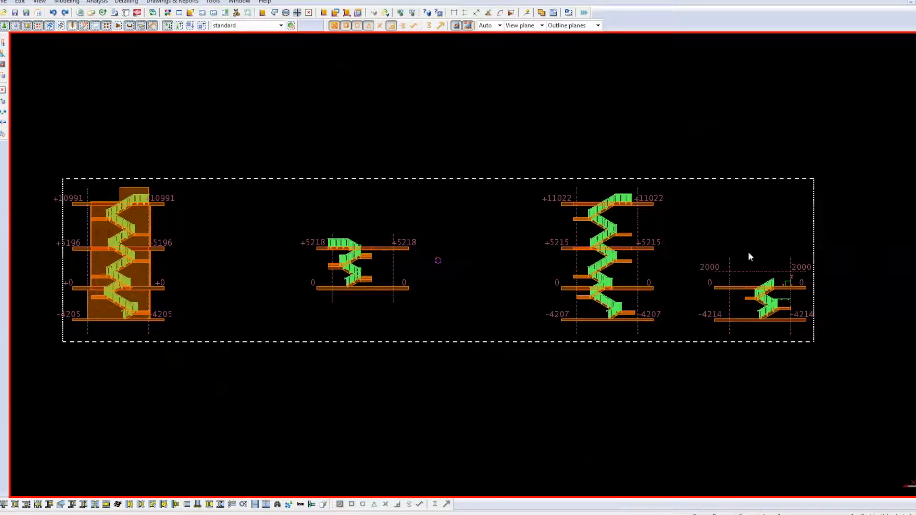
middle_click_drag(185, 225, 433, 208)
Examine the upper flights, landings and railings of the walled staircase that reaches level +10991
scroll(367, 197, "up", 2)
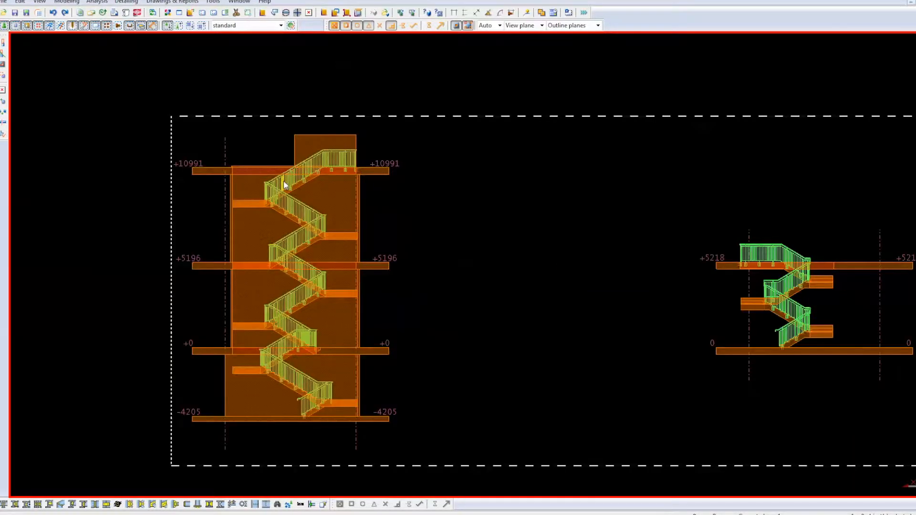
scroll(267, 167, "up", 4)
middle_click_drag(280, 140, 351, 195)
scroll(305, 164, "up", 1)
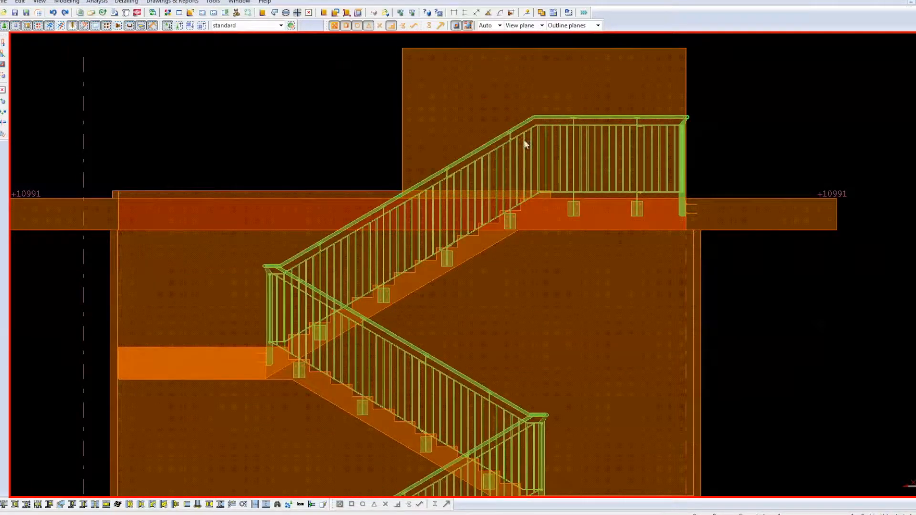
left_click(405, 239)
scroll(568, 190, "down", 1)
key("Home")
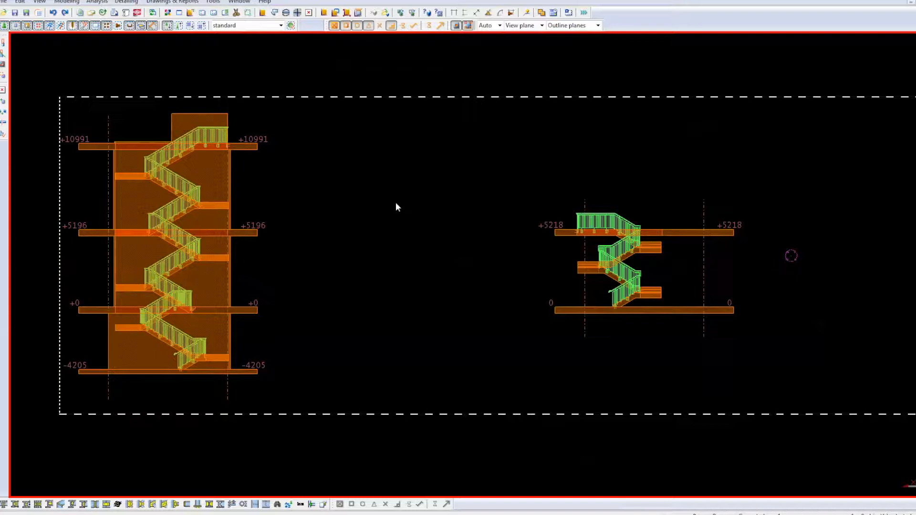
scroll(377, 204, "down", 1)
mouse_move(802, 146)
middle_mouse_down()
mouse_move(351, 205)
mouse_move(493, 208)
mouse_move(239, 232)
middle_mouse_up()
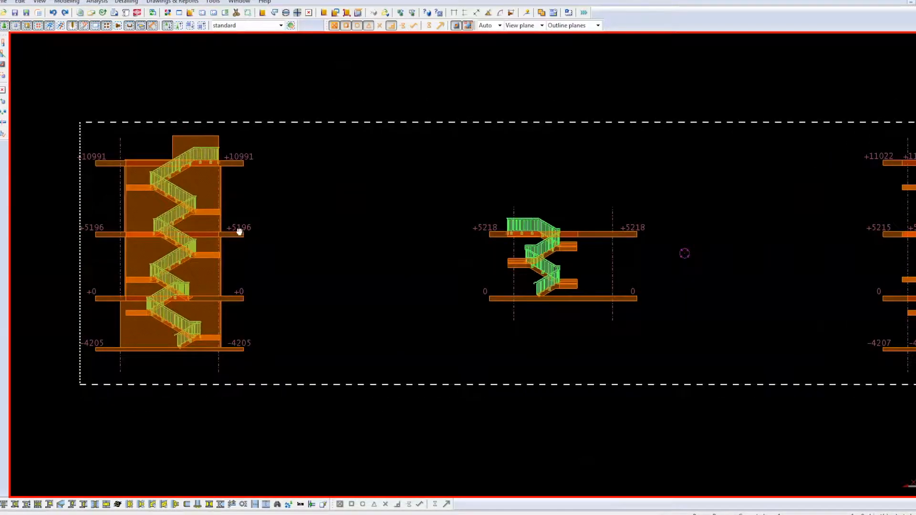
scroll(186, 230, "up", 2)
middle_click_drag(175, 224, 426, 206)
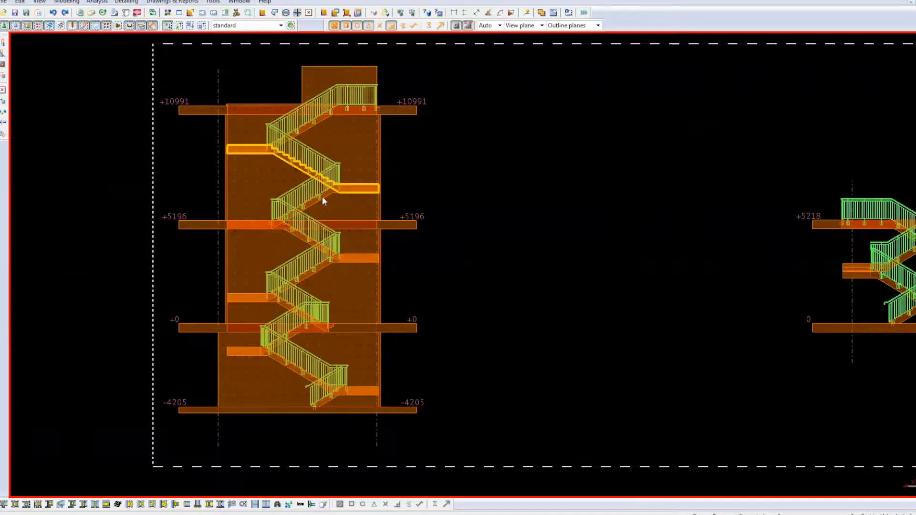
scroll(322, 196, "up", 3)
scroll(512, 182, "down", 3)
scroll(556, 180, "down", 3)
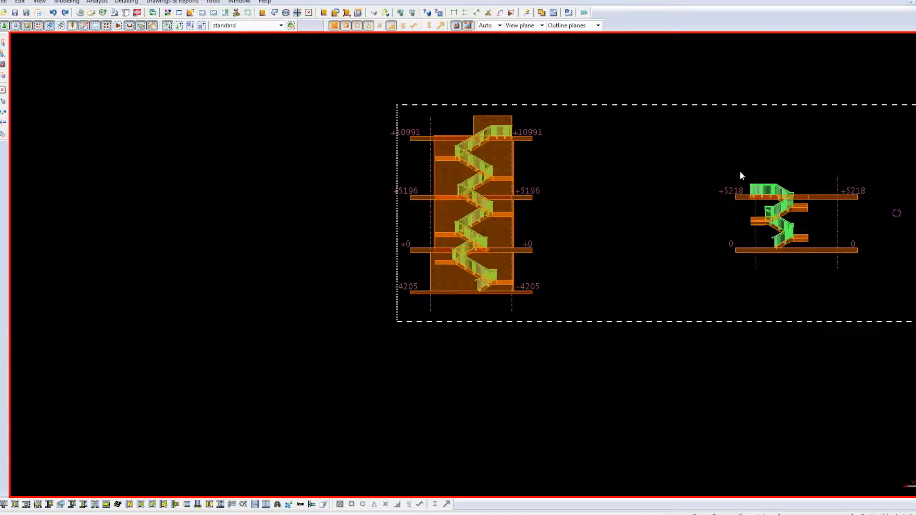
Inspect the walled staircase's flights, landings and railing fixing plates between levels +5196 and +0
scroll(482, 152, "up", 3)
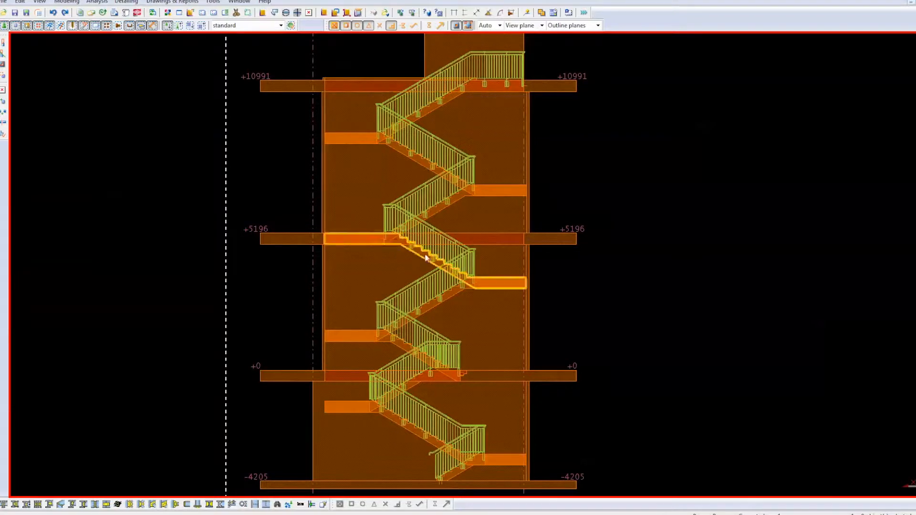
middle_click_drag(463, 318, 456, 255)
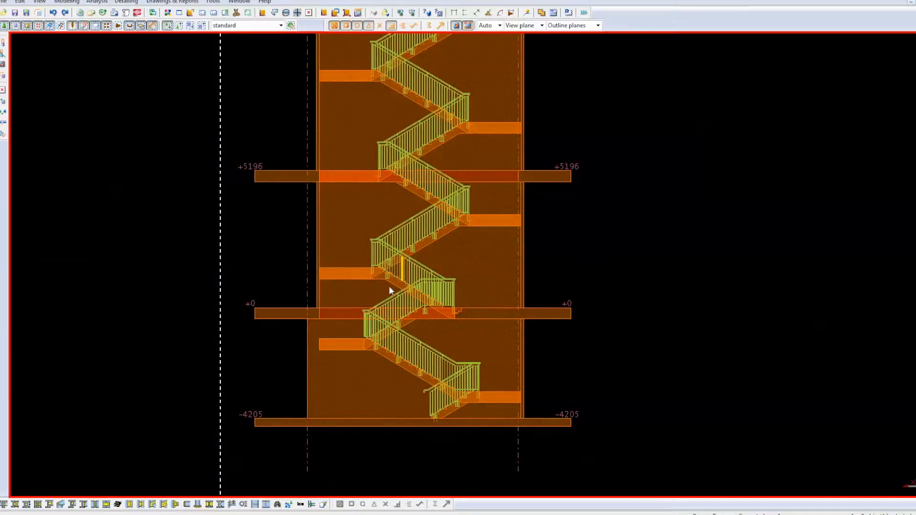
scroll(389, 287, "up", 2)
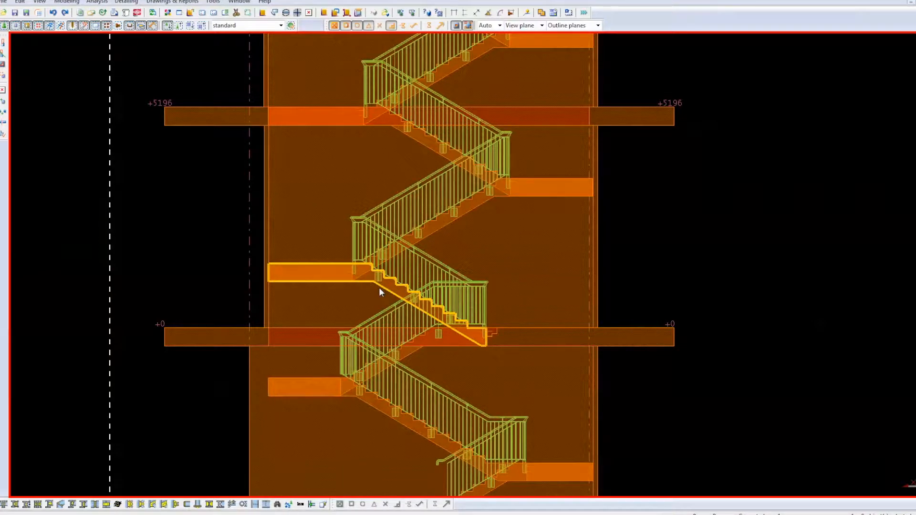
scroll(453, 253, "down", 2)
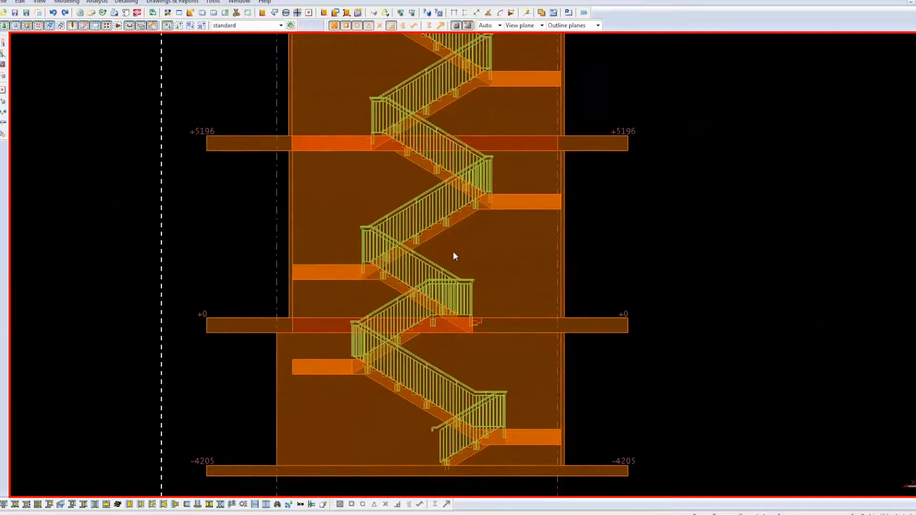
scroll(358, 259, "up", 2)
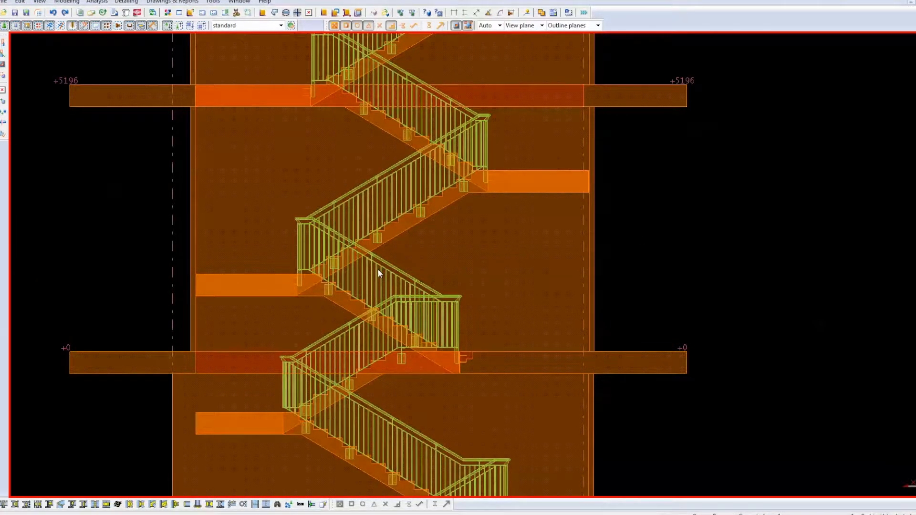
scroll(351, 257, "up", 1)
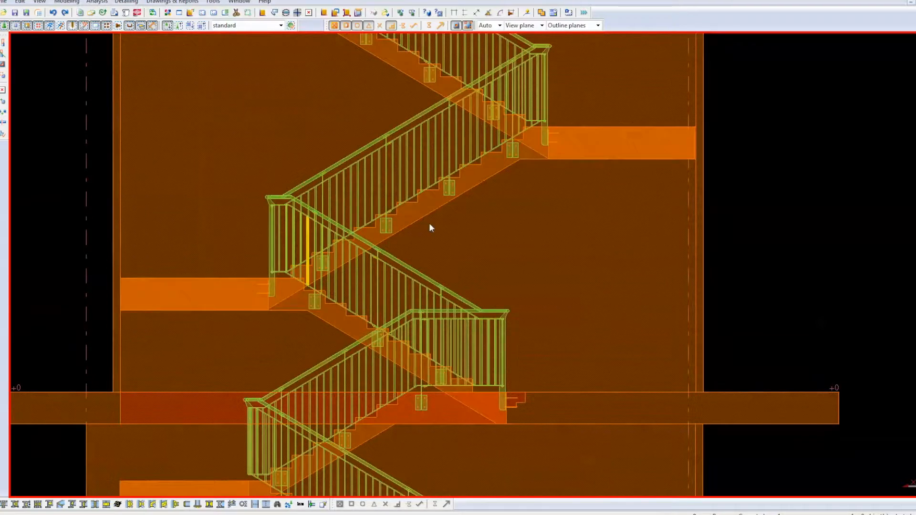
left_click(437, 384)
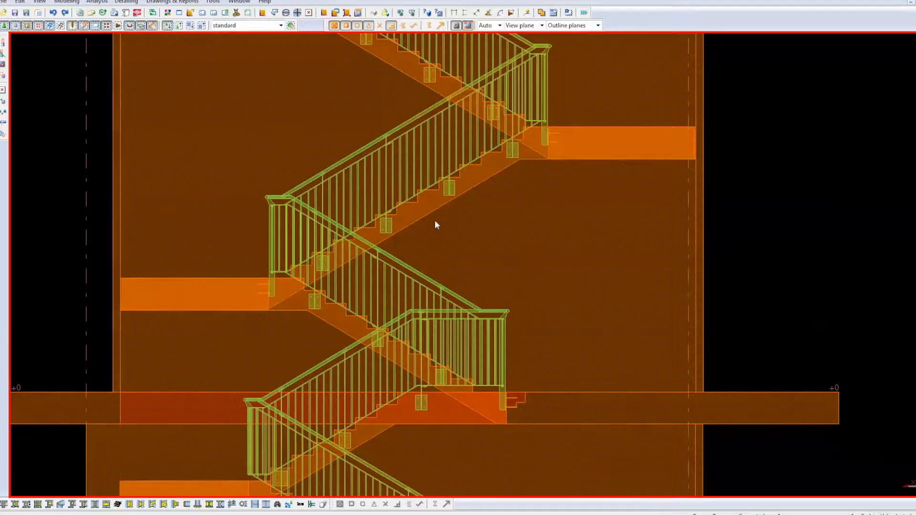
scroll(393, 242, "up", 1)
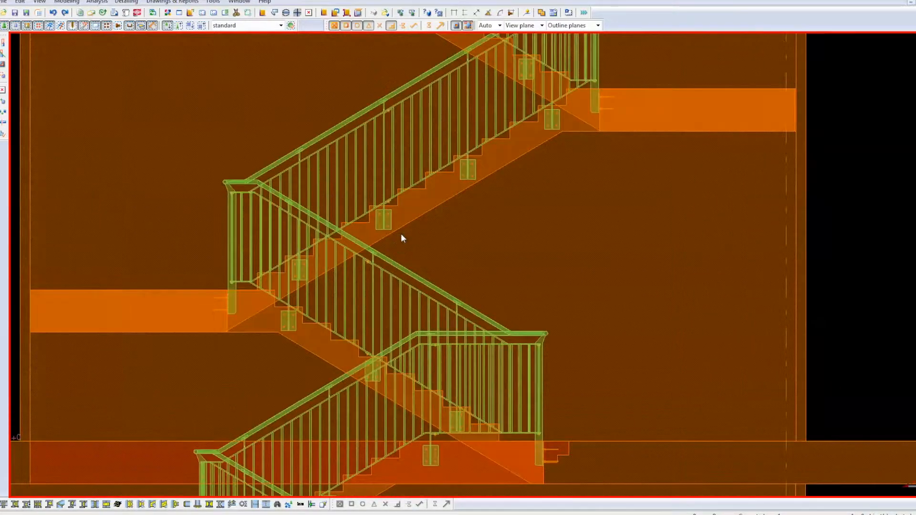
middle_click_drag(434, 258, 444, 302)
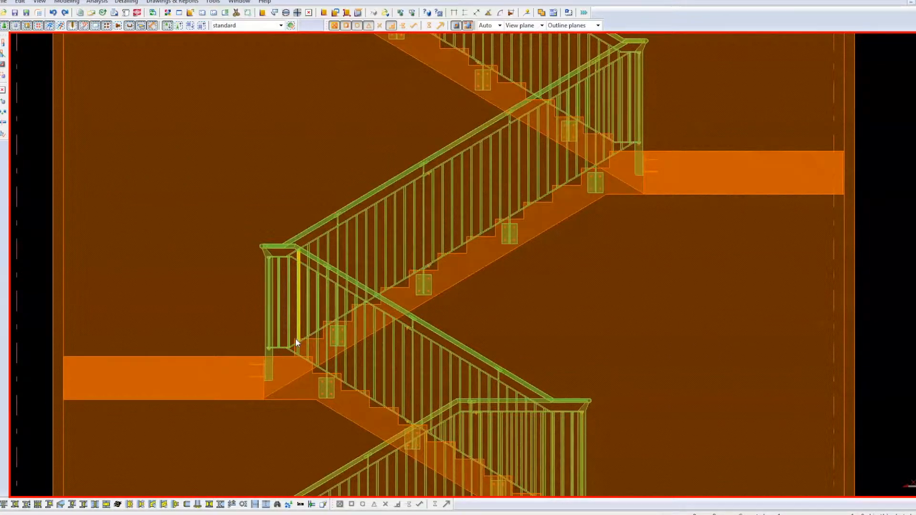
scroll(296, 339, "up", 2)
scroll(520, 205, "down", 1)
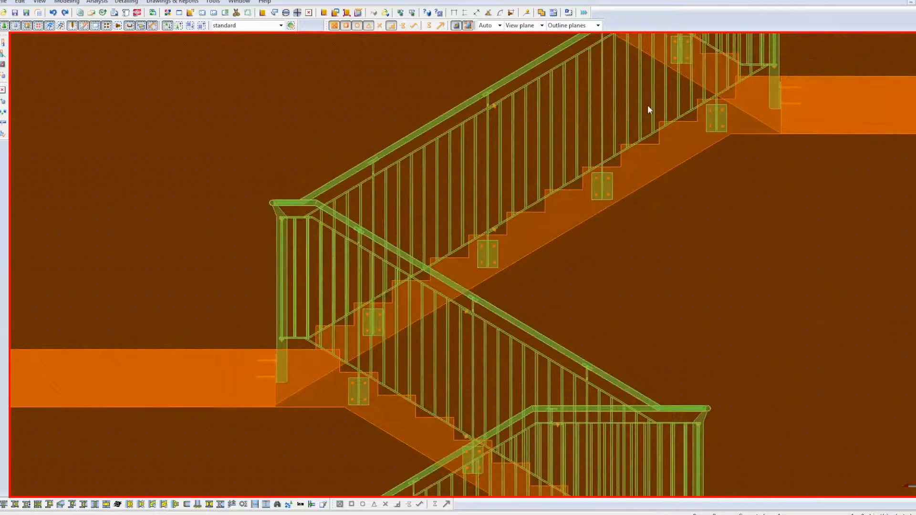
scroll(658, 181, "down", 1)
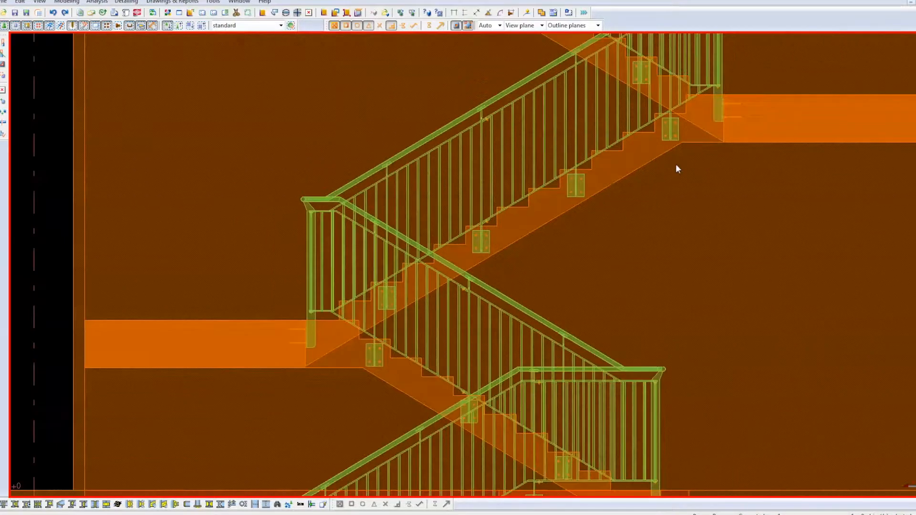
middle_click_drag(669, 168, 617, 237)
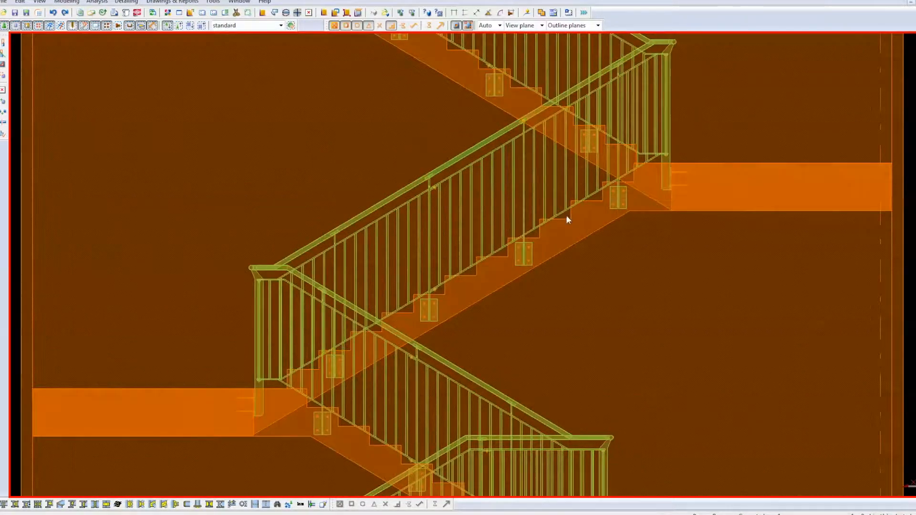
Review the walled staircase over its full height and compare it with the neighbouring staircases at levels +5218 and +11022
scroll(568, 248, "down", 5)
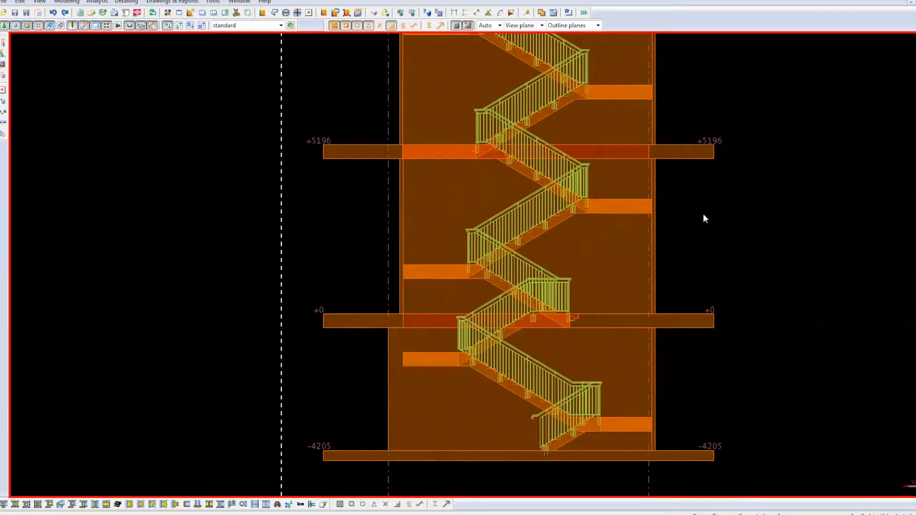
scroll(703, 214, "down", 1)
middle_click_drag(695, 220, 668, 276)
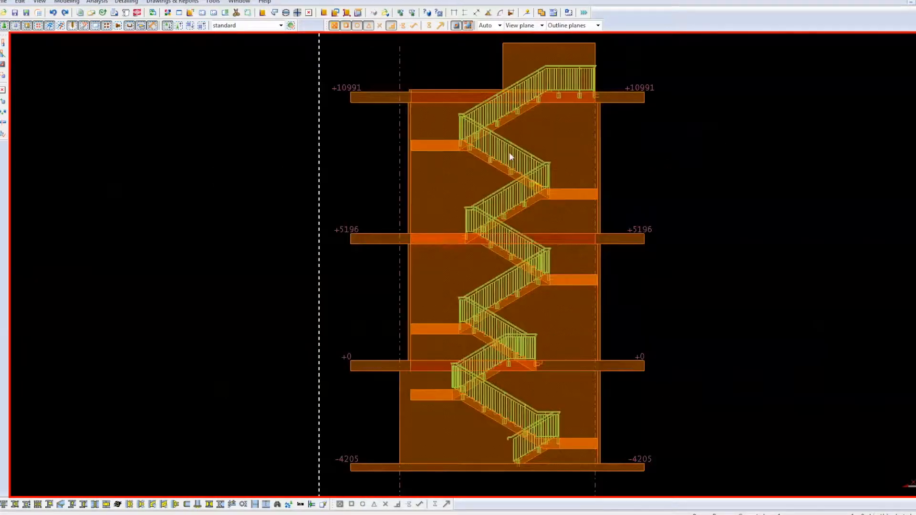
scroll(511, 82, "up", 3)
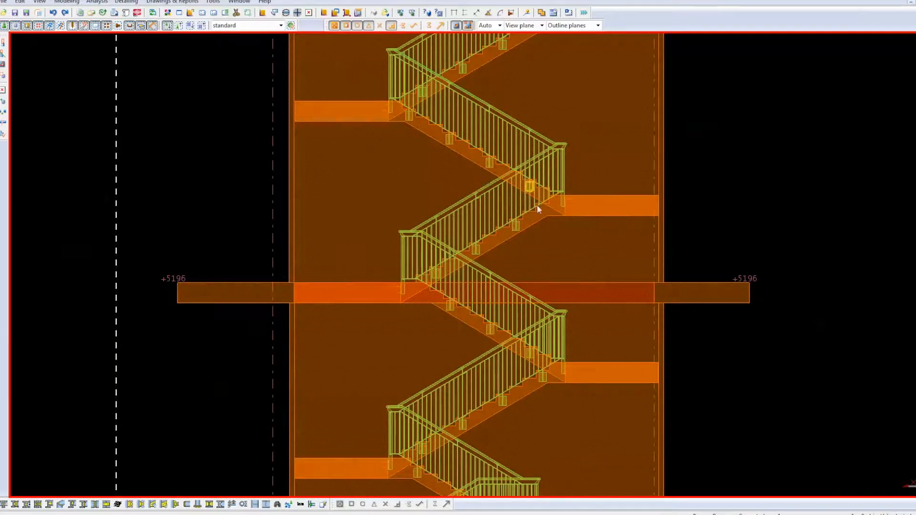
scroll(560, 238, "down", 3)
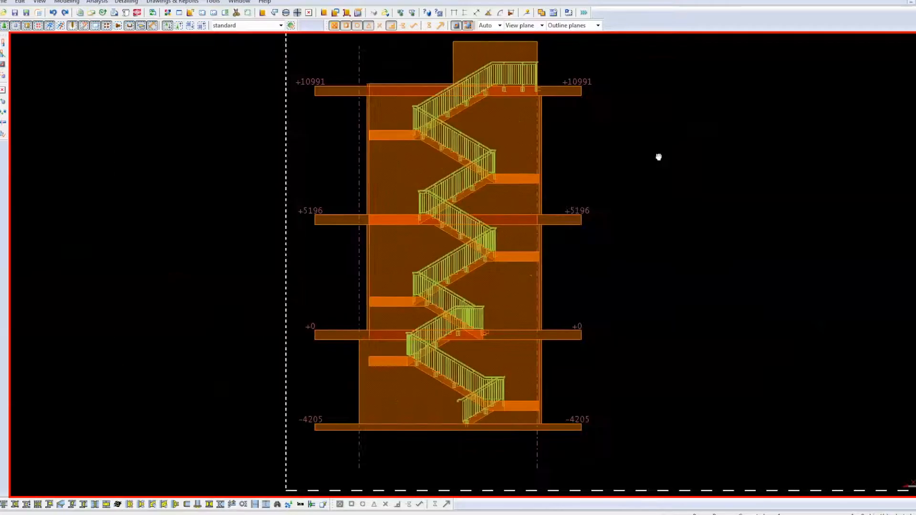
middle_click_drag(531, 188, 455, 187)
scroll(568, 176, "down", 2)
middle_click_drag(749, 155, 568, 176)
middle_click_drag(906, 146, 493, 152)
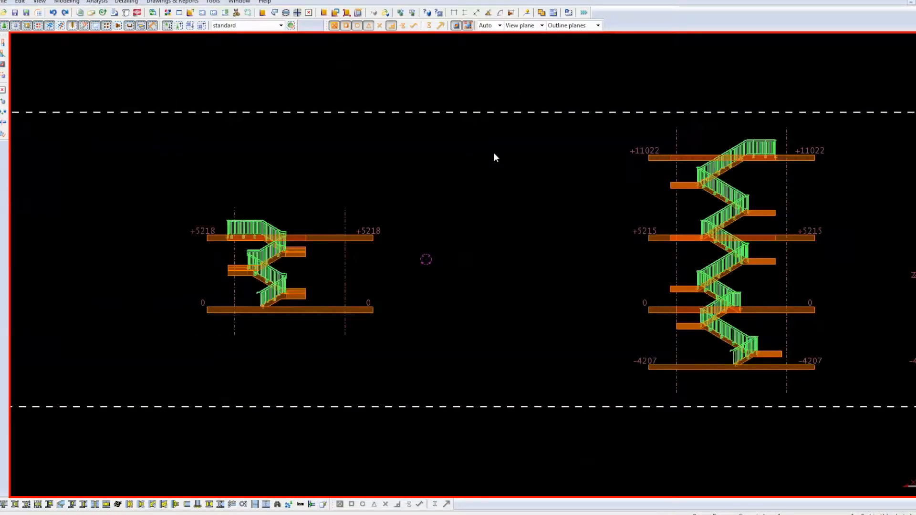
middle_click_drag(817, 189, 543, 195)
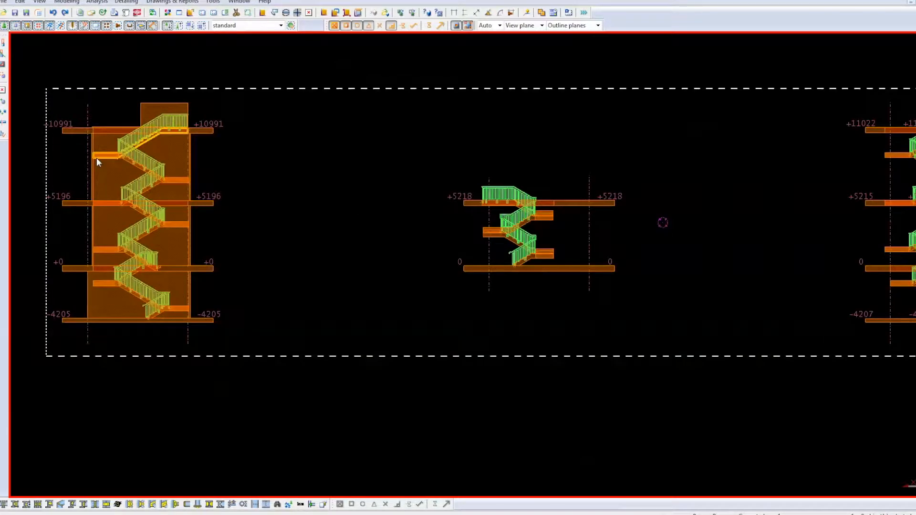
scroll(96, 158, "up", 3)
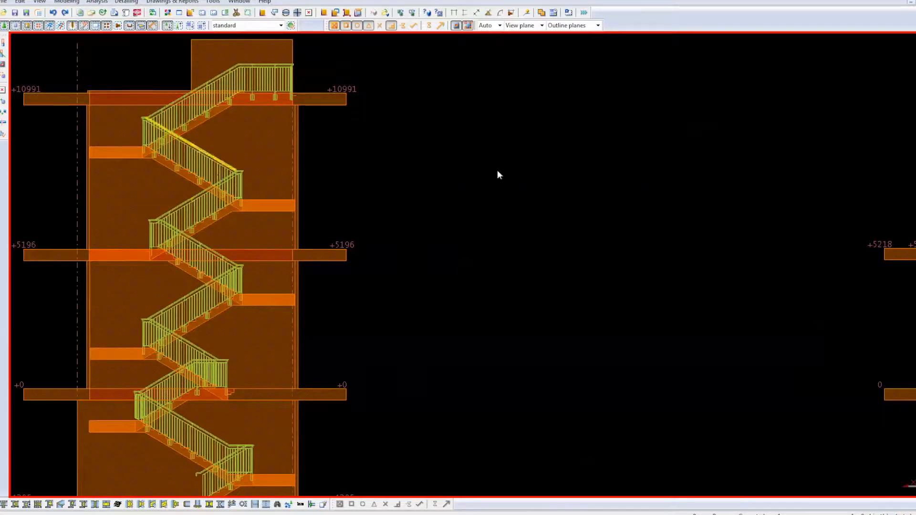
scroll(514, 175, "down", 3)
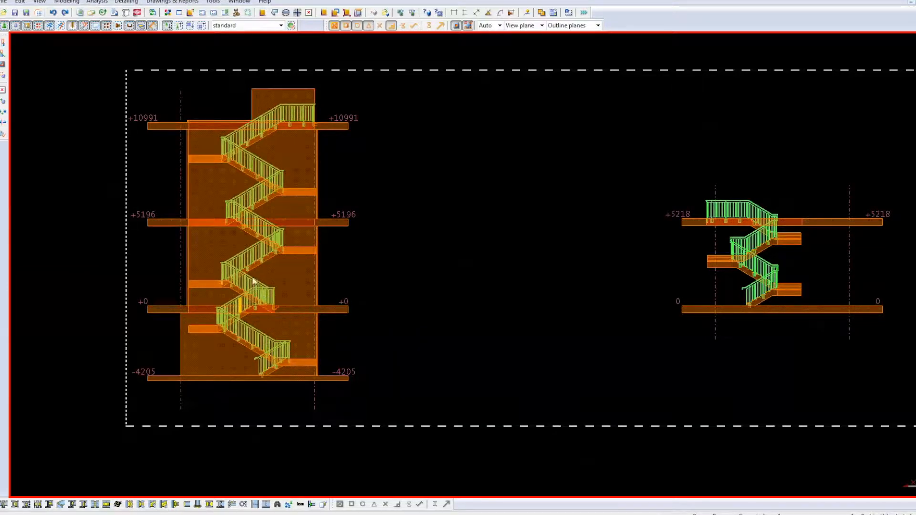
Review the walled staircase's upper flights and compare them with the neighbouring staircase that reaches level +5218
scroll(249, 162, "up", 4)
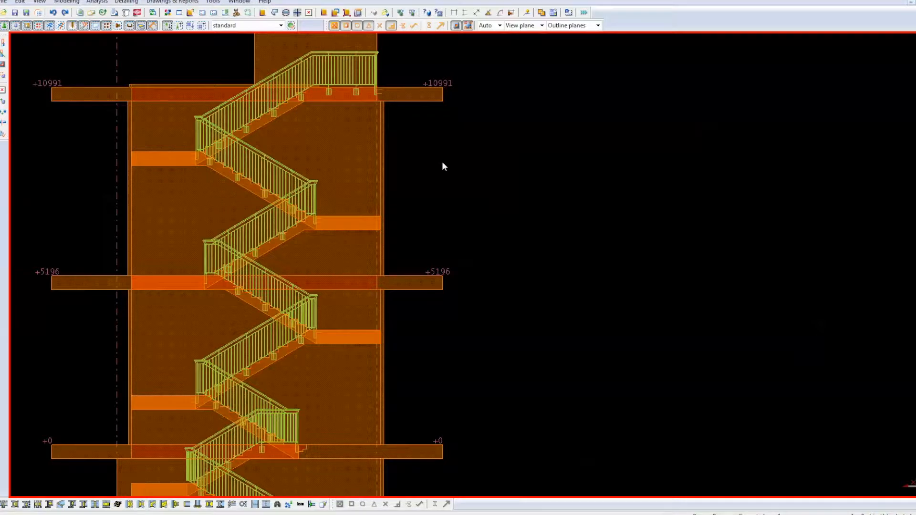
scroll(442, 166, "down", 4)
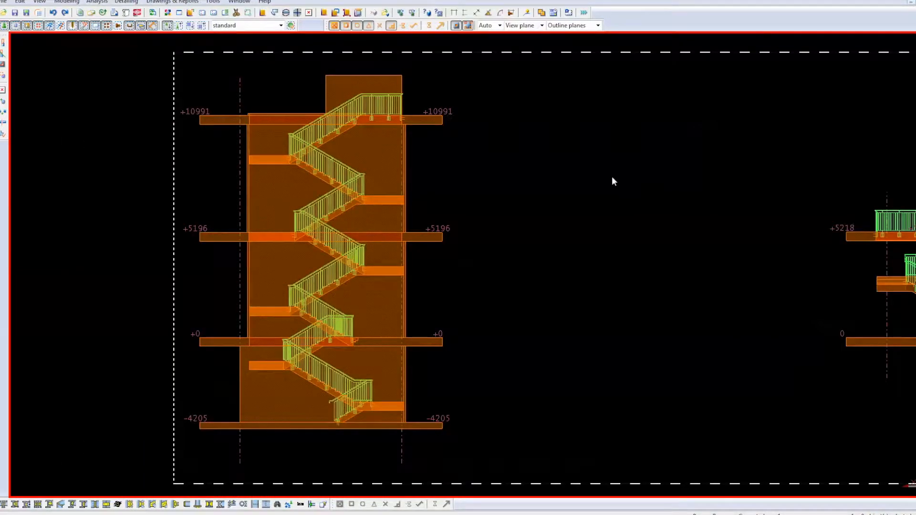
scroll(611, 176, "down", 1)
middle_click_drag(611, 176, 430, 180)
scroll(497, 176, "down", 3)
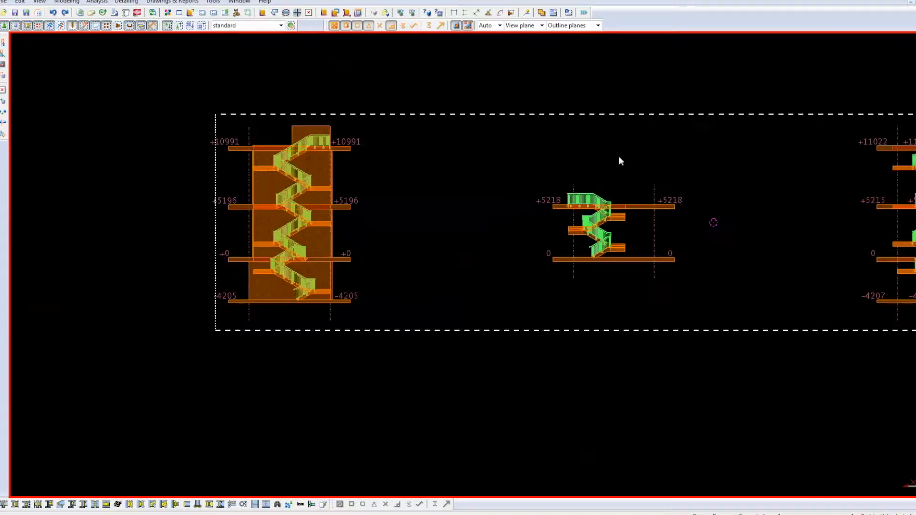
middle_click_drag(801, 163, 760, 164)
middle_click_drag(568, 202, 257, 203)
Inspect the flights, landings and railings of the staircase between levels 0 and +5218
scroll(202, 168, "up", 4)
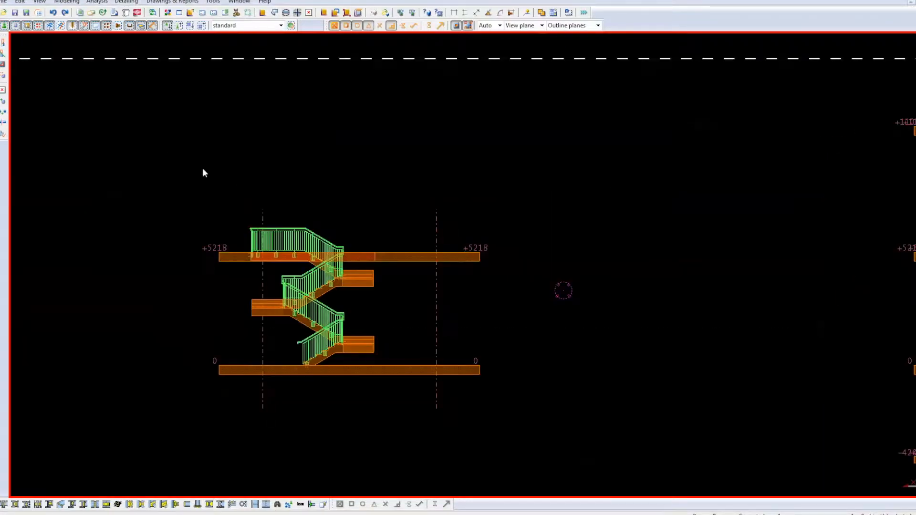
scroll(235, 199, "up", 1)
scroll(281, 257, "up", 3)
scroll(363, 335, "up", 3)
middle_click_drag(312, 288, 259, 205)
scroll(537, 151, "down", 8)
Survey the staircases further along the row and return to the walled staircase for comparison
middle_click_drag(879, 160, 536, 150)
scroll(536, 150, "down", 1)
middle_click_drag(296, 202, 677, 196)
middle_click_drag(415, 206, 697, 194)
scroll(697, 194, "down", 4)
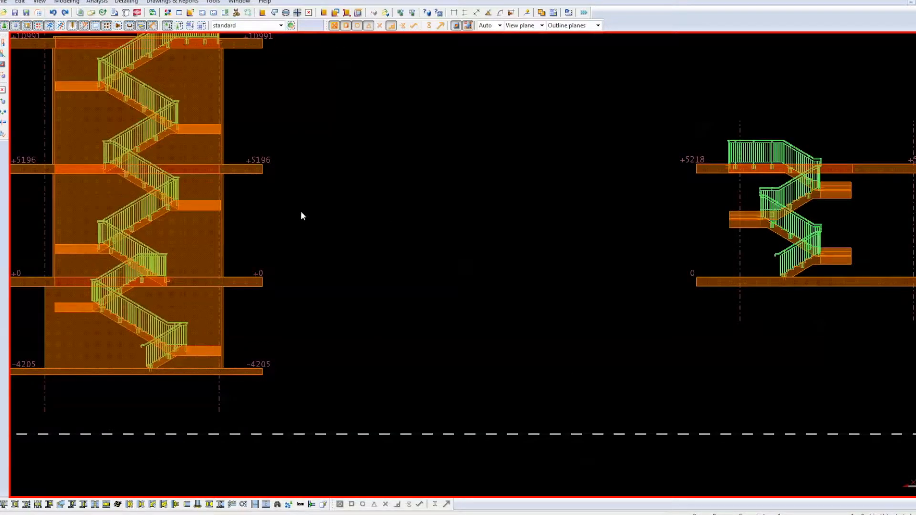
middle_click_drag(414, 222, 466, 227)
Select the railing assembly on the flight just above level +5196 of the walled staircase to examine its extent
scroll(375, 197, "up", 4)
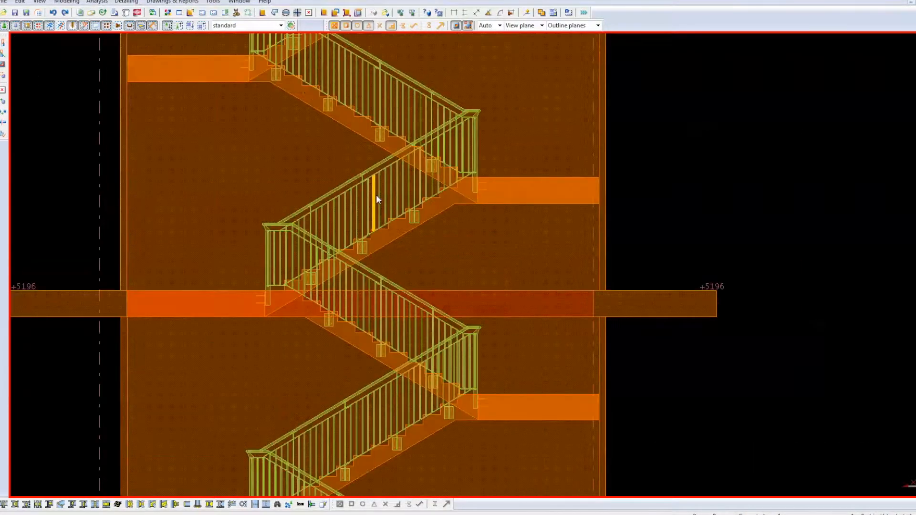
middle_click_drag(446, 229, 566, 270)
scroll(560, 267, "up", 1)
scroll(516, 217, "up", 3)
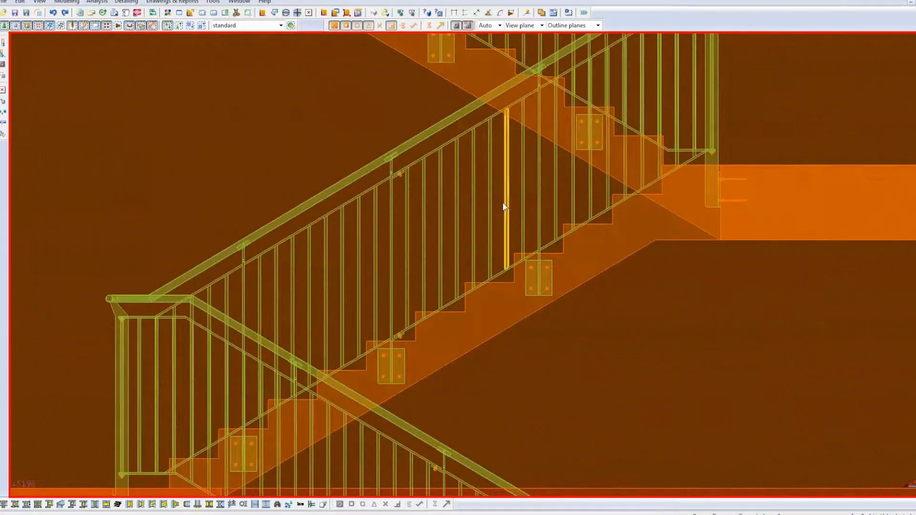
left_click(508, 175)
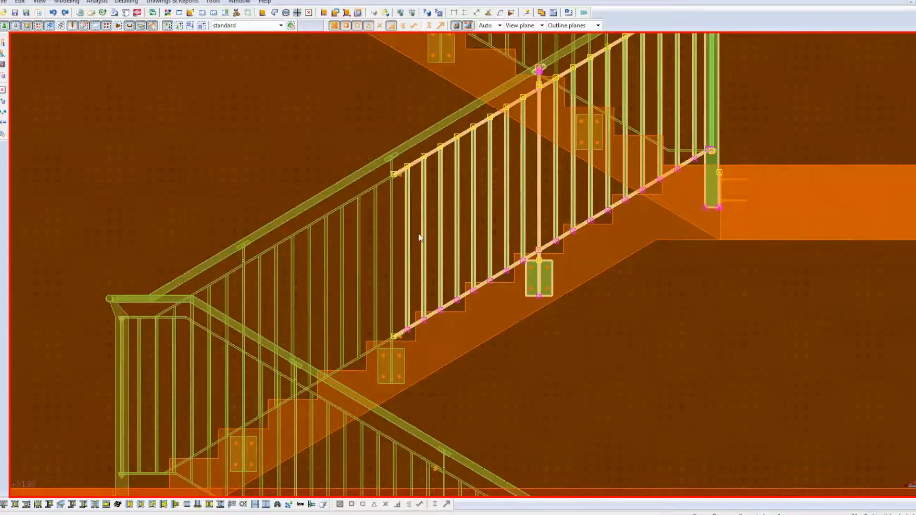
Clear the railing selection and review the walled staircase from level +10991 down to -4205
scroll(567, 209, "down", 2)
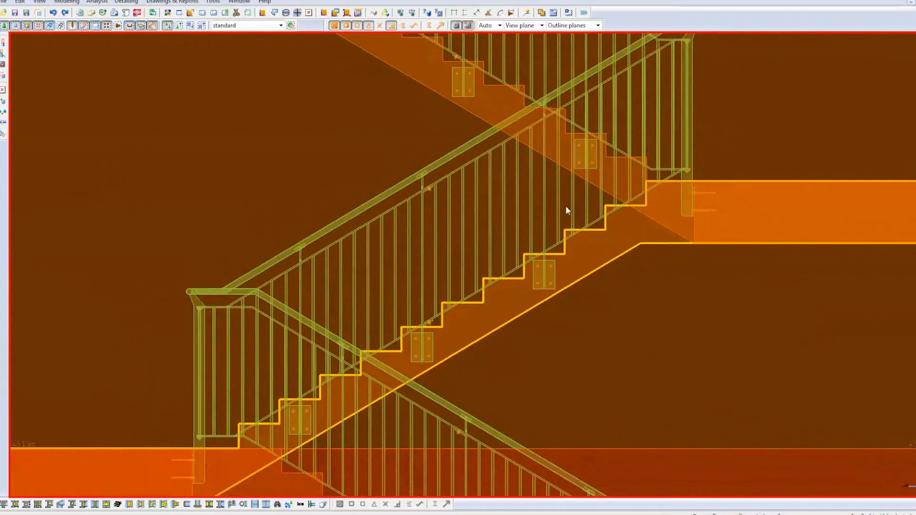
scroll(565, 204, "down", 3)
scroll(552, 168, "down", 1)
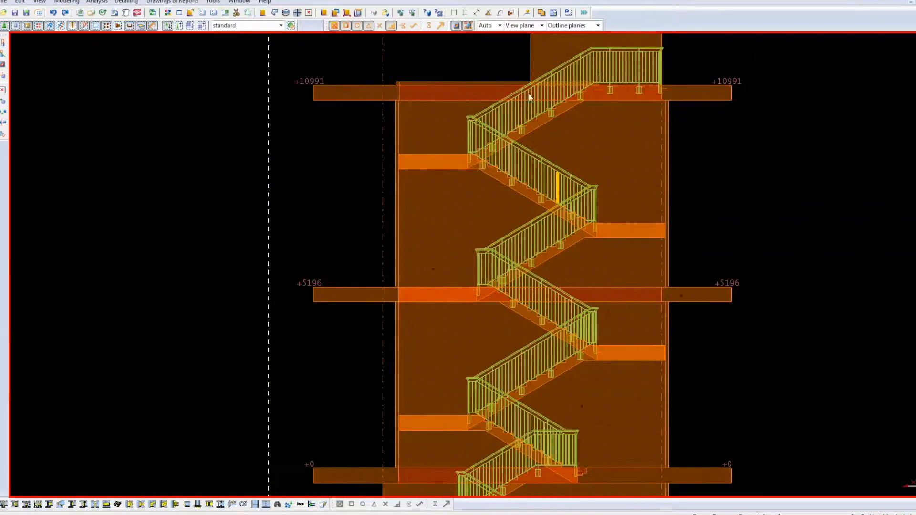
scroll(743, 242, "down", 2)
middle_click_drag(589, 237, 456, 208)
scroll(456, 208, "down", 1)
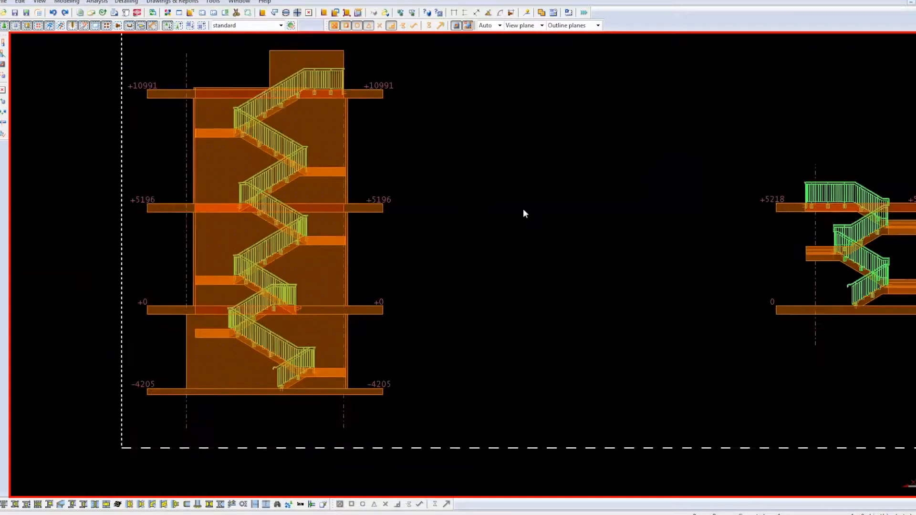
Compare the +5218 staircase with the walled staircase and examine the latter's flights between levels +5196 and +10991
middle_click_drag(652, 213, 416, 216)
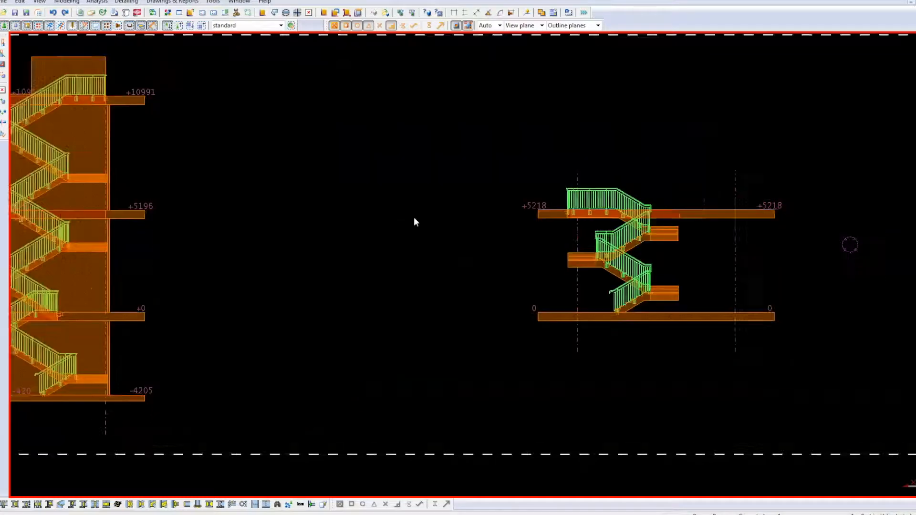
scroll(414, 218, "down", 1)
scroll(414, 218, "down", 1)
scroll(138, 185, "up", 5)
middle_click_drag(145, 152, 365, 151)
scroll(364, 151, "up", 1)
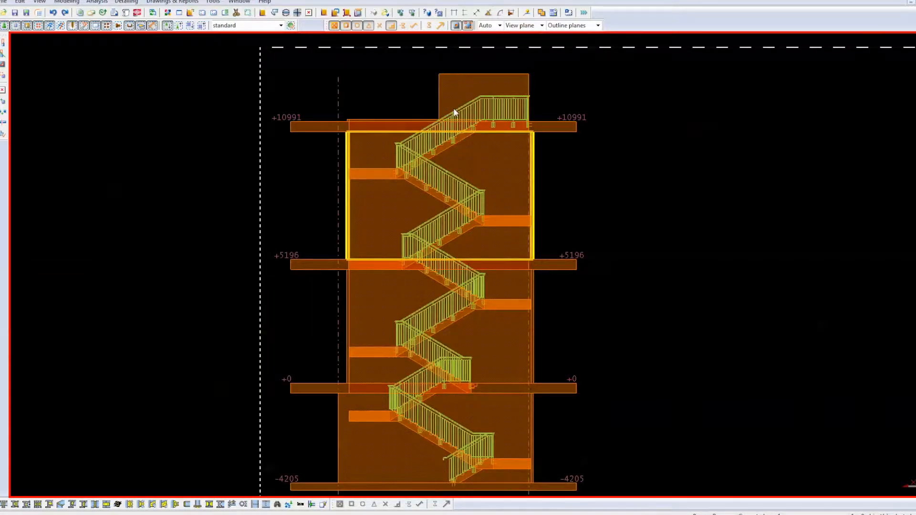
scroll(486, 110, "up", 6)
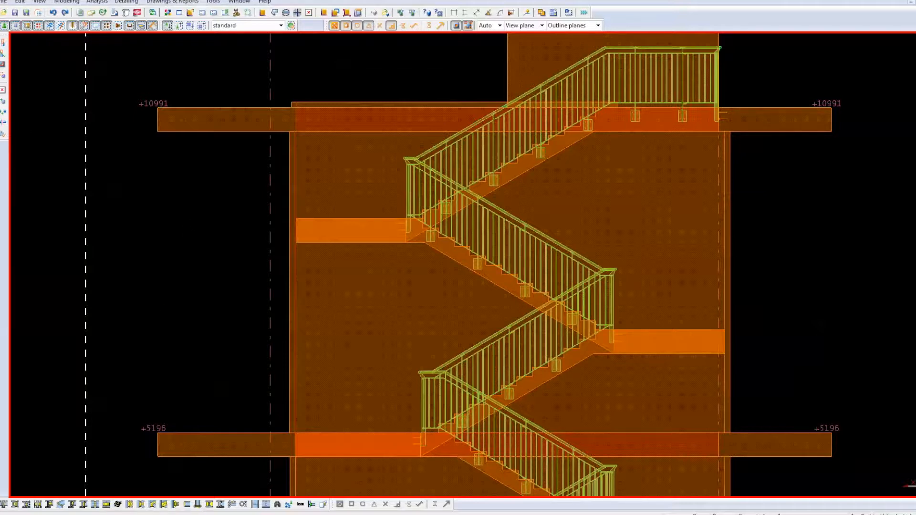
Save the changes to the current model and open the staircase model with the SOUTH 2A ELEVATION view
scroll(629, 145, "down", 5)
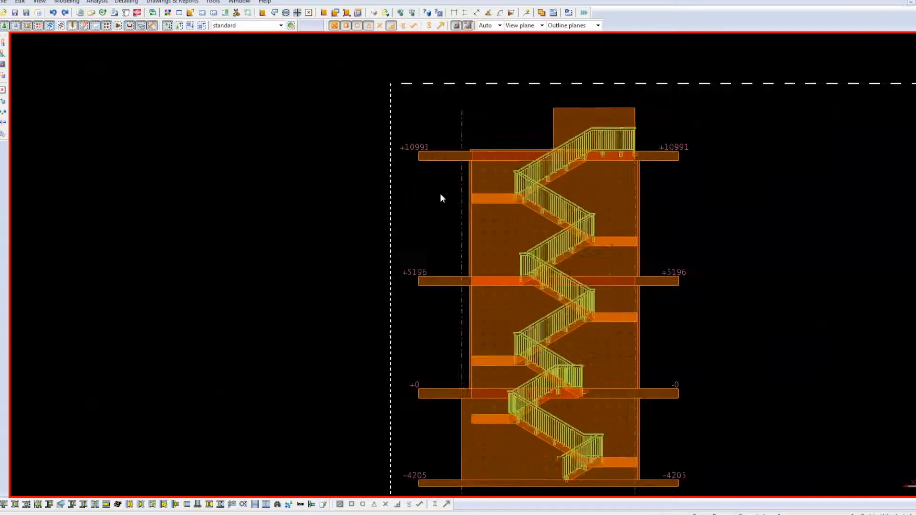
scroll(677, 226, "down", 4)
middle_click_drag(775, 200, 536, 186)
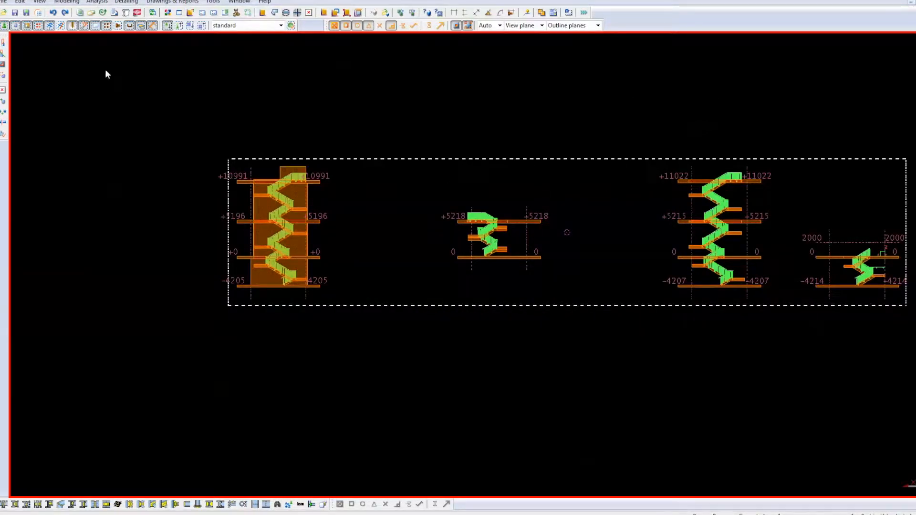
left_click(7, 12)
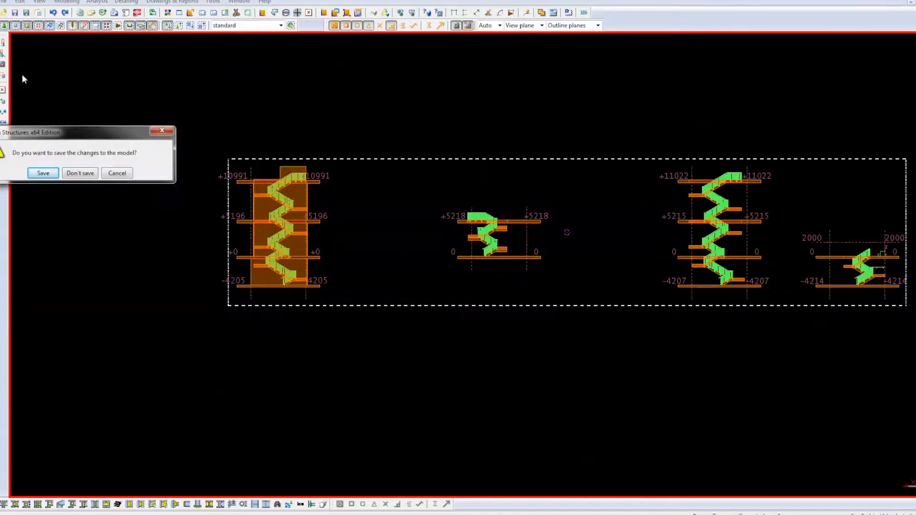
left_click(42, 173)
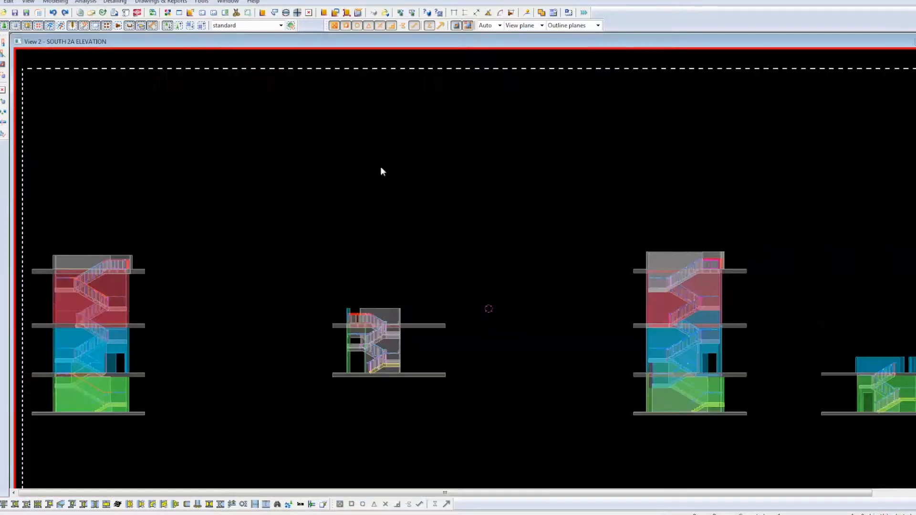
Survey all four colour-coded staircases and their walls in the SOUTH 2A ELEVATION view
middle_click_drag(186, 275, 243, 207)
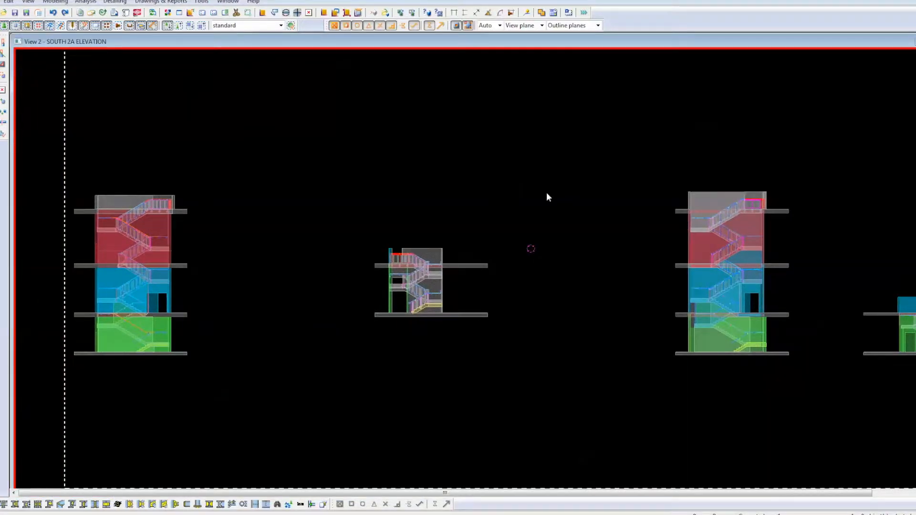
scroll(567, 203, "down", 2)
middle_click_drag(576, 206, 403, 231)
scroll(402, 231, "up", 1)
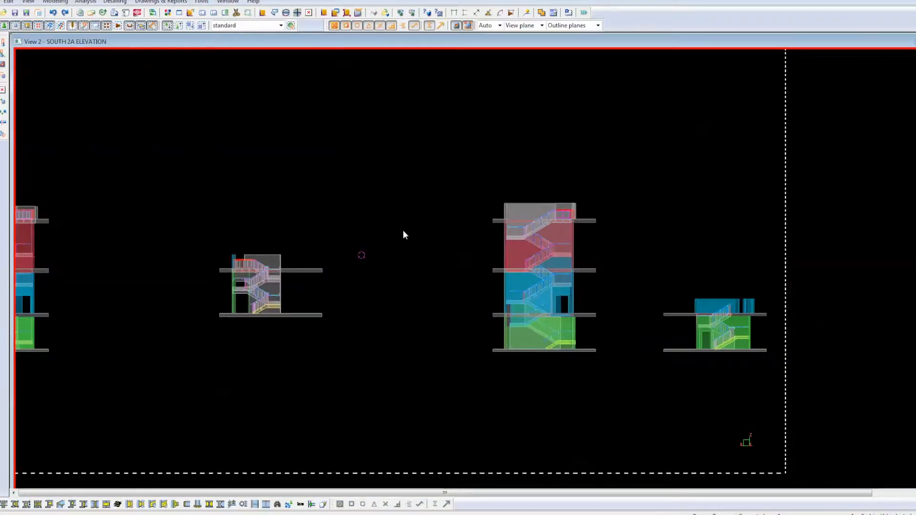
scroll(402, 231, "down", 1)
middle_click_drag(397, 287, 513, 274)
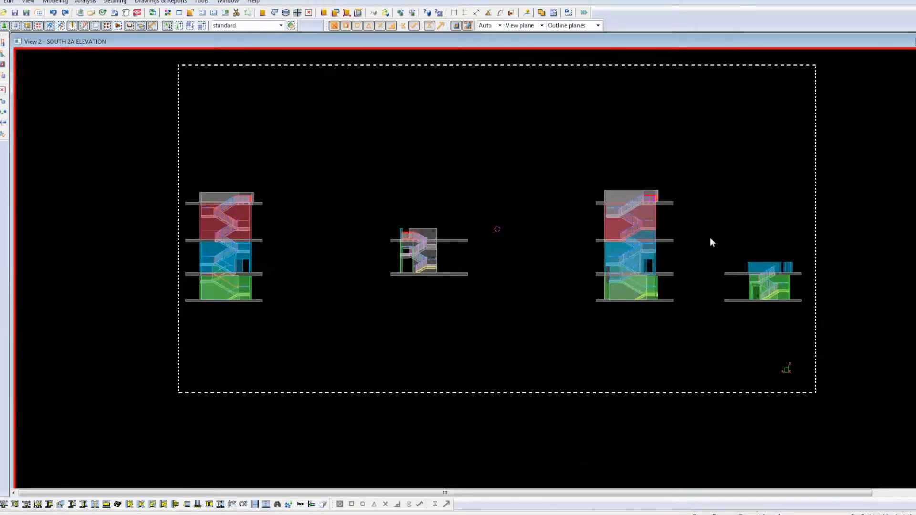
Examine the coloured walls, flights and landings of the tall staircase nearest the small two-level one
scroll(701, 234, "up", 2)
middle_click_drag(681, 163, 607, 220)
scroll(475, 192, "up", 2)
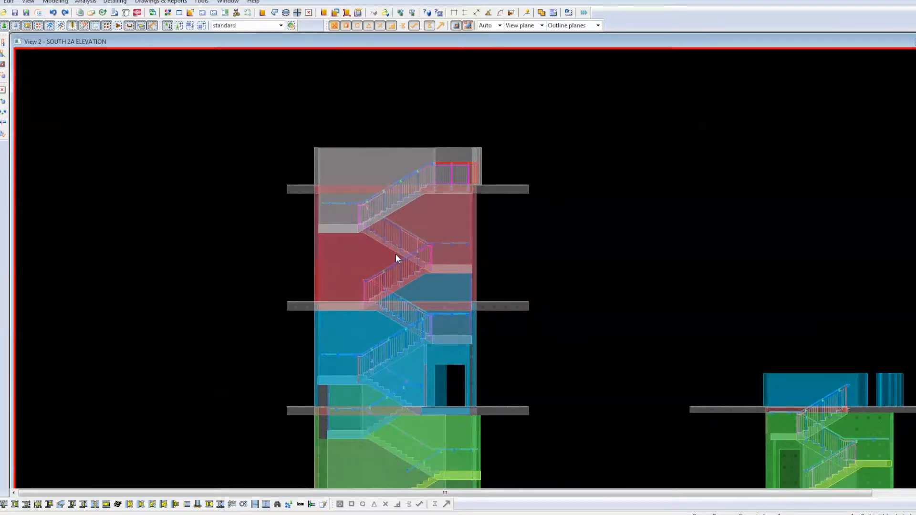
middle_click_drag(546, 205, 629, 173)
scroll(628, 172, "down", 1)
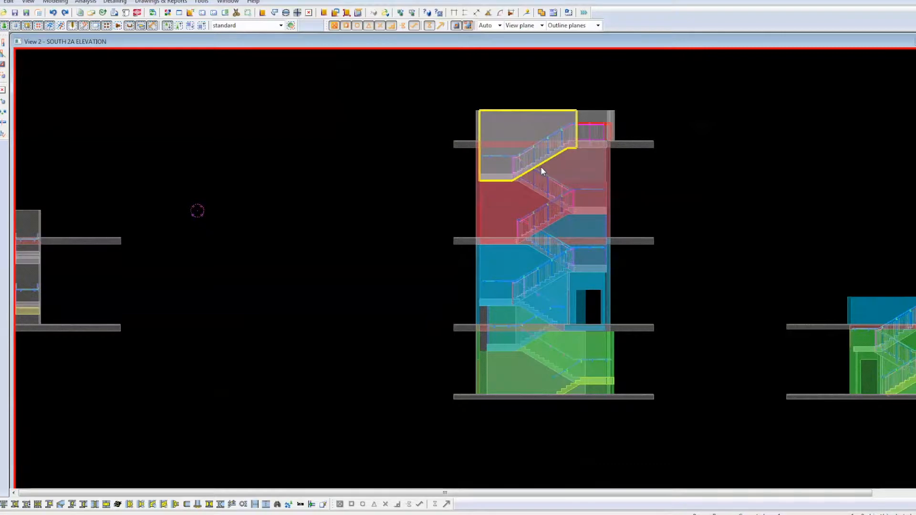
scroll(544, 216, "up", 2)
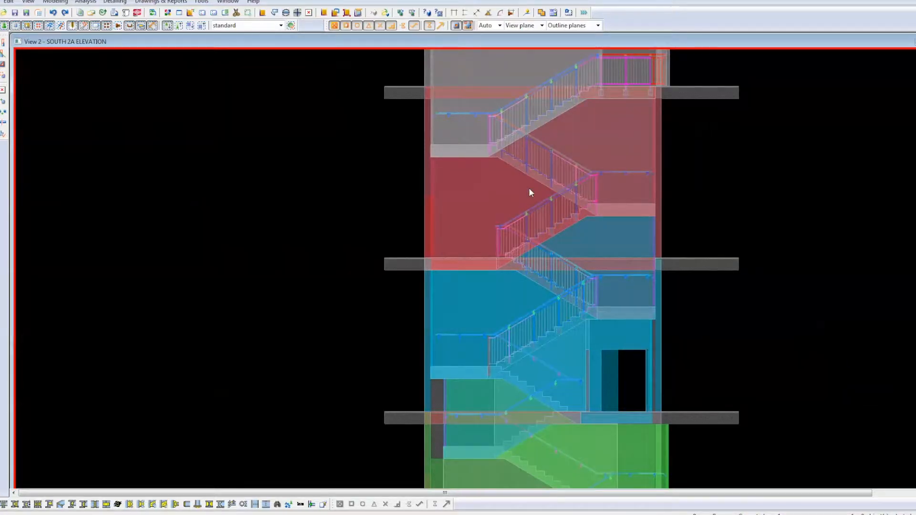
scroll(529, 190, "down", 3)
middle_click_drag(748, 215, 667, 217)
scroll(473, 145, "up", 3)
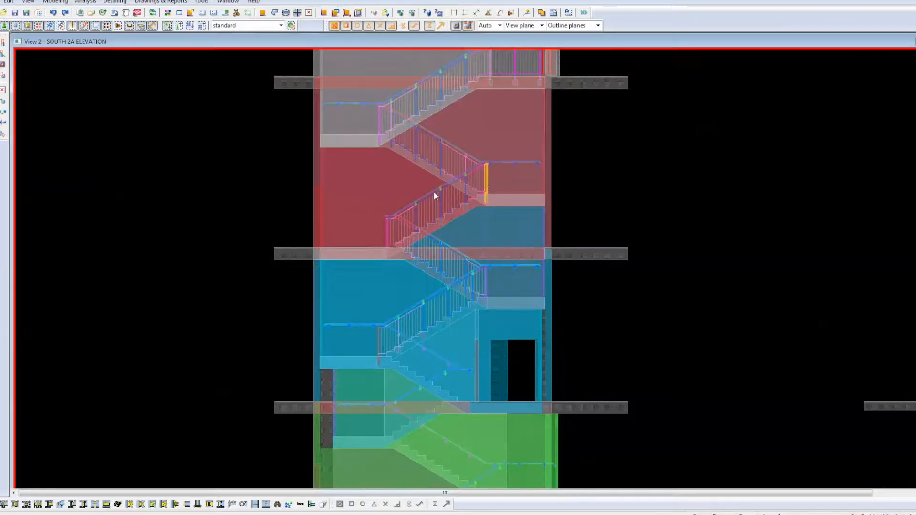
Inspect the railing, handrail brackets and fixing plates on the tall staircase's flight within the red walls
scroll(435, 193, "up", 4)
middle_click_drag(402, 213, 518, 206)
scroll(499, 196, "up", 2)
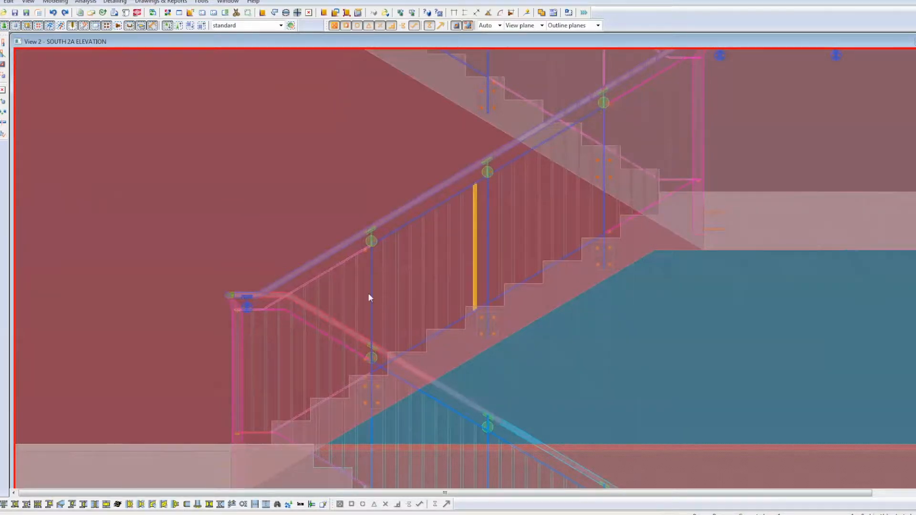
scroll(546, 212, "down", 6)
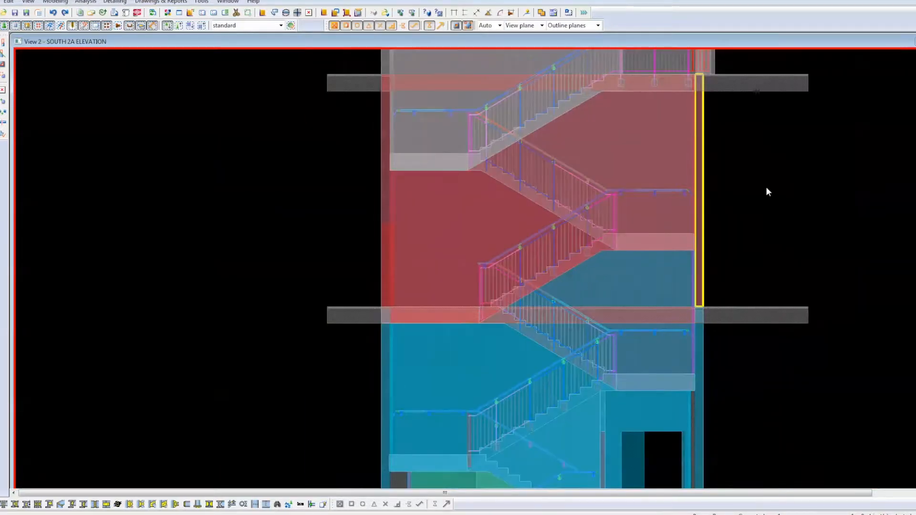
middle_click_drag(772, 186, 666, 199)
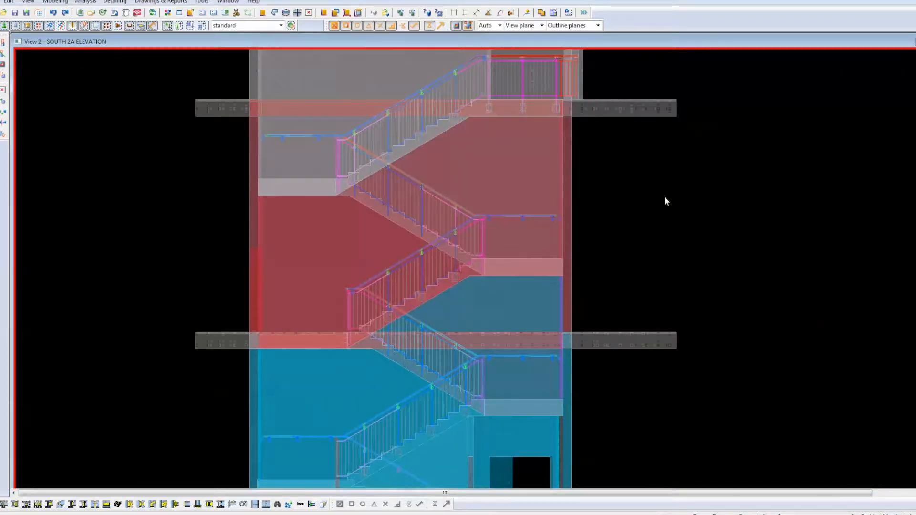
Change the visible object group of the SOUTH 2A ELEVATION view to hide the staircase walls
scroll(666, 200, "down", 4)
double_click(659, 189)
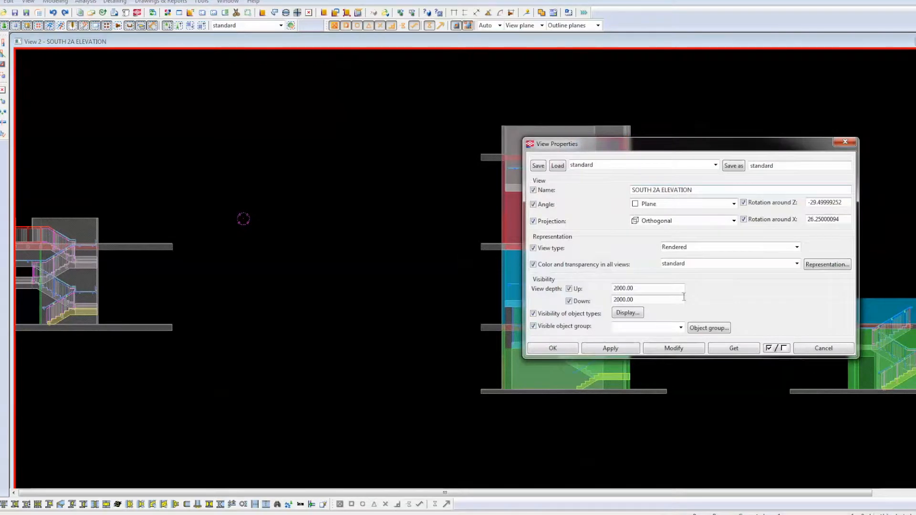
left_click(699, 328)
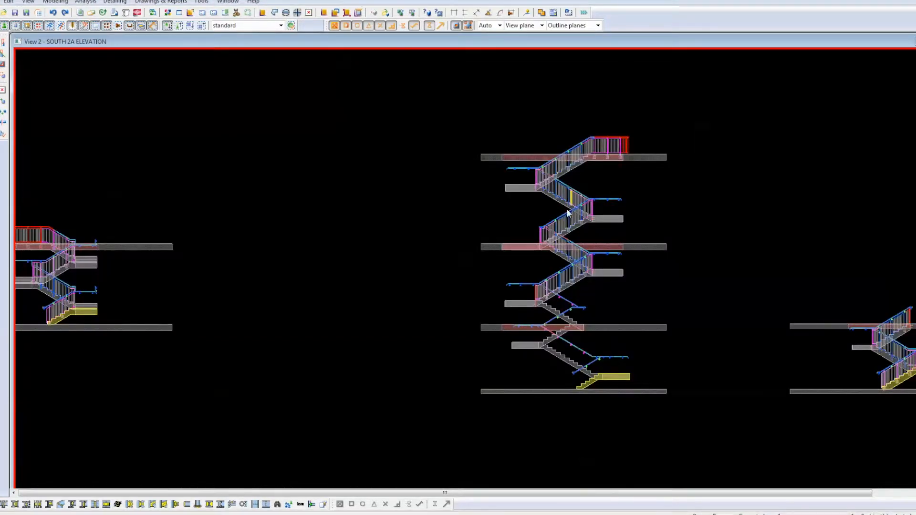
Select the railing assembly on the tall staircase's flight above the middle floor slab, examine it and clear the selection
scroll(566, 210, "up", 4)
scroll(566, 270, "up", 3)
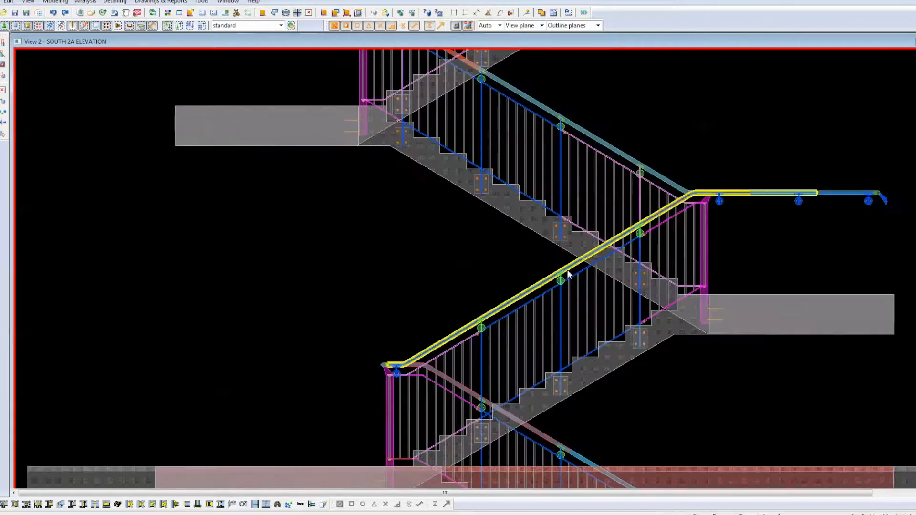
left_click(571, 292)
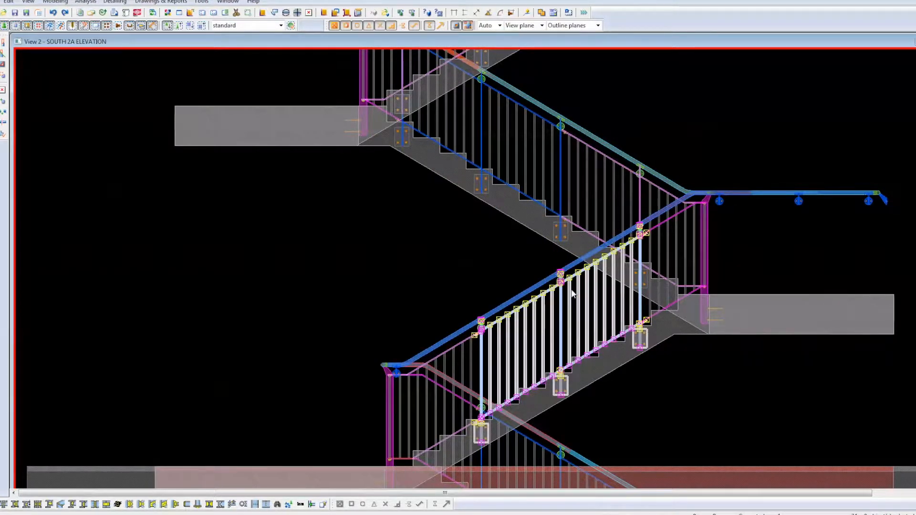
left_click(391, 246)
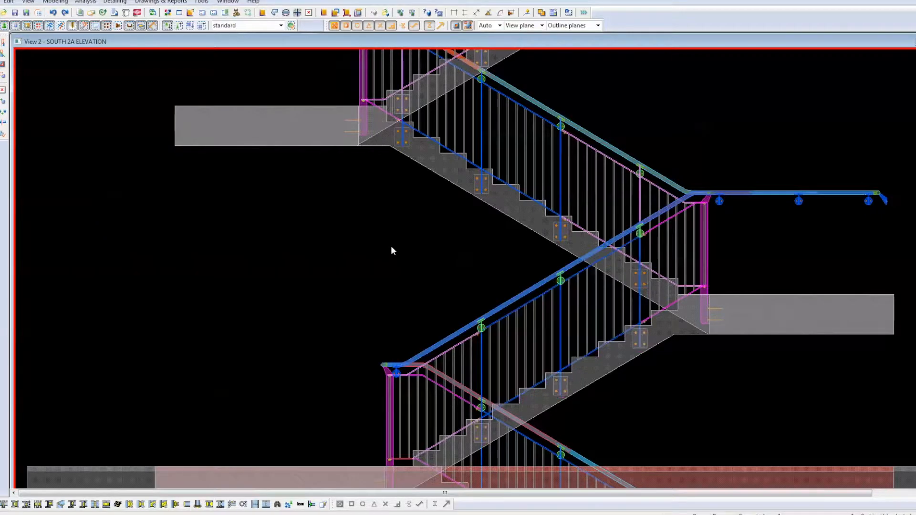
Review all four staircases side by side in elevation with their walls hidden
scroll(369, 213, "down", 1)
scroll(369, 209, "down", 7)
middle_click_drag(243, 226, 499, 214)
scroll(499, 213, "down", 3)
scroll(497, 213, "down", 3)
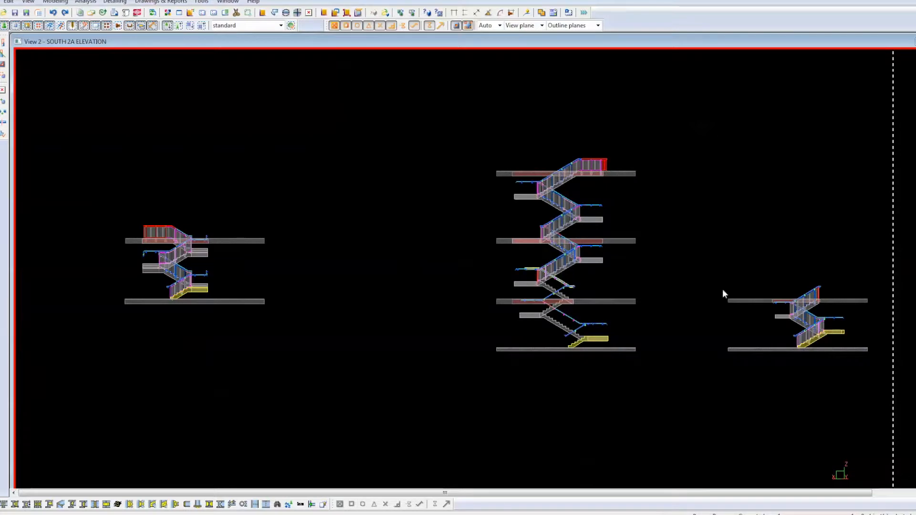
middle_click_drag(343, 288, 484, 256)
scroll(483, 258, "down", 3)
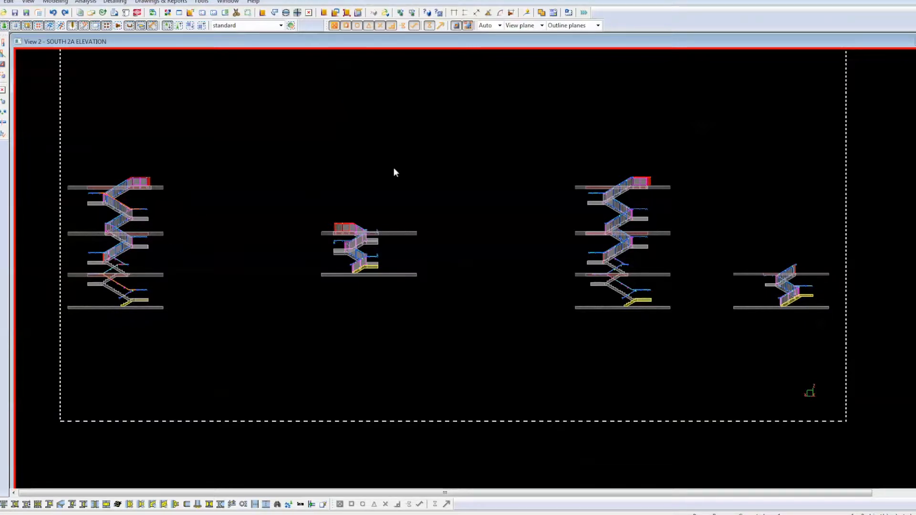
Look once more across the full SOUTH 2A ELEVATION to compare the spacing and heights of the staircases
middle_click_drag(371, 172, 483, 168)
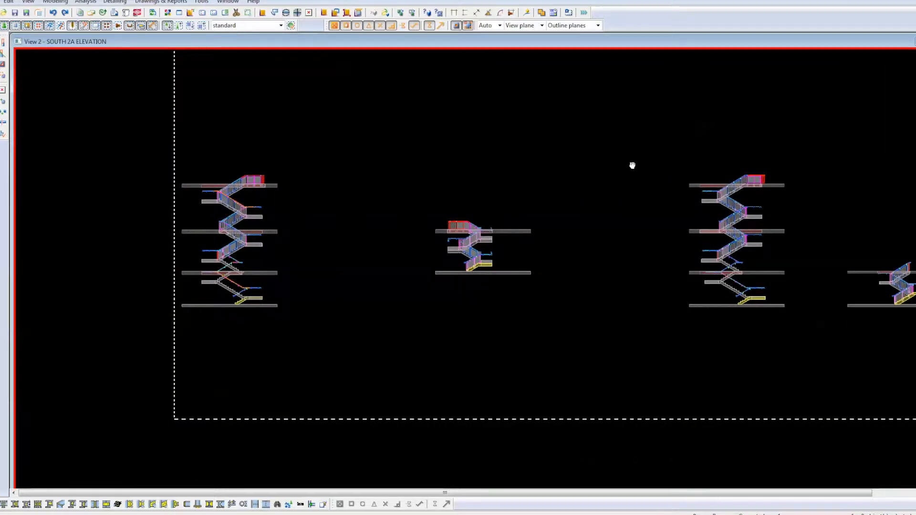
middle_click_drag(597, 169, 519, 180)
middle_click_drag(579, 108, 512, 114)
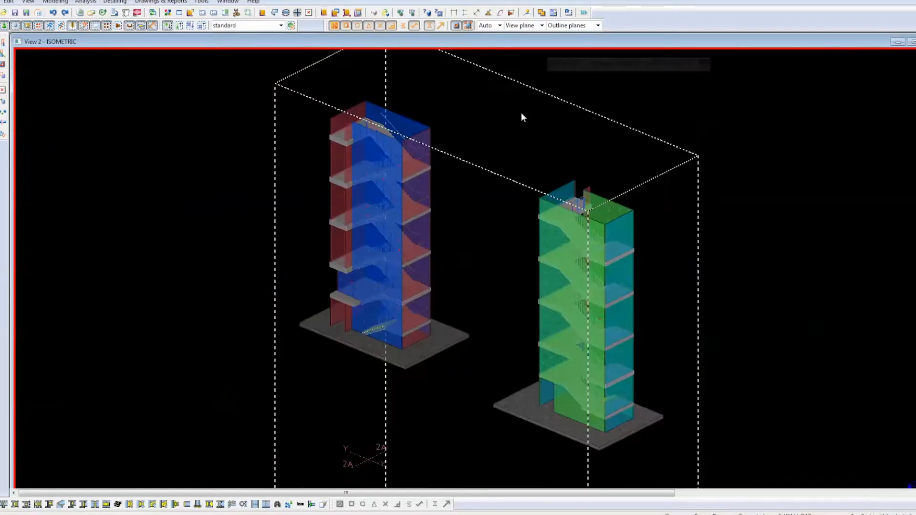
Examine the two walled staircase towers side by side in the isometric view
middle_click_drag(491, 221, 471, 269)
scroll(471, 278, "up", 1)
scroll(470, 290, "up", 1)
scroll(477, 239, "down", 1)
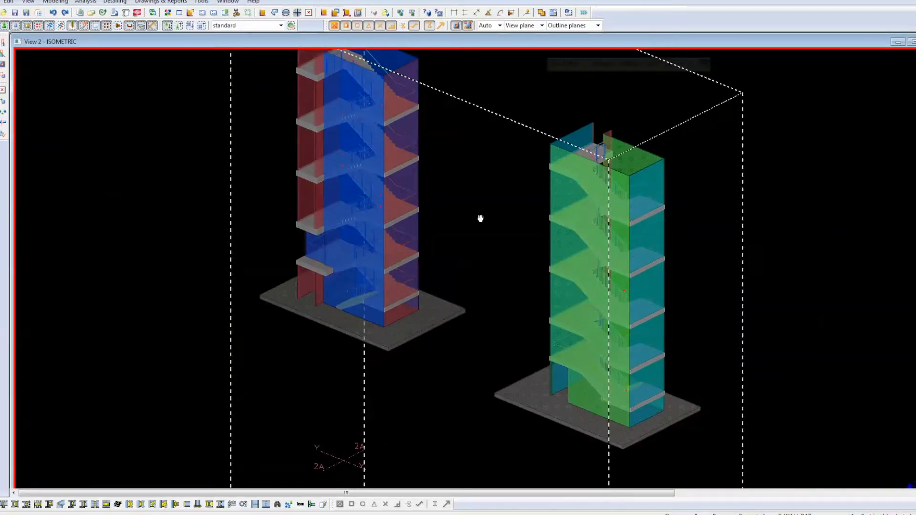
scroll(472, 231, "up", 1)
middle_click_drag(473, 230, 474, 237)
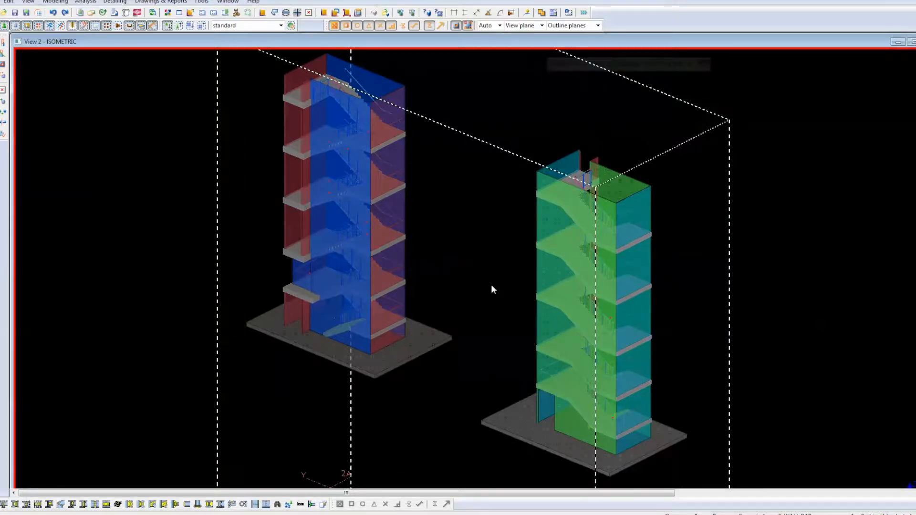
middle_click_drag(491, 285, 491, 299)
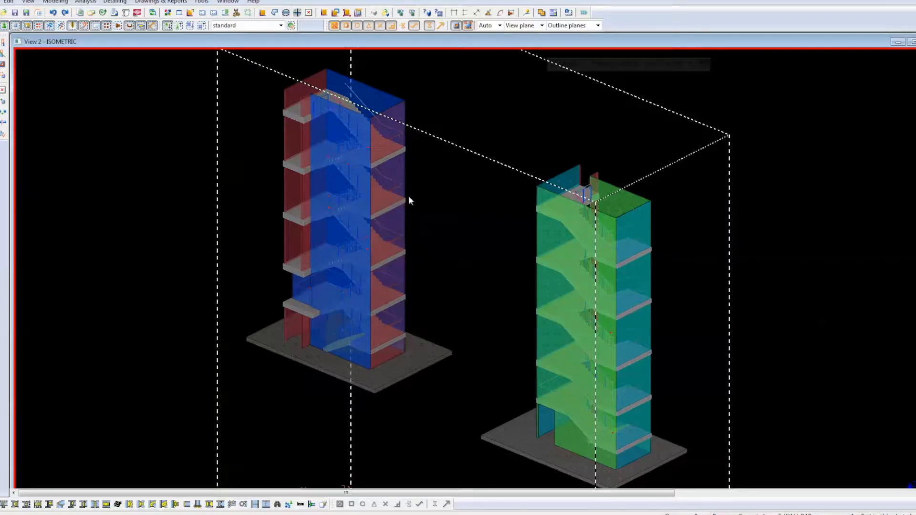
Switch to the LONG-ELEVATION view and examine the stair flights between the third floor and the roof
key("ctrl+Tab")
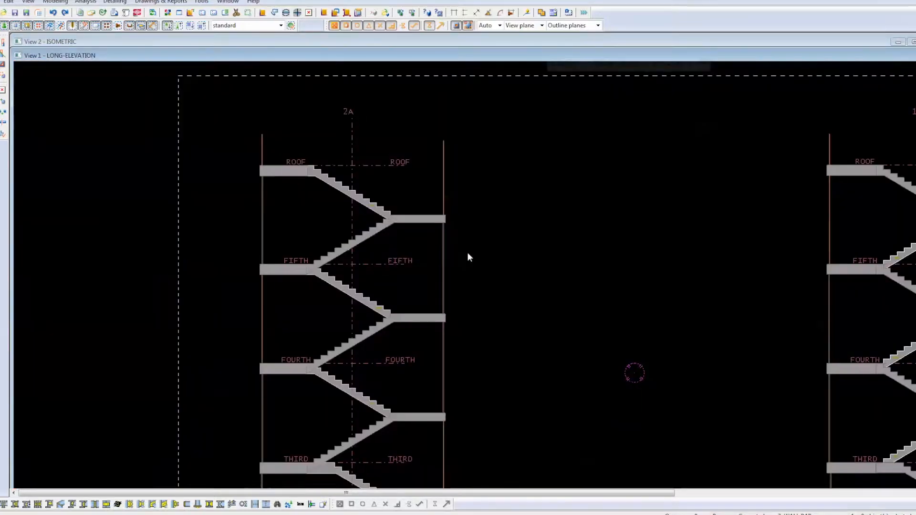
left_click(564, 285)
scroll(686, 285, "down", 4)
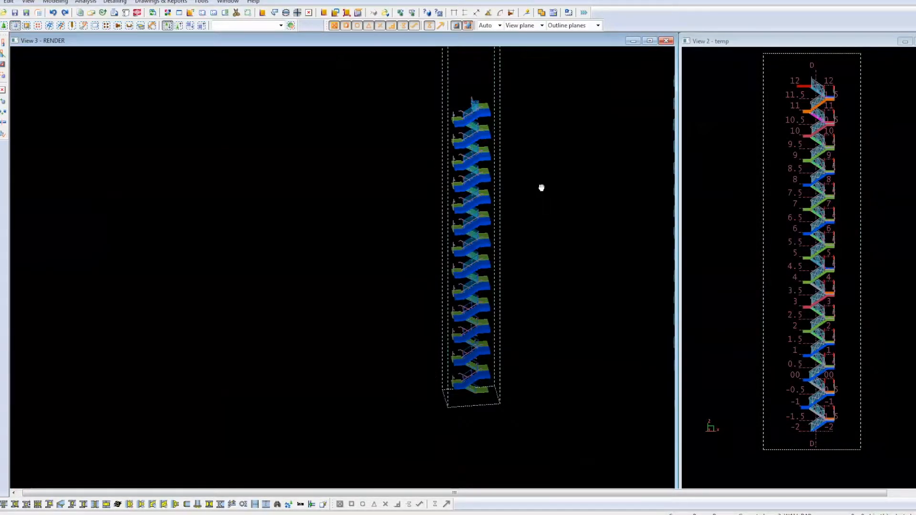
Review the full height of the multi-storey staircase in the RENDER and temp views
middle_click_drag(542, 187, 540, 213)
middle_click_drag(714, 189, 713, 192)
left_click(716, 187)
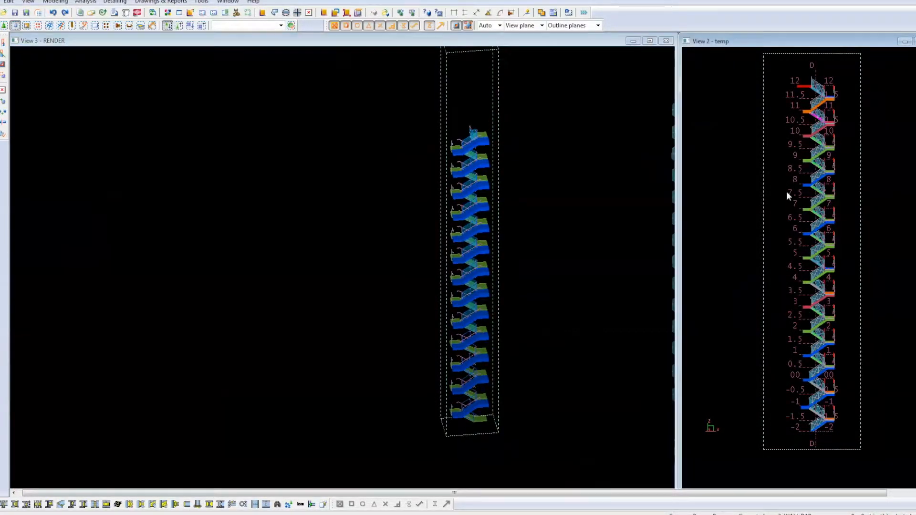
middle_click_drag(873, 115, 862, 140)
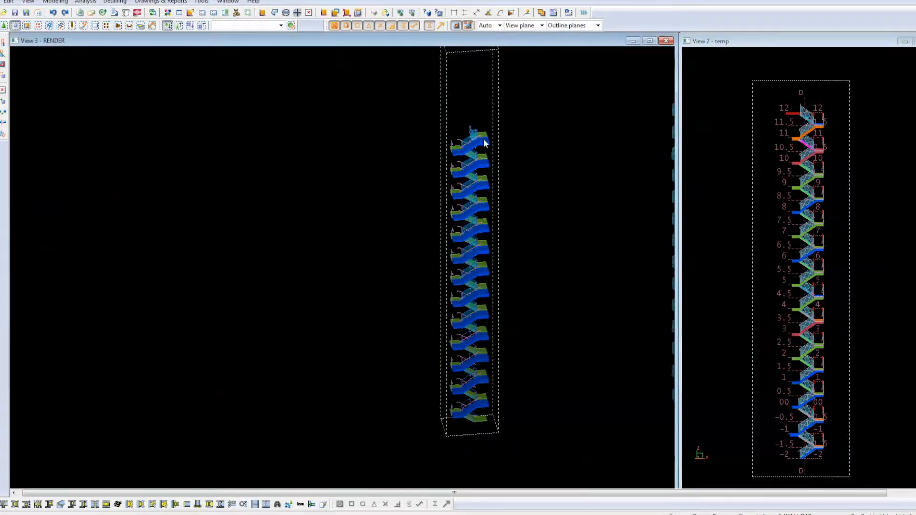
Examine the glass balustrade, posts and handrails on the topmost flight in the RENDER view
scroll(477, 136, "up", 5)
scroll(471, 136, "up", 3)
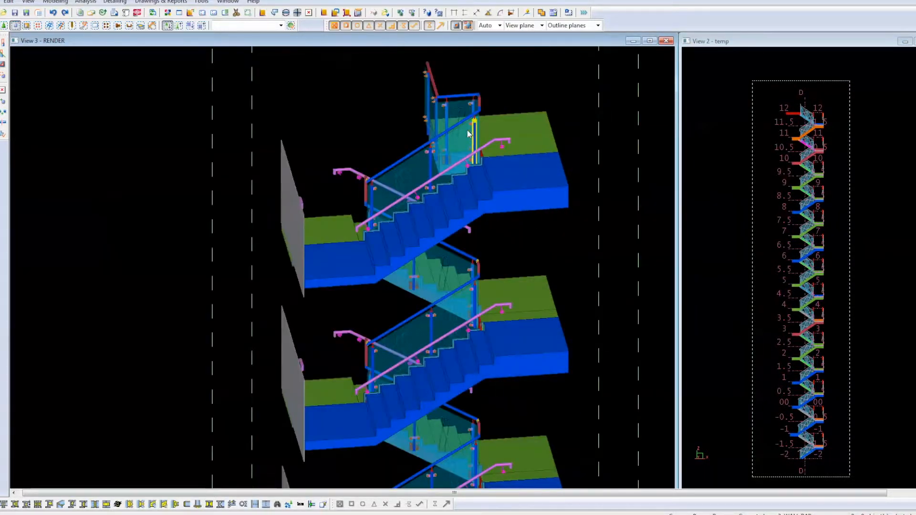
scroll(446, 134, "up", 4)
middle_click_drag(284, 155, 278, 244)
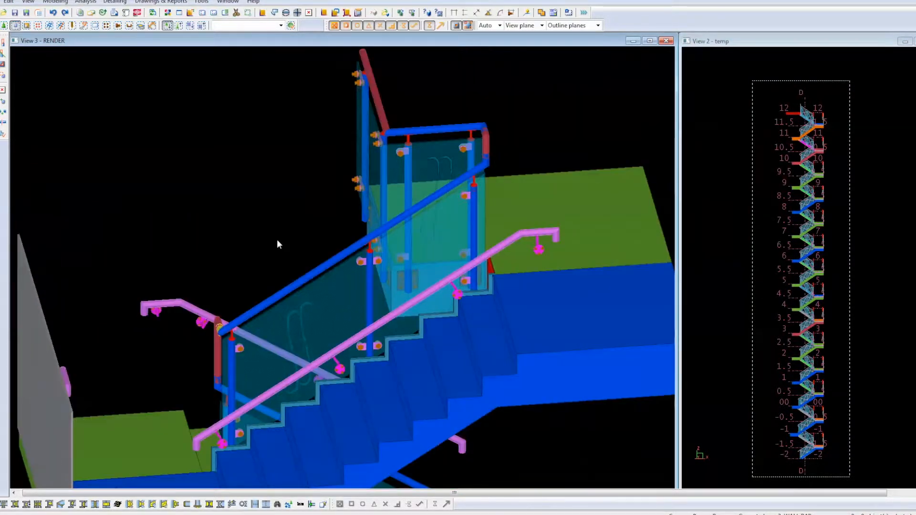
Examine the uppermost flights, their wall-side handrails and the grey landing walls from another angle in the RENDER view
scroll(382, 323, "down", 5)
scroll(390, 243, "down", 2)
scroll(405, 239, "down", 3)
middle_click_drag(550, 280, 393, 279)
scroll(345, 233, "up", 2)
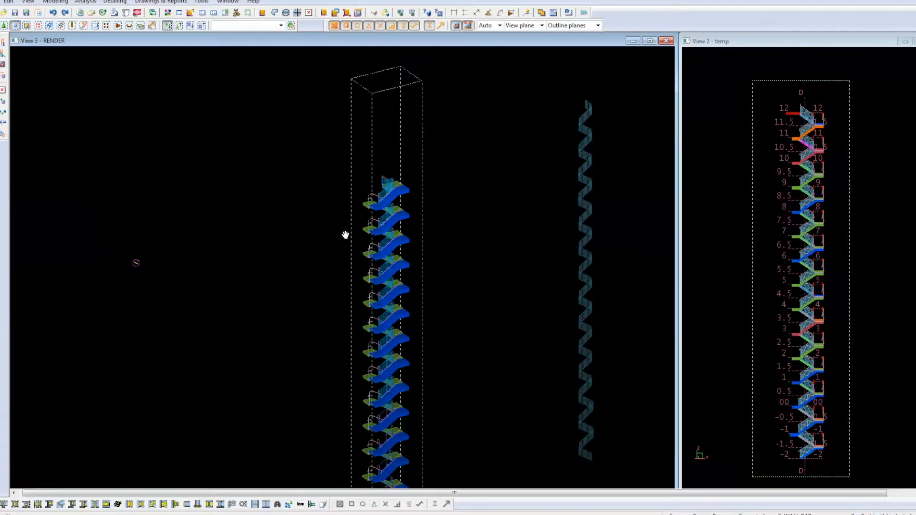
scroll(382, 205, "up", 3)
scroll(433, 162, "up", 2)
scroll(432, 162, "up", 3)
scroll(433, 149, "up", 1)
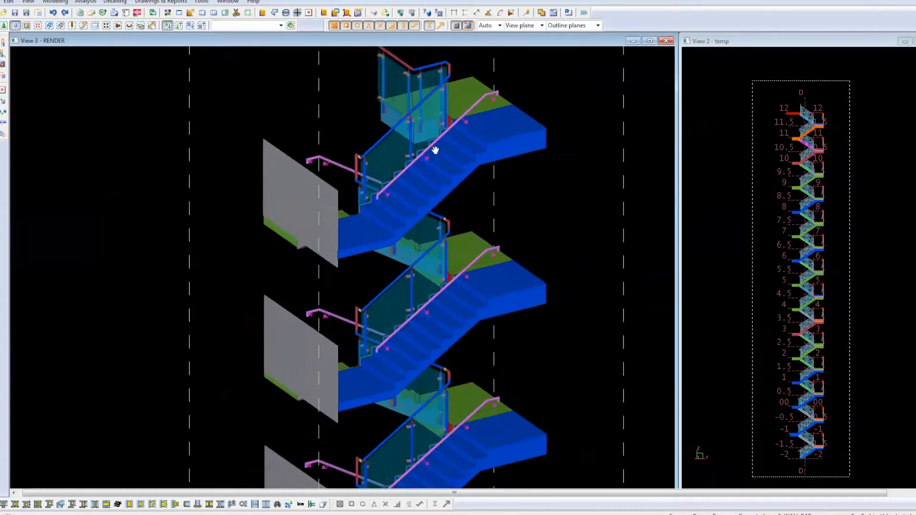
scroll(433, 148, "up", 1)
scroll(497, 193, "up", 1)
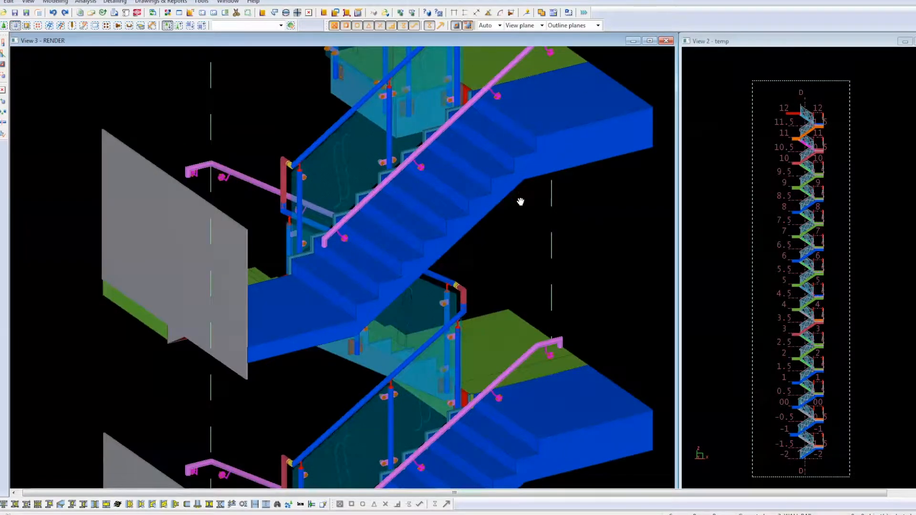
middle_click_drag(520, 202, 436, 267)
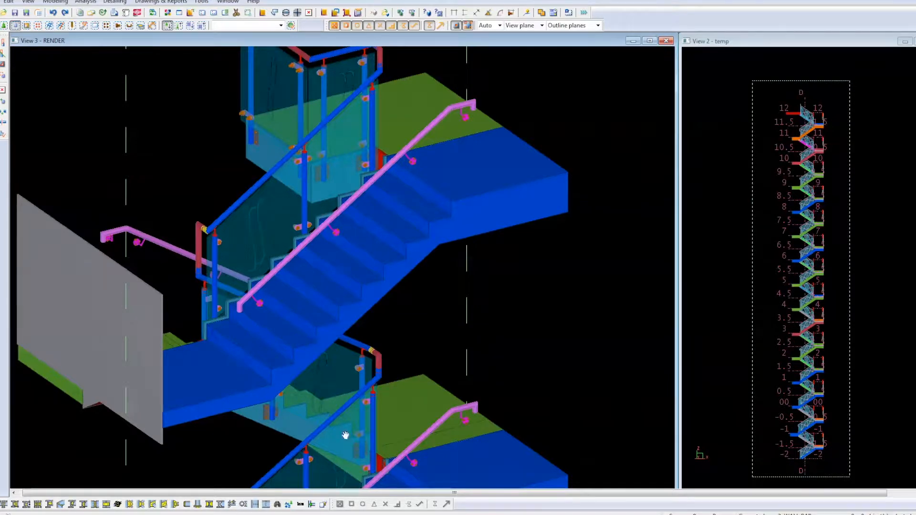
Review the repeated flights and landings down the rendered staircase
scroll(541, 315, "down", 5)
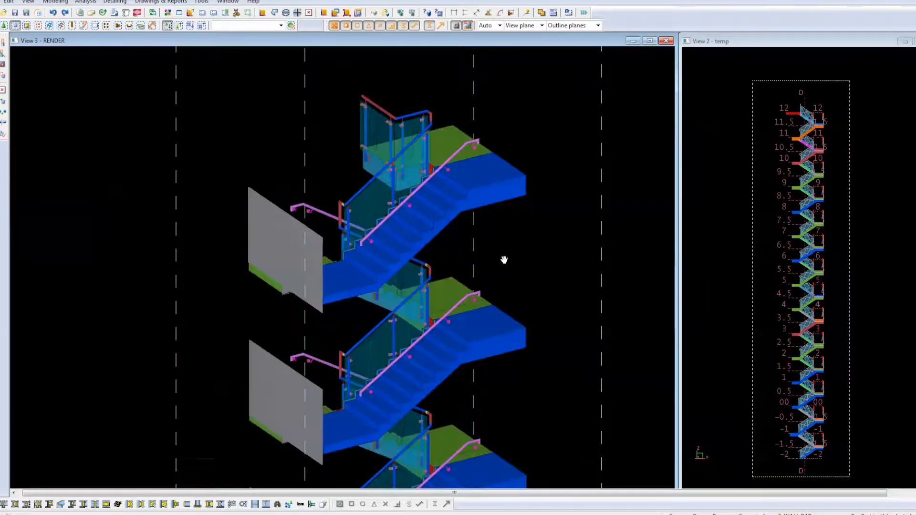
scroll(504, 260, "down", 5)
left_click_drag(511, 340, 452, 251)
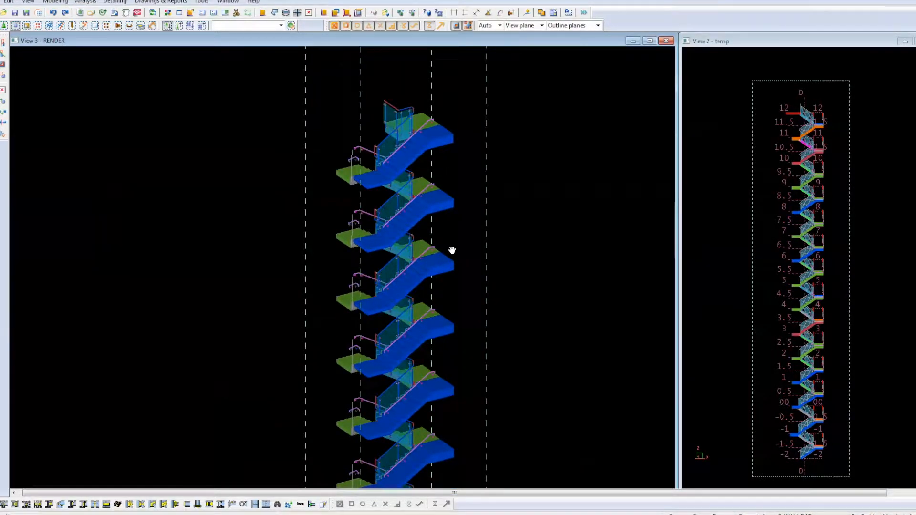
scroll(413, 197, "up", 1)
scroll(414, 197, "up", 1)
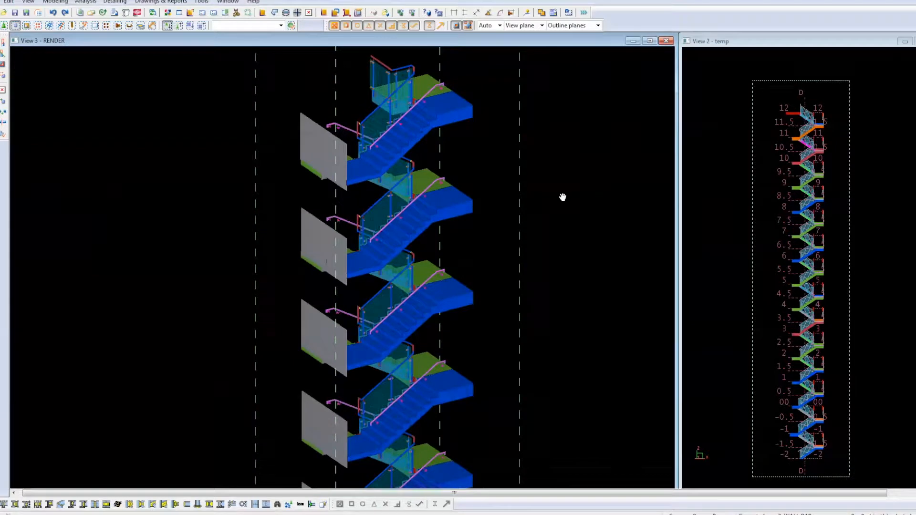
right_click(562, 196)
left_click(590, 206)
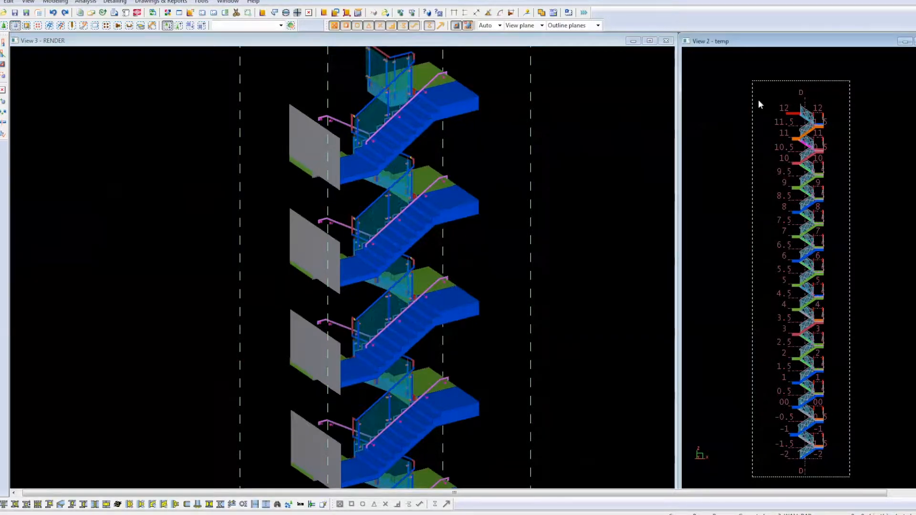
Maximize the temp elevation view and examine the coloured flights and railings between levels 10 and 12
left_click_drag(792, 45, 441, 51)
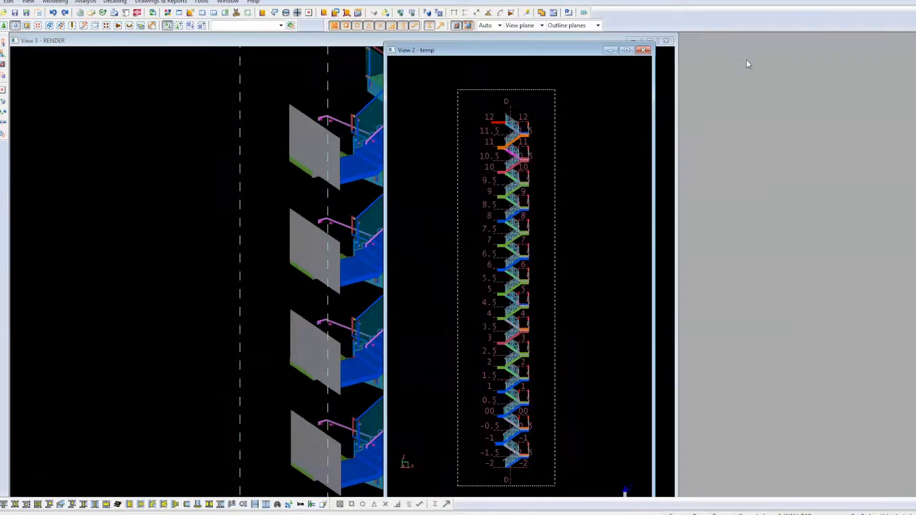
left_click(627, 50)
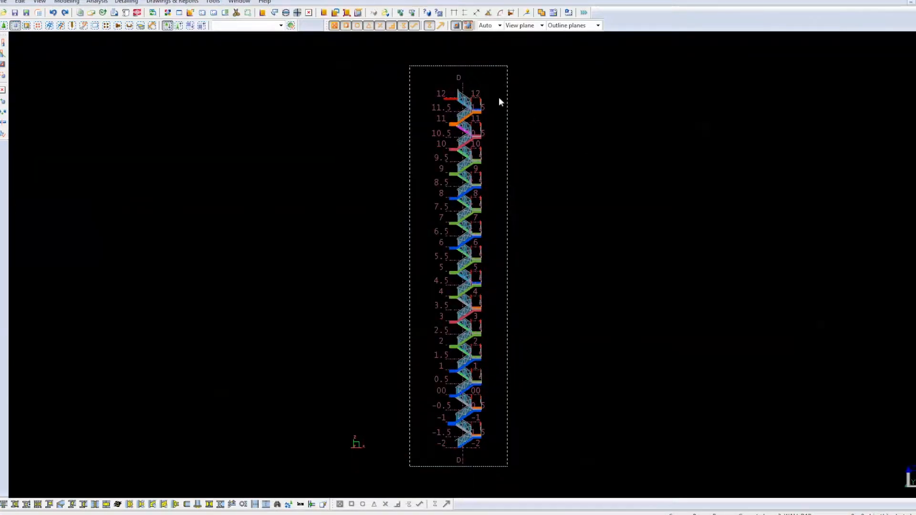
scroll(434, 94, "up", 4)
scroll(433, 134, "up", 5)
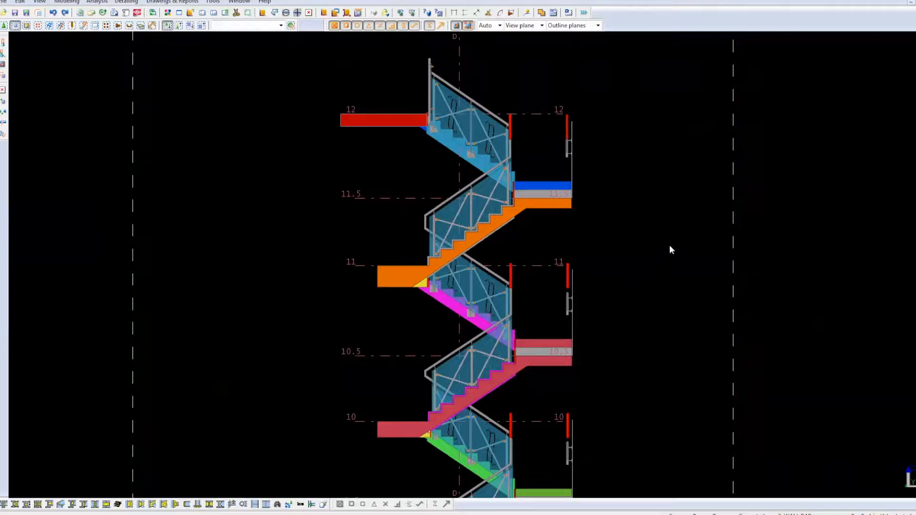
Review the whole staircase elevation down to the lowest flights between levels -2 and 00
scroll(645, 194, "down", 1)
scroll(632, 202, "down", 5)
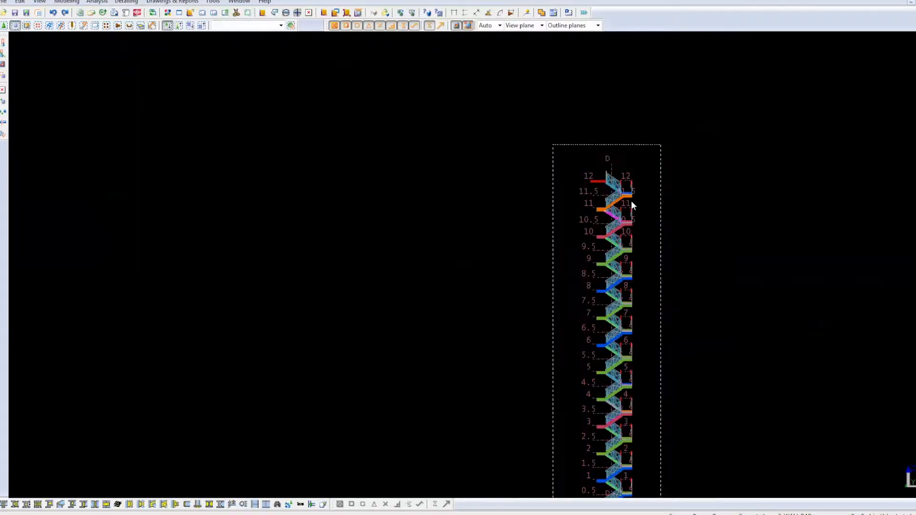
scroll(672, 319, "up", 1)
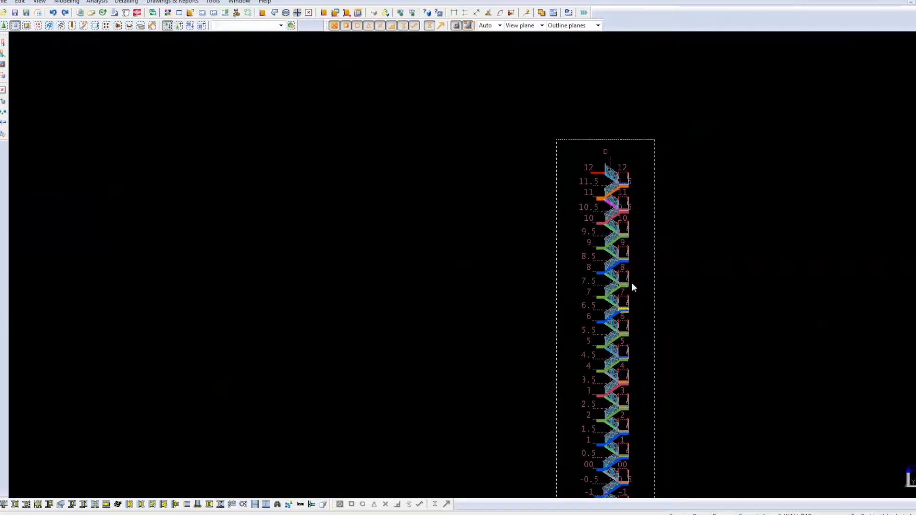
middle_click_drag(683, 331, 669, 214)
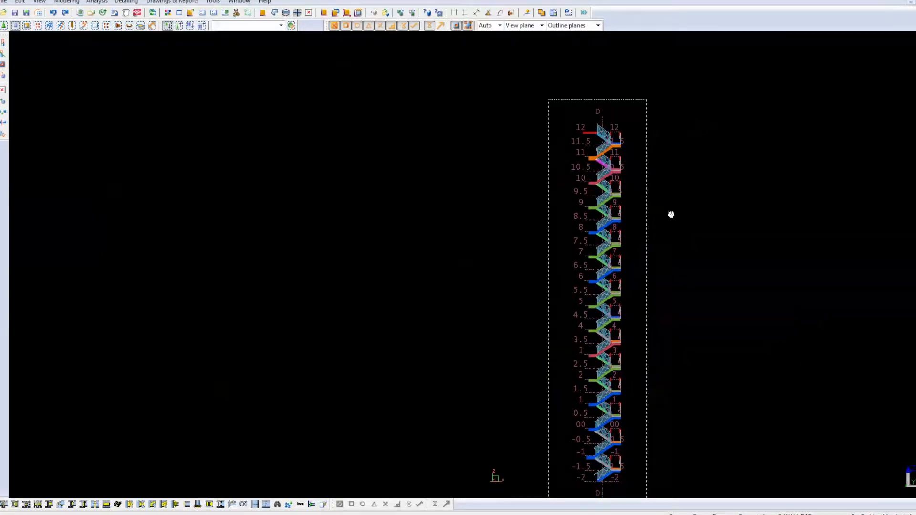
scroll(621, 480, "up", 1)
scroll(611, 398, "up", 1)
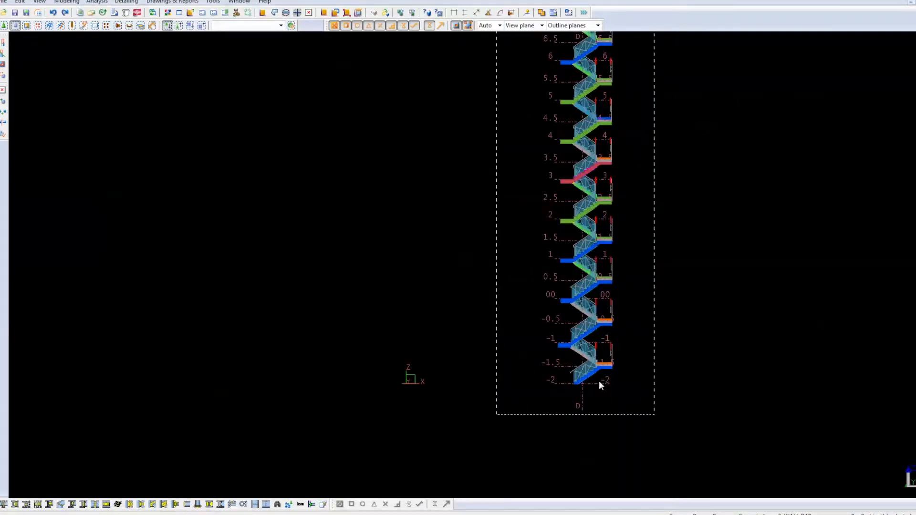
scroll(596, 376, "up", 2)
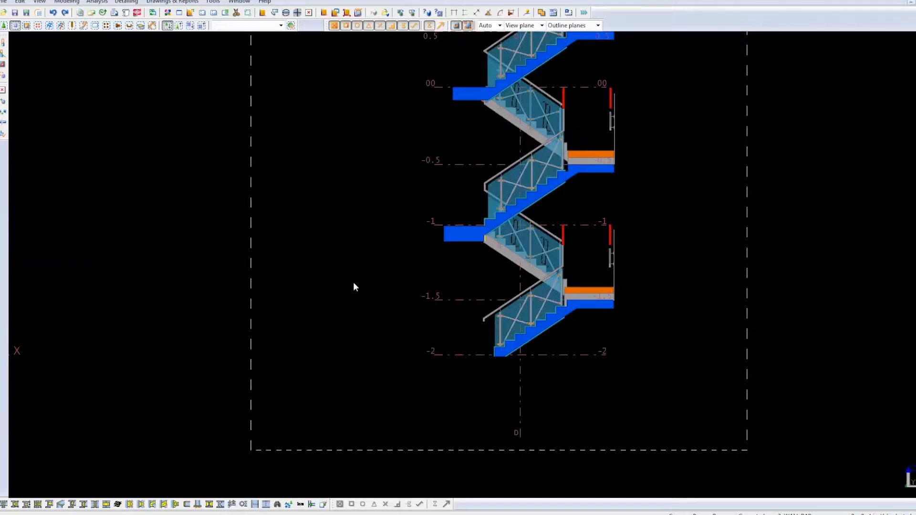
middle_click_drag(365, 265, 395, 296)
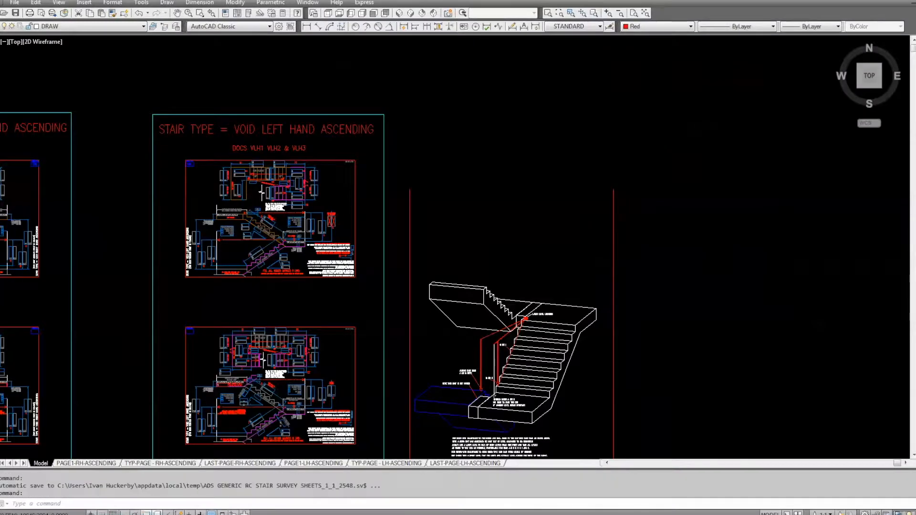
Switch to AutoCAD and review the stair survey sheets for right hand and left hand ascending void types
left_click(486, 106)
scroll(486, 106, "down", 5)
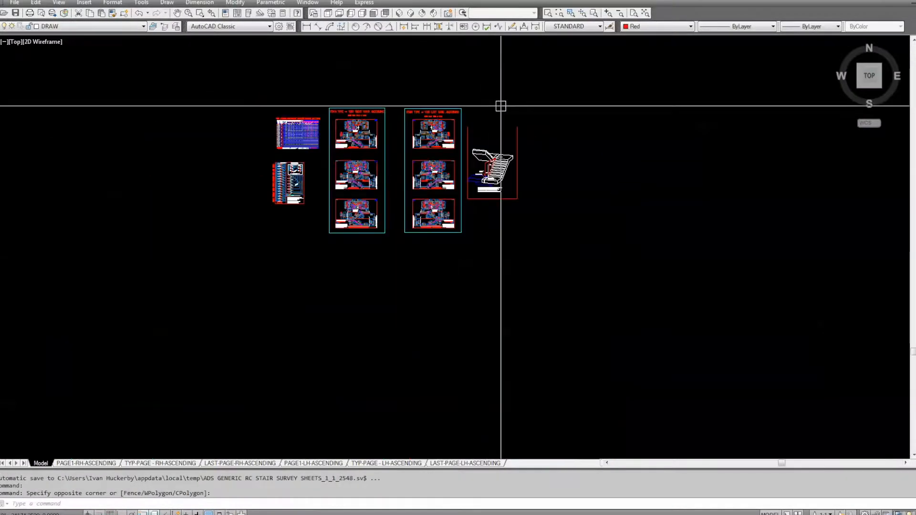
middle_click_drag(500, 104, 607, 135)
scroll(485, 284, "up", 2)
scroll(424, 273, "up", 2)
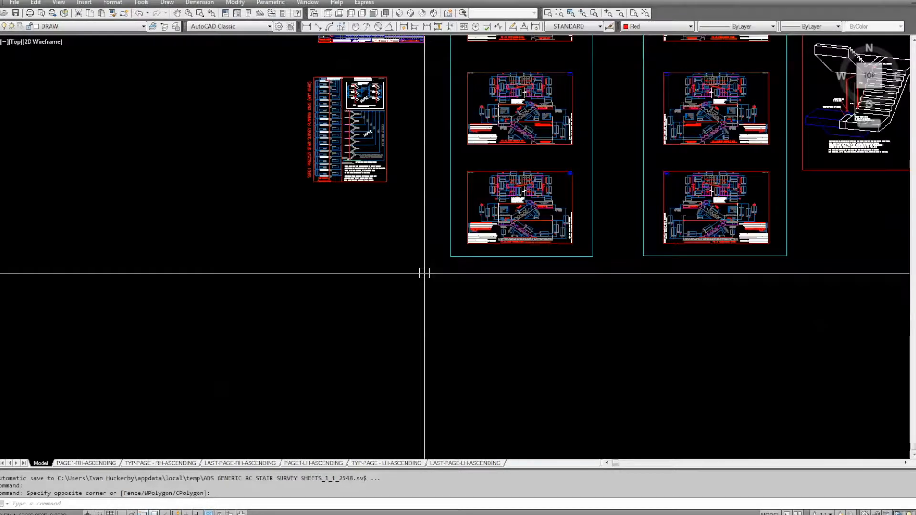
scroll(601, 148, "down", 3)
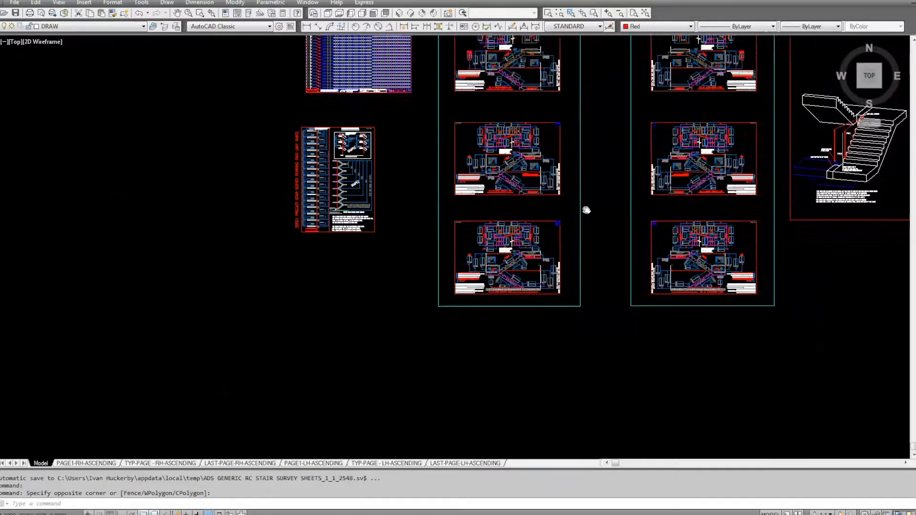
scroll(542, 207, "up", 1)
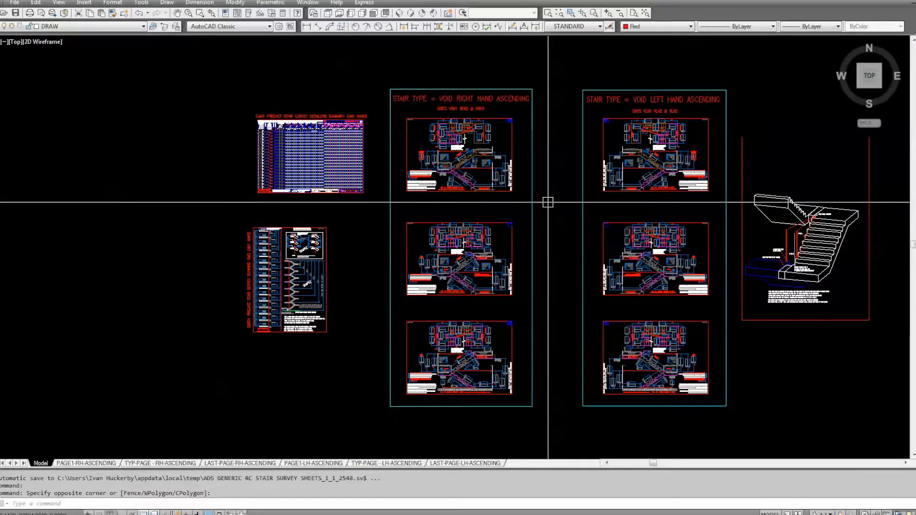
scroll(547, 203, "up", 2)
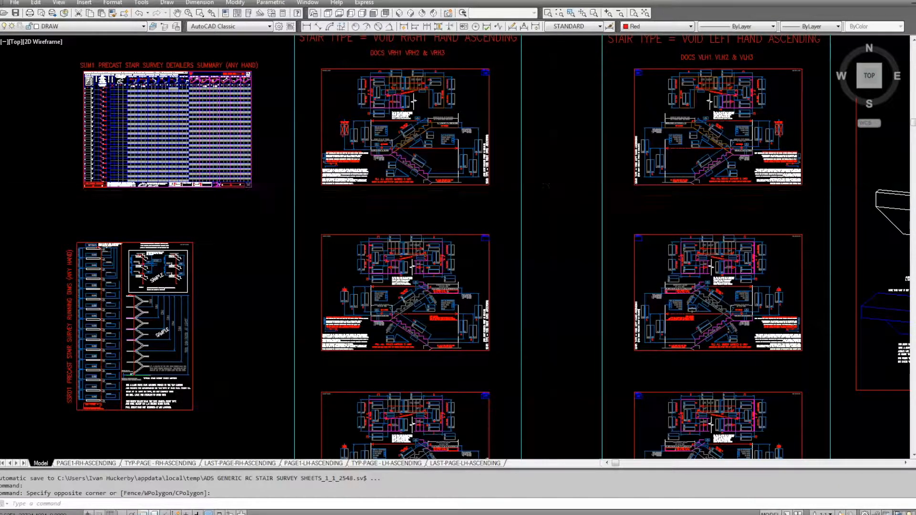
left_click(553, 214)
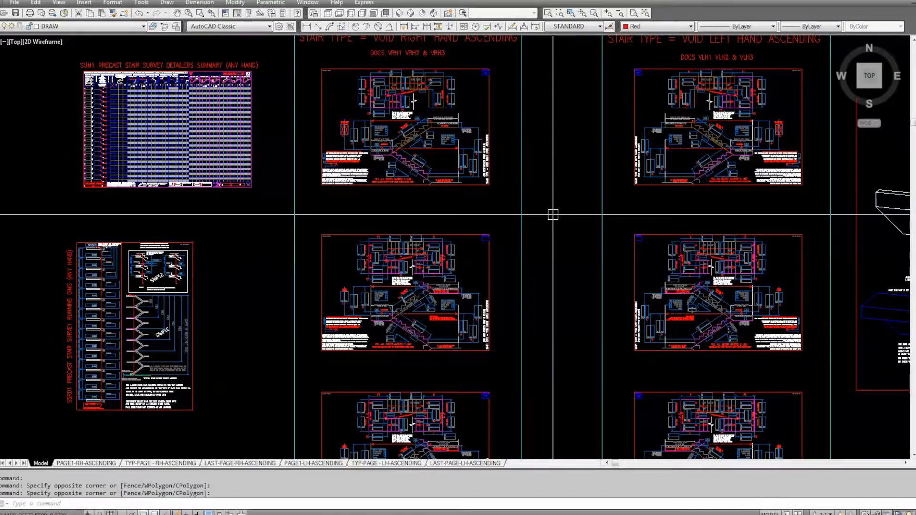
Examine a survey sheet's plan view, including the landing dimension boxes, void return points and fill-in notes
scroll(460, 99, "up", 10)
middle_click_drag(441, 110, 578, 311)
scroll(359, 284, "down", 6)
middle_click_drag(327, 315, 362, 67)
middle_click_drag(528, 329, 542, 127)
scroll(436, 210, "up", 3)
scroll(365, 140, "up", 4)
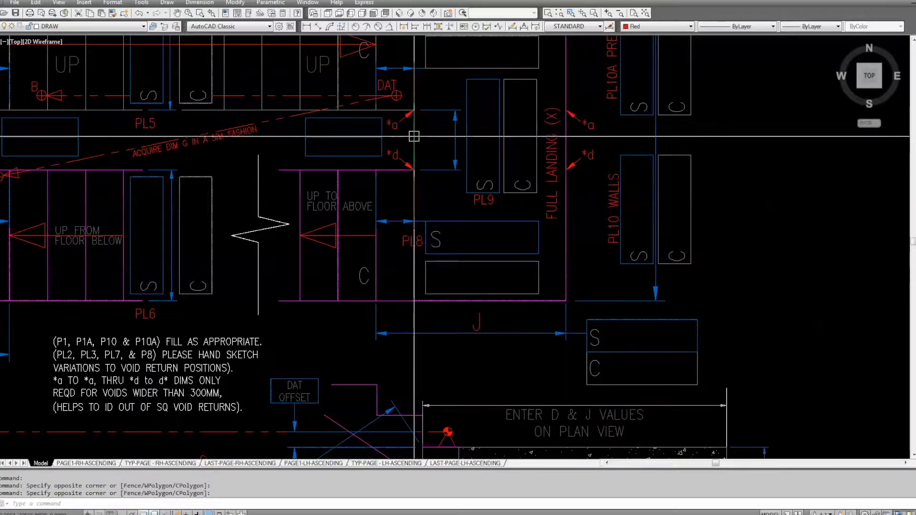
Review the layout of all survey sheets, from the detailers summary to the right hand and left hand ascending groups
scroll(411, 137, "down", 6)
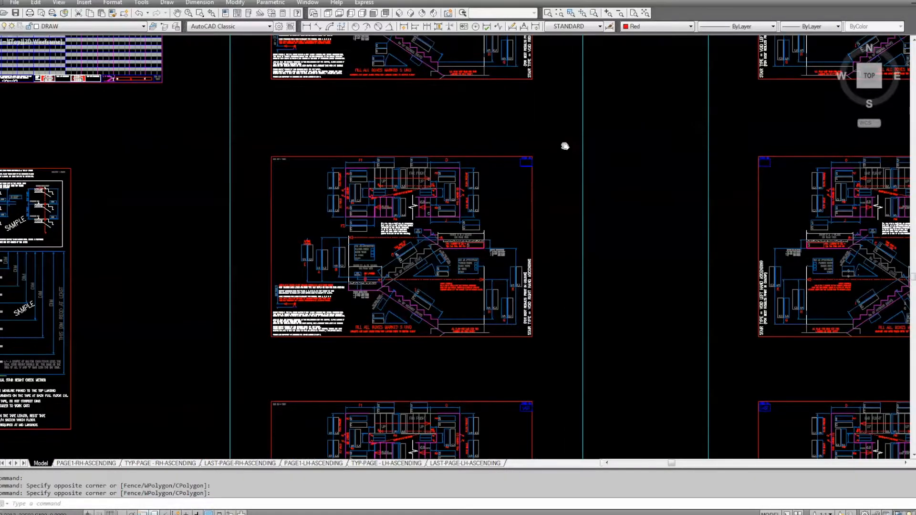
scroll(548, 138, "up", 5)
scroll(558, 156, "down", 1)
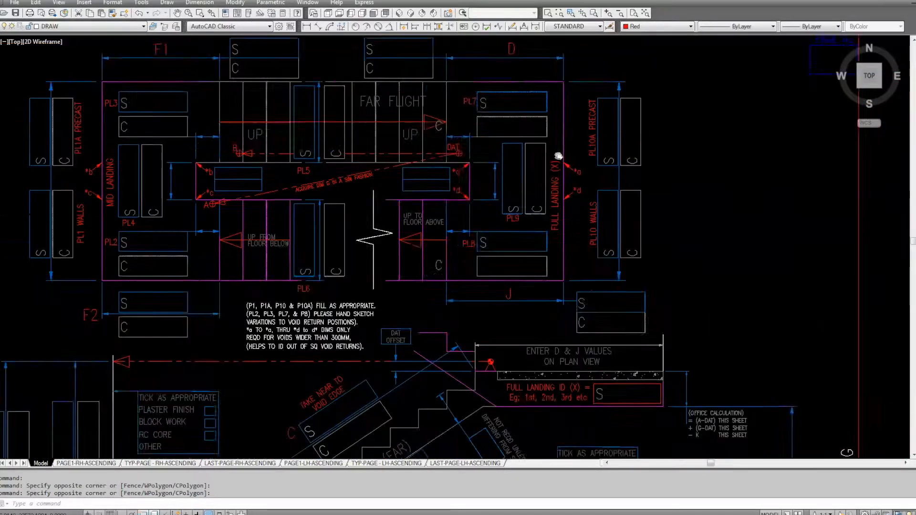
scroll(501, 139, "down", 5)
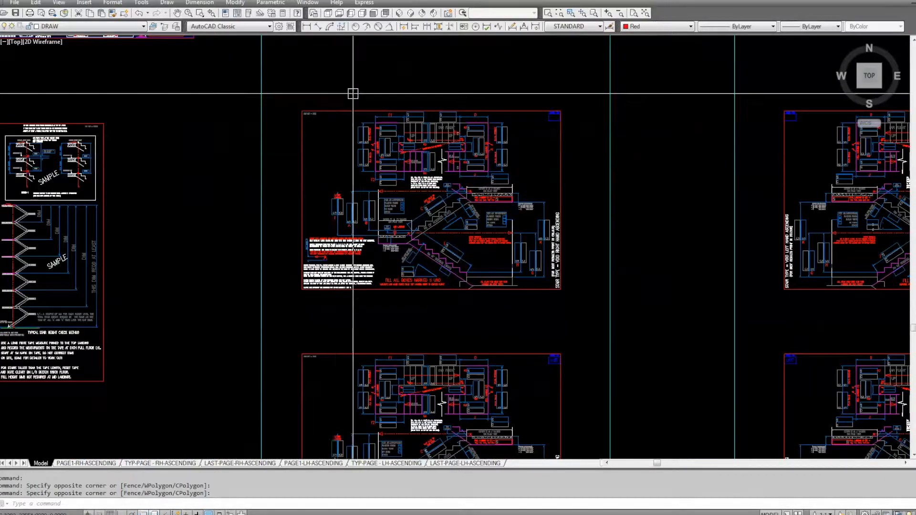
scroll(620, 246, "down", 2)
mouse_move(650, 268)
middle_mouse_down()
mouse_move(650, 281)
mouse_move(568, 317)
middle_mouse_up()
scroll(550, 262, "down", 4)
scroll(549, 263, "up", 1)
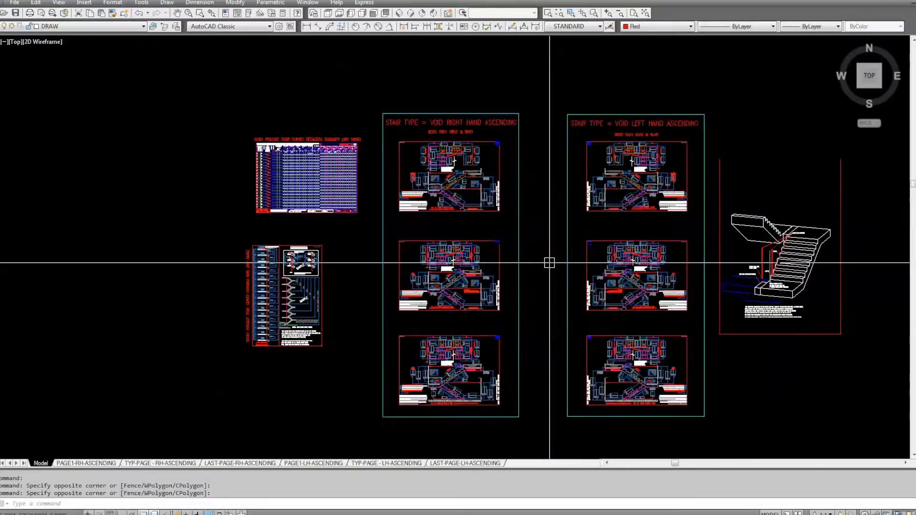
Examine the void right hand ascending group with documents VRH1, VRH2 and VRH3 beside the detailers summary sheet
scroll(549, 263, "up", 2)
middle_click_drag(528, 143, 592, 247)
scroll(539, 227, "up", 2)
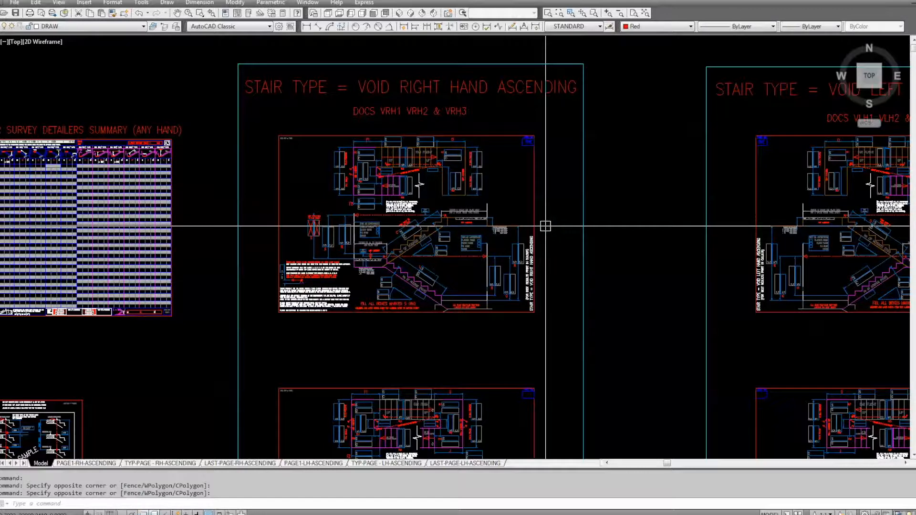
scroll(429, 273, "up", 6)
scroll(477, 236, "down", 6)
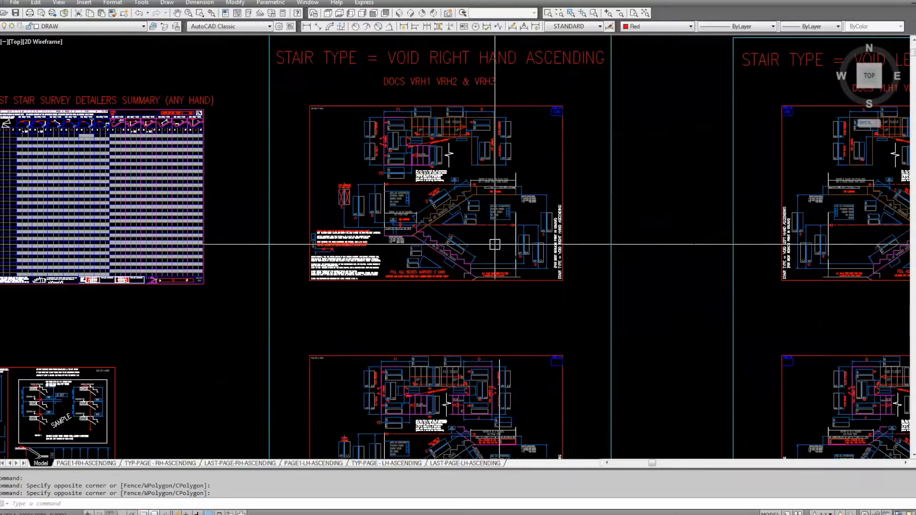
middle_click_drag(539, 143, 602, 147)
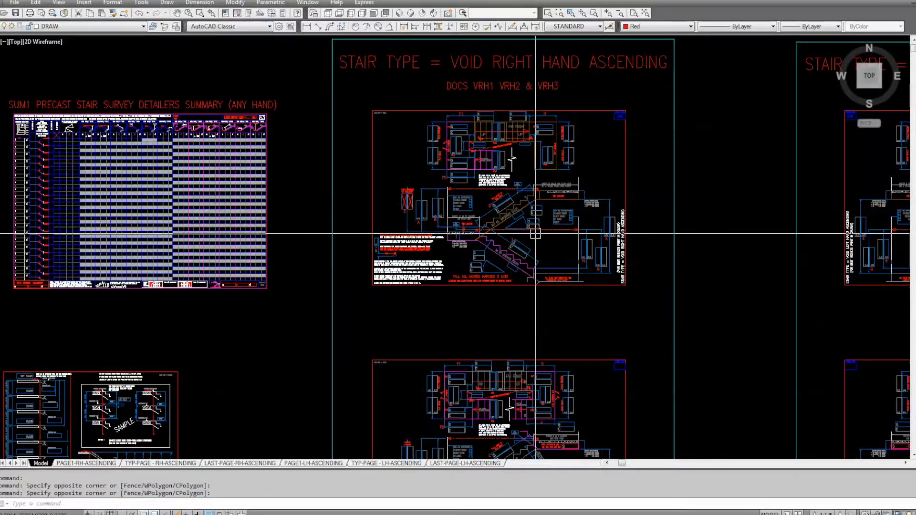
Examine the first right hand ascending sheet's section view, including its flights, top landing and S and C dimension boxes
scroll(533, 231, "up", 3)
scroll(520, 152, "up", 3)
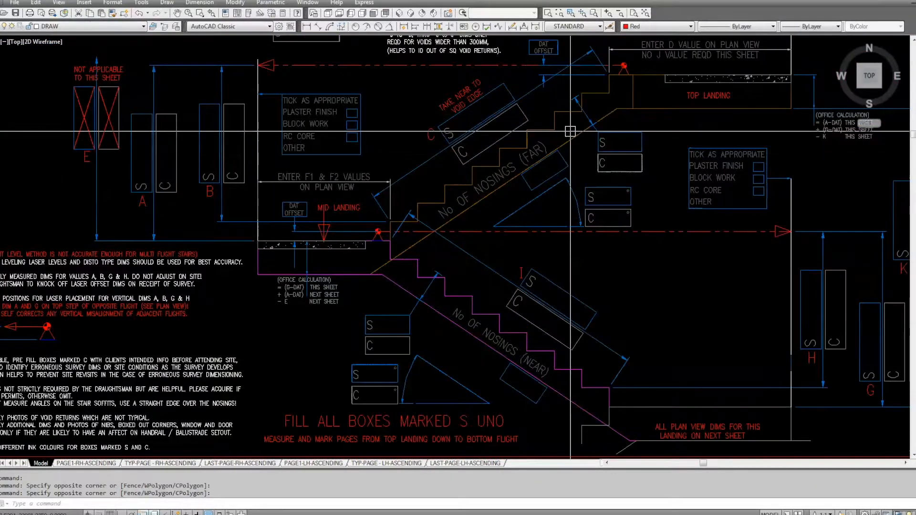
mouse_move(669, 204)
middle_mouse_down()
mouse_move(597, 228)
mouse_move(605, 282)
middle_mouse_up()
scroll(596, 228, "down", 2)
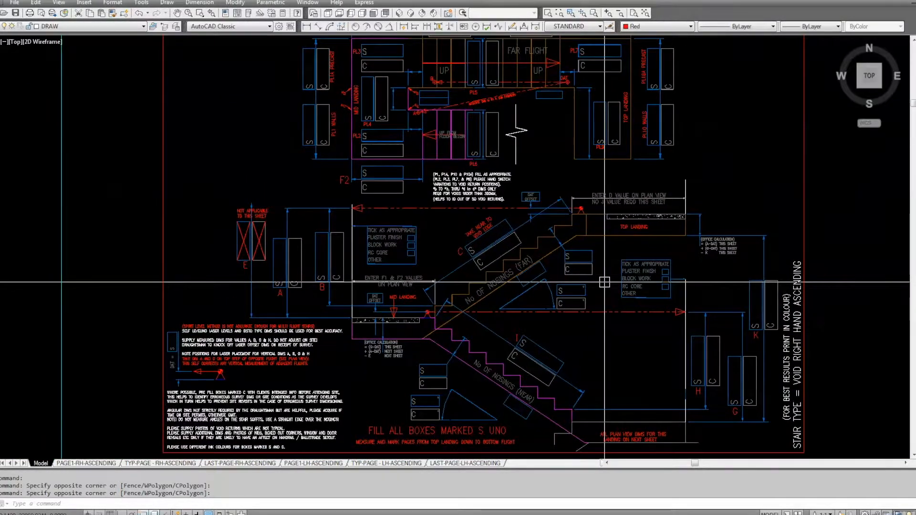
scroll(667, 180, "down", 3)
mouse_move(668, 180)
middle_mouse_down()
mouse_move(658, 303)
mouse_move(623, 172)
middle_mouse_up()
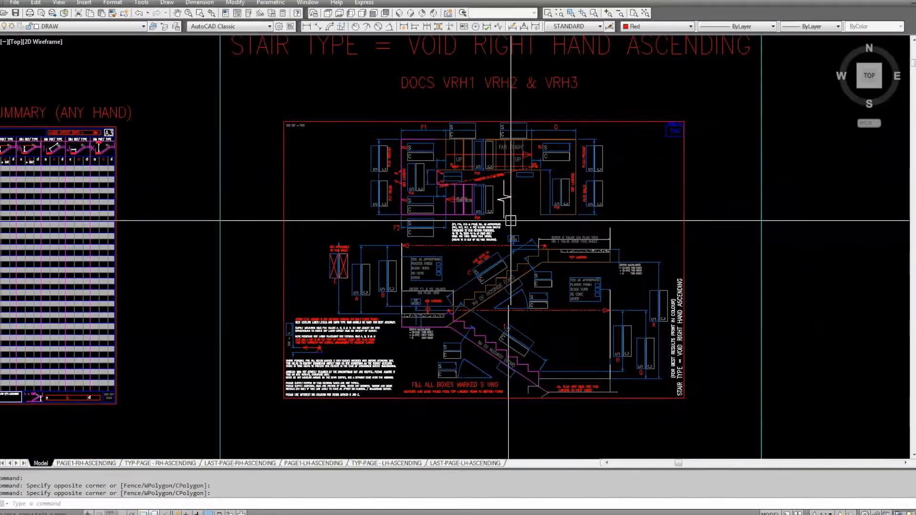
Inspect the first sheet's plan view, page number box and top landing, including the section's far and near flights
scroll(615, 170, "up", 2)
scroll(644, 149, "up", 2)
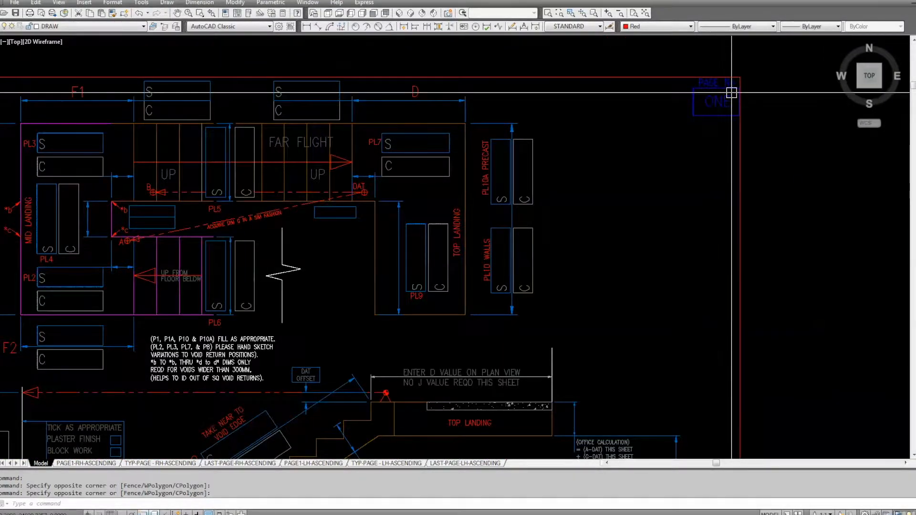
mouse_move(622, 152)
middle_mouse_down()
mouse_move(744, 114)
mouse_move(719, 68)
middle_mouse_up()
scroll(722, 116, "down", 2)
mouse_move(618, 356)
middle_mouse_down()
mouse_move(600, 341)
mouse_move(578, 259)
mouse_move(610, 289)
middle_mouse_up()
scroll(580, 274, "up", 2)
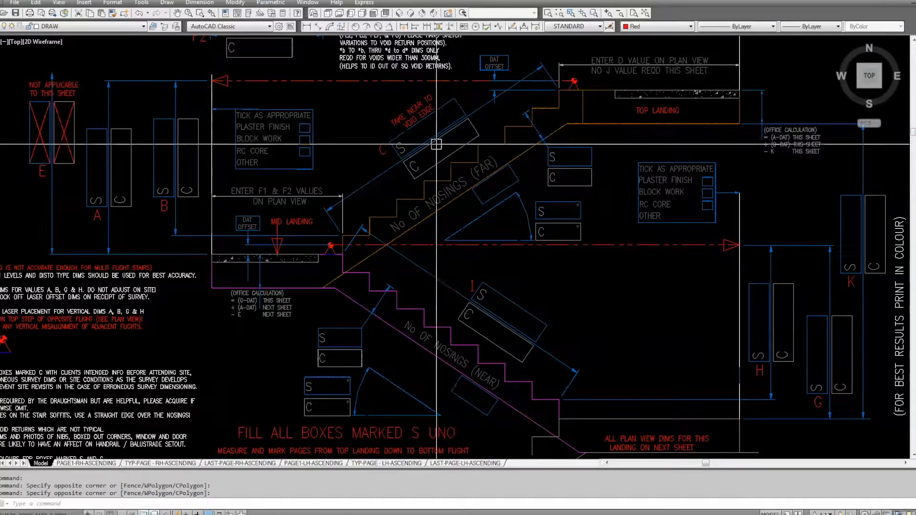
scroll(463, 127, "down", 6)
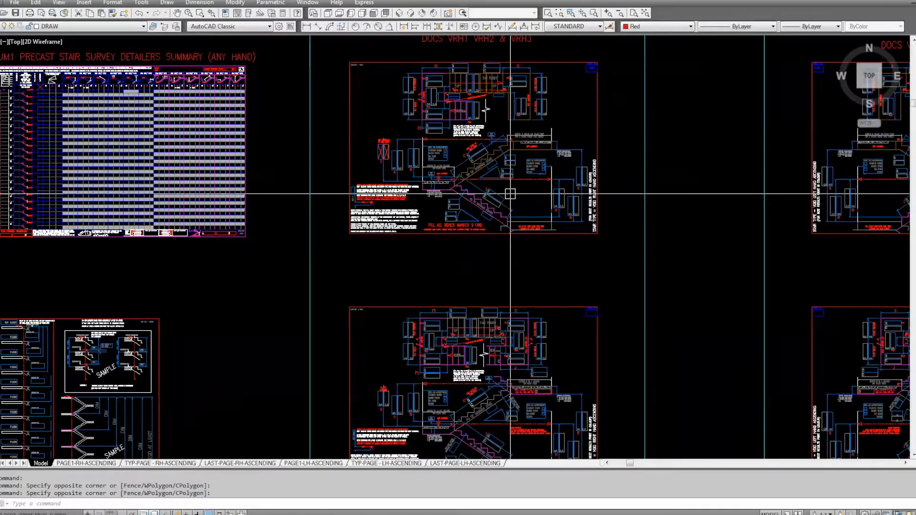
Look through the remaining sheets in the void right hand ascending group below the first page
scroll(582, 71, "up", 4)
scroll(602, 87, "down", 3)
middle_click_drag(662, 319, 660, 44)
middle_click_drag(634, 279, 615, 15)
scroll(564, 333, "up", 4)
mouse_move(558, 339)
middle_mouse_down()
mouse_move(609, 203)
mouse_move(562, 364)
mouse_move(565, 403)
middle_mouse_up()
scroll(610, 203, "down", 4)
middle_click_drag(619, 156, 652, 319)
Review the whole VRH2 typical sheet, covering its page number box, plan view, section view and notes
scroll(598, 251, "up", 2)
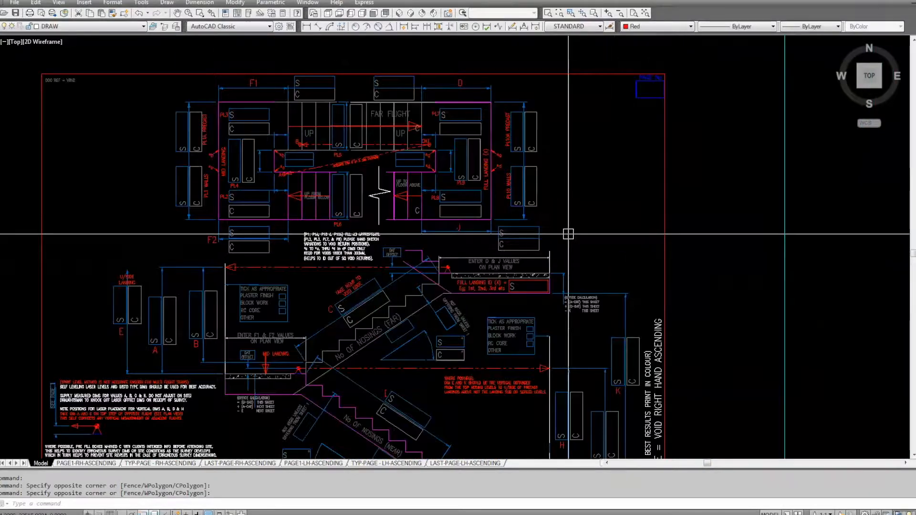
scroll(587, 162, "down", 2)
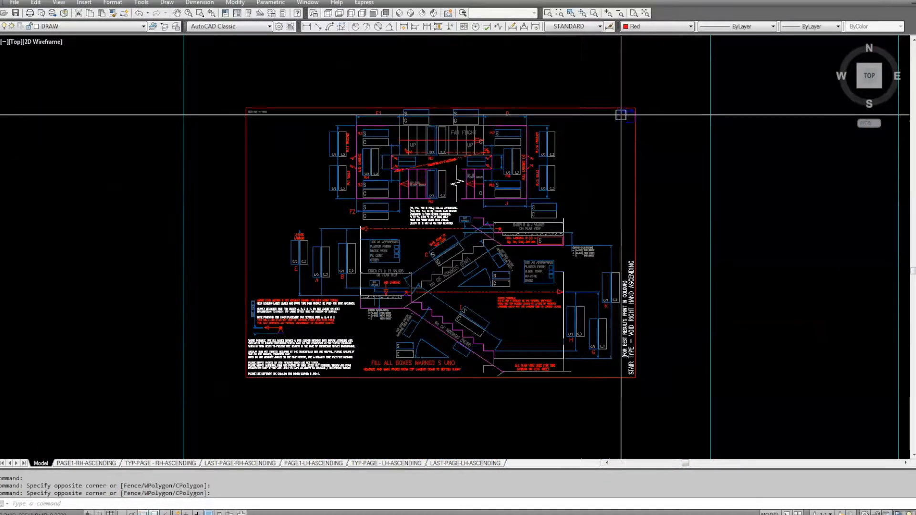
scroll(625, 116, "up", 4)
scroll(587, 214, "down", 5)
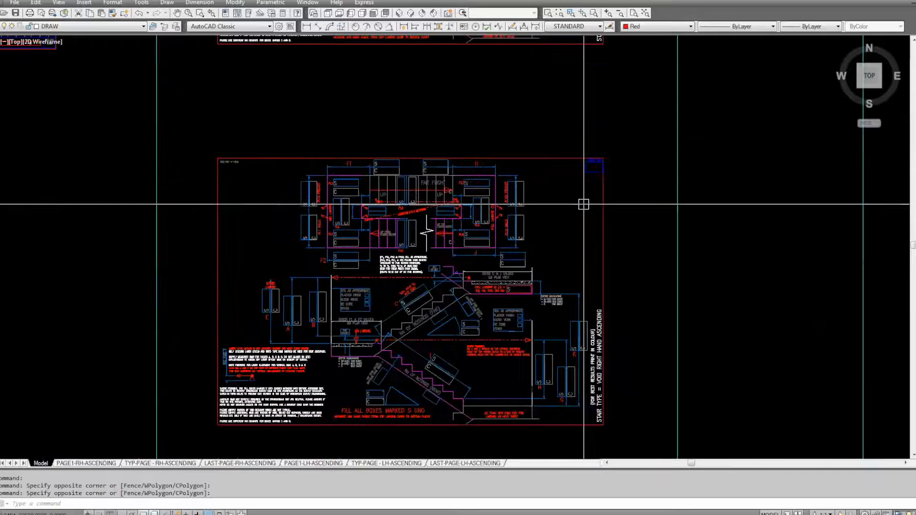
scroll(574, 247, "up", 3)
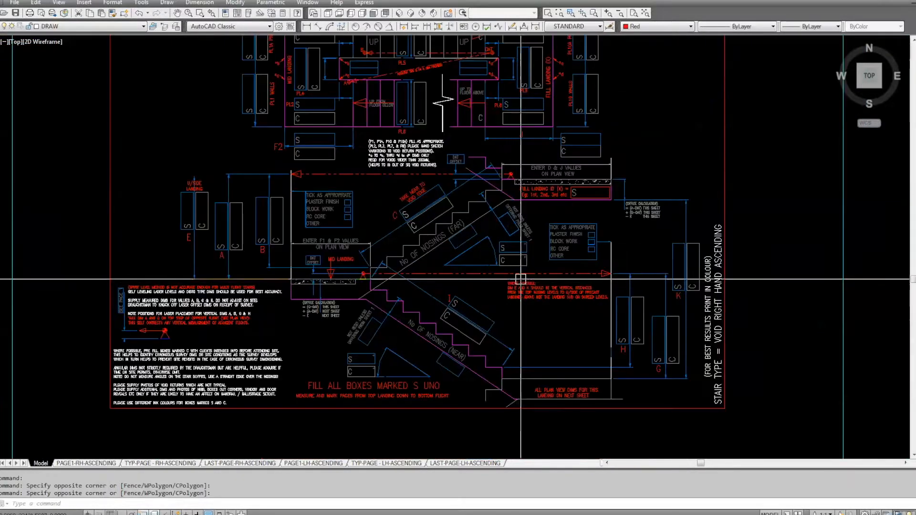
scroll(515, 239, "down", 3)
scroll(589, 229, "up", 3)
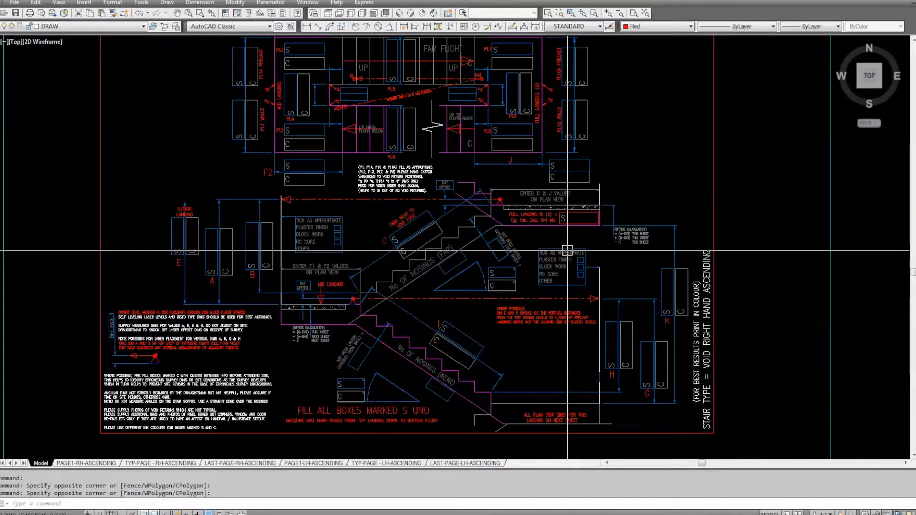
Examine the VRH2 section's survey and contract dimension boxes, nosing counts, wall finish tick boxes and full landing ID
scroll(456, 337, "up", 2)
middle_click_drag(473, 297, 519, 250)
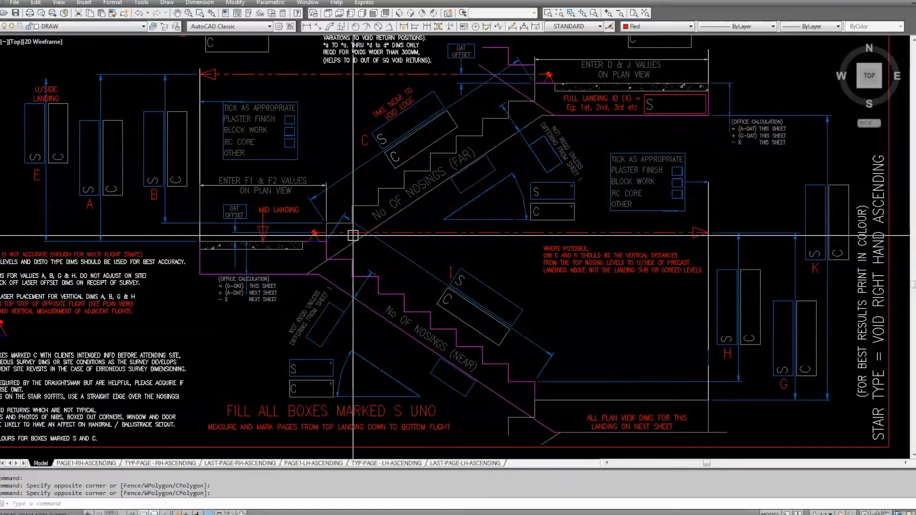
left_click(750, 295)
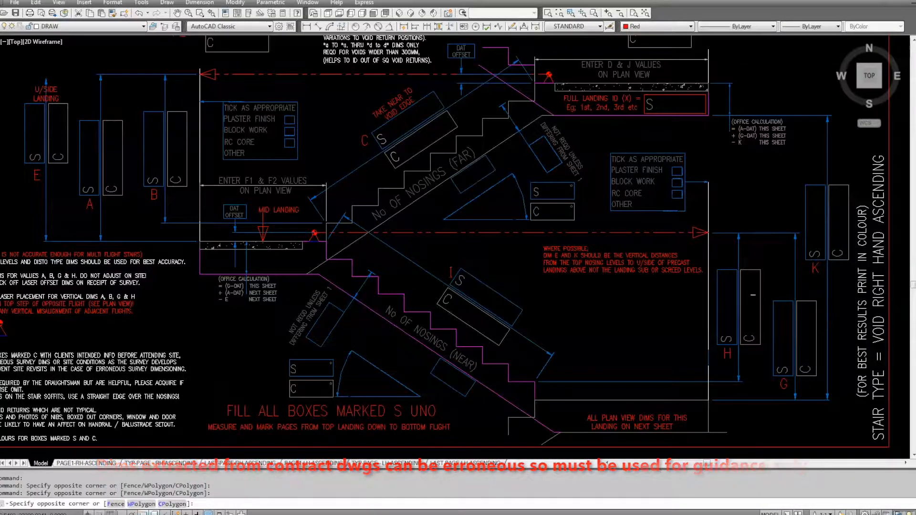
left_click(754, 294)
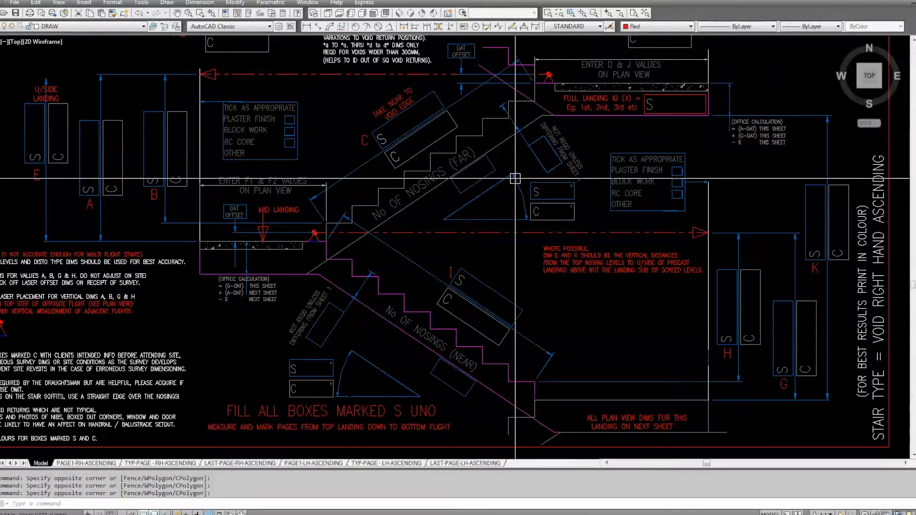
left_click(626, 304)
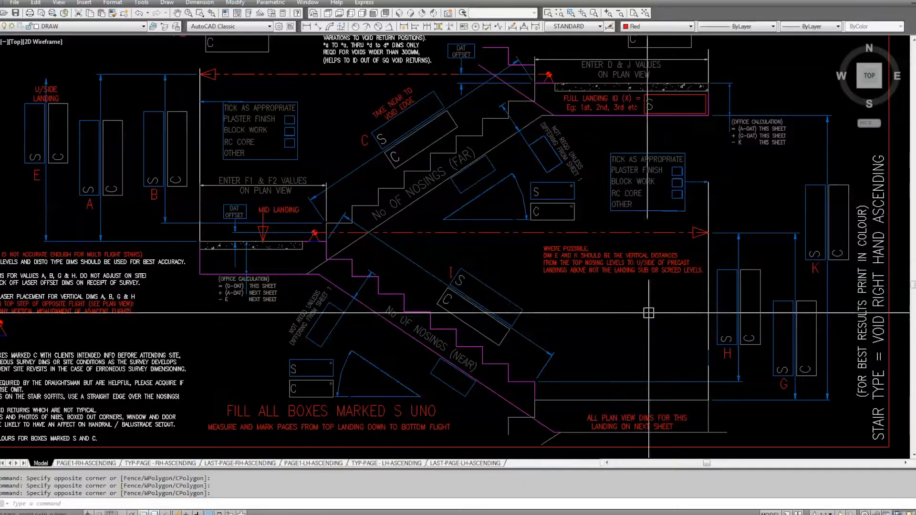
Examine the VRH2 plan view's landing dimensions F1, F2, D and J, void return points and laser positions
scroll(668, 315, "down", 2)
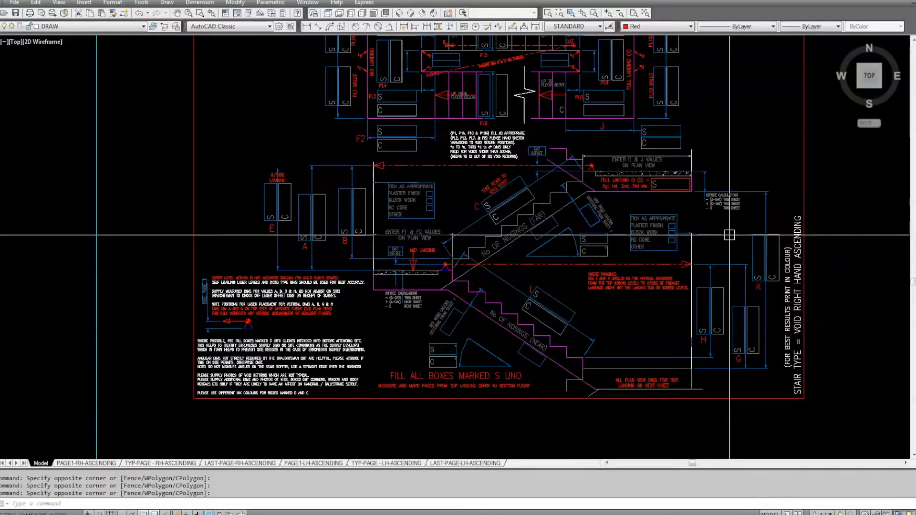
scroll(548, 192, "down", 2)
scroll(552, 180, "up", 5)
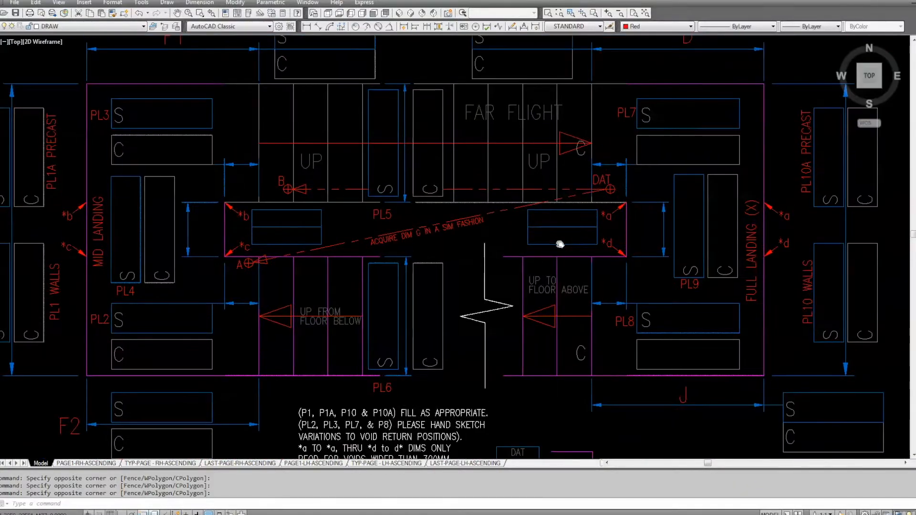
scroll(616, 210, "up", 2)
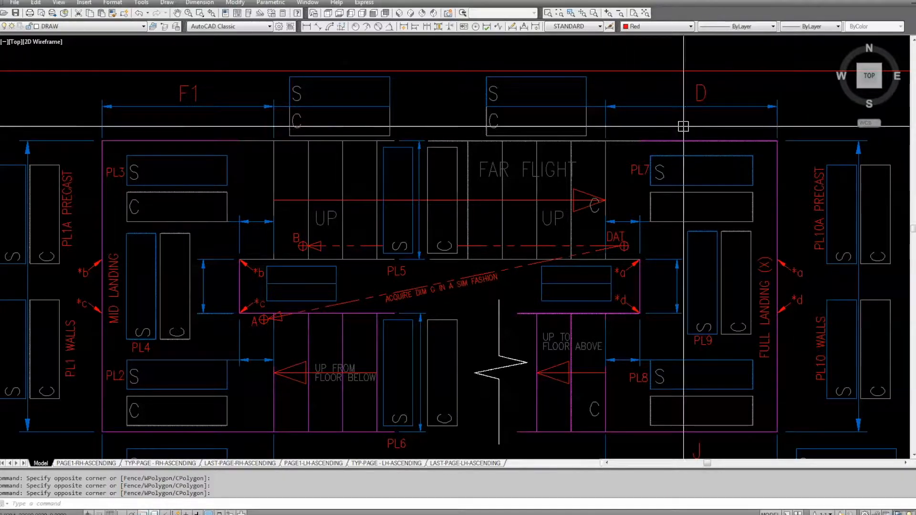
middle_click_drag(122, 199, 181, 159)
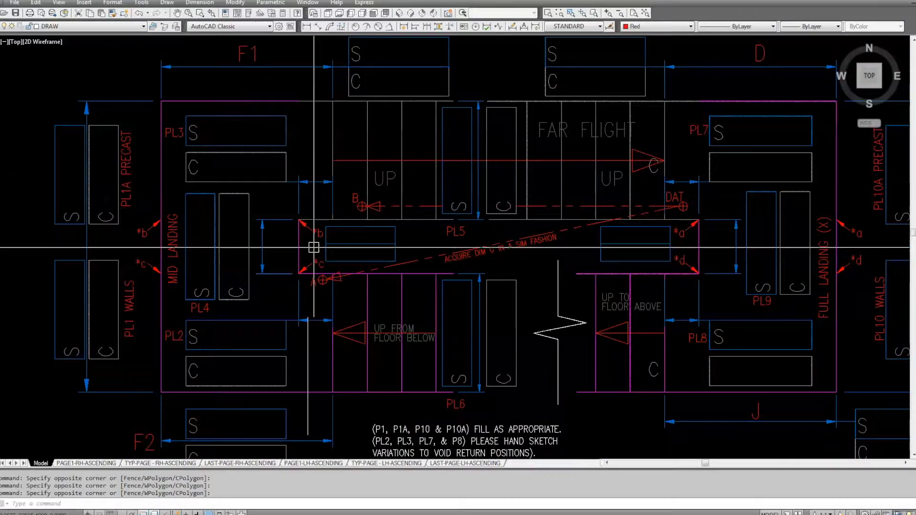
middle_click_drag(540, 268, 478, 184)
Inspect the mid landing laser datum, DAT offset and office calculation note in the VRH2 section
scroll(479, 184, "down", 4)
middle_click_drag(557, 318, 564, 127)
middle_click_drag(564, 183, 546, 220)
scroll(429, 229, "up", 3)
scroll(409, 221, "down", 2)
scroll(410, 227, "up", 7)
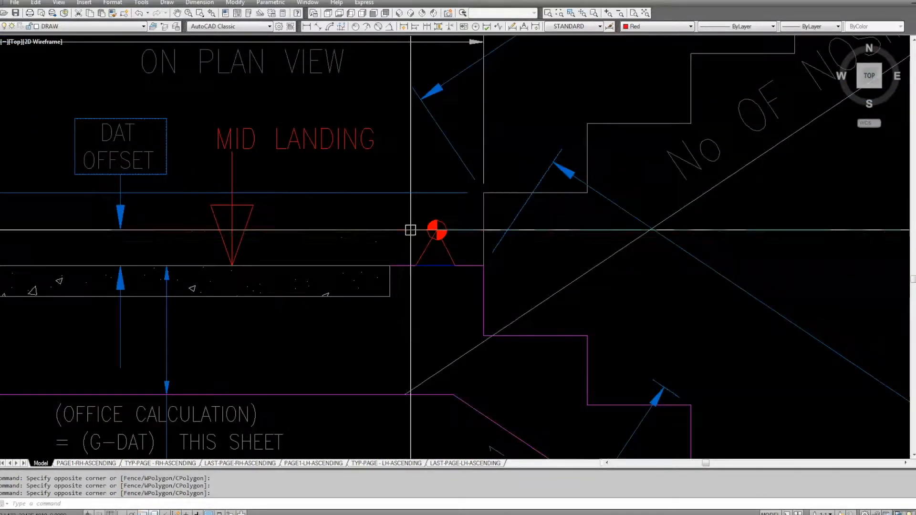
scroll(429, 219, "down", 8)
scroll(419, 219, "up", 7)
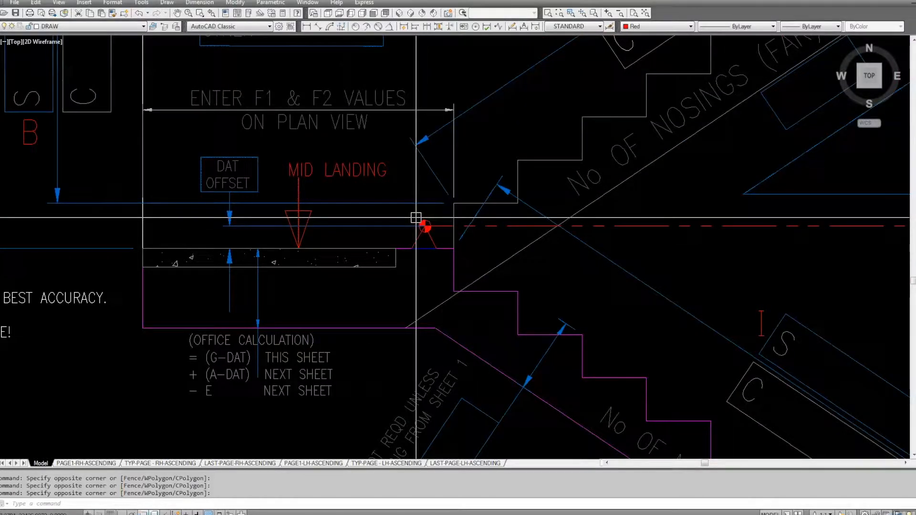
scroll(416, 217, "down", 2)
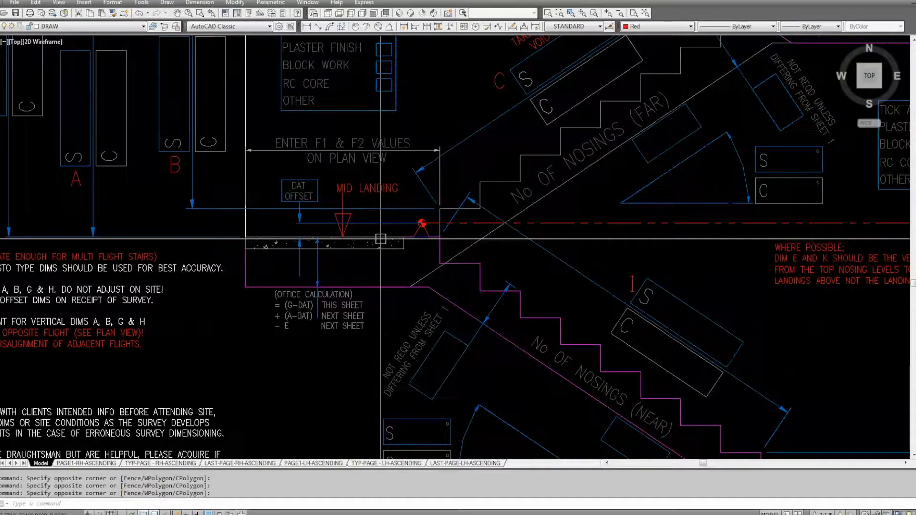
Examine the near flight in the VRH2 section, including dimensions I, H, G and K and the landing notes
mouse_move(507, 251)
middle_mouse_down()
mouse_move(482, 211)
mouse_move(420, 173)
middle_mouse_up()
mouse_move(456, 207)
middle_mouse_down()
mouse_move(454, 188)
mouse_move(407, 147)
middle_mouse_up()
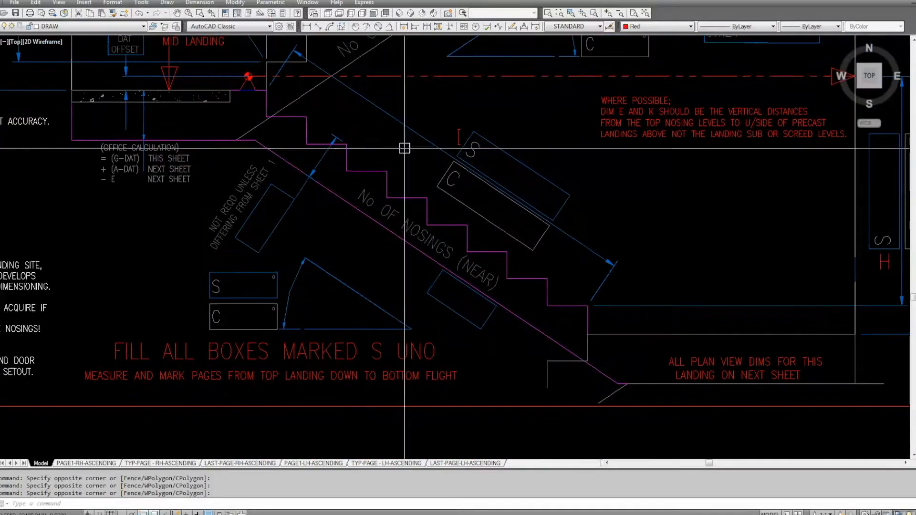
middle_click_drag(645, 185, 513, 188)
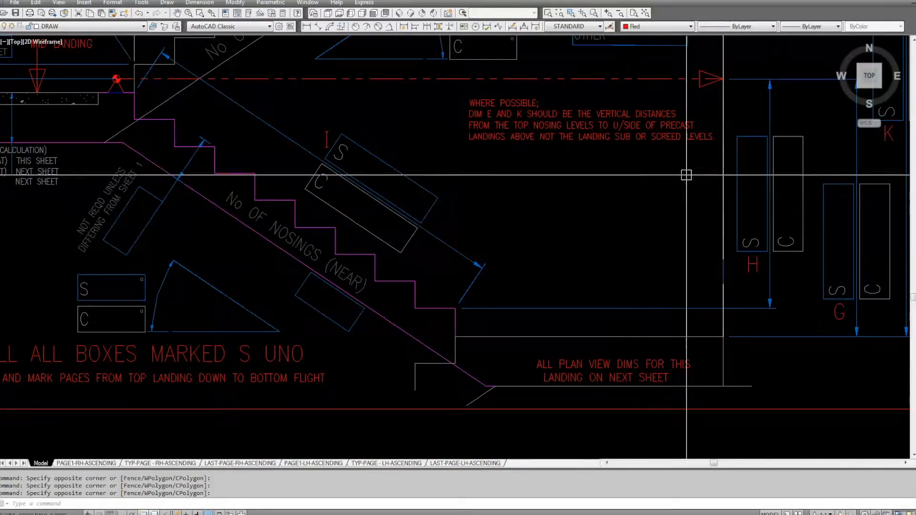
scroll(662, 197, "down", 2)
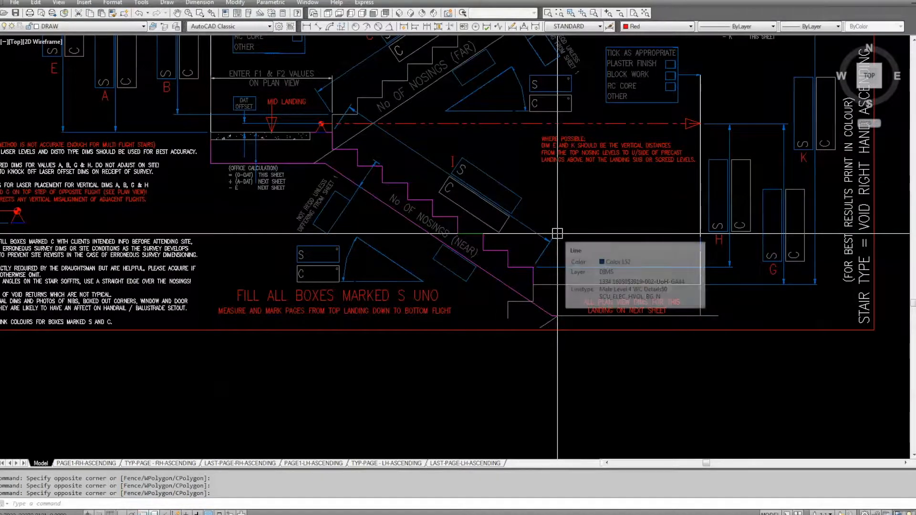
scroll(750, 159, "up", 2)
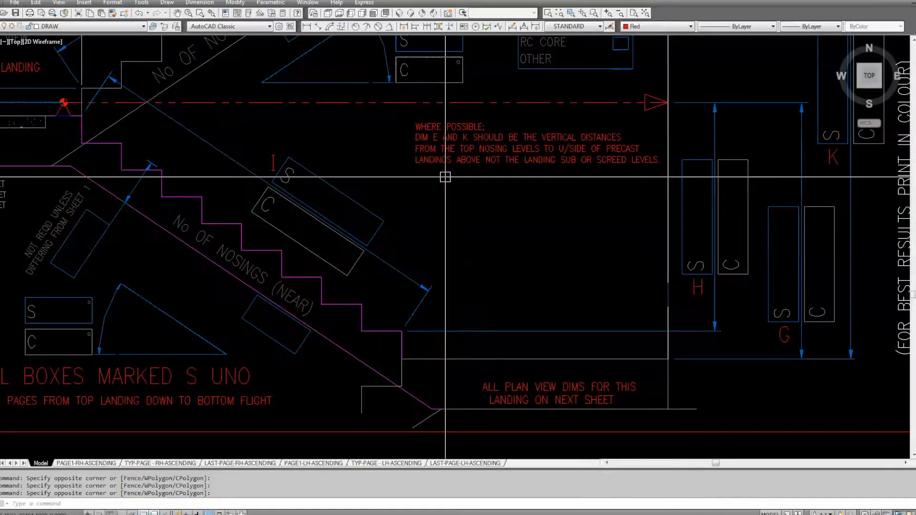
Return to the VRH2 plan view and inspect laser points A, B and DAT around the stair void
scroll(445, 177, "down", 6)
scroll(498, 190, "up", 4)
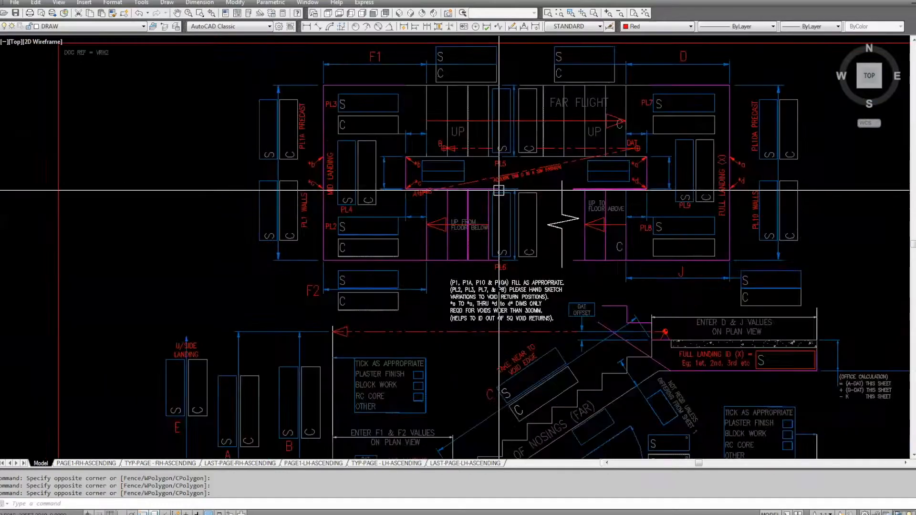
scroll(615, 153, "up", 2)
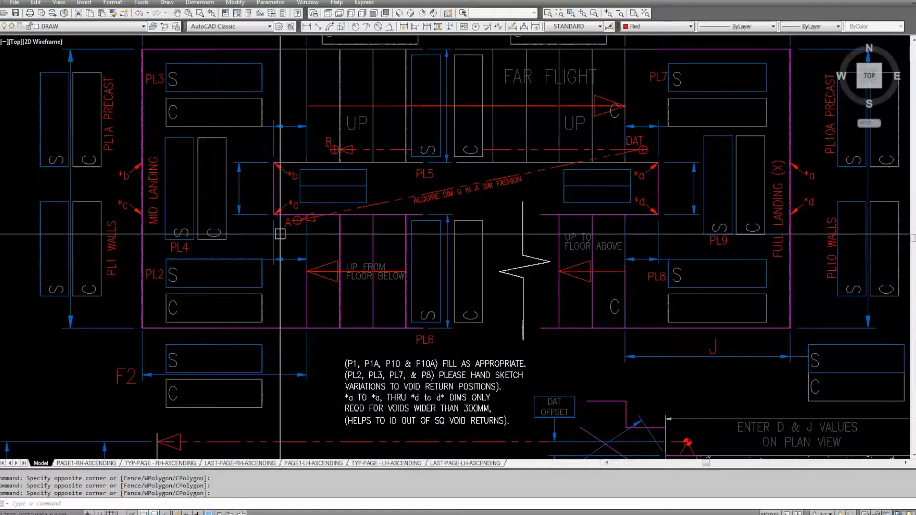
Relate laser points A, B and DAT on the VRH2 plan view to the stair section below it
scroll(280, 234, "up", 3)
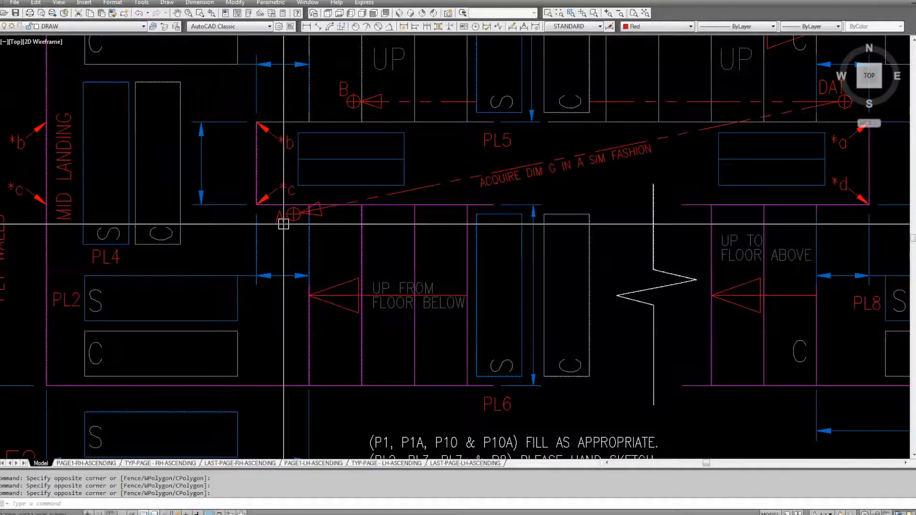
scroll(289, 243, "down", 3)
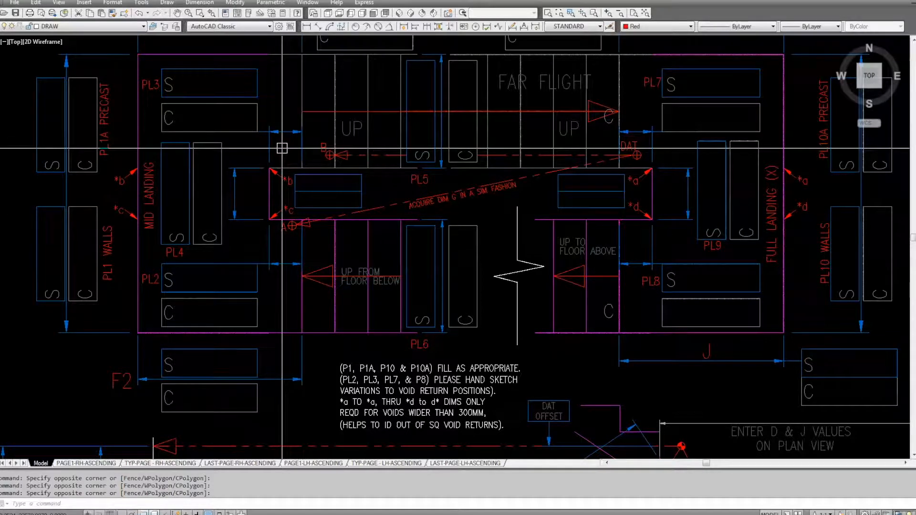
scroll(461, 204, "down", 5)
middle_click_drag(531, 321, 466, 137)
middle_click_drag(514, 284, 513, 187)
middle_click_drag(473, 197, 538, 286)
scroll(398, 196, "up", 5)
middle_click_drag(508, 136, 360, 266)
scroll(478, 178, "down", 2)
Examine the full landing laser datum and DAT offset in the VRH2 section, along with its vertical dimension boxes
middle_click_drag(693, 103, 558, 198)
scroll(607, 162, "up", 2)
scroll(571, 151, "up", 2)
middle_click_drag(590, 127, 540, 211)
scroll(541, 211, "down", 7)
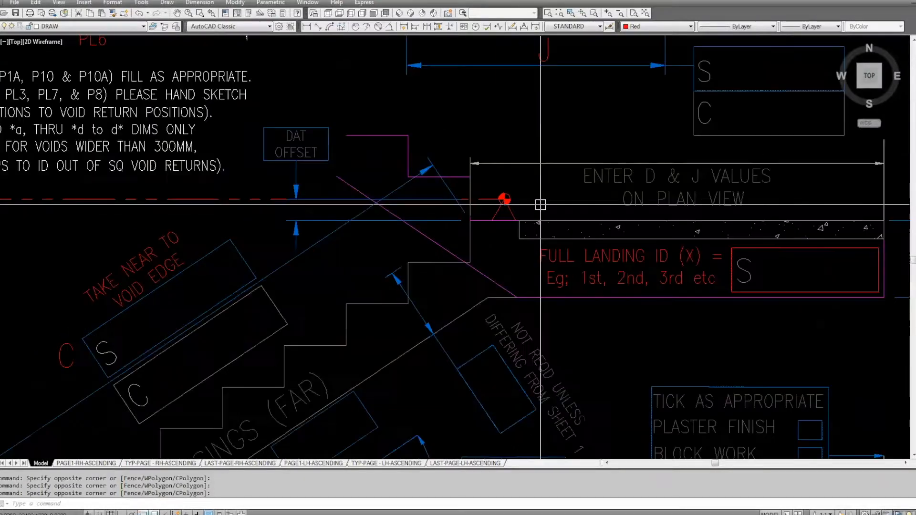
scroll(548, 202, "up", 2)
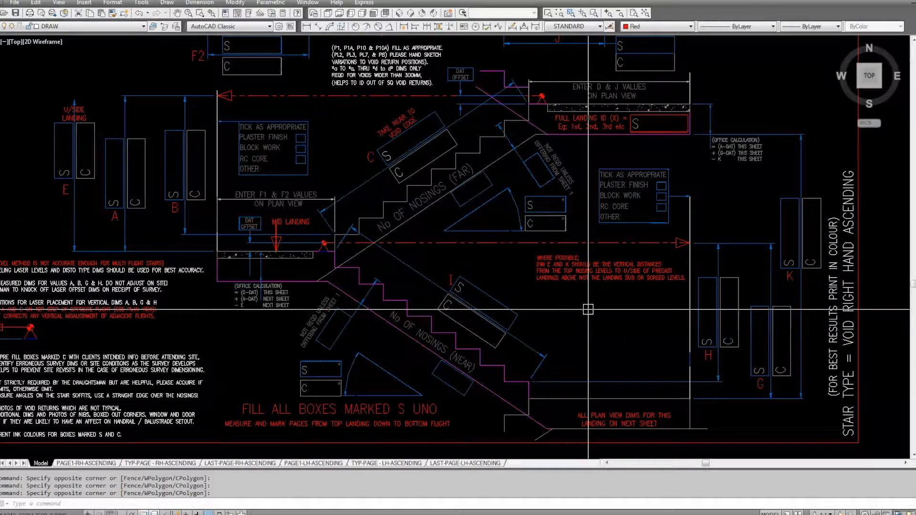
middle_click_drag(553, 322, 608, 277)
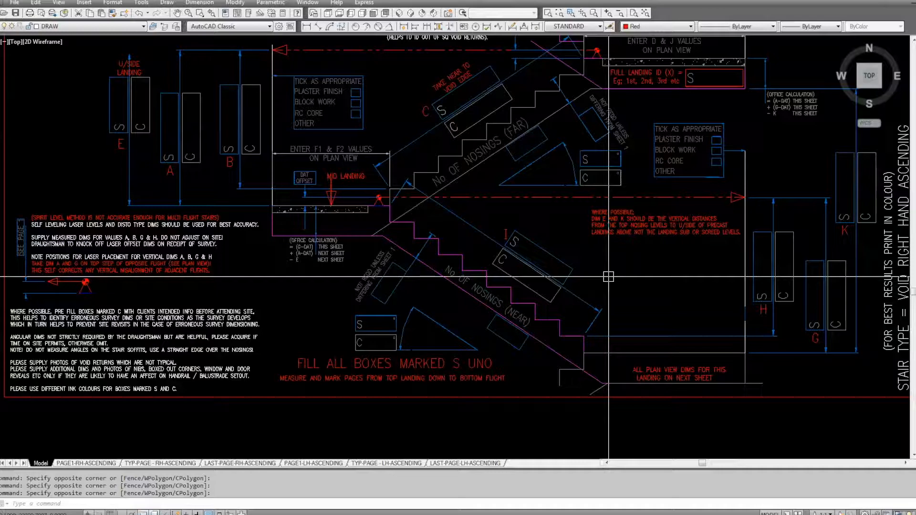
Compare the void right hand ascending sheets VRH1 to VRH3 with the left hand set VLH1 to VLH3
scroll(580, 277, "down", 6)
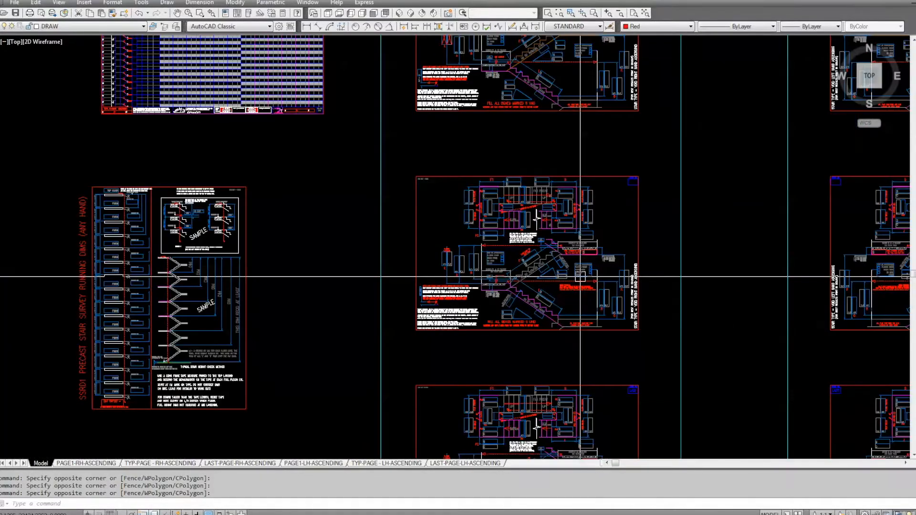
middle_click_drag(568, 120, 496, 308)
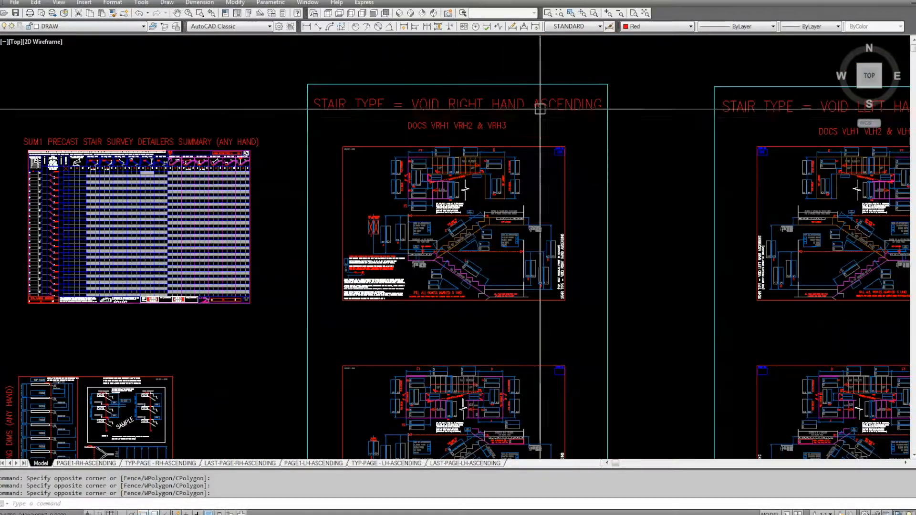
middle_click_drag(701, 169, 433, 183)
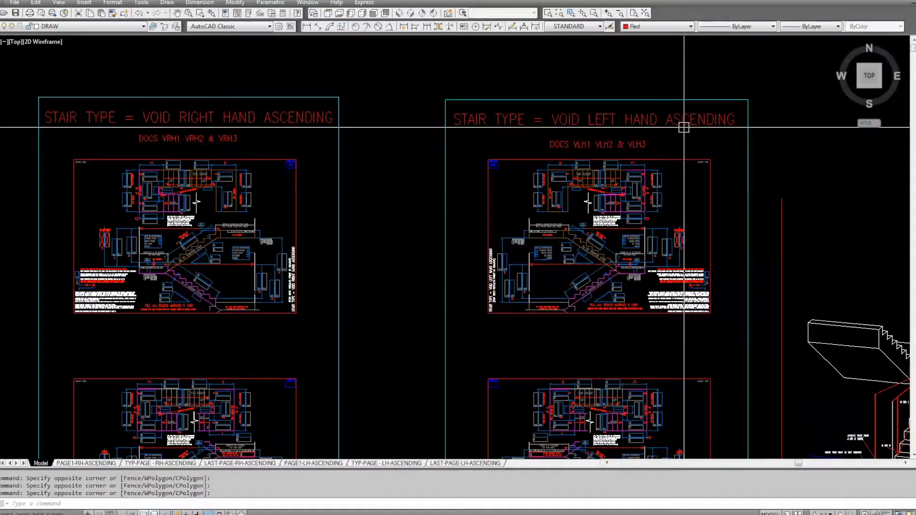
scroll(742, 134, "down", 2)
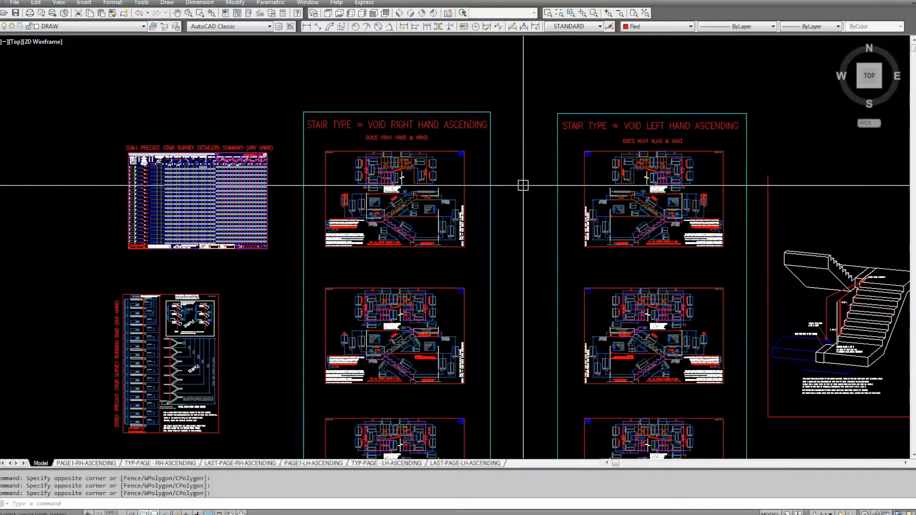
Examine the 3D stair sketch for the laser level location and where dimensions A or G, B or H and C or I are taken
middle_click_drag(666, 255, 411, 208)
scroll(621, 298, "up", 8)
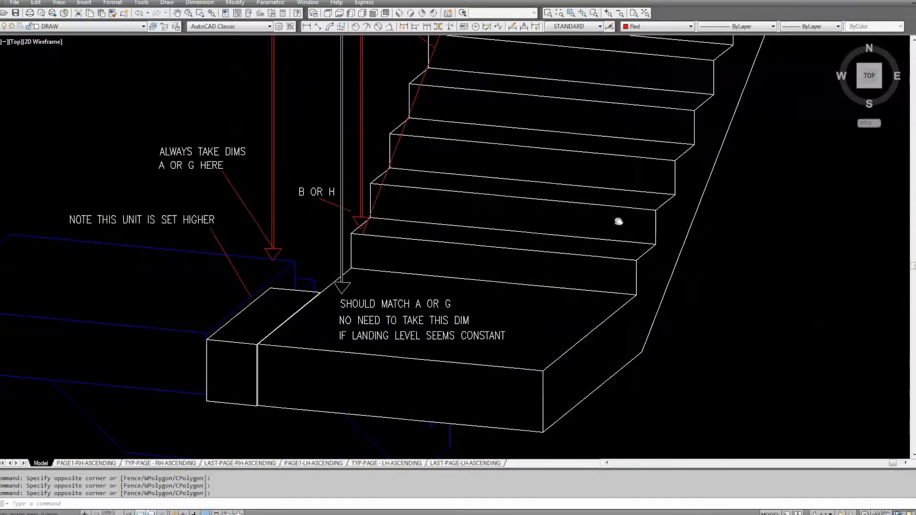
scroll(625, 286, "down", 4)
scroll(572, 319, "up", 2)
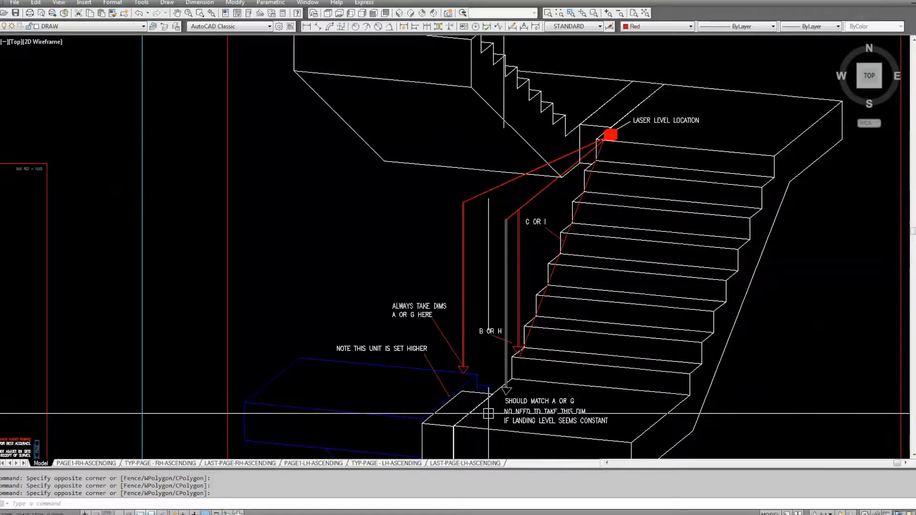
scroll(431, 416, "up", 6)
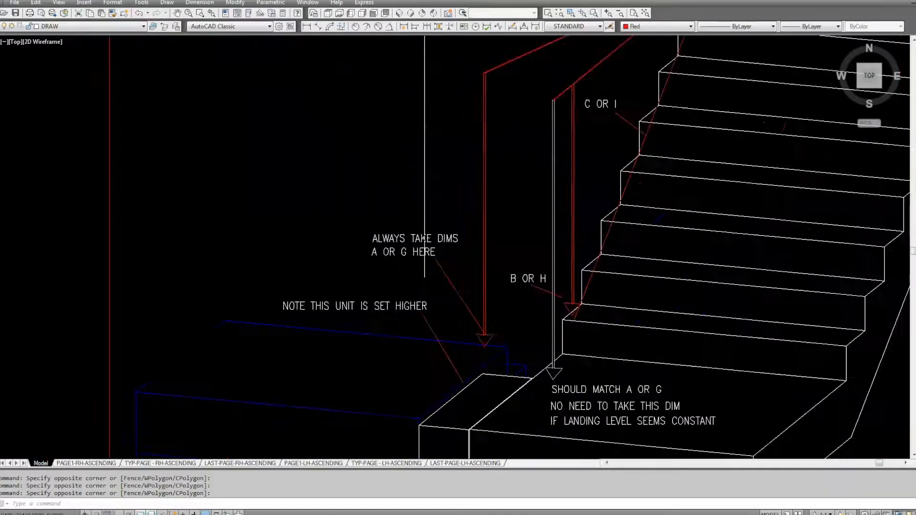
scroll(456, 363, "down", 10)
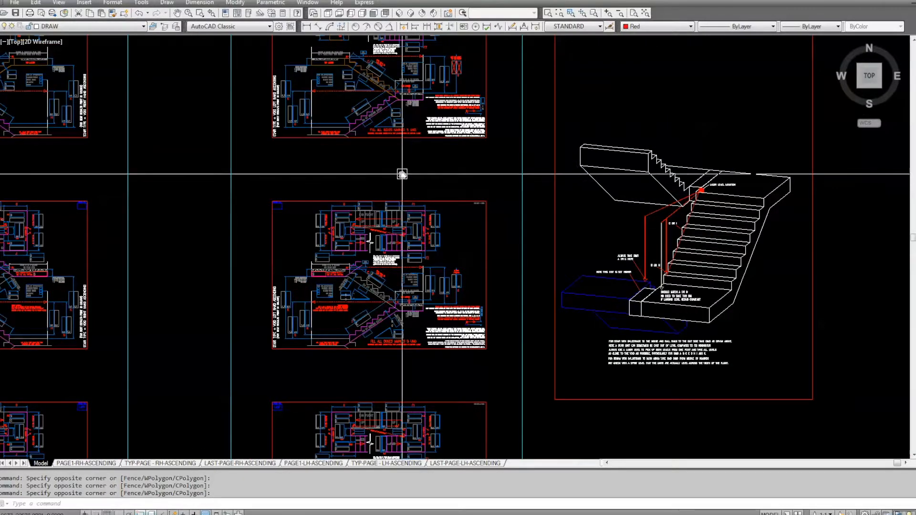
Locate the SSRD1 running dims sheet and examine its top floor start point, running dim boxes and sample methods
middle_click_drag(402, 174, 703, 158)
middle_click_drag(477, 164, 628, 208)
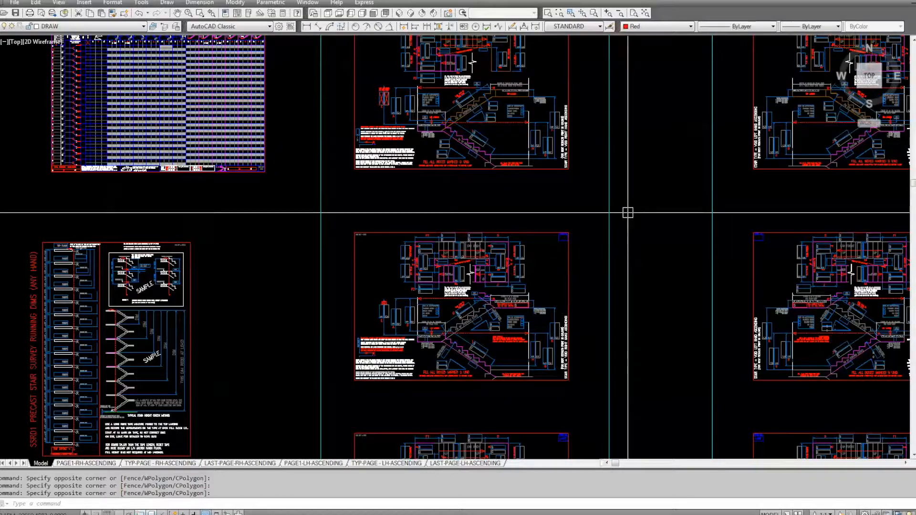
middle_click_drag(633, 198, 605, 253)
scroll(606, 253, "down", 4)
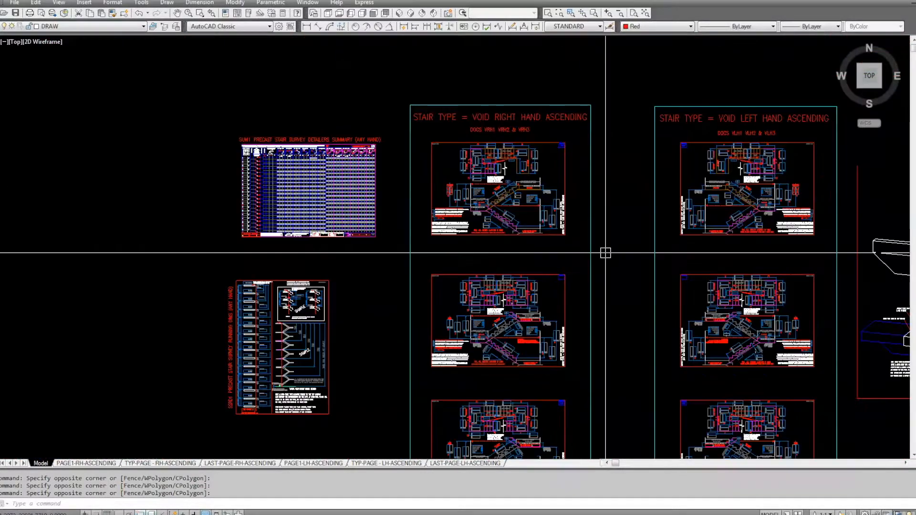
scroll(335, 296, "up", 2)
left_click(328, 324)
middle_click_drag(381, 354, 520, 282)
scroll(462, 280, "up", 4)
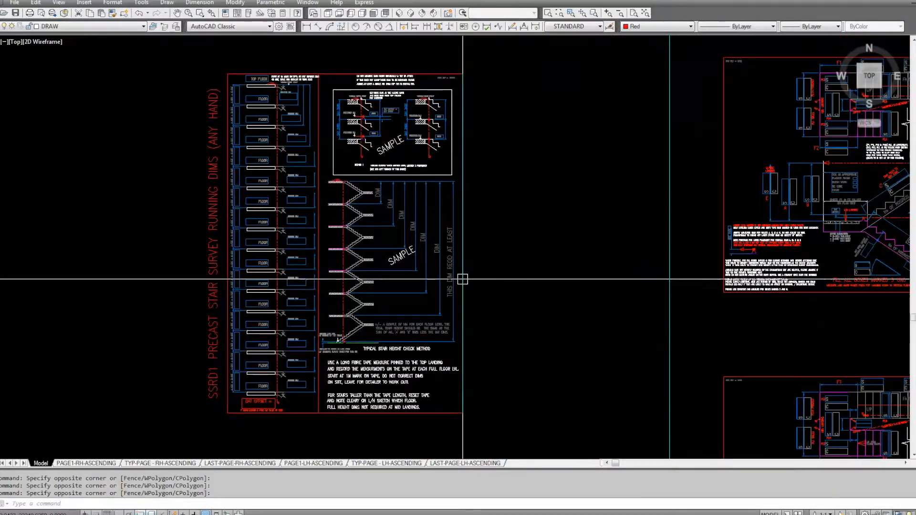
middle_click_drag(341, 235, 422, 239)
scroll(341, 107, "up", 4)
middle_click_drag(347, 97, 341, 163)
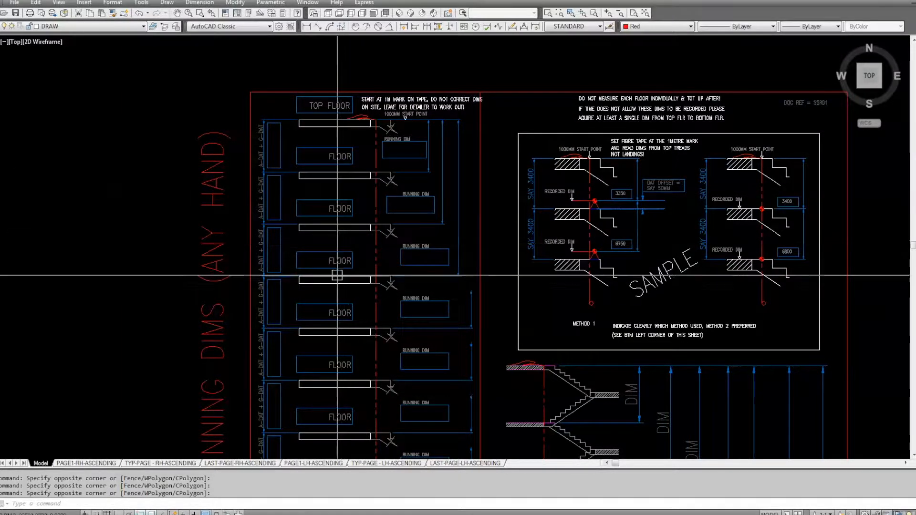
Follow the floor-by-floor running dims down the SSRD1 sheet alongside the sample stair height diagram
middle_click_drag(335, 348, 349, 244)
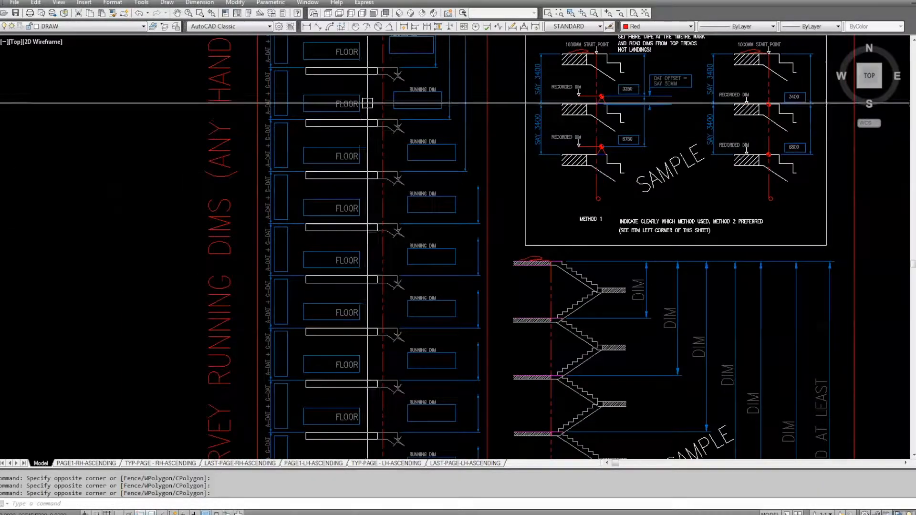
middle_click_drag(360, 345, 372, 155)
scroll(372, 155, "down", 3)
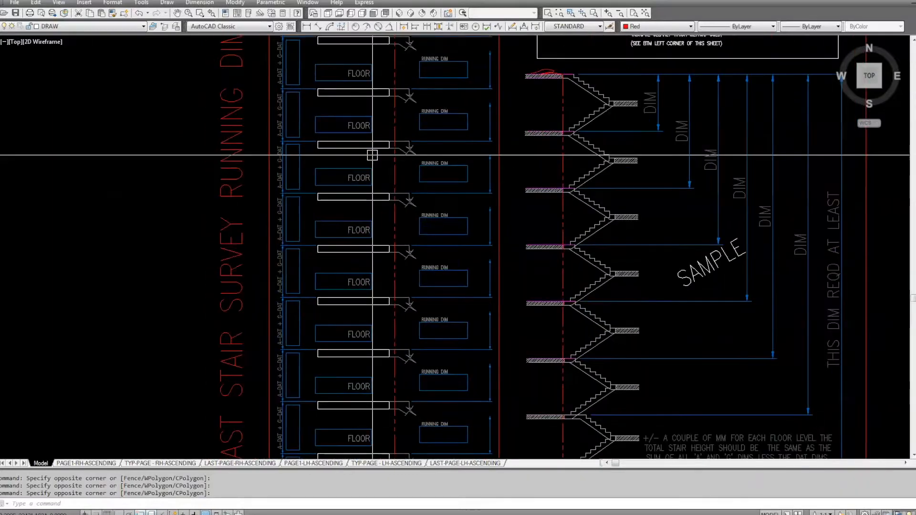
scroll(370, 196, "down", 2)
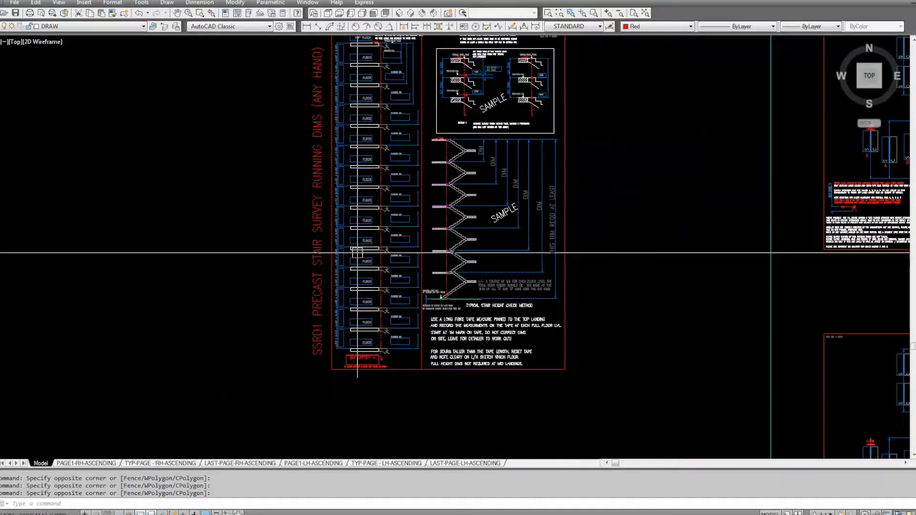
Check the last VRH survey sheet, and inspect the DAT offset box and stair height check notes at the foot of SSRD1
middle_click_drag(524, 336, 270, 163)
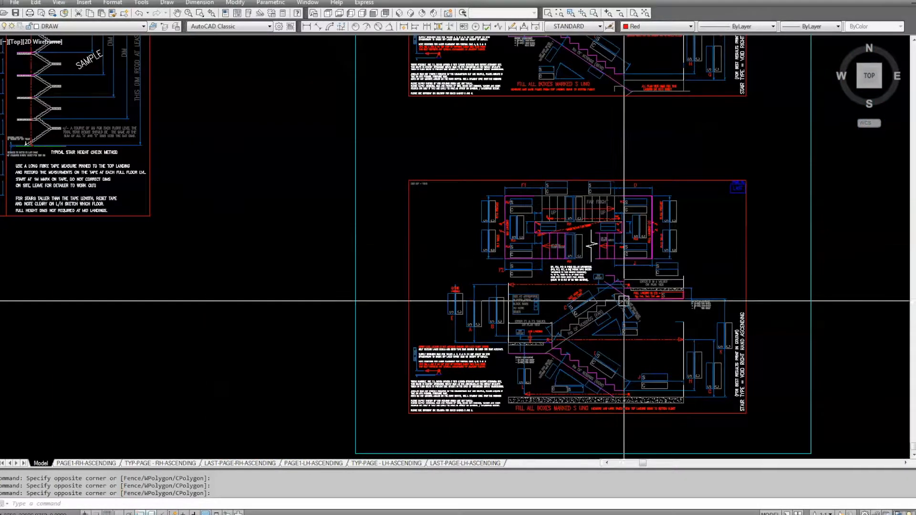
middle_click_drag(182, 229, 475, 295)
scroll(258, 255, "up", 8)
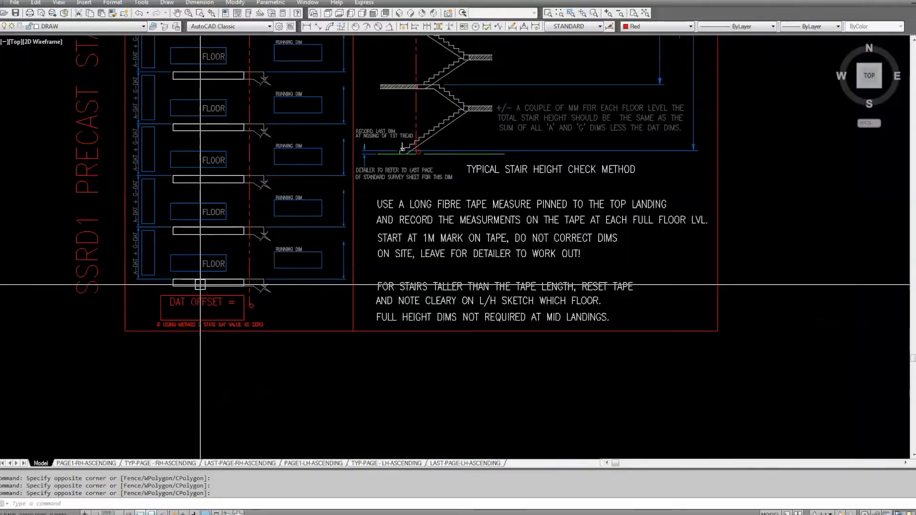
scroll(253, 286, "down", 7)
scroll(266, 170, "up", 4)
mouse_move(296, 225)
middle_mouse_down()
mouse_move(309, 208)
mouse_move(352, 312)
middle_mouse_up()
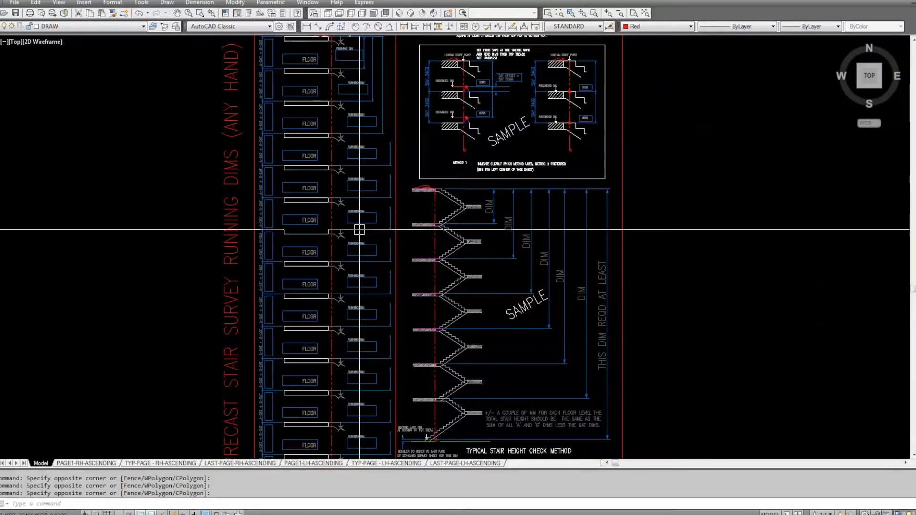
View SSRD1 beside the right hand ascending sheets, and re-examine its 1000 mm start point and sample measuring methods
middle_click_drag(632, 174, 91, 184)
middle_click_drag(601, 190, 401, 195)
scroll(410, 195, "down", 5)
mouse_move(296, 153)
middle_mouse_down()
mouse_move(412, 208)
mouse_move(419, 259)
middle_mouse_up()
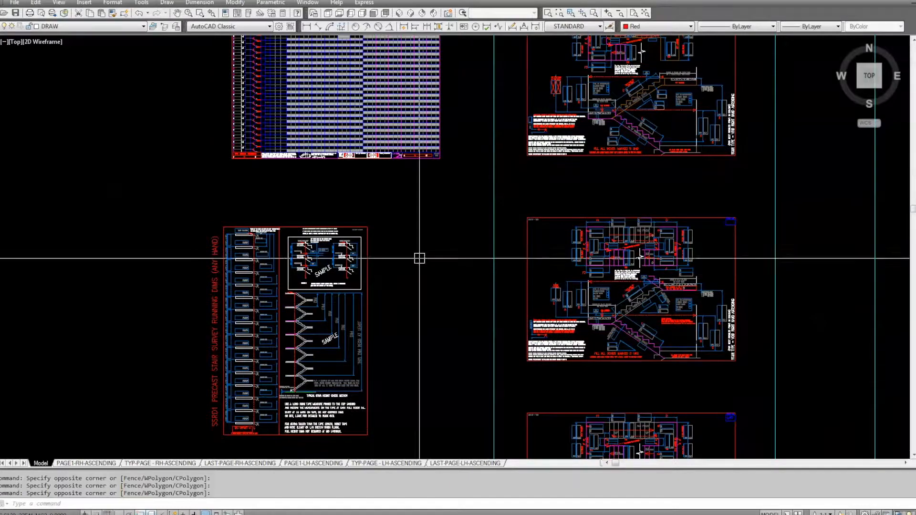
scroll(260, 201, "up", 6)
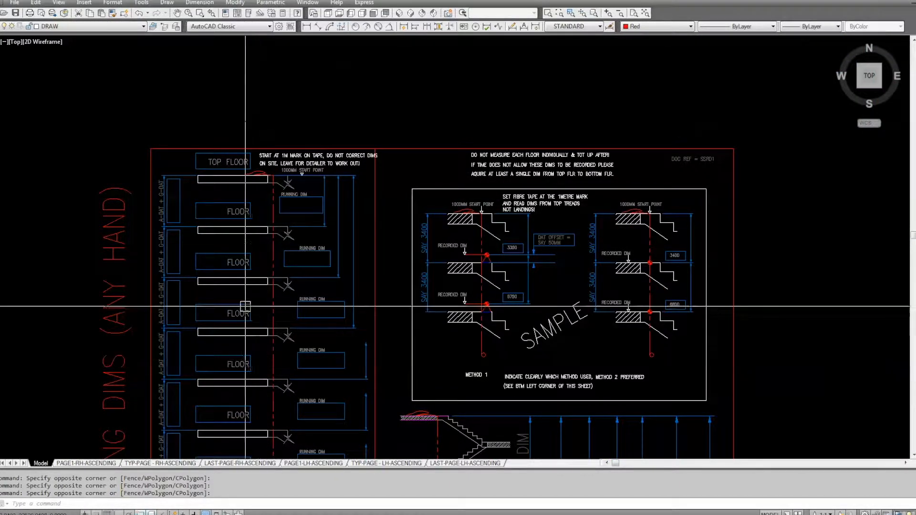
scroll(248, 200, "down", 4)
Locate the SUM1 precast stair survey detailers summary and view its layout next to the survey sheets
middle_click_drag(348, 131, 371, 360)
scroll(372, 359, "up", 2)
scroll(372, 355, "down", 2)
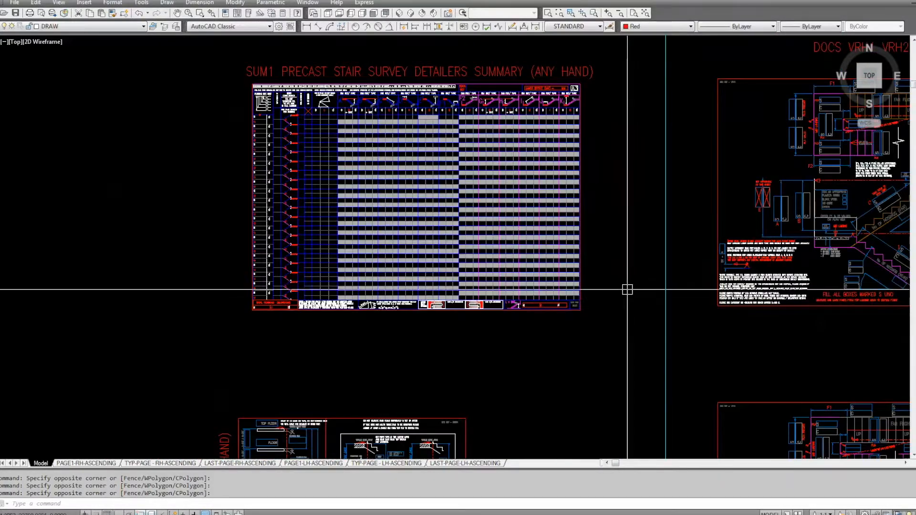
middle_click_drag(472, 162, 470, 205)
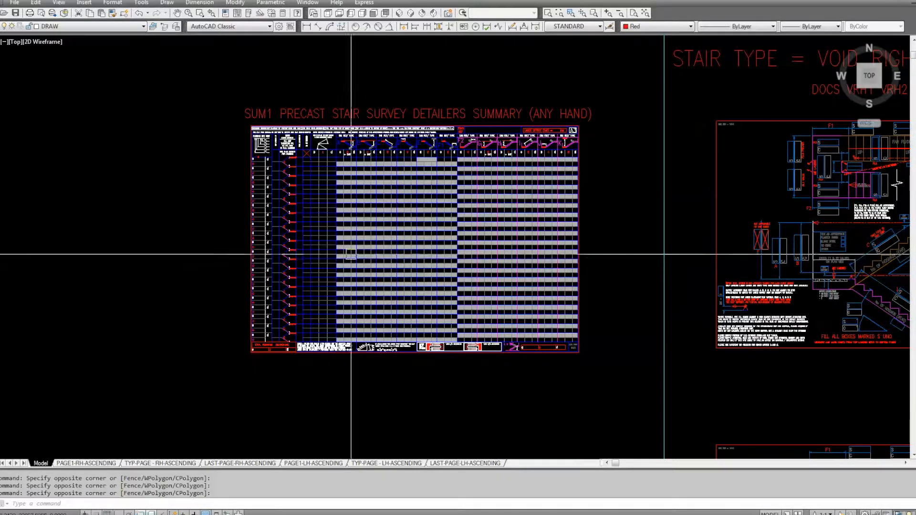
scroll(675, 230, "down", 3)
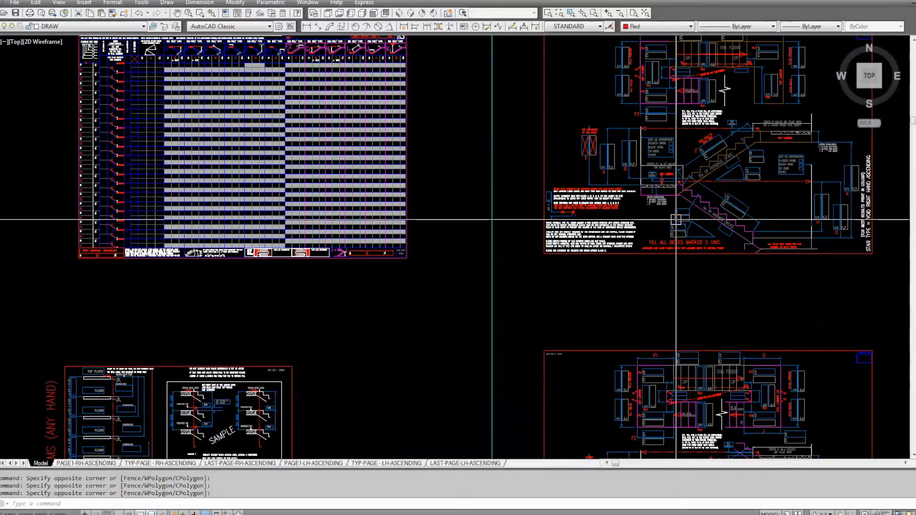
scroll(672, 244, "down", 3)
scroll(577, 191, "up", 6)
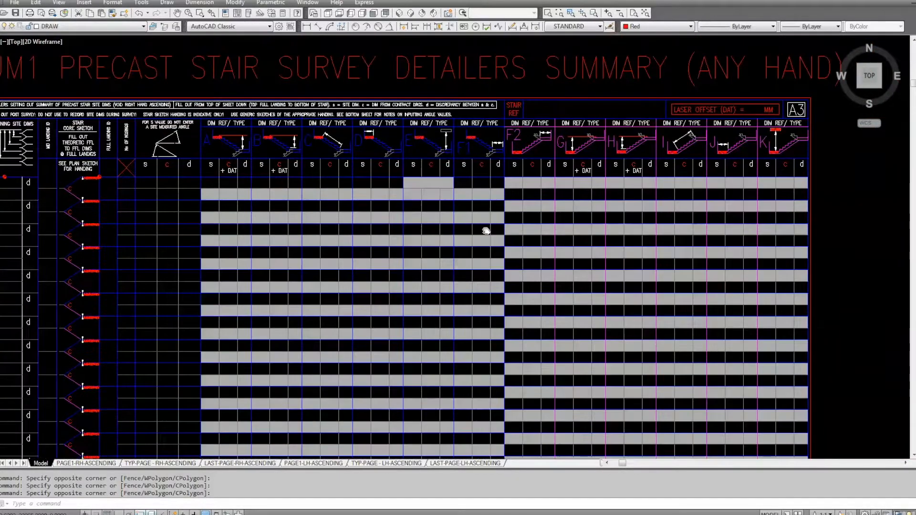
Examine the SUM1 header row, including the angle sketch, dimension types and the s, c and d columns
scroll(241, 209, "up", 3)
middle_click_drag(334, 173, 257, 257)
middle_click_drag(372, 184, 274, 182)
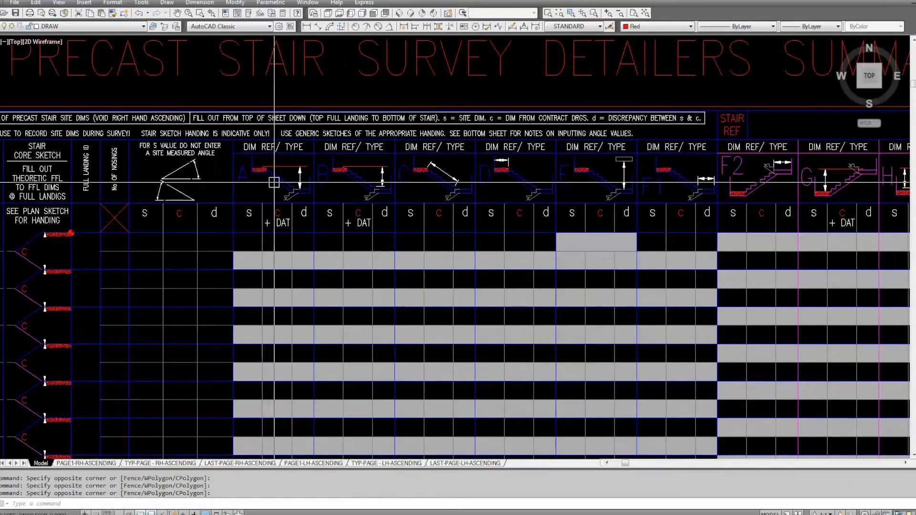
scroll(275, 183, "up", 2)
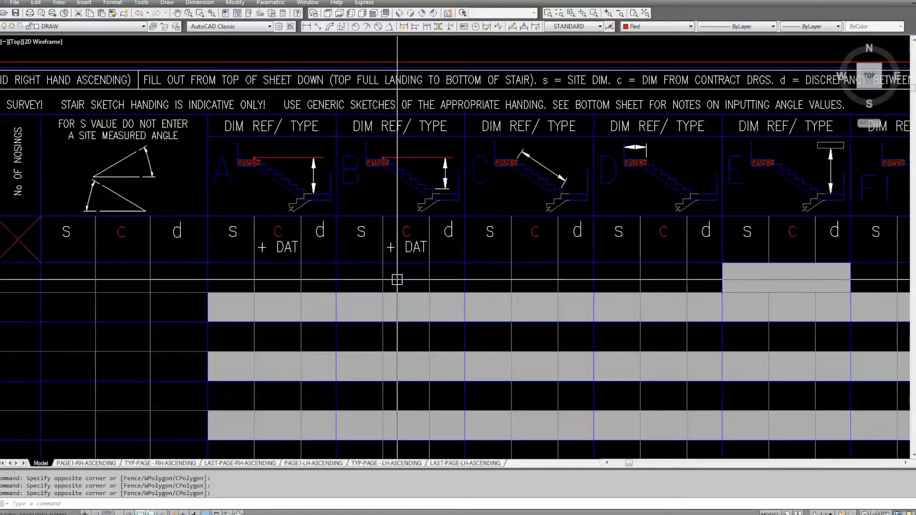
scroll(496, 173, "down", 3)
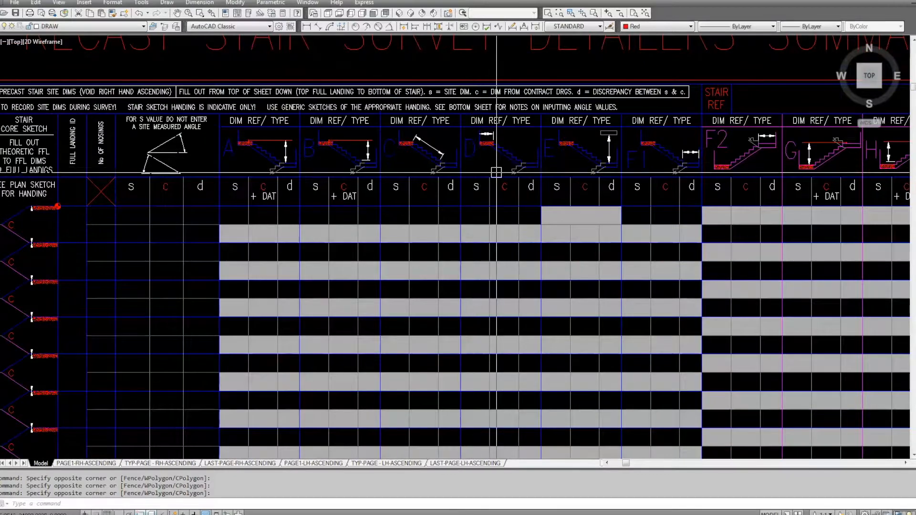
middle_click_drag(593, 159, 446, 153)
scroll(507, 153, "down", 5)
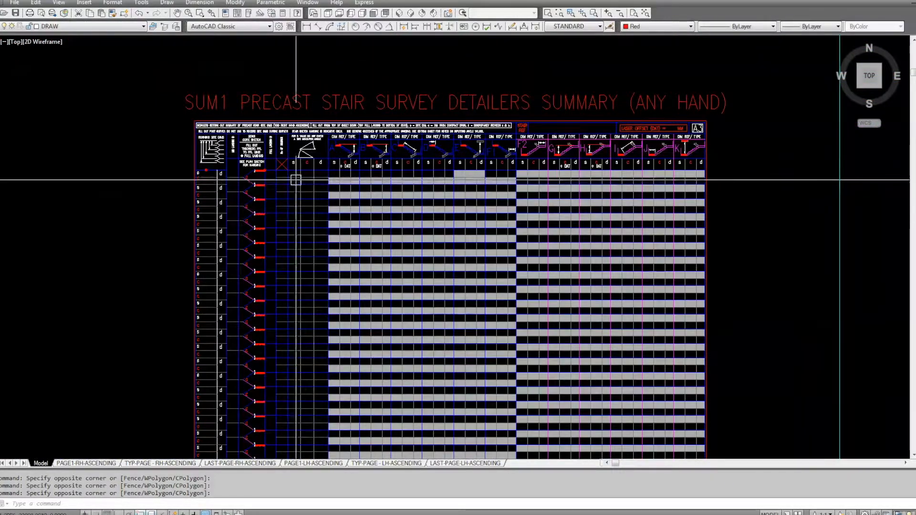
Compare SUM1 with the right hand ascending survey sheets and view the whole summary table with its bottom notes
scroll(655, 178, "down", 5)
scroll(778, 223, "up", 2)
middle_click_drag(777, 223, 496, 139)
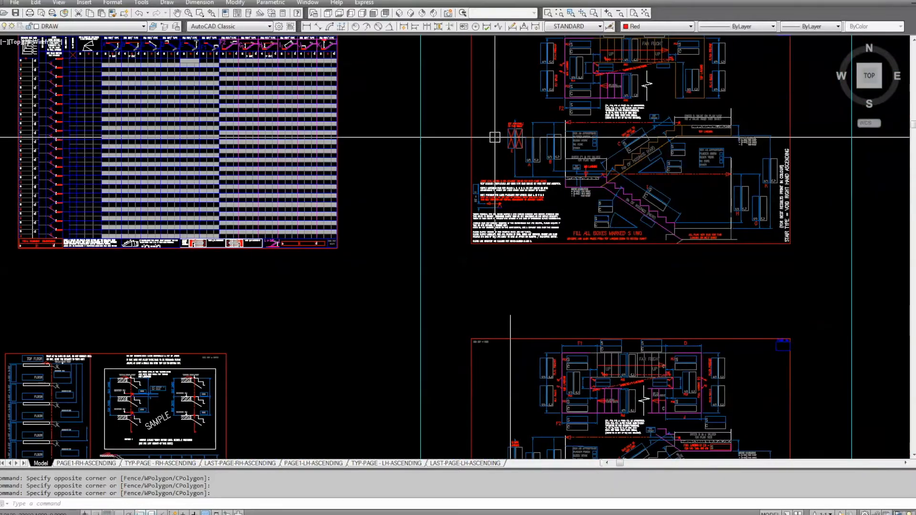
middle_click_drag(402, 226, 566, 307)
scroll(377, 192, "up", 2)
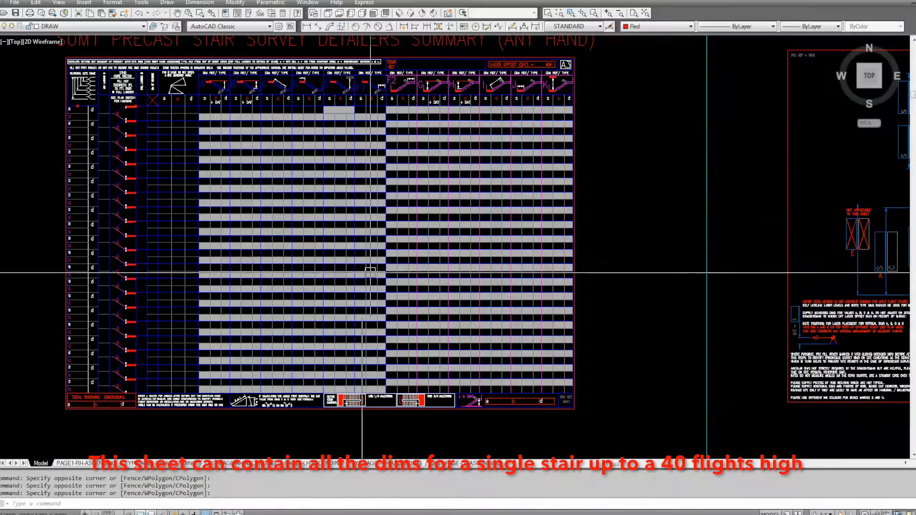
Compare the SUM1 summary with the right hand ascending sheets, and view its running dims and landing columns
middle_click_drag(805, 253, 409, 127)
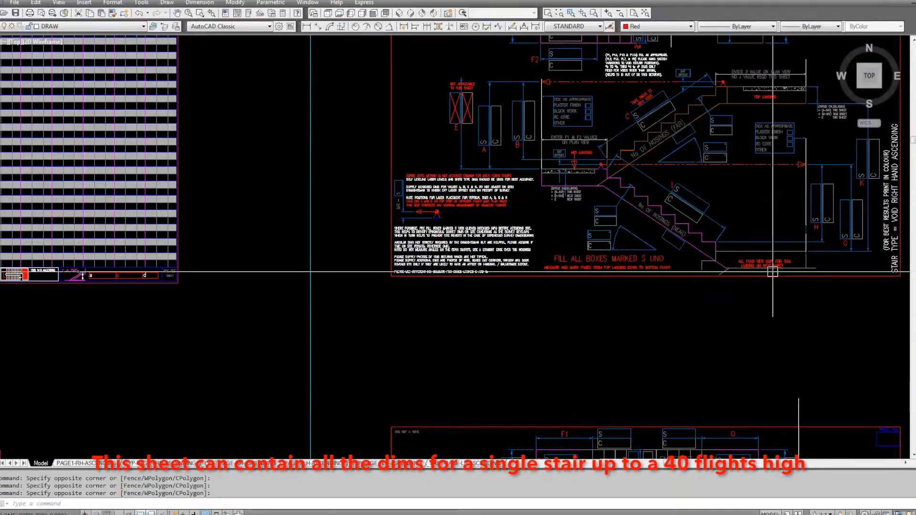
scroll(630, 251, "down", 2)
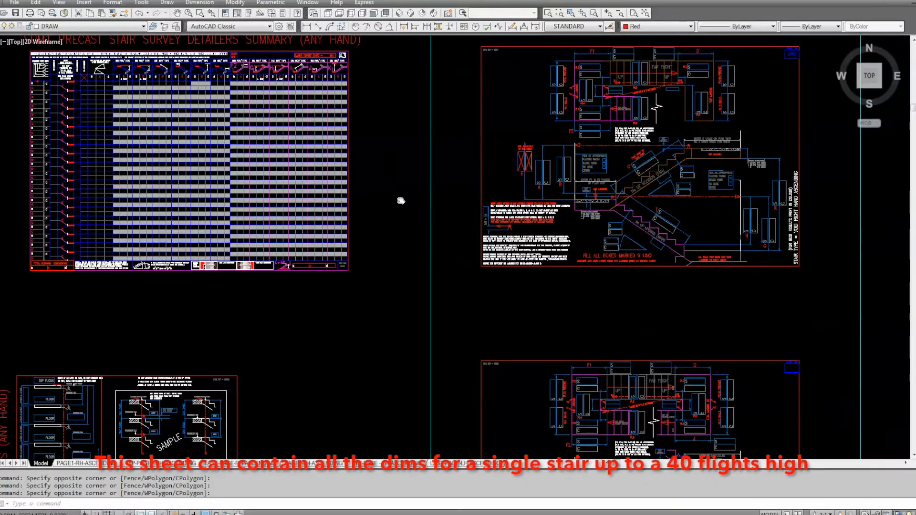
scroll(401, 201, "up", 8)
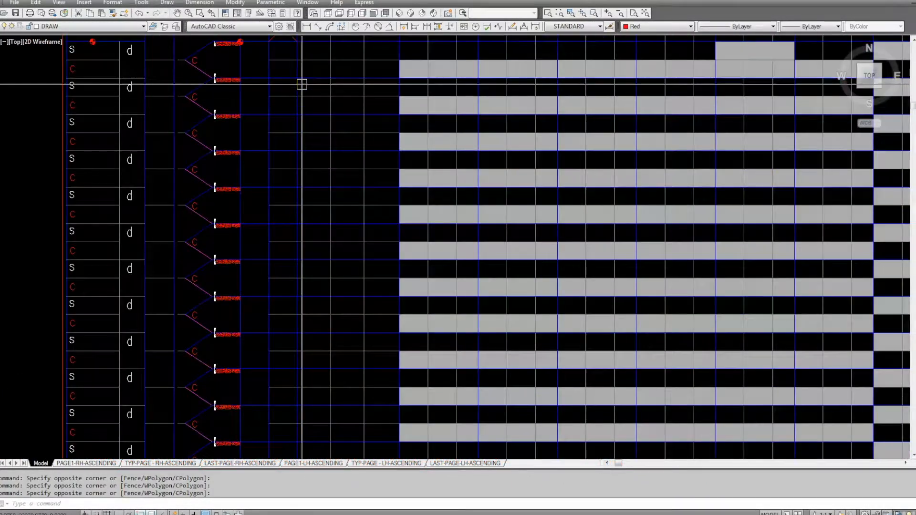
scroll(288, 84, "down", 2)
middle_click_drag(285, 84, 277, 117)
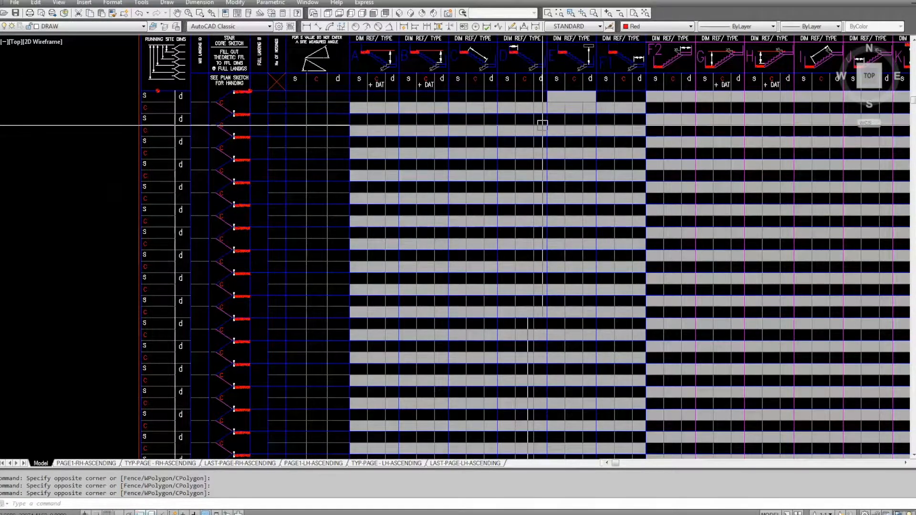
left_click(604, 124)
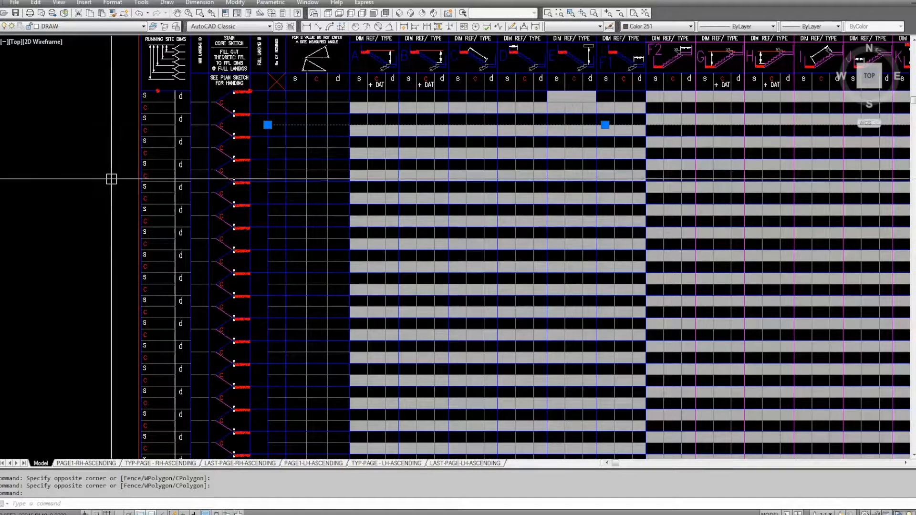
key("Escape")
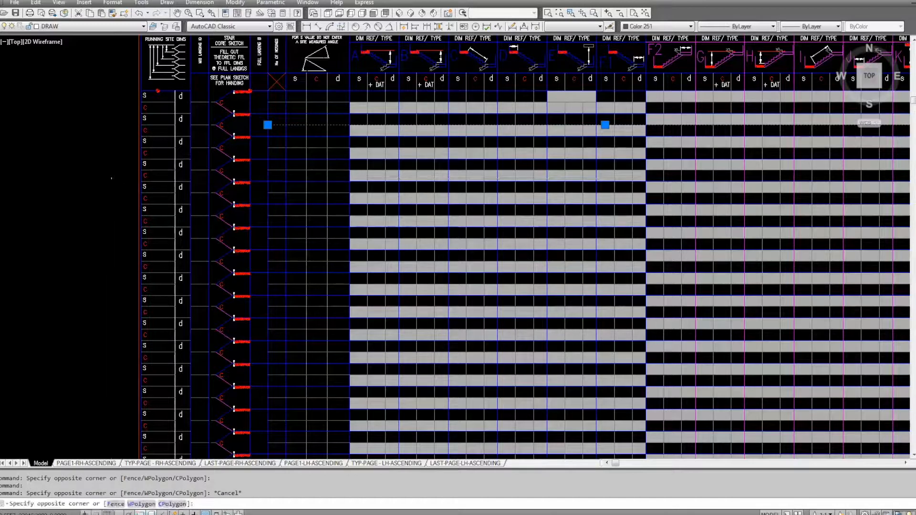
key("Escape")
key("Escape")
left_click(110, 177)
left_click(110, 178)
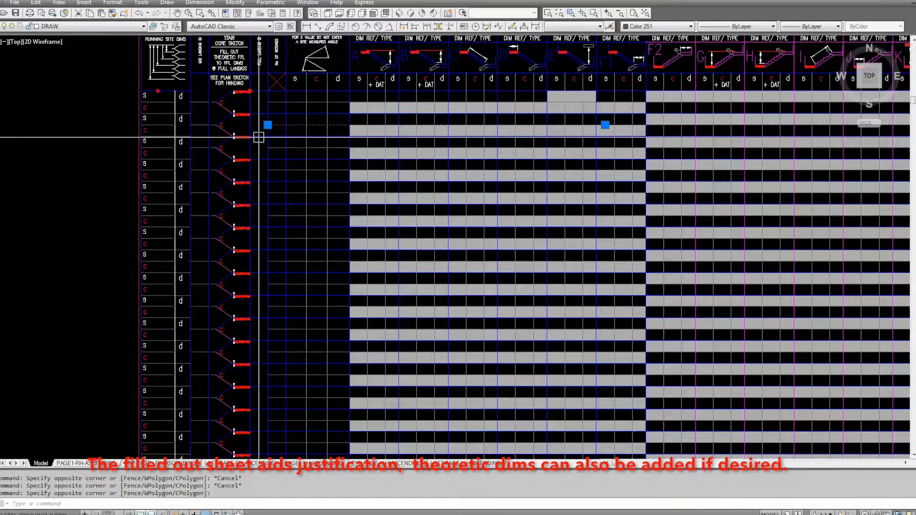
key("Escape")
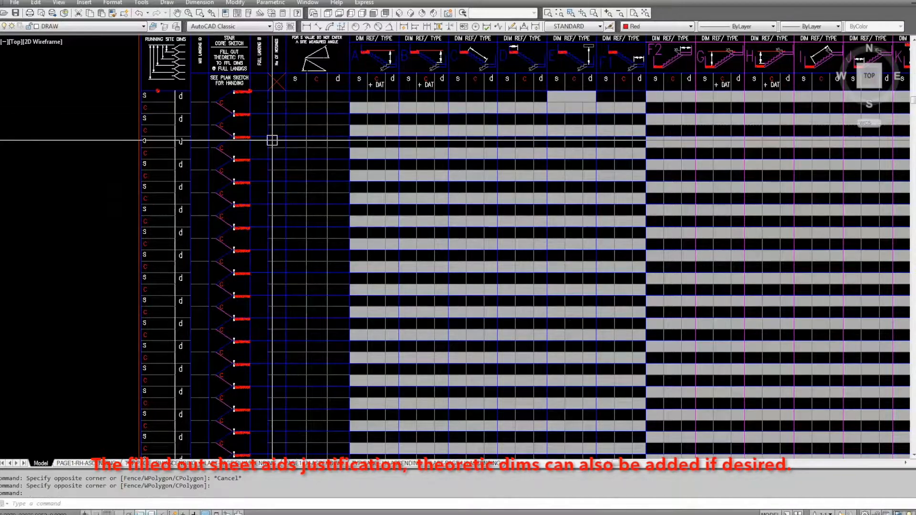
Examine SUM1's running site dims, landing ID, stair core sketch and number of nosings columns
scroll(131, 143, "up", 3)
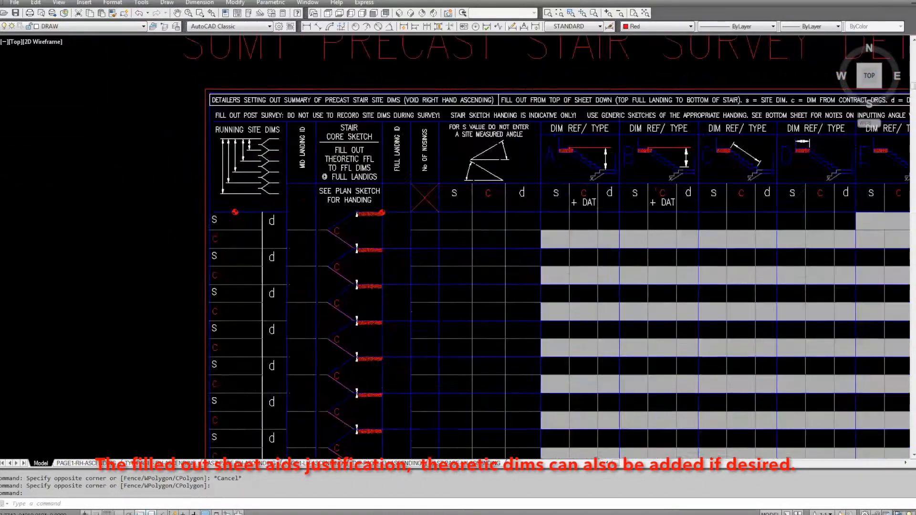
scroll(210, 147, "up", 4)
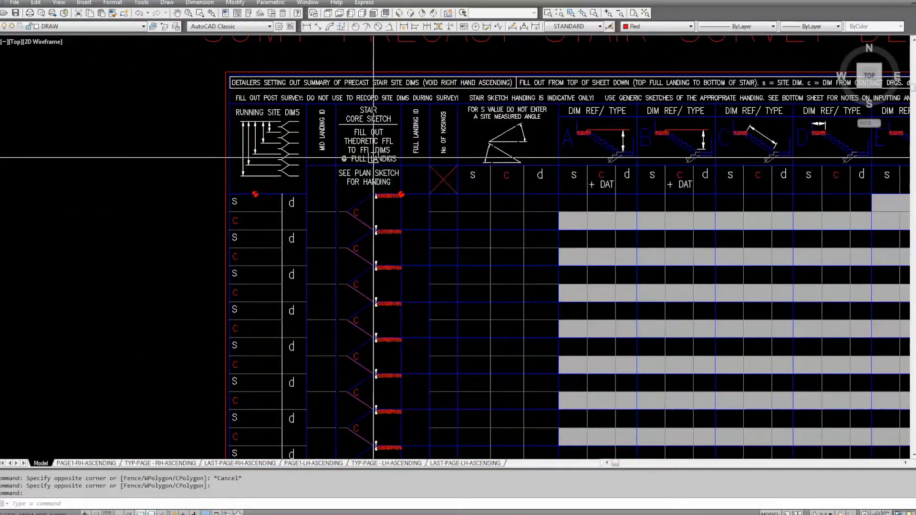
scroll(377, 168, "up", 2)
middle_click_drag(421, 252, 416, 250)
scroll(388, 239, "up", 2)
scroll(386, 238, "down", 2)
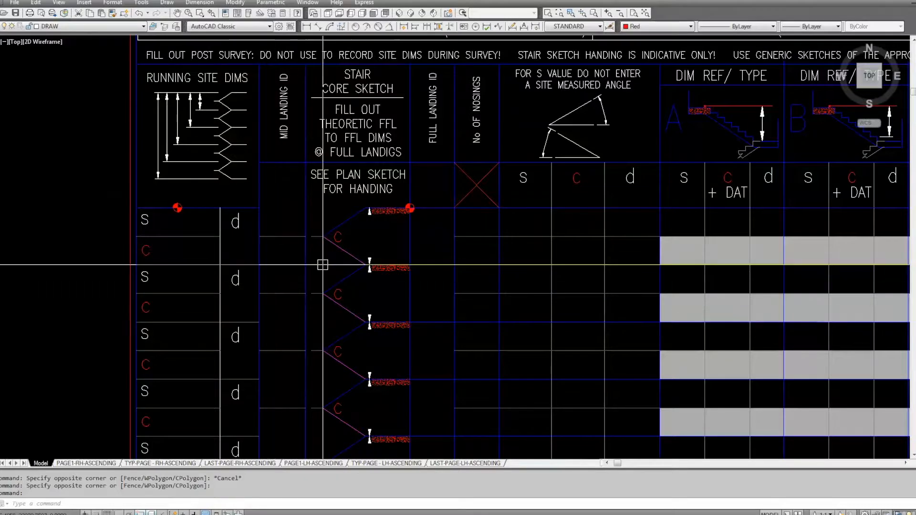
Examine SUM1's angle column note and the dim ref A and B sketches with their s, c + DAT and d columns
middle_click_drag(625, 140, 410, 148)
middle_click_drag(424, 238, 383, 191)
scroll(338, 185, "down", 2)
scroll(319, 120, "up", 4)
scroll(326, 104, "down", 2)
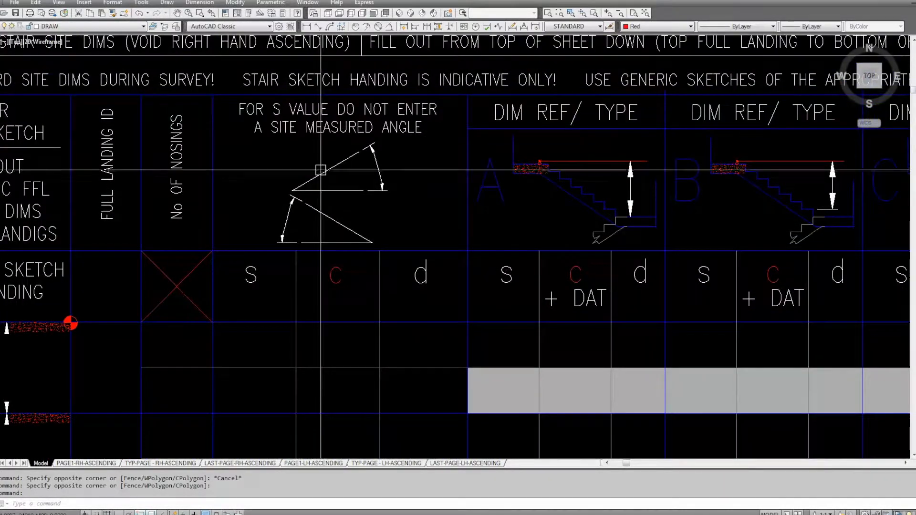
scroll(503, 169, "down", 1)
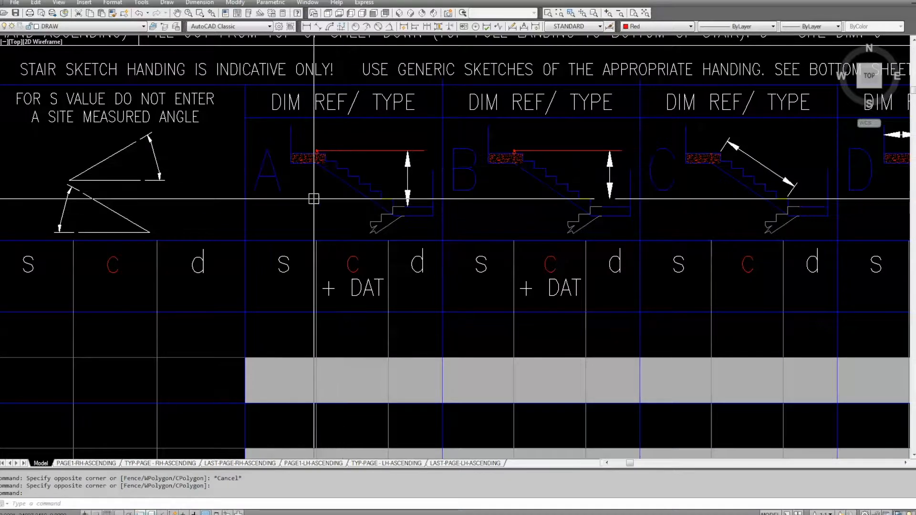
scroll(394, 171, "up", 2)
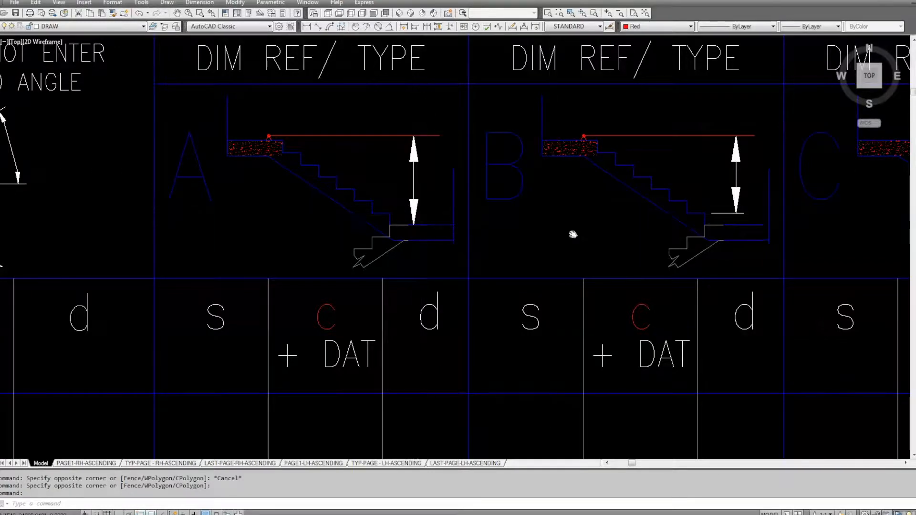
middle_click_drag(572, 235, 458, 215)
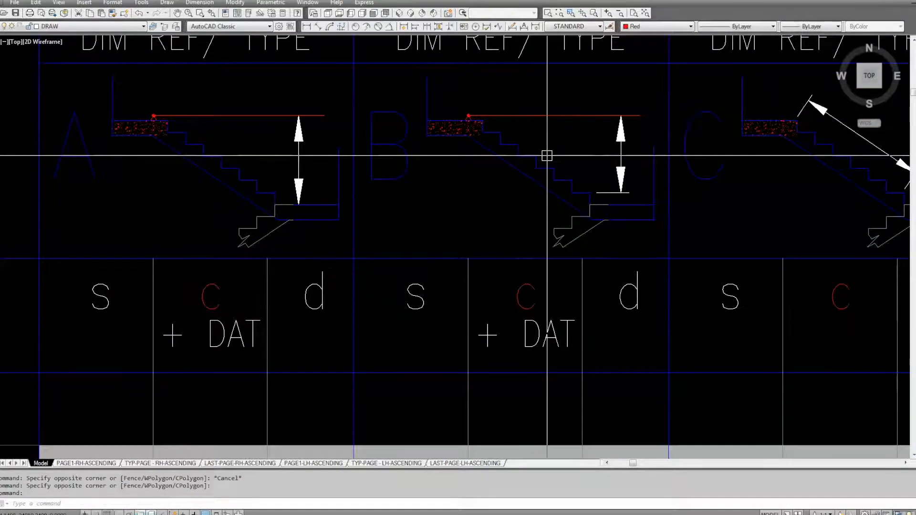
middle_click_drag(547, 153, 419, 131)
scroll(499, 157, "down", 4)
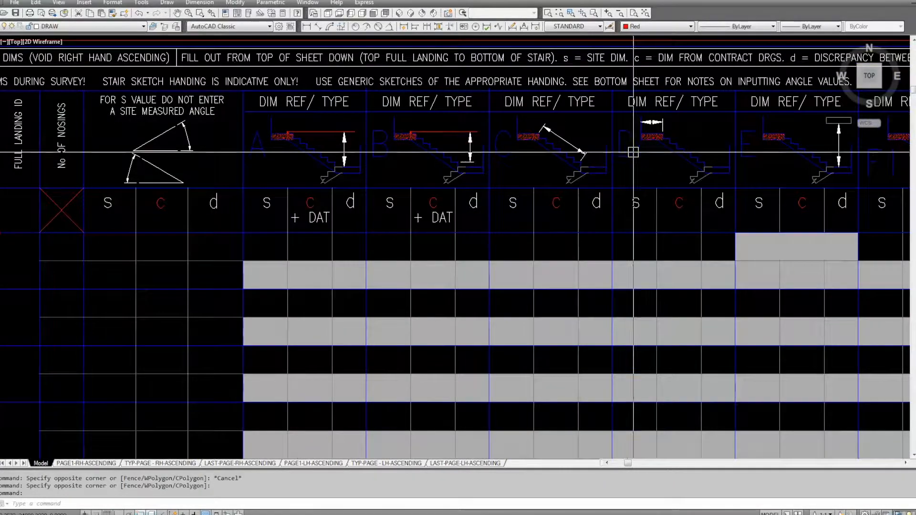
Examine the mid landing plan dimensions and the stair section boxes on the first right hand ascending sheet
middle_click_drag(788, 155, 227, 108)
scroll(227, 108, "down", 7)
scroll(699, 120, "up", 4)
scroll(699, 121, "up", 3)
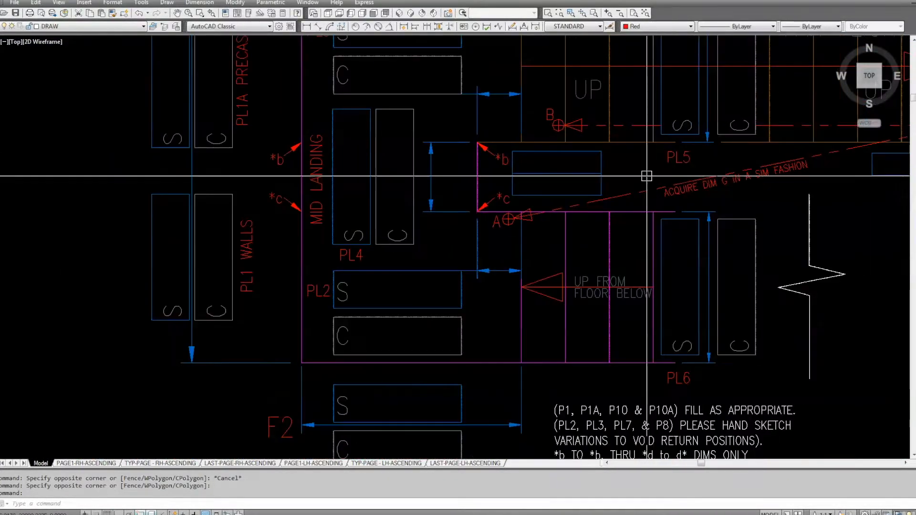
scroll(466, 276, "up", 2)
scroll(488, 222, "down", 5)
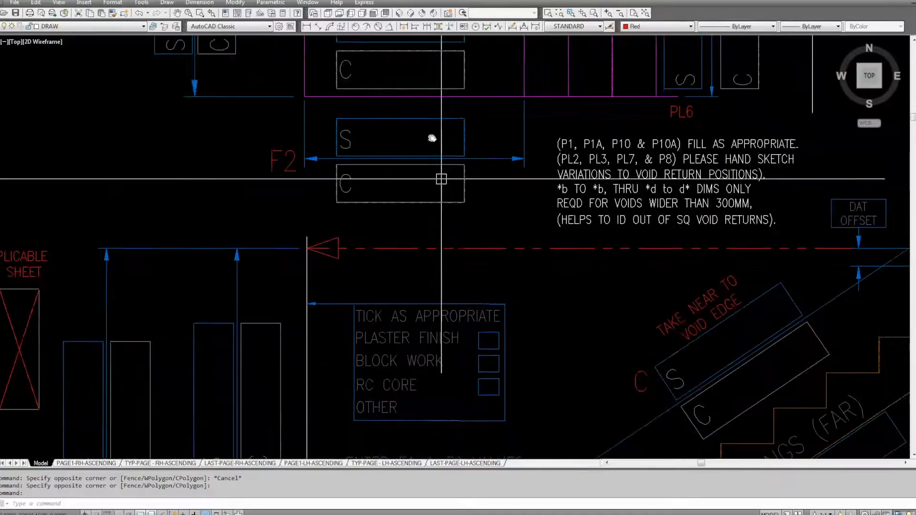
middle_click_drag(487, 301, 474, 319)
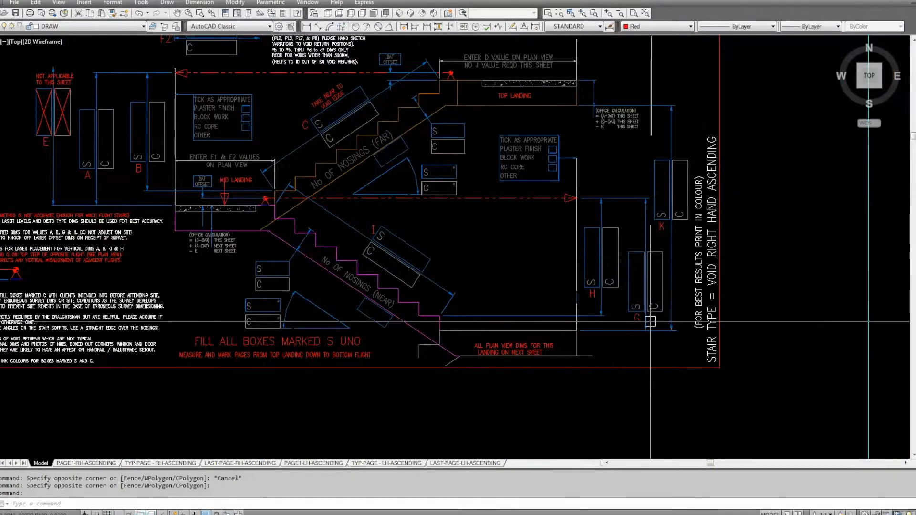
scroll(634, 328, "up", 4)
scroll(507, 254, "down", 8)
scroll(431, 201, "up", 2)
View SUM1 beside the right hand ascending sheets again, and survey the complete layout of all the stair survey sheets
middle_click_drag(432, 201, 819, 189)
scroll(442, 188, "down", 2)
middle_click_drag(425, 170, 556, 191)
scroll(380, 131, "up", 5)
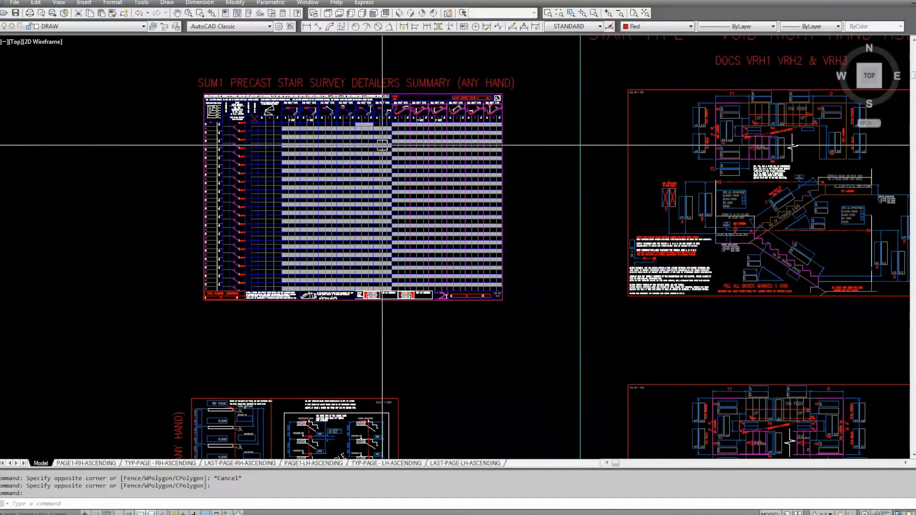
scroll(583, 106, "down", 2)
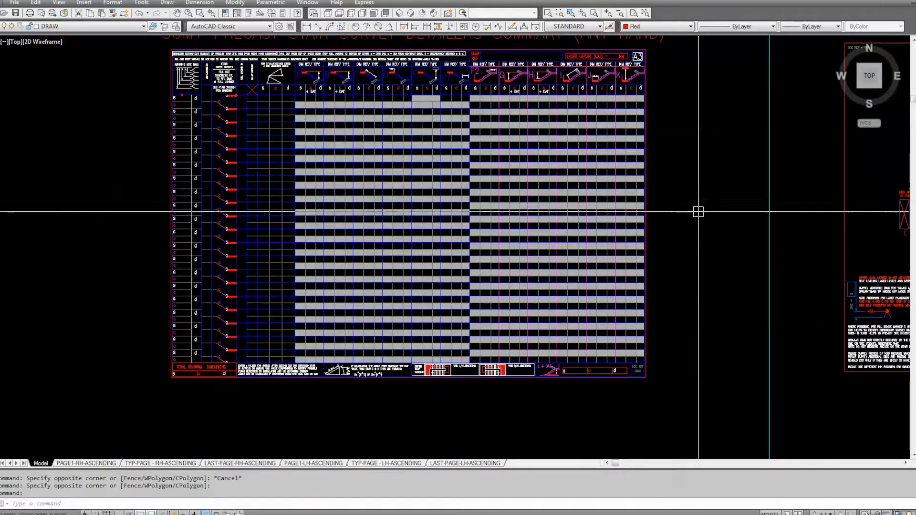
middle_click_drag(695, 213, 453, 201)
scroll(419, 190, "down", 2)
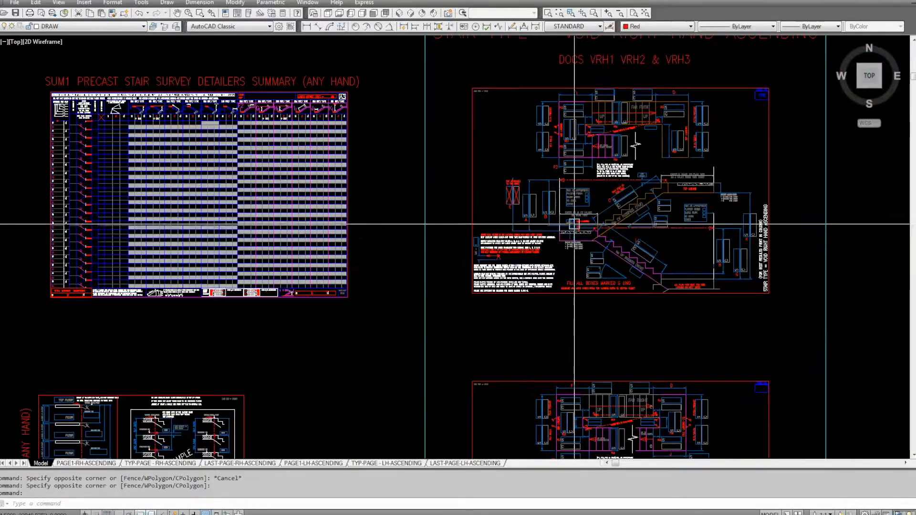
scroll(589, 260, "down", 3)
middle_click_drag(590, 272, 544, 222)
middle_click_drag(646, 260, 449, 221)
scroll(485, 245, "down", 2)
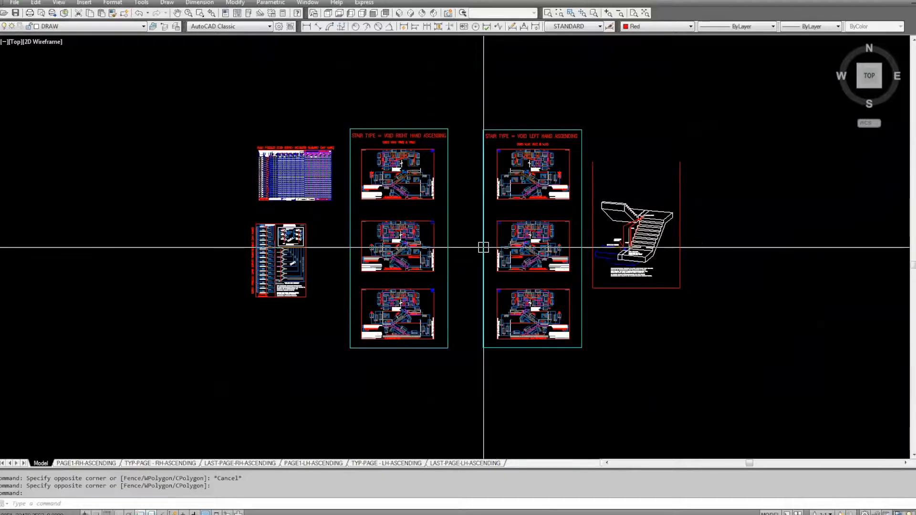
Examine the near flight's angle boxes, waist dimension and nosing line on the middle right hand ascending sheet
scroll(441, 310, "up", 4)
scroll(455, 232, "up", 6)
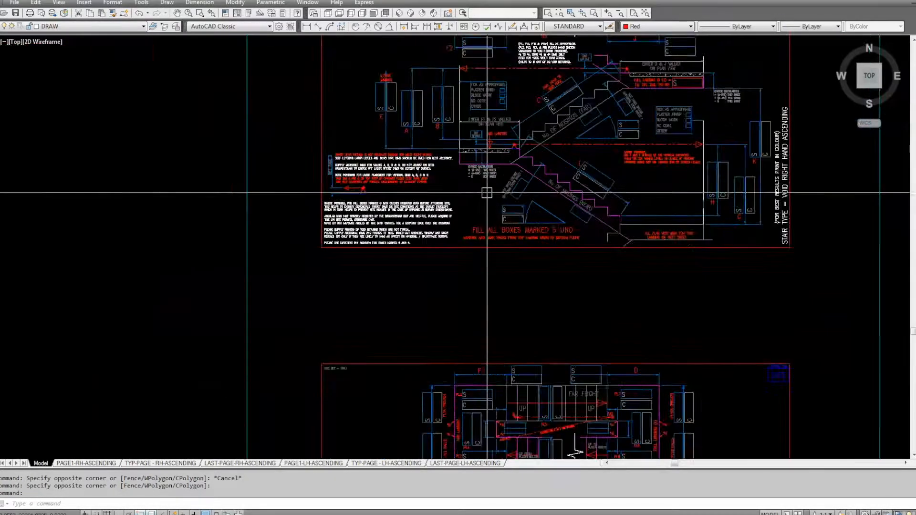
middle_click_drag(356, 303, 388, 307)
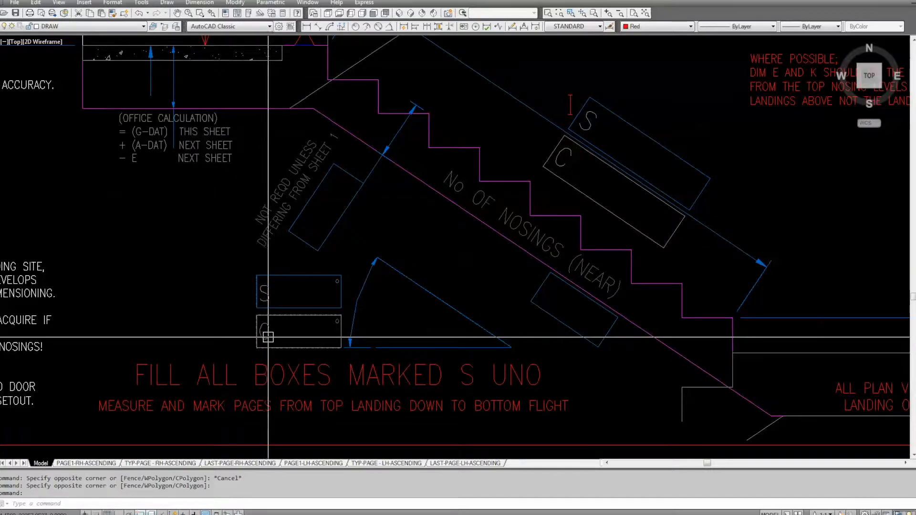
mouse_move(362, 241)
middle_mouse_down()
mouse_move(354, 235)
mouse_move(331, 250)
middle_mouse_up()
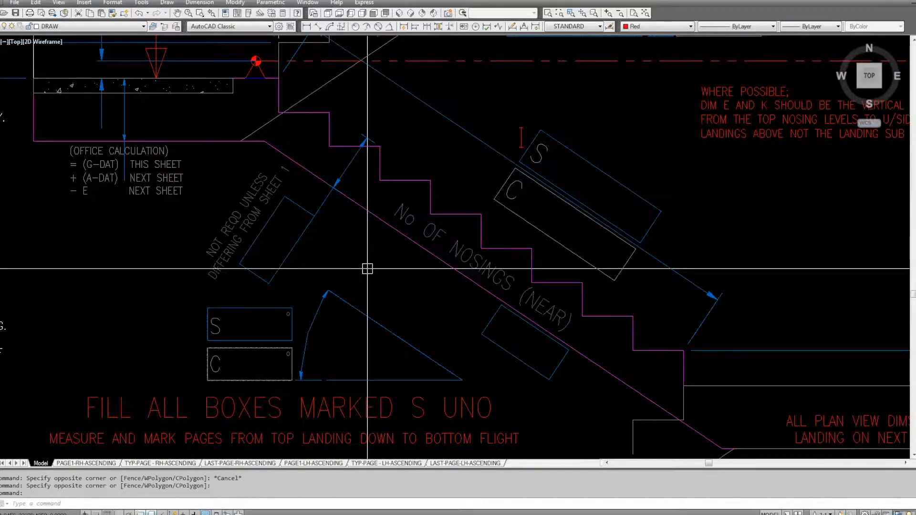
left_click(358, 258)
middle_click_drag(398, 143, 354, 170)
scroll(291, 136, "up", 4)
scroll(291, 135, "down", 2)
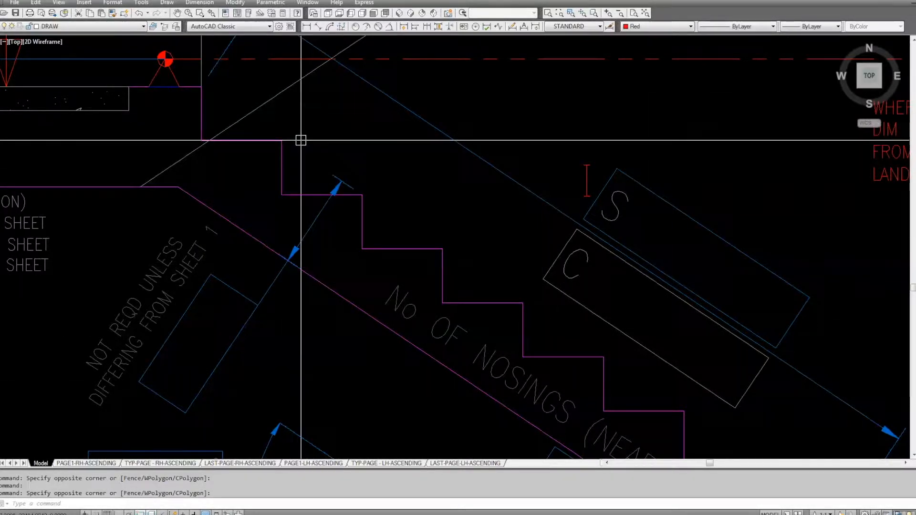
scroll(372, 132, "down", 2)
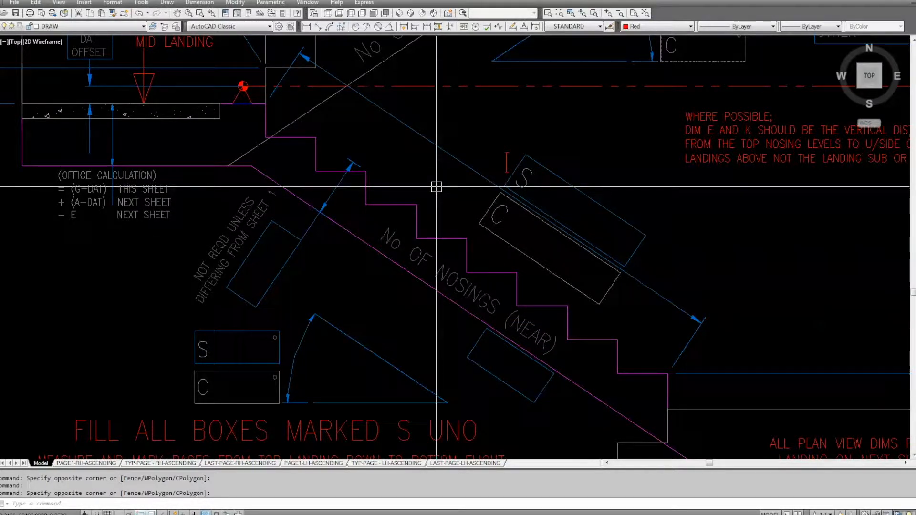
Re-examine the S and C angle boxes beside the near flight's angle triangle and number of nosings box
middle_click_drag(361, 289, 366, 236)
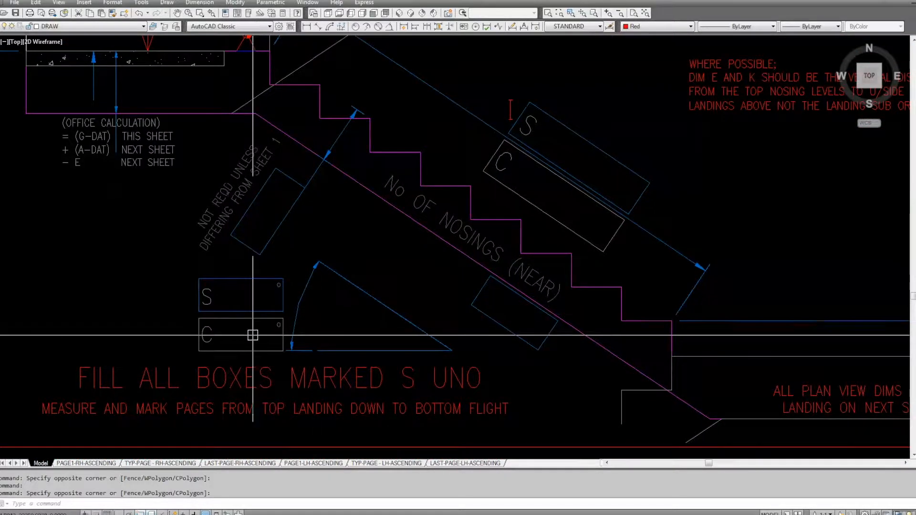
middle_click_drag(335, 232, 311, 267)
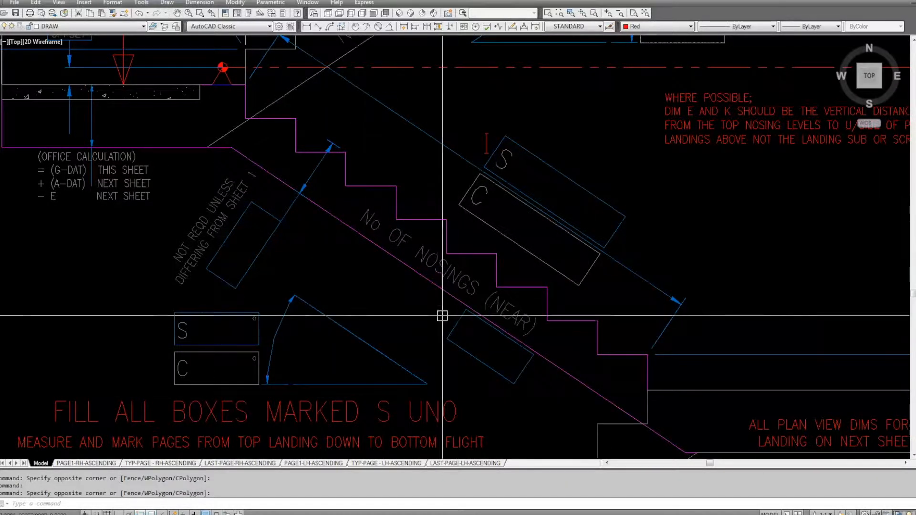
middle_click_drag(411, 301, 400, 325)
scroll(400, 313, "down", 2)
scroll(308, 362, "up", 2)
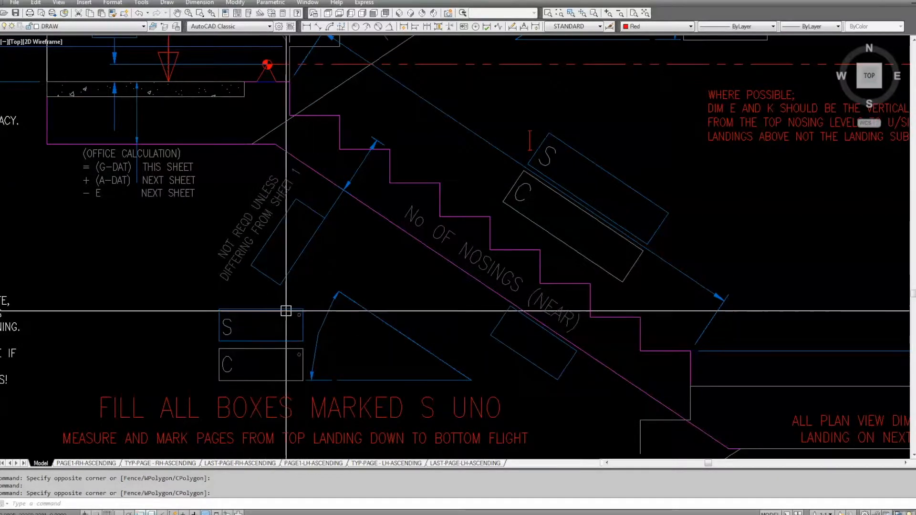
scroll(267, 334, "down", 4)
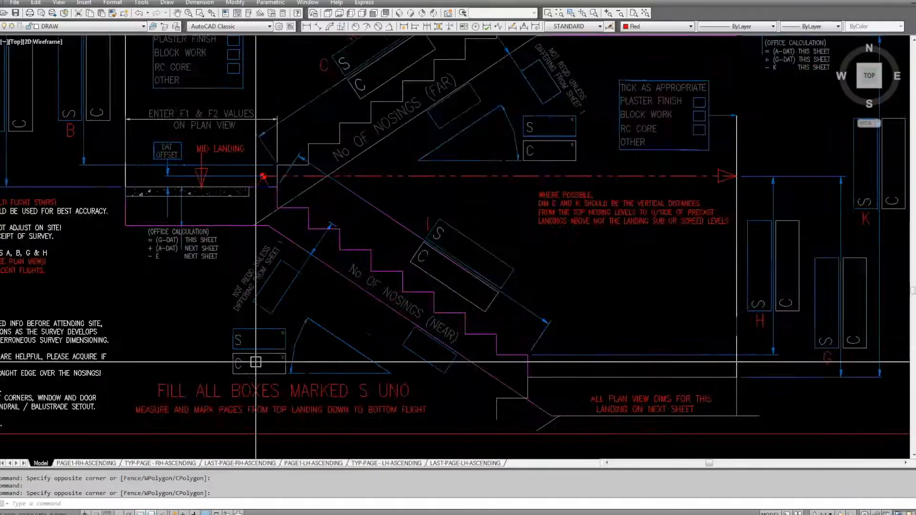
View the middle right hand sheet's plan and section, and return to the near flight's angle triangle
mouse_move(415, 273)
middle_mouse_down()
mouse_move(411, 346)
mouse_move(422, 420)
middle_mouse_up()
middle_click_drag(572, 223, 458, 314)
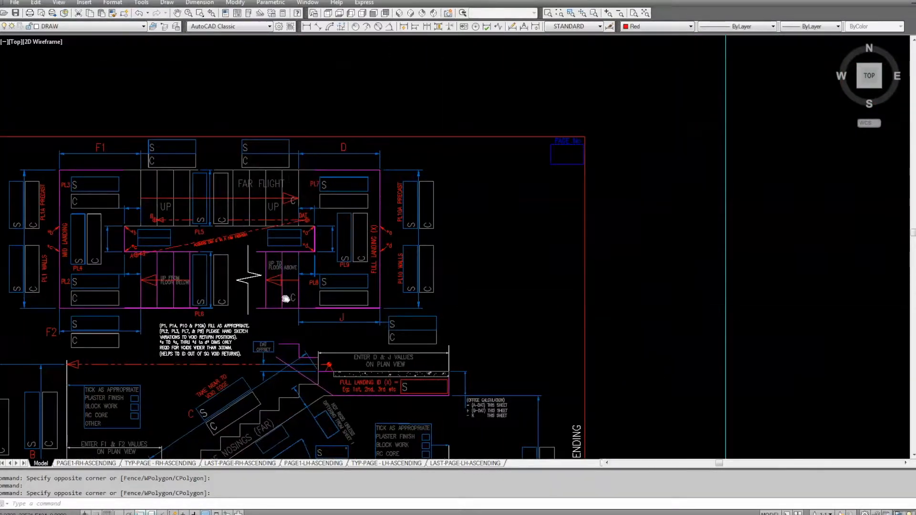
middle_click_drag(285, 298, 425, 143)
middle_click_drag(388, 366, 433, 228)
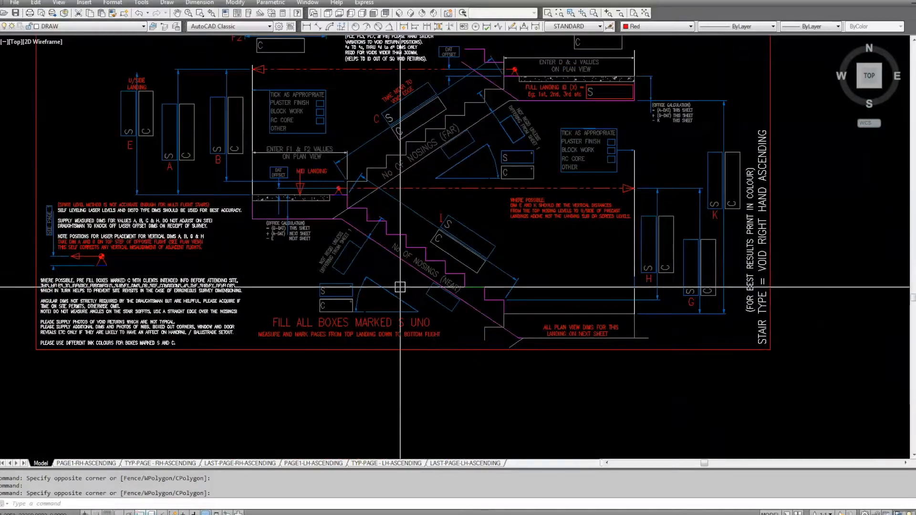
scroll(346, 307, "up", 4)
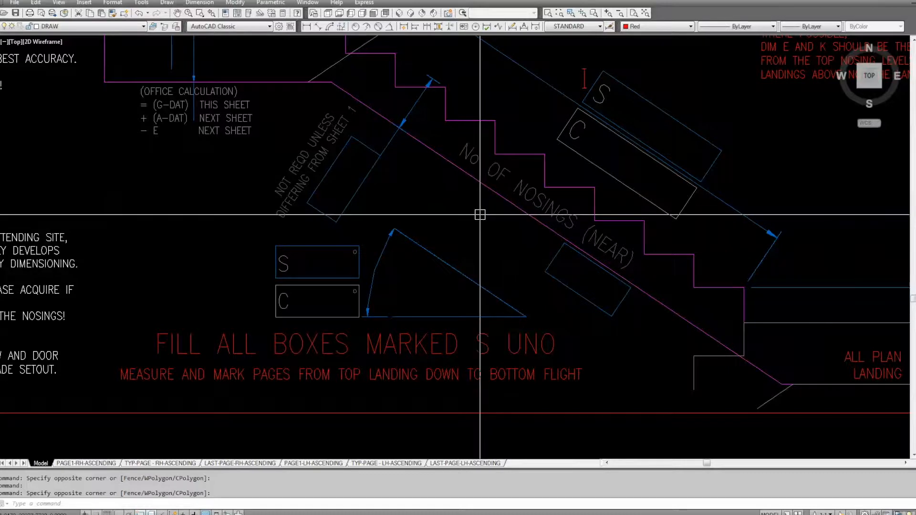
View the near flight's section on the middle right hand ascending sheet, and examine the landing and void dimension boxes on its plan
middle_click_drag(480, 214, 399, 282)
scroll(398, 282, "down", 2)
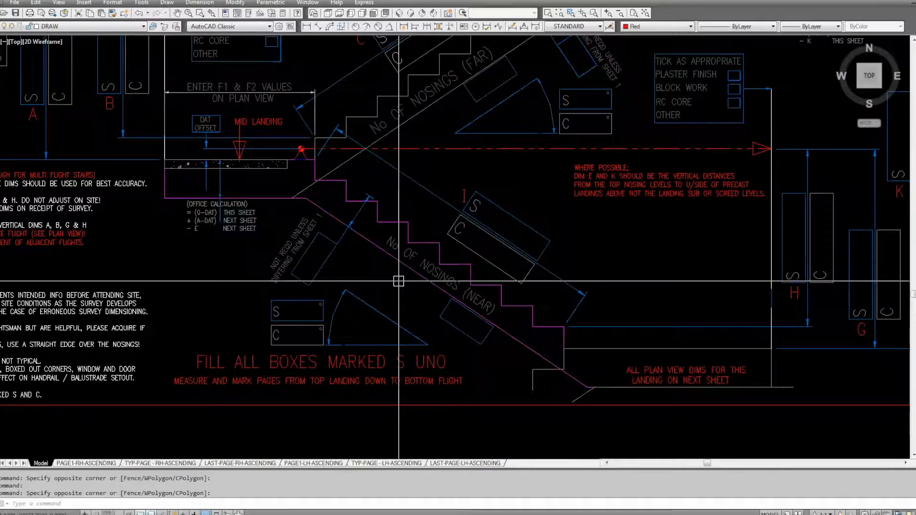
scroll(398, 282, "down", 4)
scroll(499, 262, "up", 3)
middle_click_drag(498, 262, 481, 333)
scroll(482, 333, "down", 3)
scroll(535, 192, "up", 3)
middle_click_drag(535, 192, 649, 186)
middle_click_drag(678, 157, 706, 242)
scroll(691, 217, "up", 2)
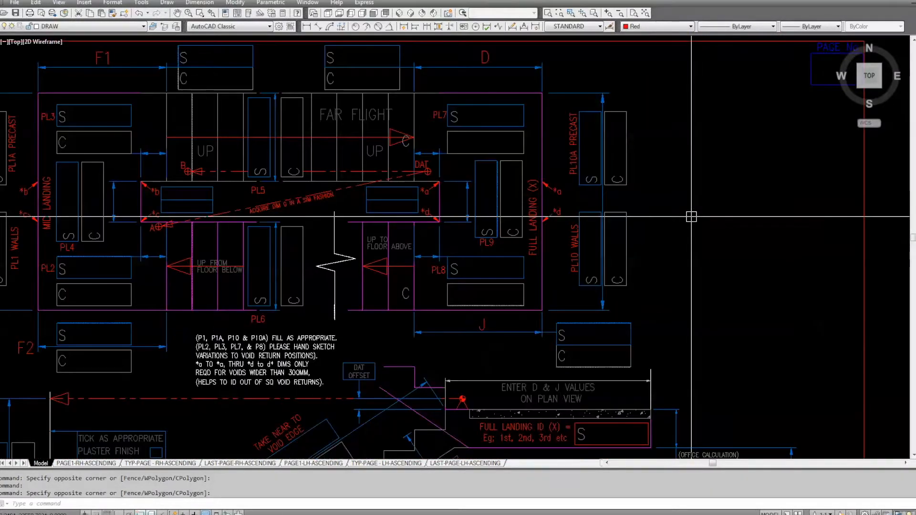
scroll(689, 193, "down", 5)
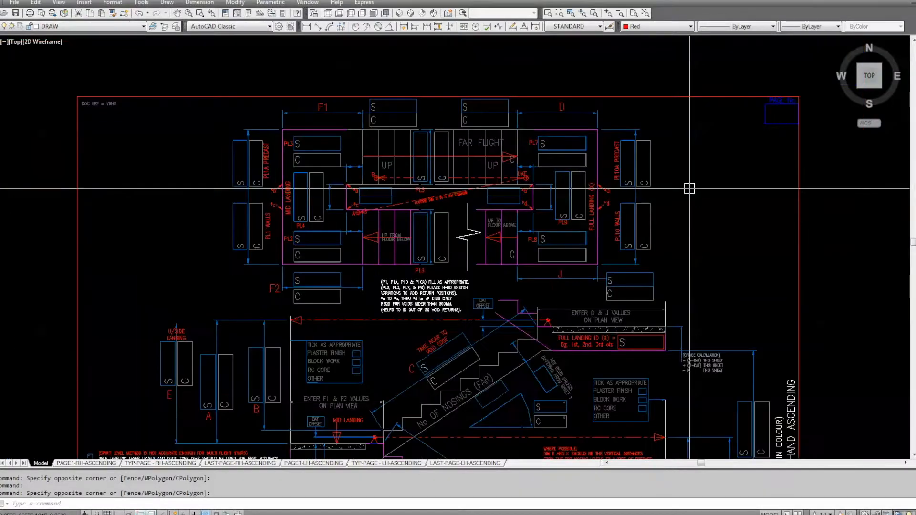
Survey the complete layout of right and left hand ascending sheets, the detailers summary and the running dims sheet
middle_click_drag(713, 194, 622, 170)
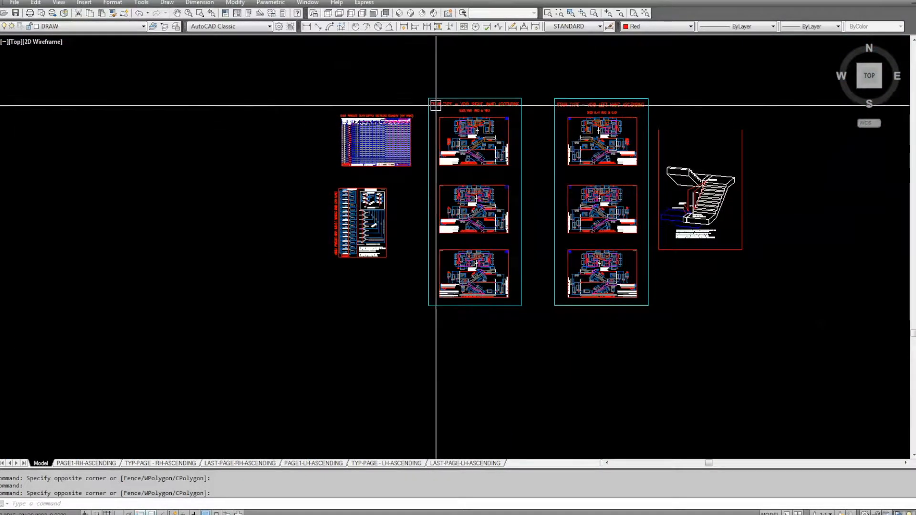
scroll(639, 134, "up", 4)
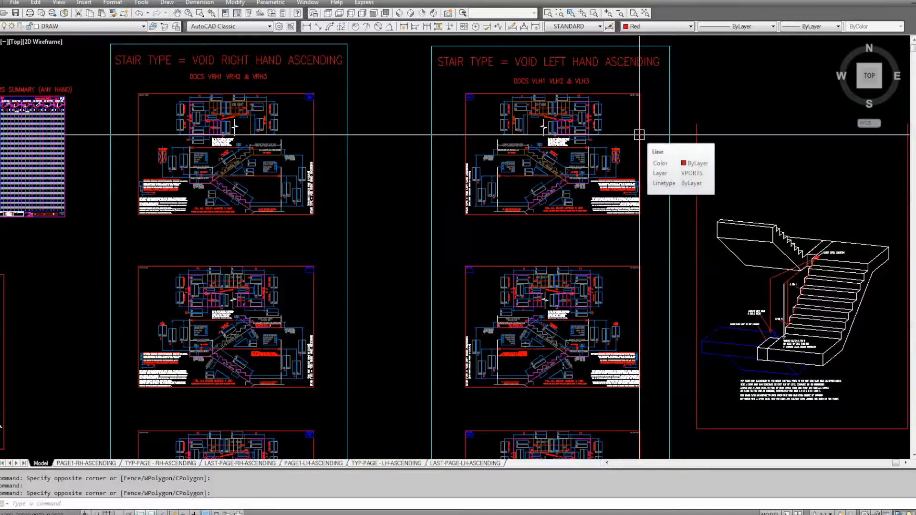
scroll(401, 160, "down", 2)
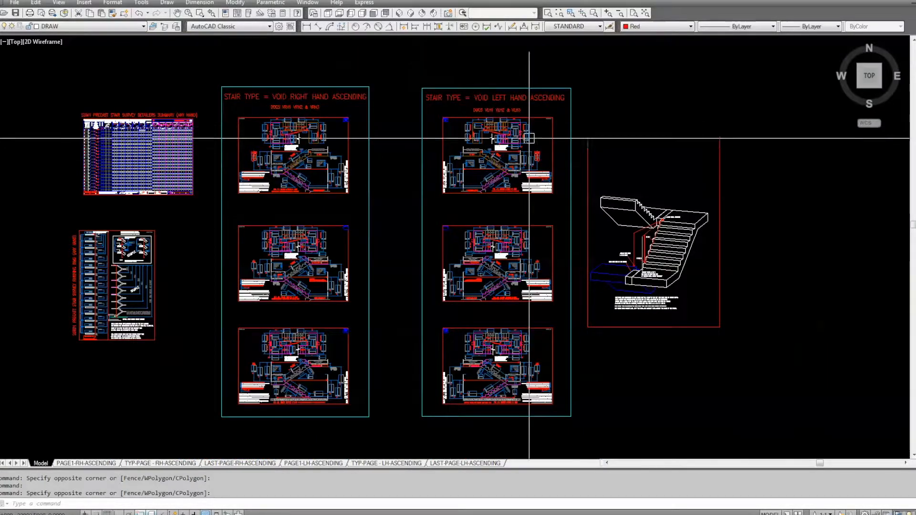
middle_click_drag(390, 312, 528, 236)
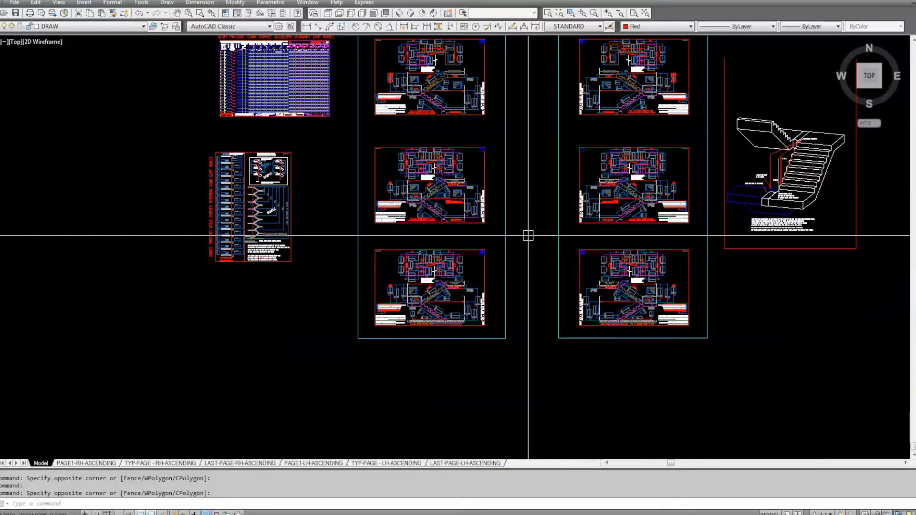
scroll(527, 235, "up", 4)
mouse_move(372, 248)
middle_mouse_down()
mouse_move(441, 237)
mouse_move(556, 246)
middle_mouse_up()
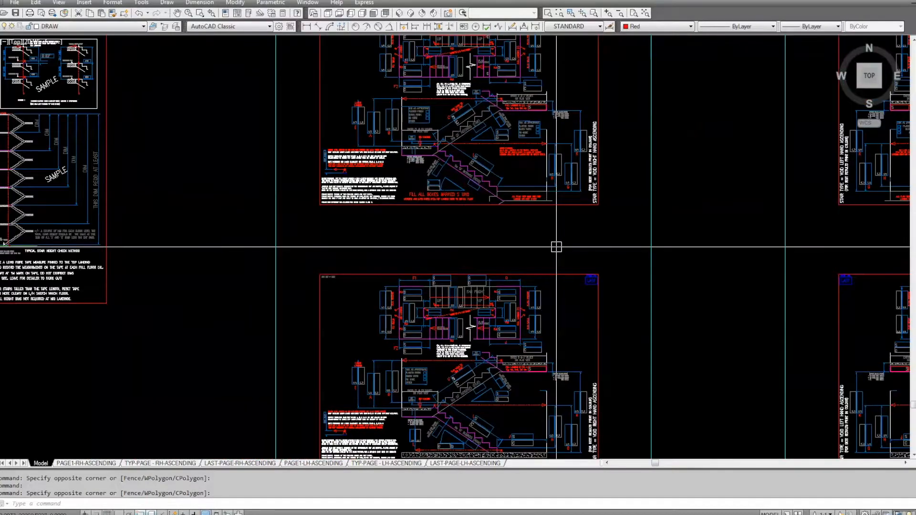
middle_click_drag(444, 242, 525, 282)
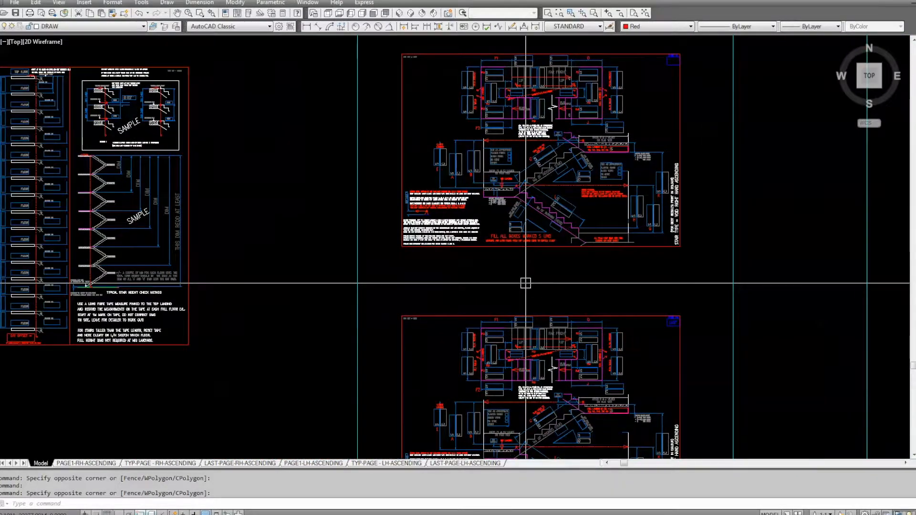
scroll(525, 283, "down", 2)
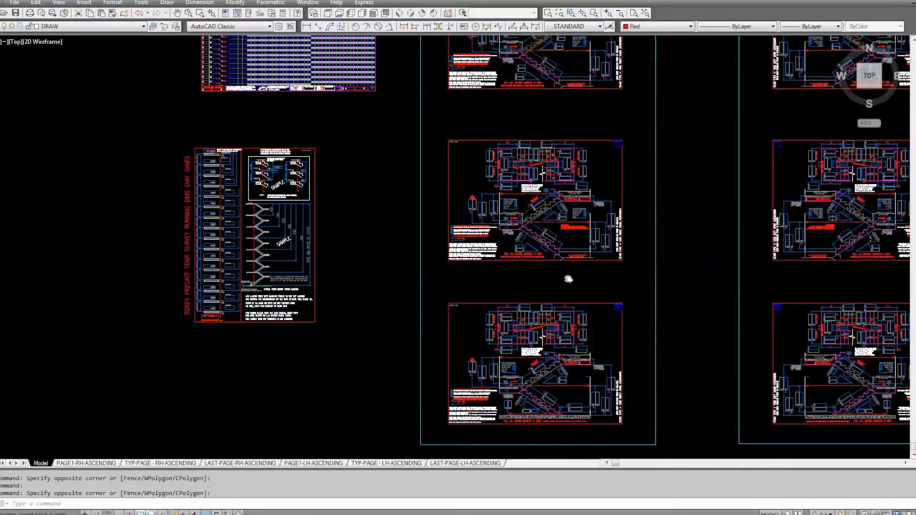
Go to the right hand ascending sheet marked LAST and examine the void and flight dimensions in its plan
middle_click_drag(568, 278, 466, 307)
scroll(441, 313, "up", 2)
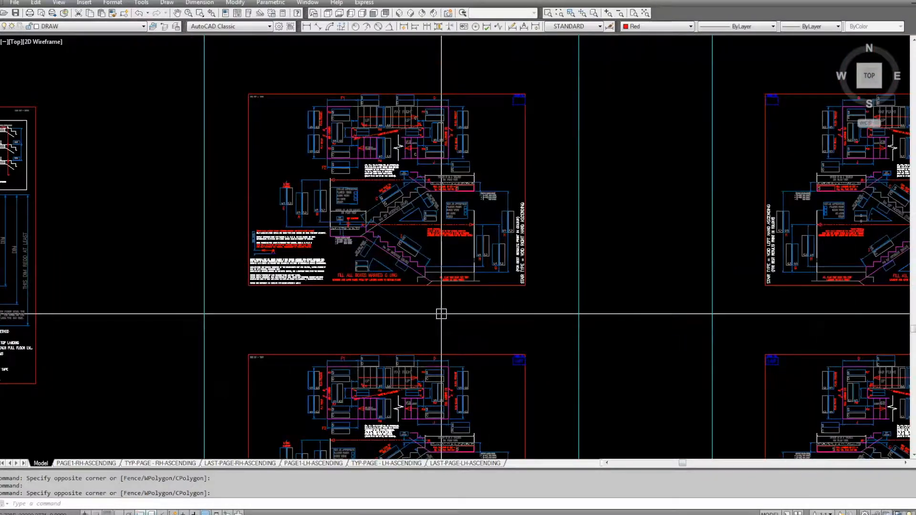
scroll(441, 314, "up", 2)
mouse_move(447, 299)
middle_mouse_down()
mouse_move(476, 219)
mouse_move(532, 136)
middle_mouse_up()
mouse_move(590, 313)
middle_mouse_down()
mouse_move(582, 154)
mouse_move(609, 188)
mouse_move(629, 292)
middle_mouse_up()
scroll(566, 172, "up", 2)
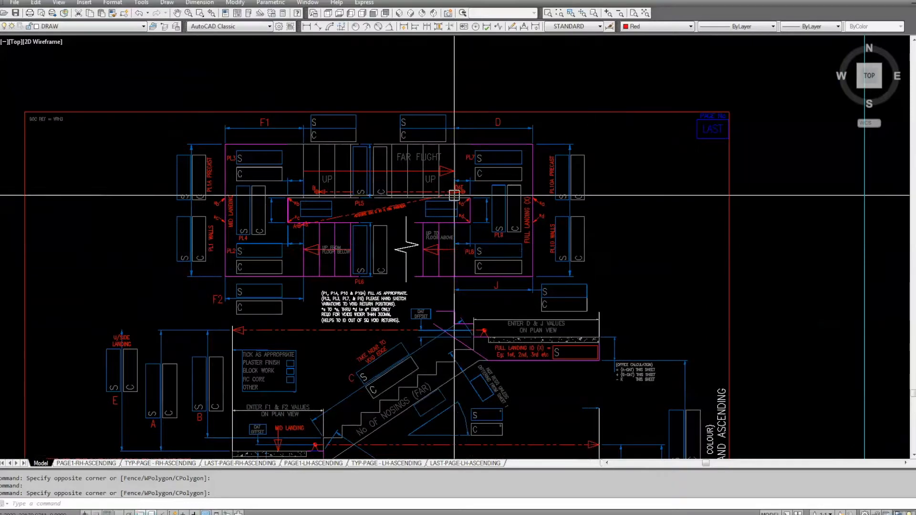
scroll(453, 196, "up", 2)
scroll(373, 256, "up", 2)
scroll(371, 256, "down", 2)
scroll(370, 257, "up", 2)
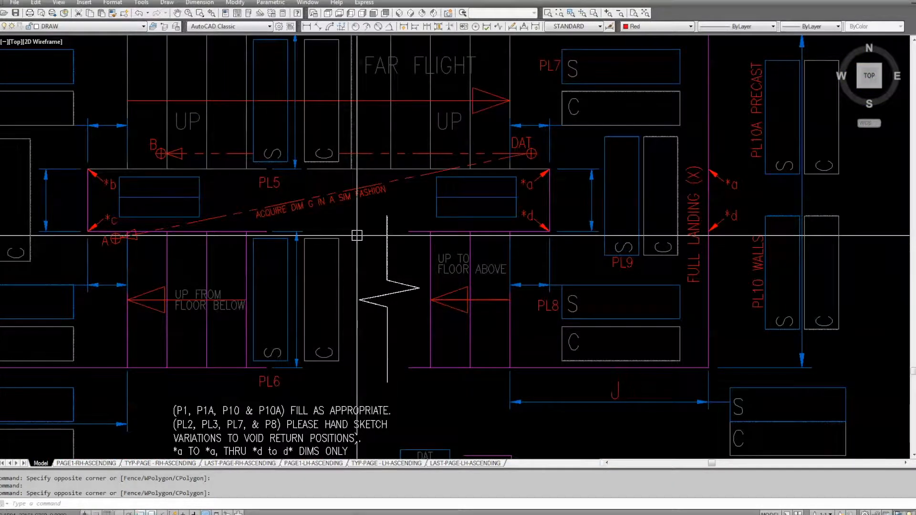
Compare the LAST sheet's plan with the far and near flight section beneath it
scroll(356, 235, "down", 4)
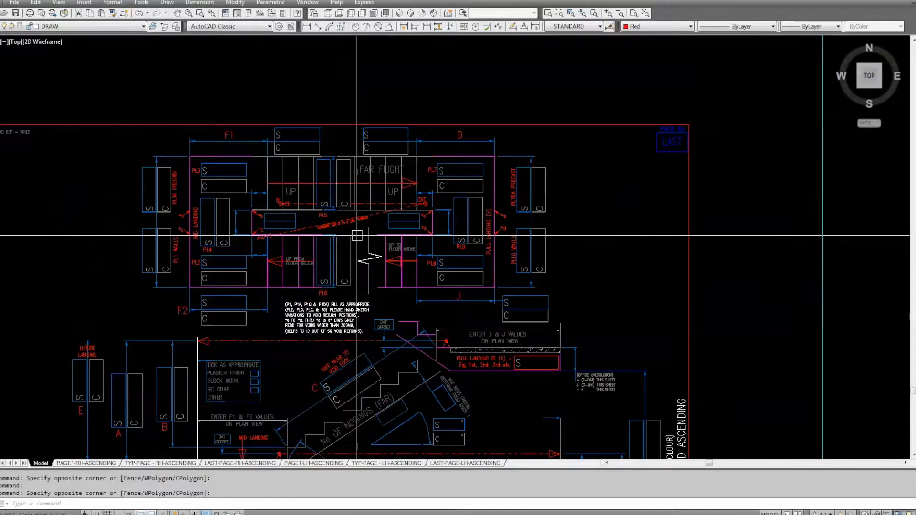
middle_click_drag(357, 291, 399, 191)
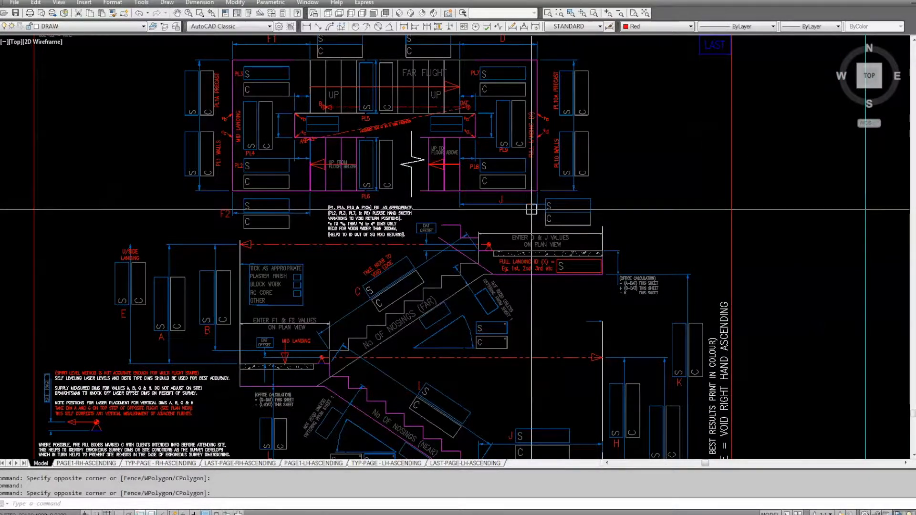
middle_click_drag(615, 137, 605, 196)
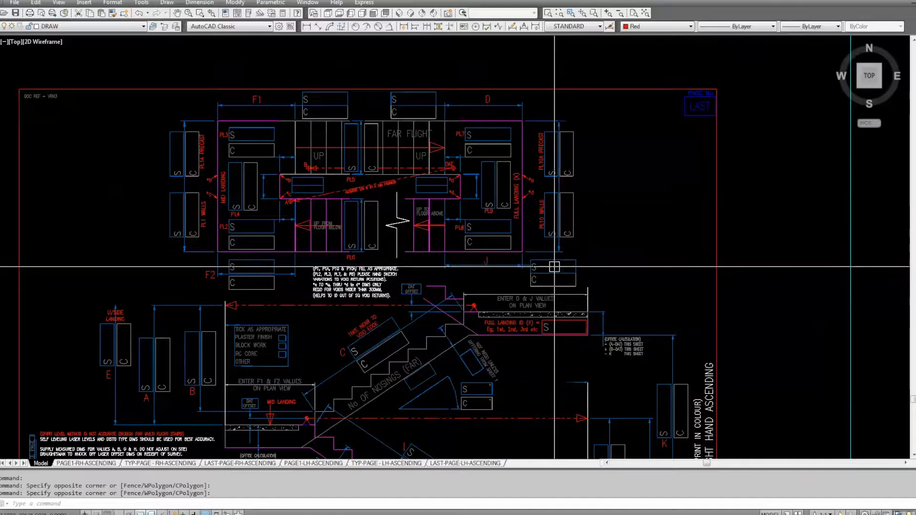
left_click(617, 228)
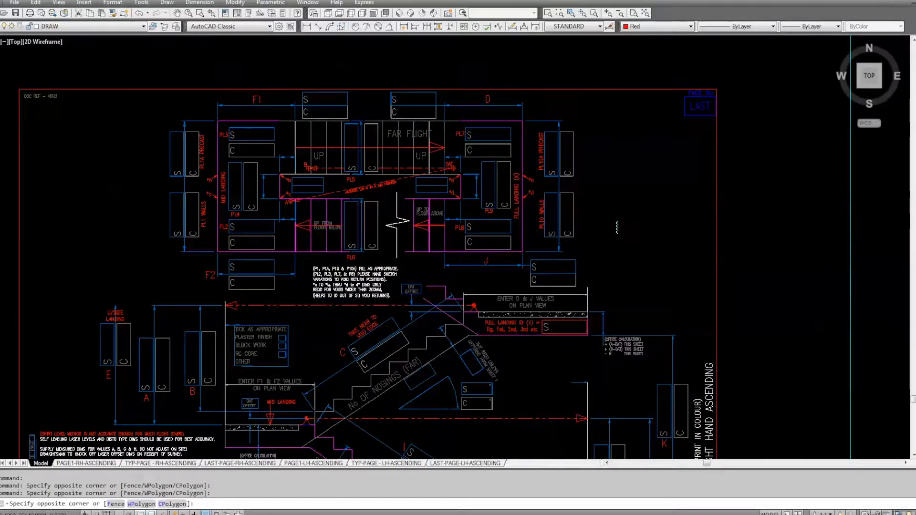
middle_click_drag(609, 268, 612, 204)
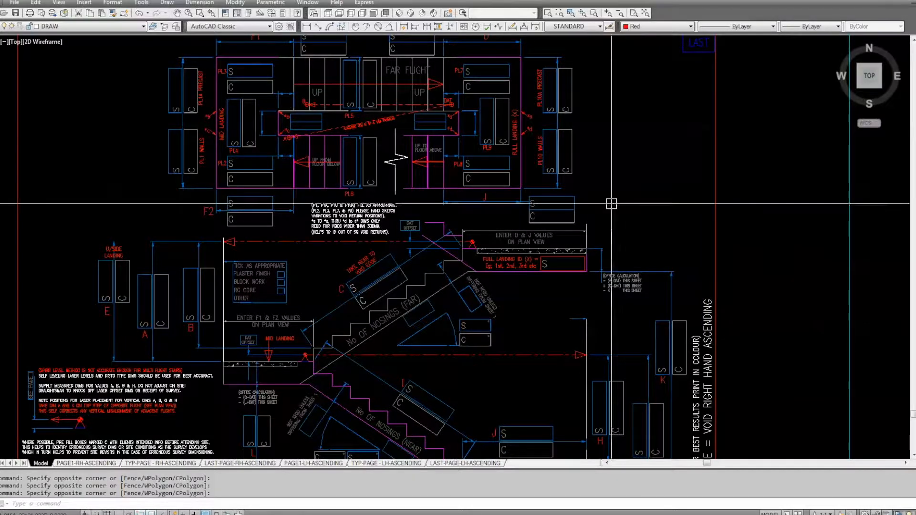
scroll(622, 202, "down", 4)
mouse_move(626, 184)
middle_mouse_down()
mouse_move(552, 258)
mouse_move(617, 187)
middle_mouse_up()
scroll(615, 182, "up", 4)
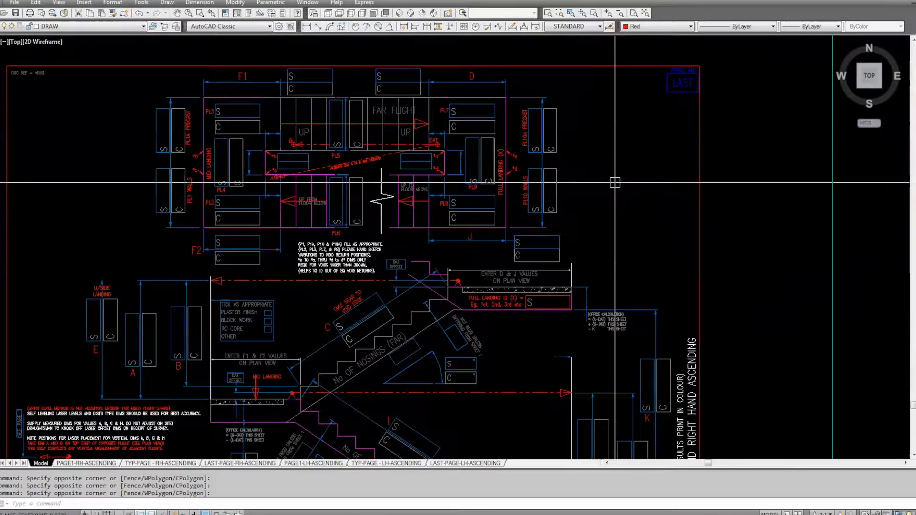
Examine the void corner marks *a to *d, full landing boxes and DAT, A and B points on the LAST sheet's plan
middle_click_drag(595, 137, 675, 198)
scroll(658, 199, "up", 2)
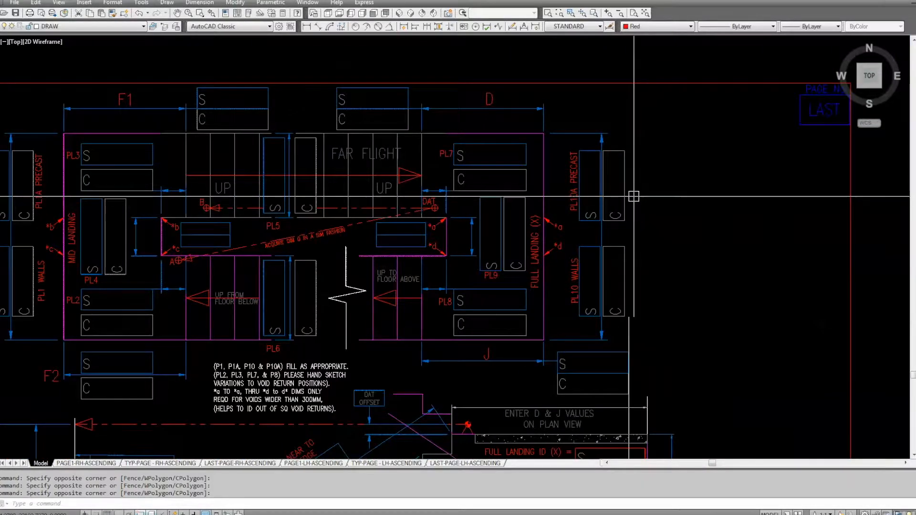
scroll(633, 196, "up", 2)
scroll(573, 174, "down", 2)
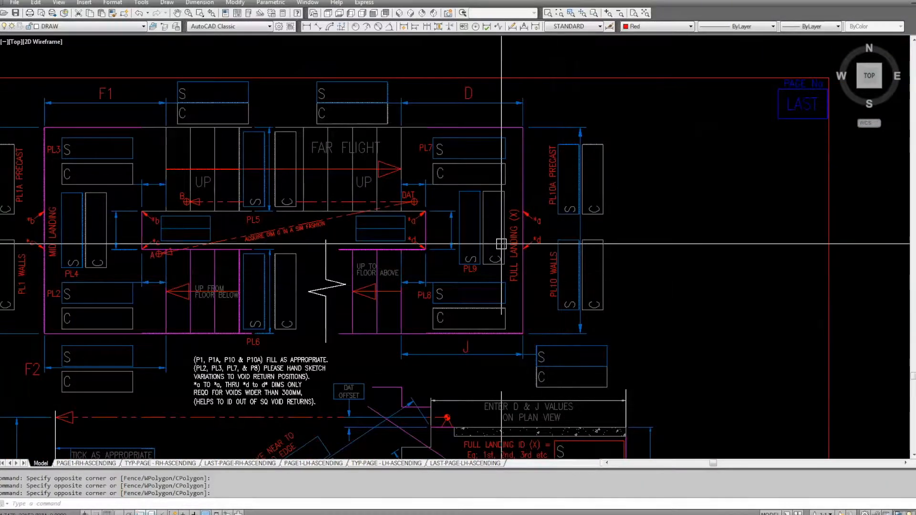
middle_click_drag(281, 242, 450, 205)
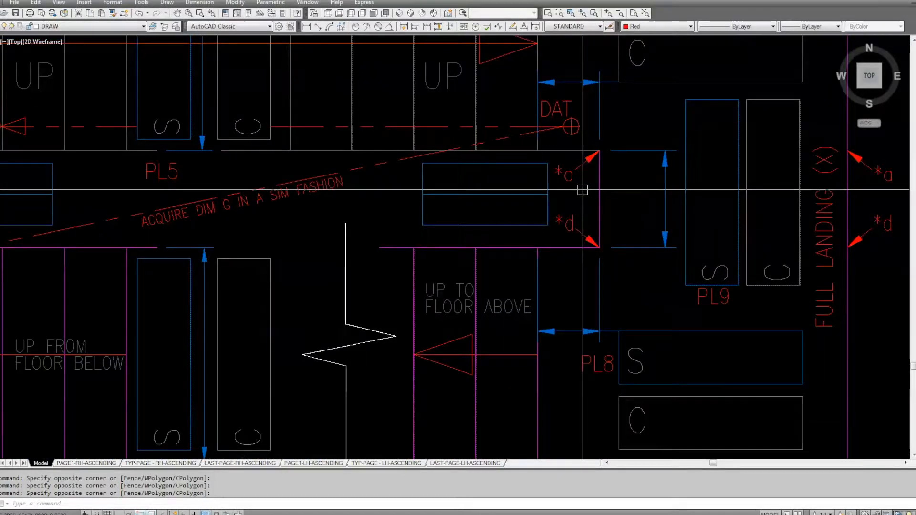
scroll(583, 187, "down", 5)
scroll(444, 200, "up", 5)
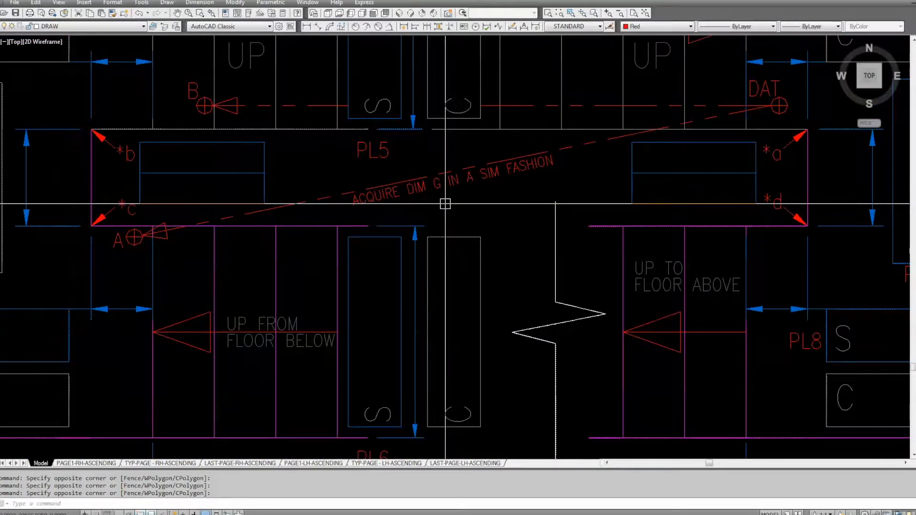
scroll(593, 299, "down", 5)
scroll(582, 291, "up", 2)
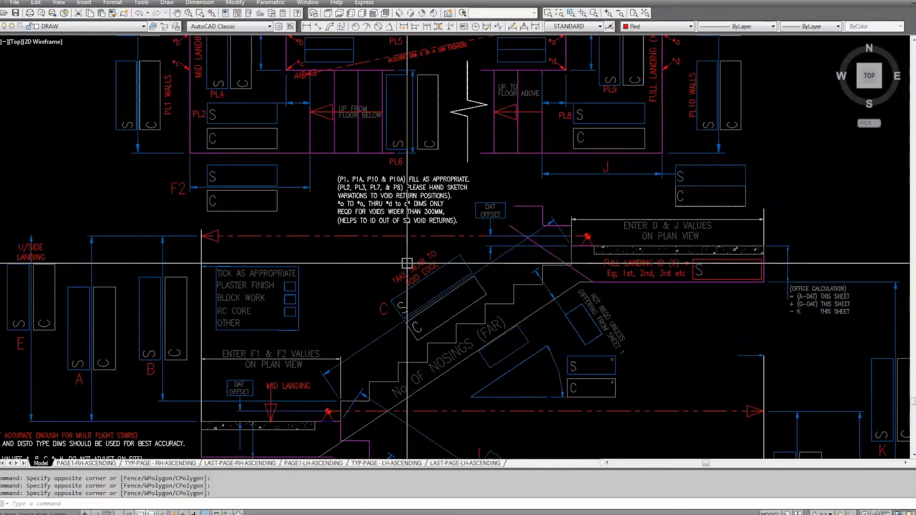
Read the survey notes and dimension L's office calculation on the LAST sheet, and view the complete sheet
scroll(381, 210, "down", 4)
scroll(189, 295, "up", 6)
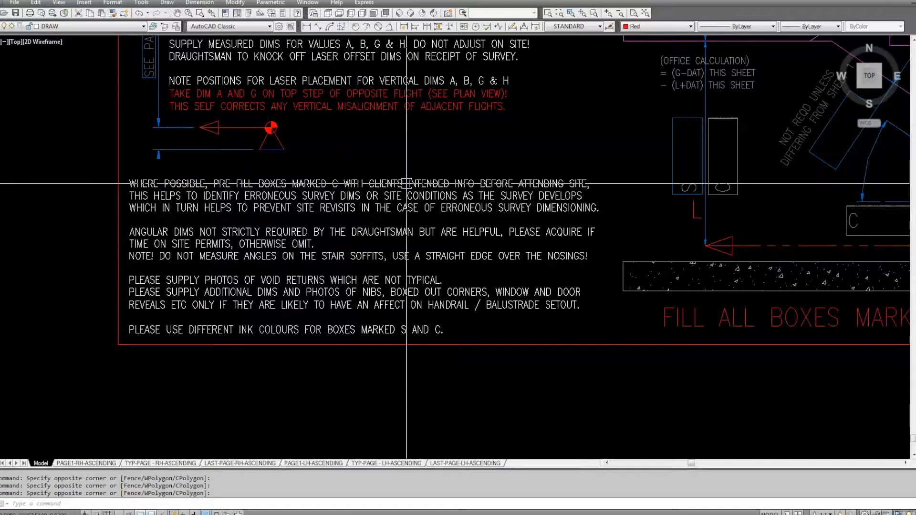
middle_click_drag(420, 152, 410, 243)
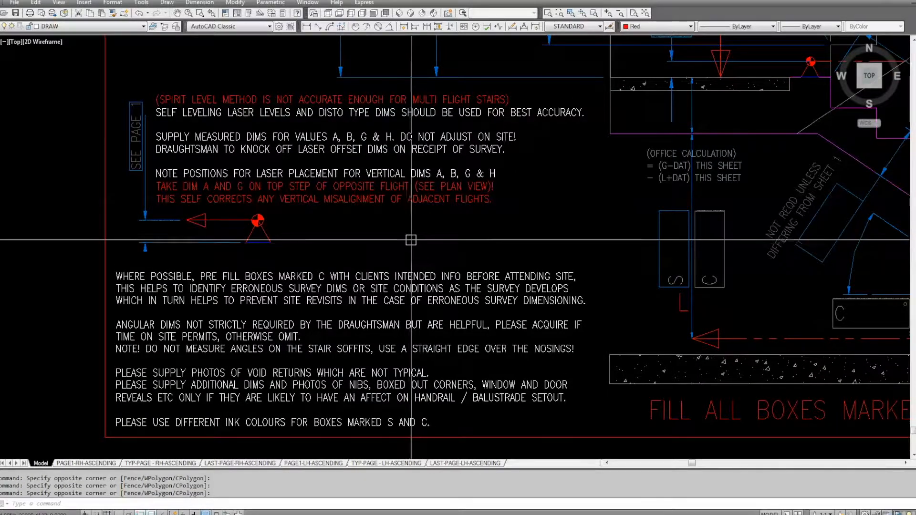
middle_click_drag(552, 188, 328, 244)
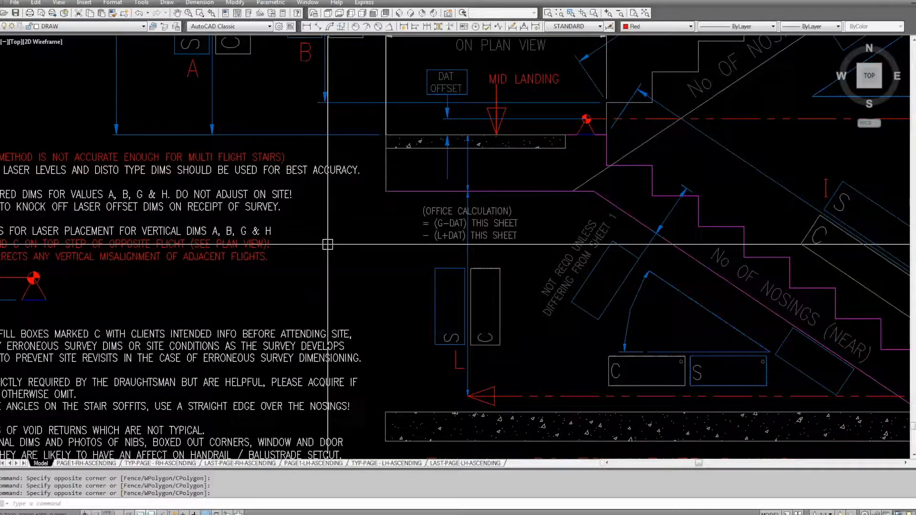
scroll(280, 317, "down", 4)
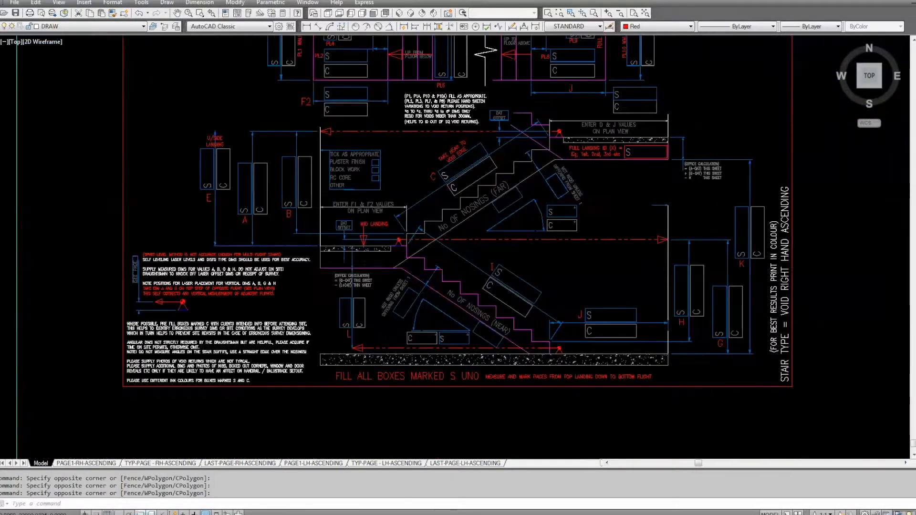
scroll(311, 272, "down", 2)
middle_click_drag(681, 149, 614, 200)
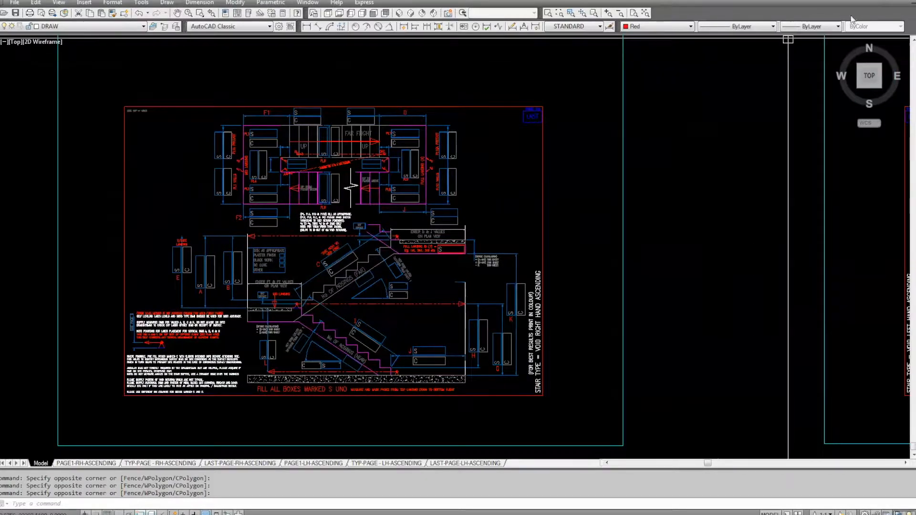
Switch to the Tekla Structures stair model and view the full-height elevation of the stair core from level -2 to 12
left_click(914, 2)
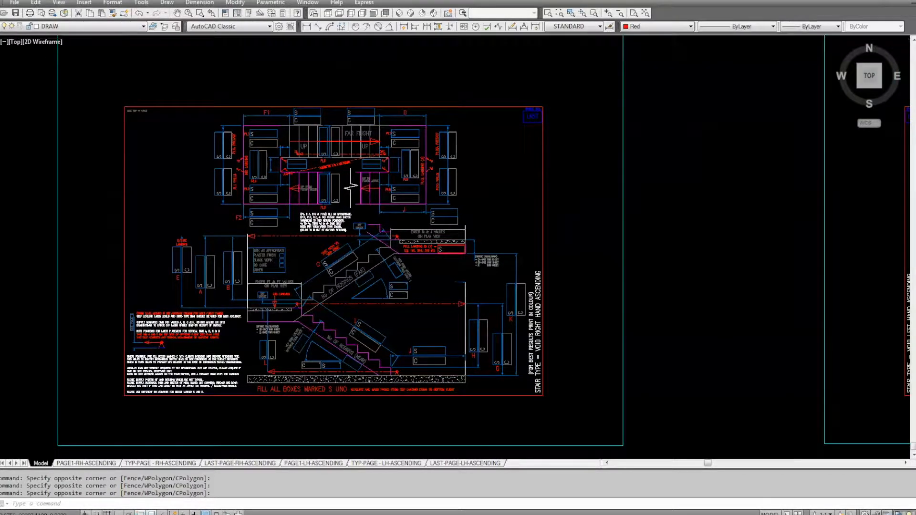
left_click(487, 279)
middle_click_drag(606, 140, 586, 193)
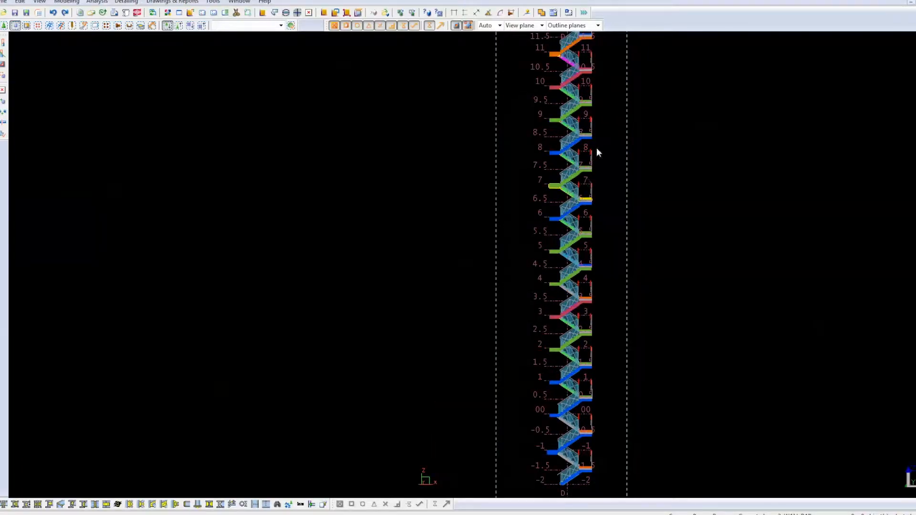
middle_click_drag(610, 118, 606, 166)
scroll(605, 165, "down", 1)
middle_click_drag(602, 202, 585, 179)
scroll(586, 179, "down", 2)
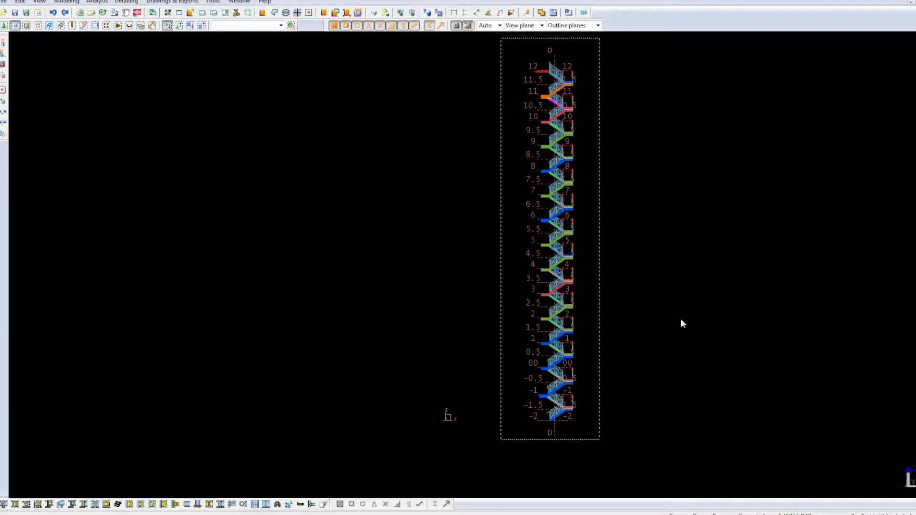
Examine the coloured flights, landings and balustrades between levels 9 and 12 of the stair core elevation
scroll(549, 76, "up", 5)
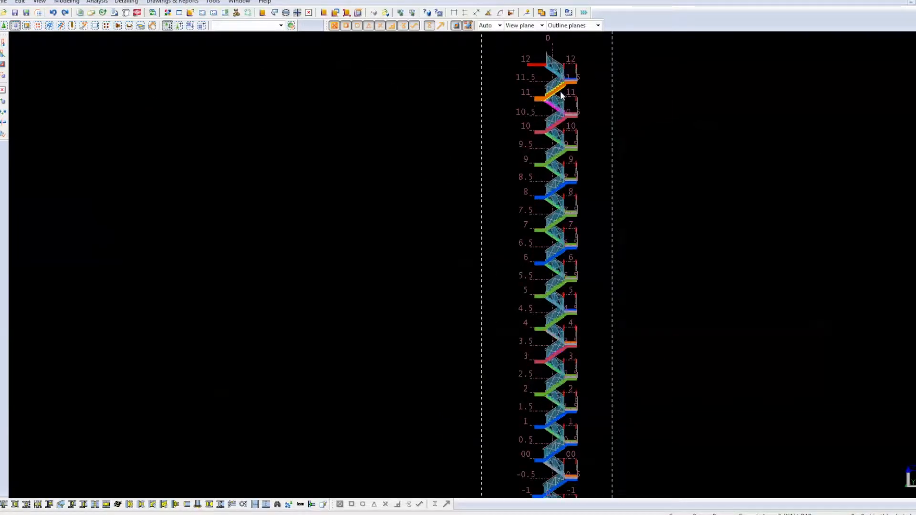
scroll(548, 78, "up", 2)
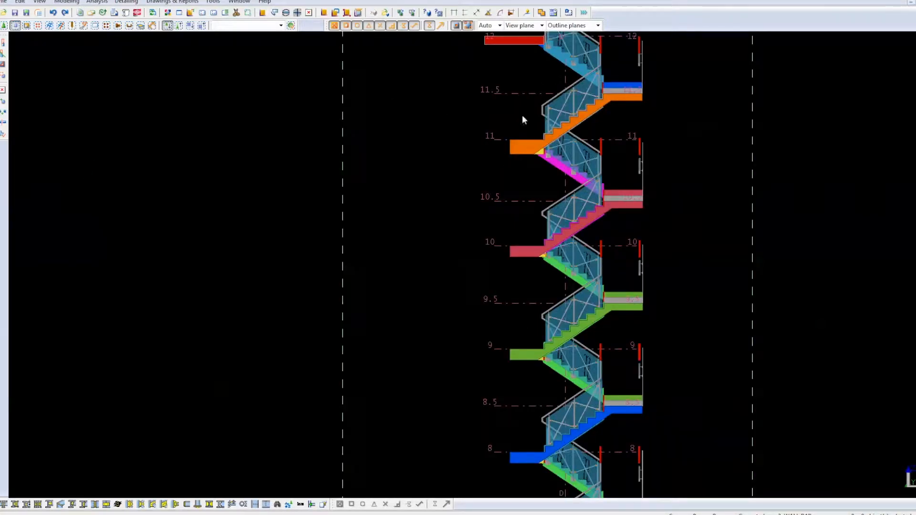
middle_click_drag(521, 114, 399, 210)
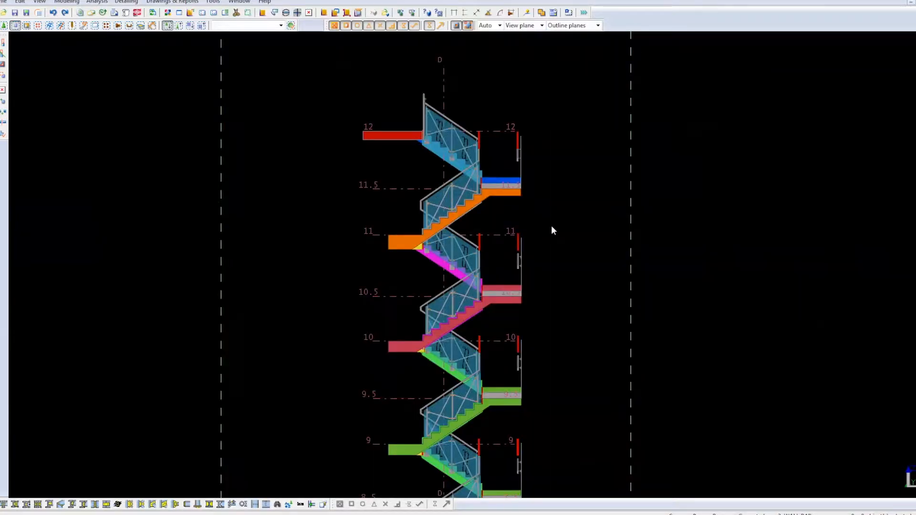
Examine the stair core elevation from level 12 down to 7, and pick out the crossed balustrade braces on the flight below level 8
middle_click_drag(555, 226, 617, 175)
scroll(616, 176, "up", 1)
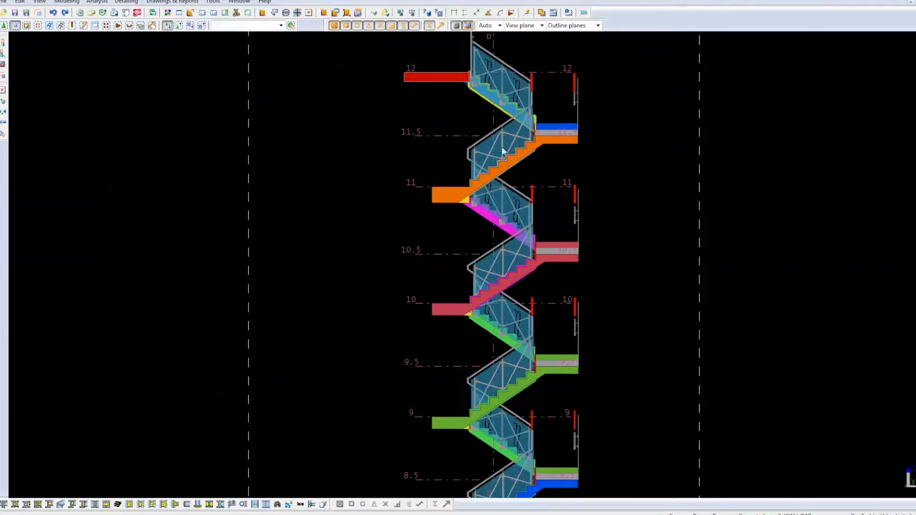
middle_click_drag(556, 288, 571, 85)
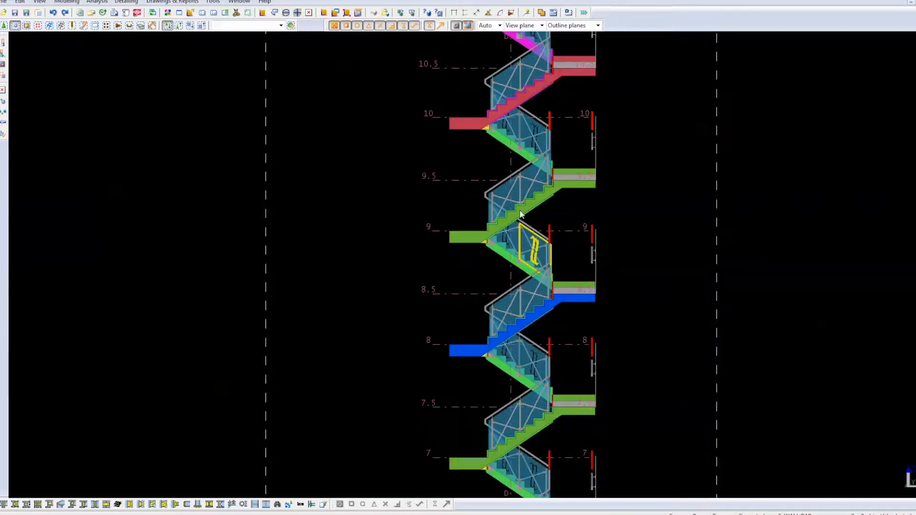
middle_click_drag(572, 341, 571, 280)
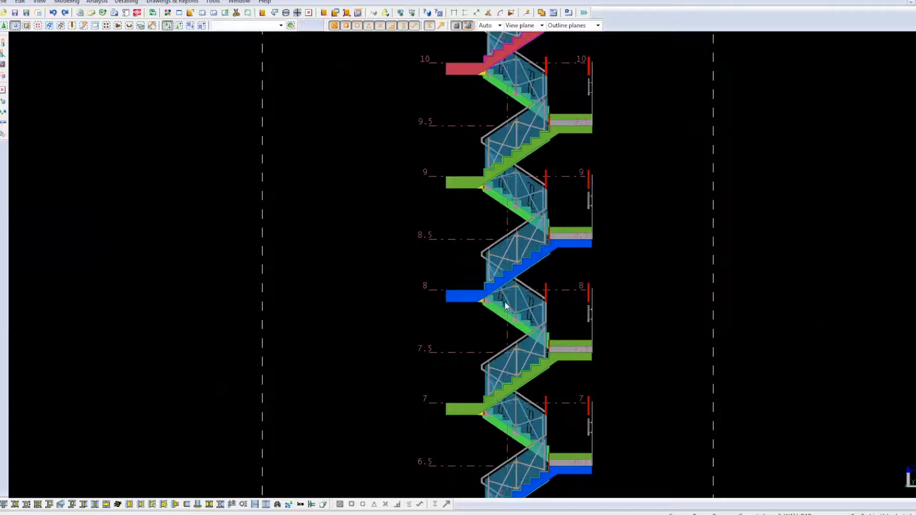
scroll(506, 305, "up", 7)
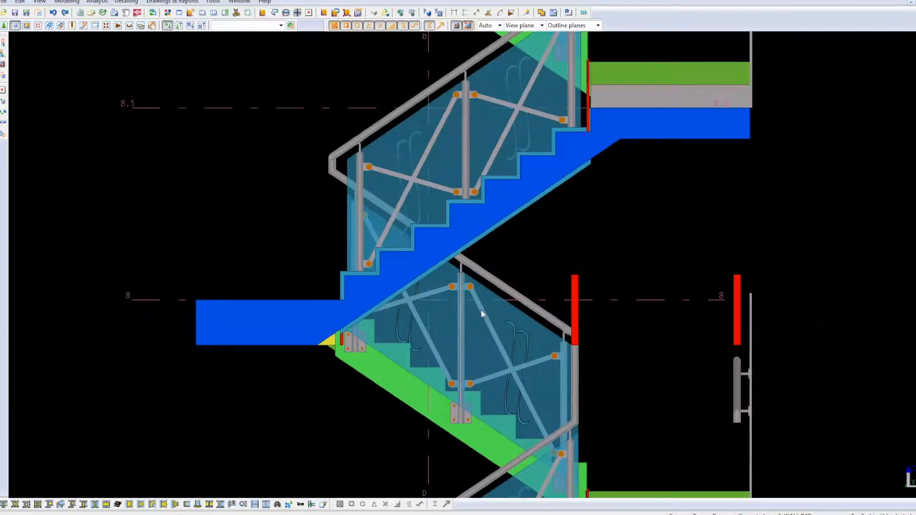
left_click(481, 311)
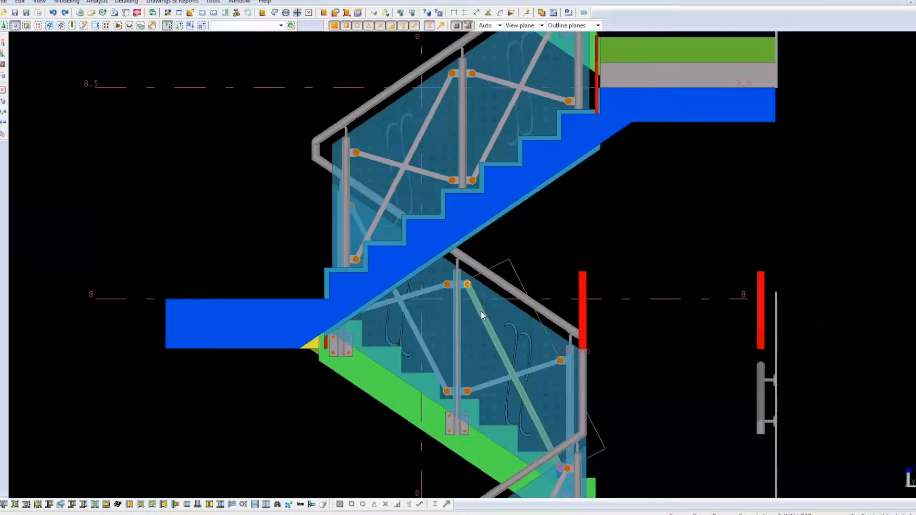
left_click(543, 366)
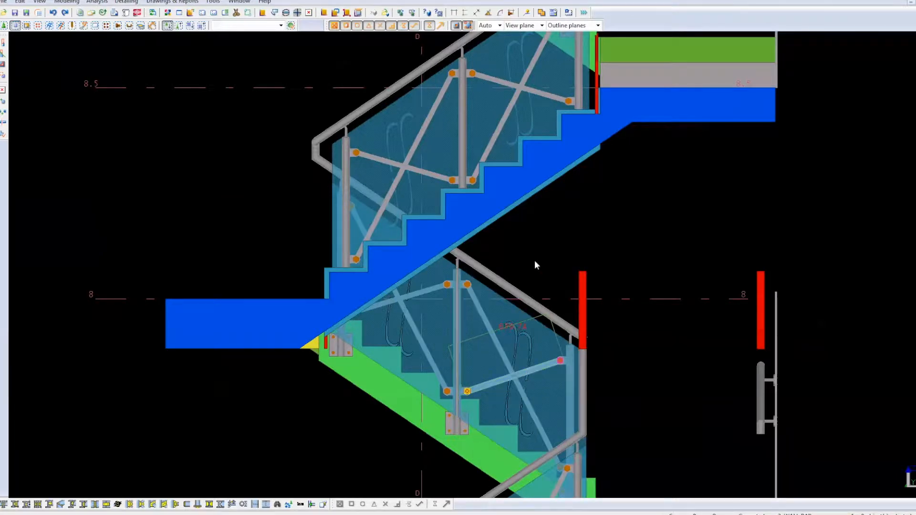
left_click(581, 207)
Examine the flights, landings and balustrades between levels 9.5 and 6, down to the landing junction at level 6.5
middle_click_drag(582, 214, 530, 286)
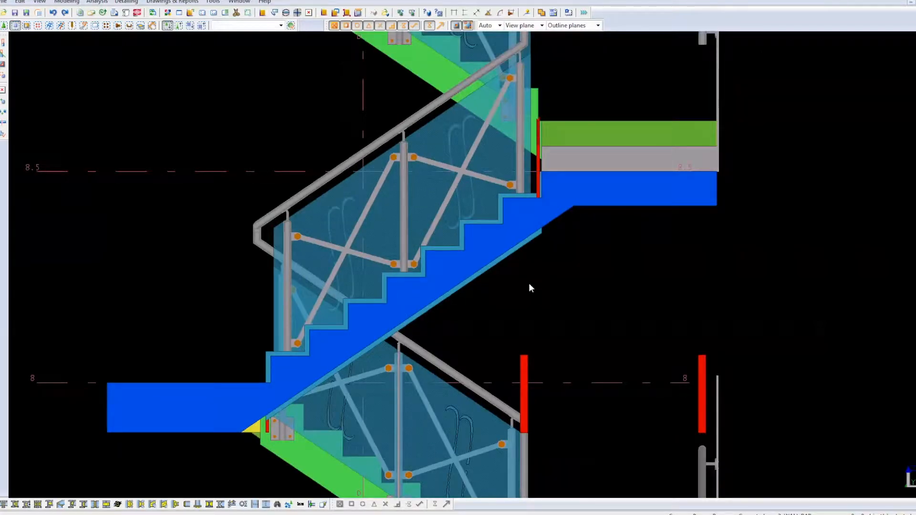
scroll(531, 285, "down", 1)
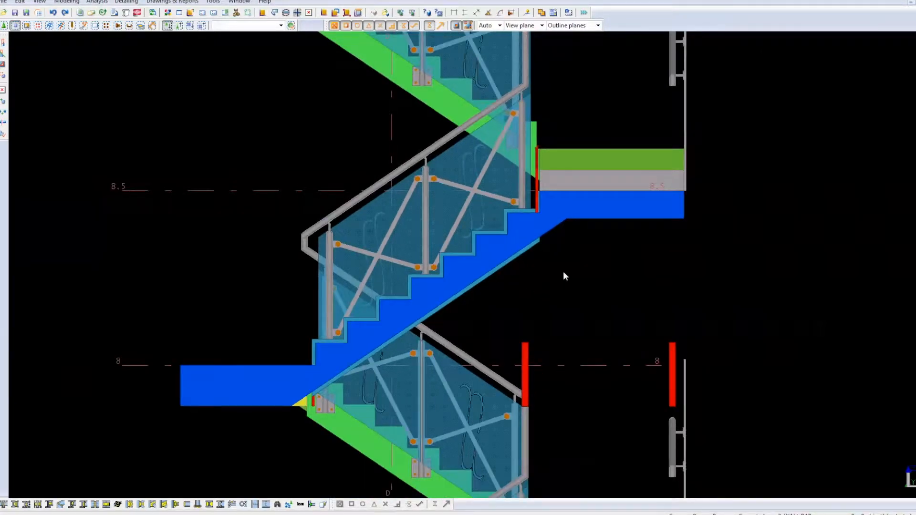
middle_click_drag(563, 271, 548, 364)
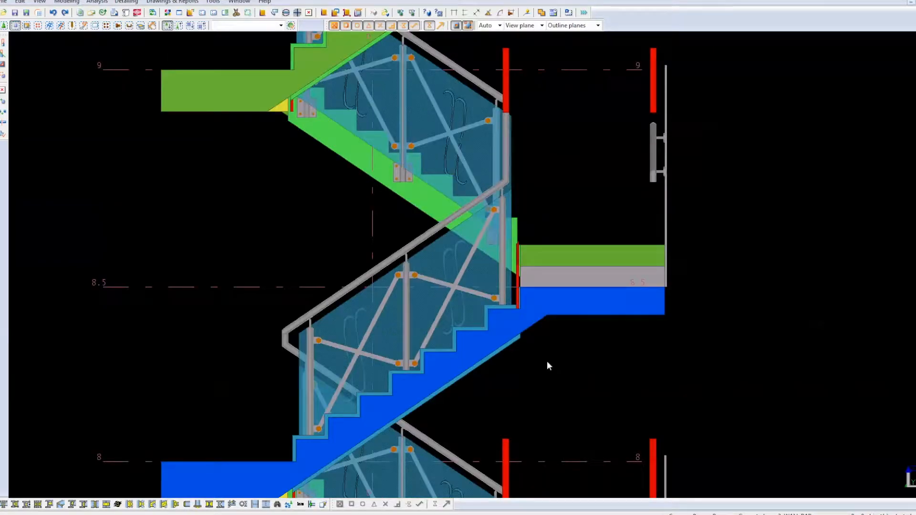
scroll(547, 360, "down", 4)
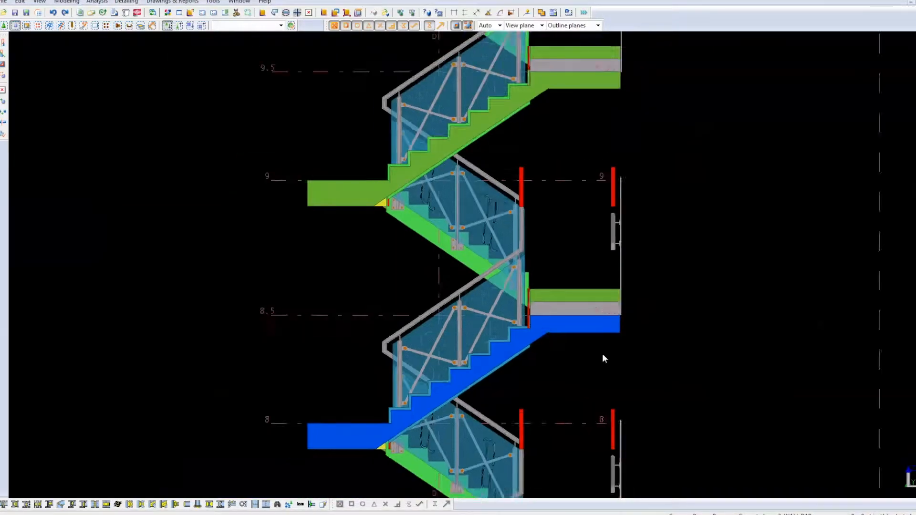
scroll(690, 303, "down", 1)
middle_click_drag(690, 303, 668, 220)
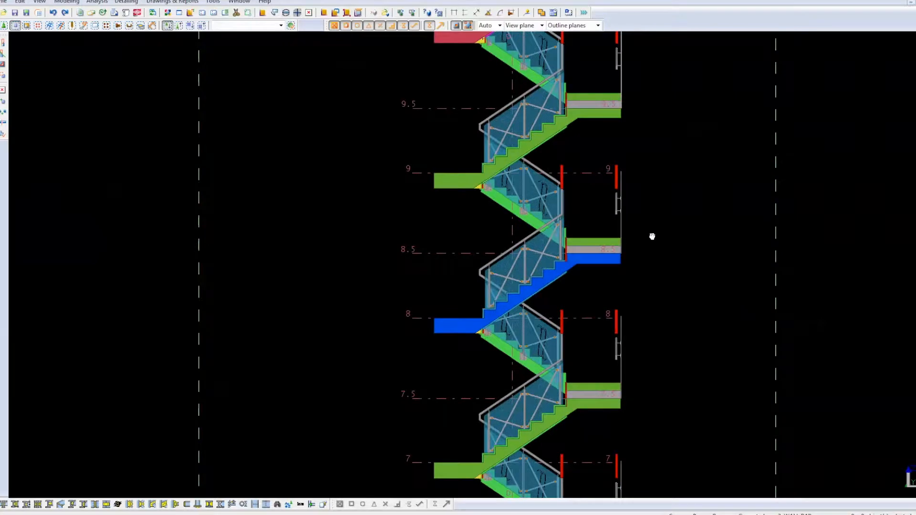
middle_click_drag(676, 417, 655, 339)
middle_click_drag(649, 377, 672, 280)
scroll(554, 348, "up", 2)
scroll(561, 352, "up", 5)
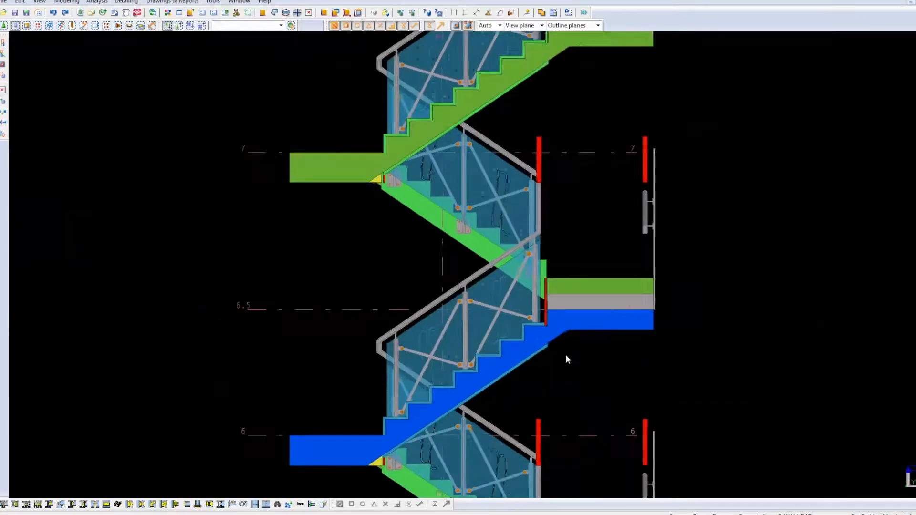
scroll(522, 352, "up", 4)
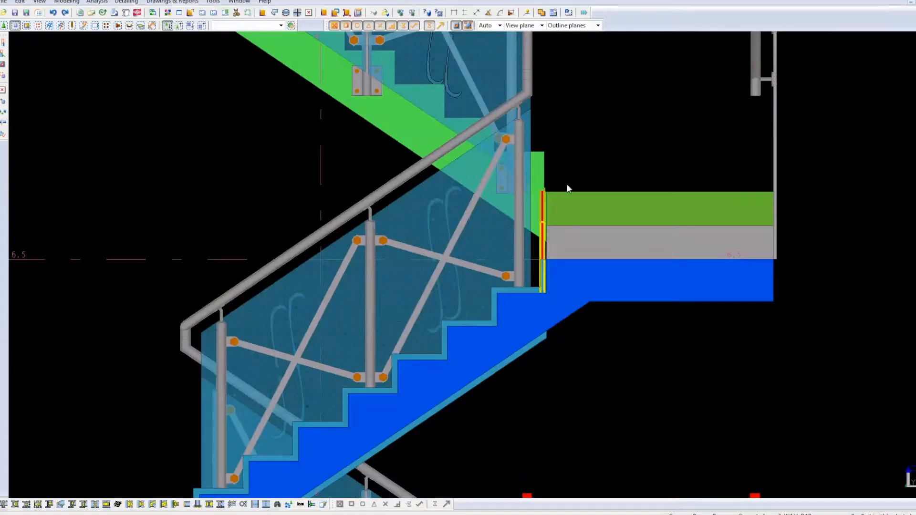
View the full-height elevation of the stair core from level -2 to 12
scroll(581, 413, "down", 10)
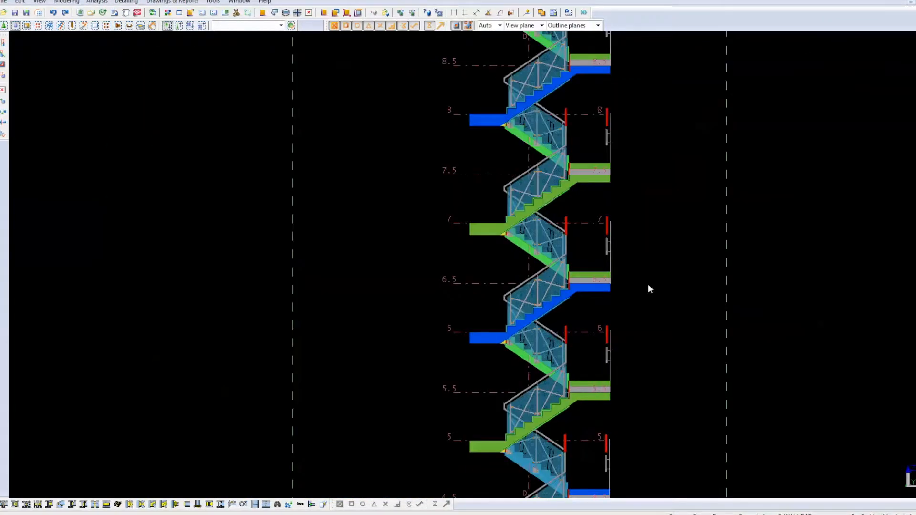
scroll(648, 311, "down", 5)
middle_click_drag(709, 316, 535, 233)
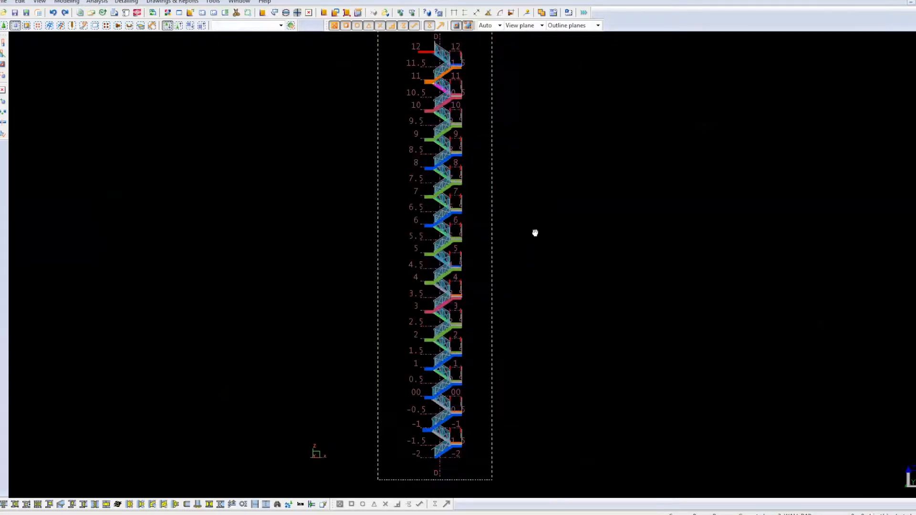
scroll(557, 180, "up", 1)
middle_click_drag(550, 157, 537, 167)
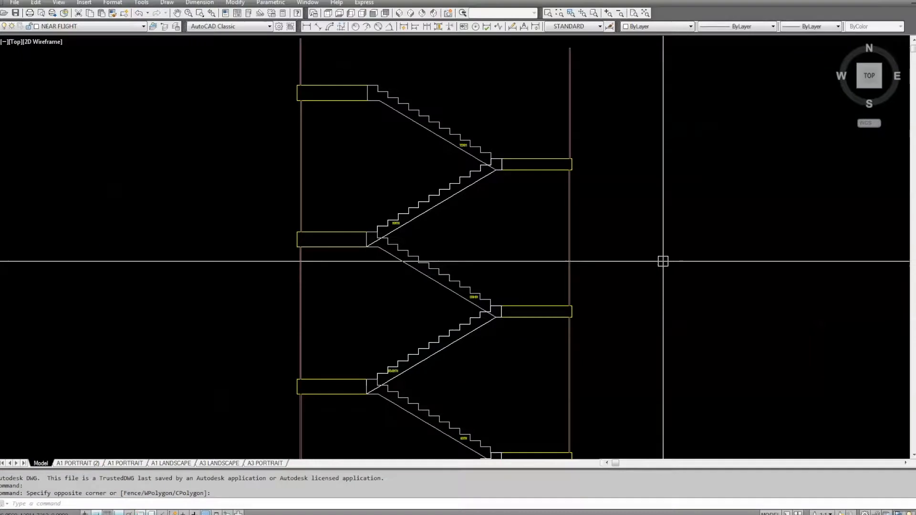
Switch to the AutoCAD drawing and examine the two side-by-side stair core sections in model space
left_click(695, 183)
left_click(654, 166)
scroll(714, 212, "down", 5)
middle_click_drag(714, 212, 551, 208)
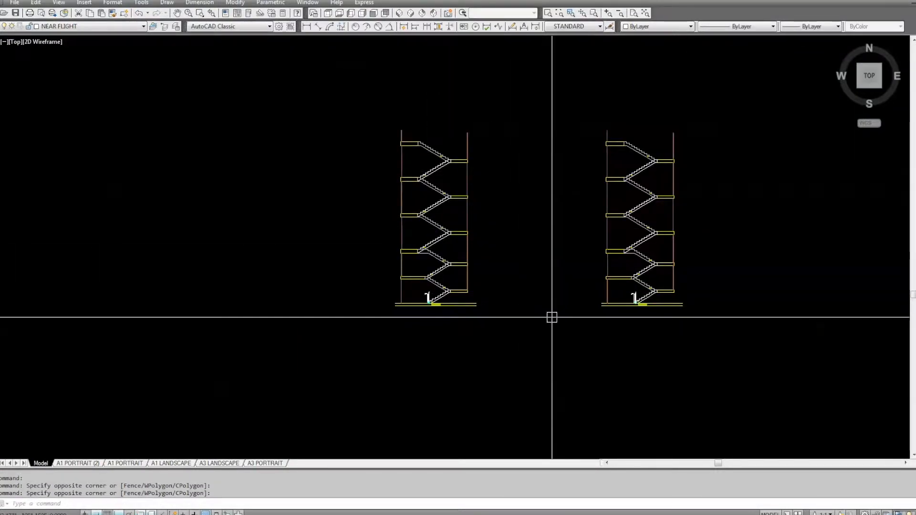
scroll(551, 316, "up", 4)
scroll(511, 323, "down", 2)
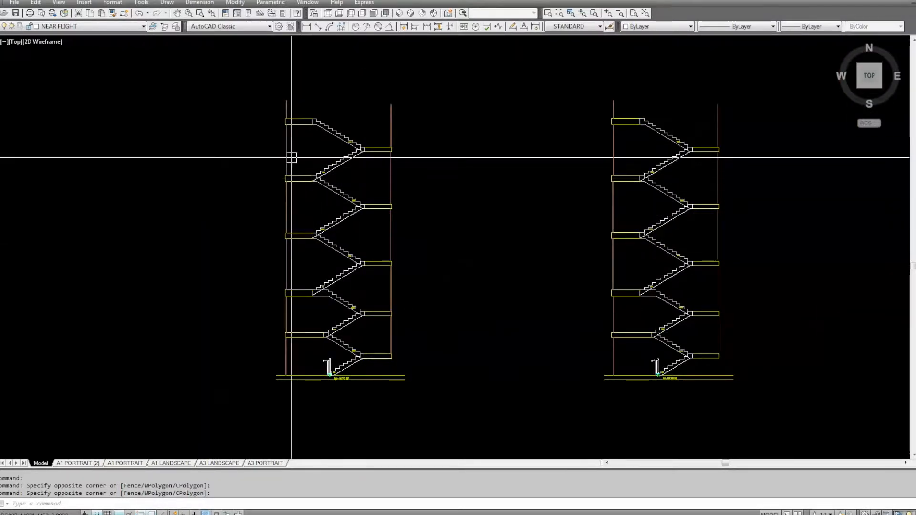
scroll(294, 138, "up", 2)
scroll(337, 121, "up", 6)
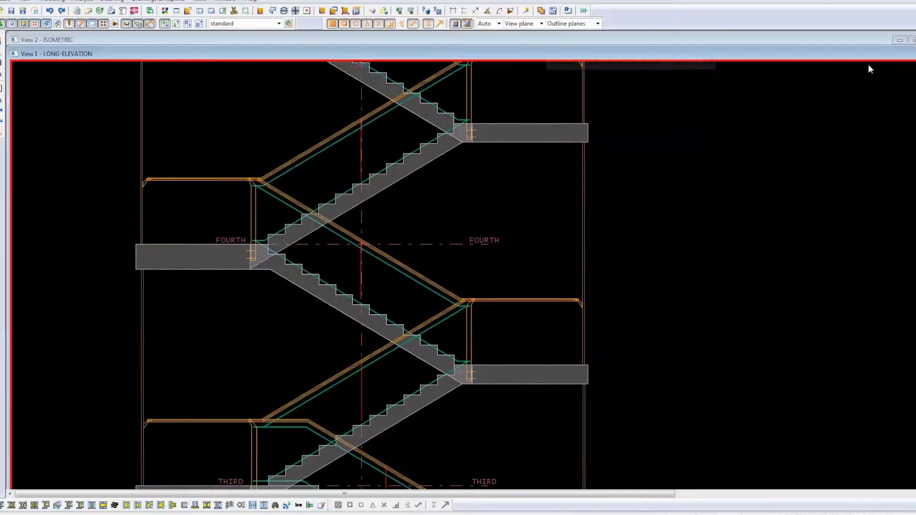
In Tekla's LONG-ELEVATION view, hide the balustrades, handrails and wall lines around the fifth floor, leaving only the flights and landings
middle_click_drag(491, 135, 554, 272)
scroll(537, 152, "up", 1)
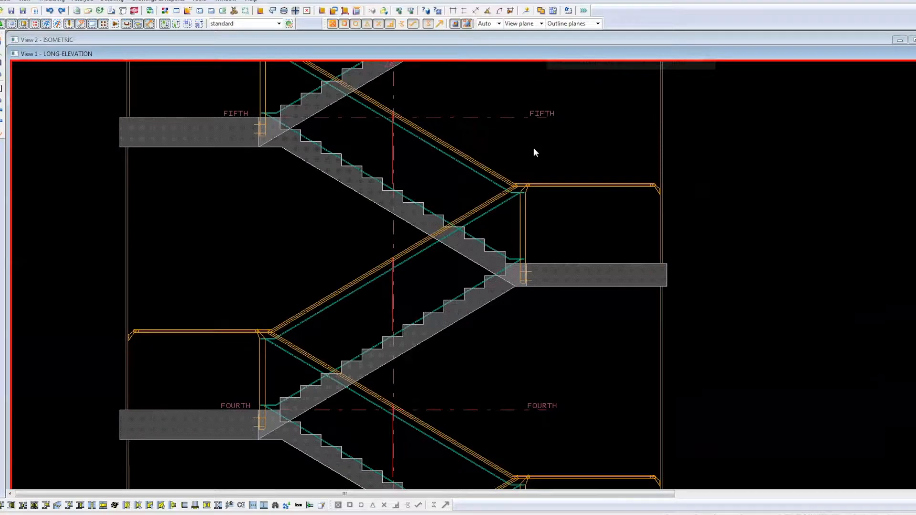
middle_click_drag(535, 149, 551, 225)
scroll(548, 224, "up", 2)
left_click_drag(564, 305, 500, 262)
right_click(534, 217)
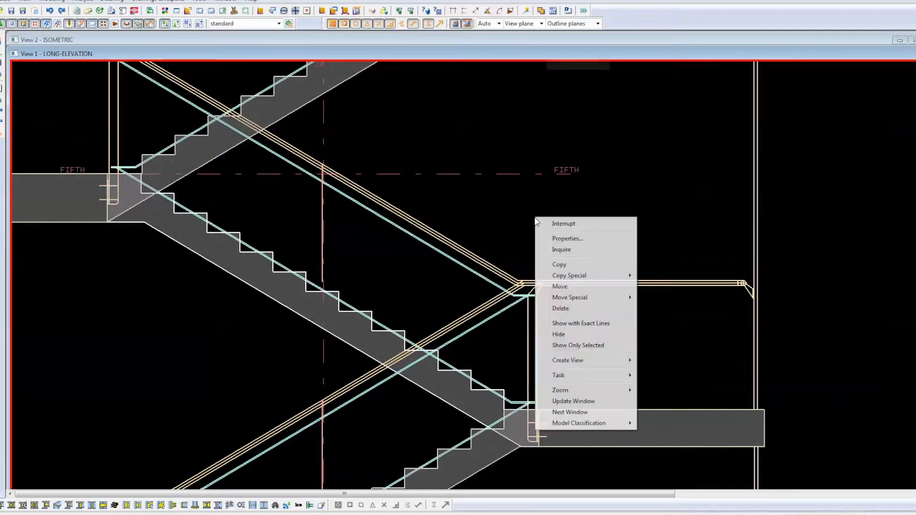
left_click(571, 336)
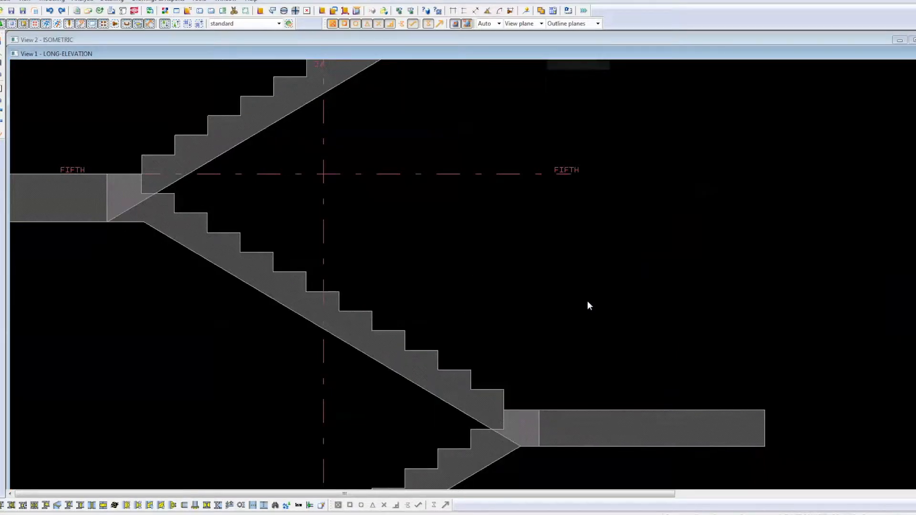
Examine the plain concrete flights and landing junctions above and below the fifth floor in the long elevation
scroll(639, 248, "down", 1)
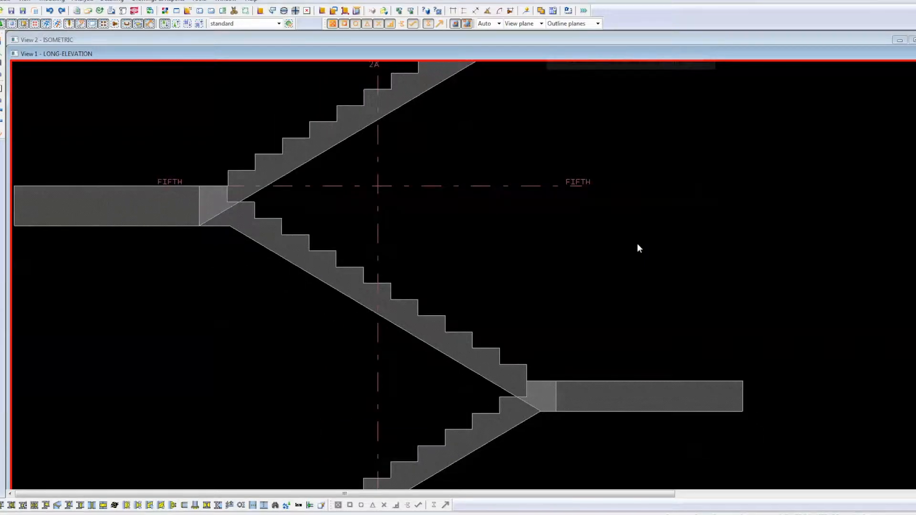
scroll(638, 245, "down", 1)
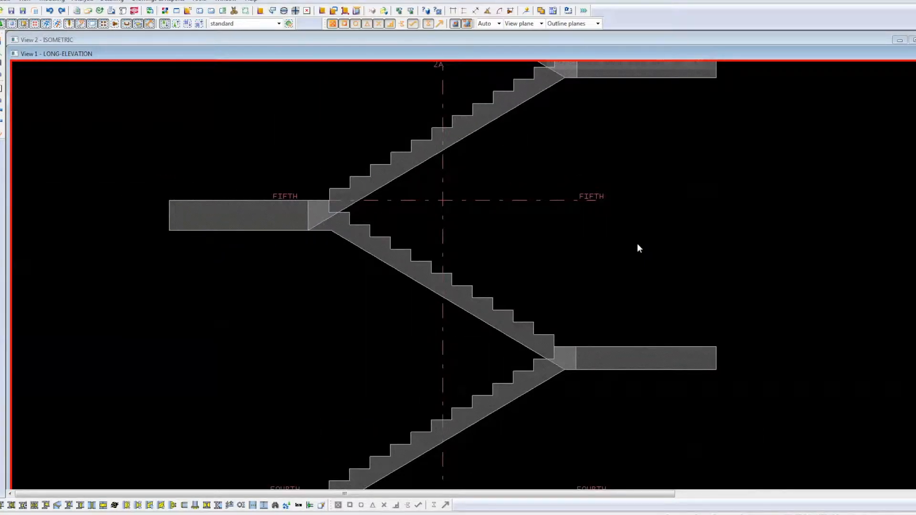
scroll(638, 245, "down", 1)
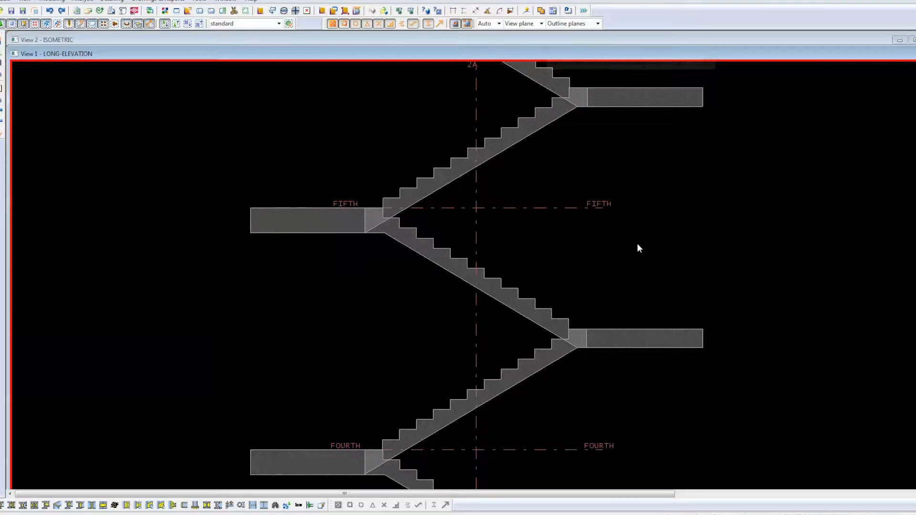
scroll(579, 257, "up", 2)
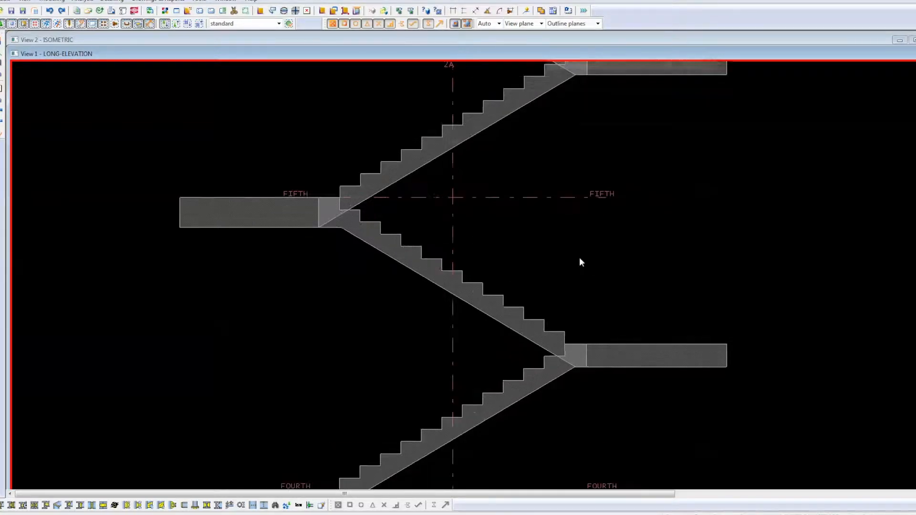
middle_click_drag(514, 241, 523, 307)
scroll(485, 327, "up", 1)
middle_click_drag(478, 328, 557, 303)
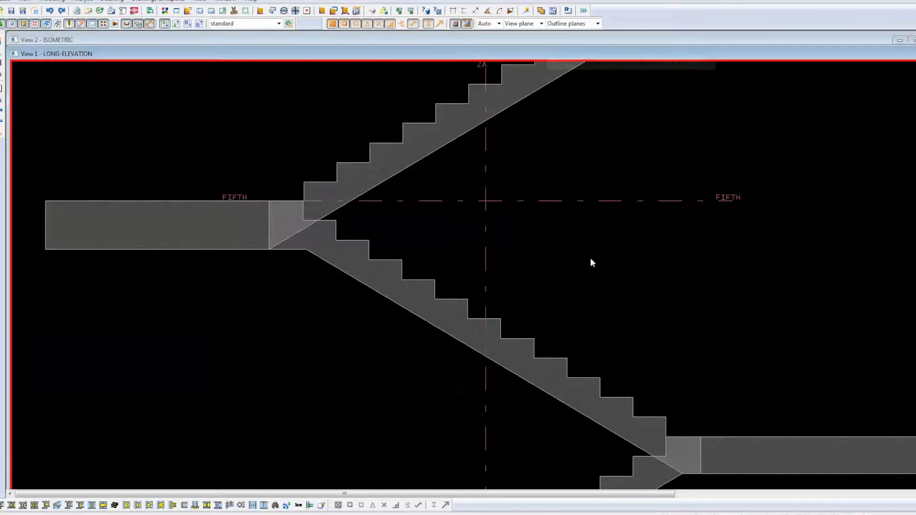
middle_click_drag(590, 260, 573, 272)
middle_click_drag(522, 92, 476, 302)
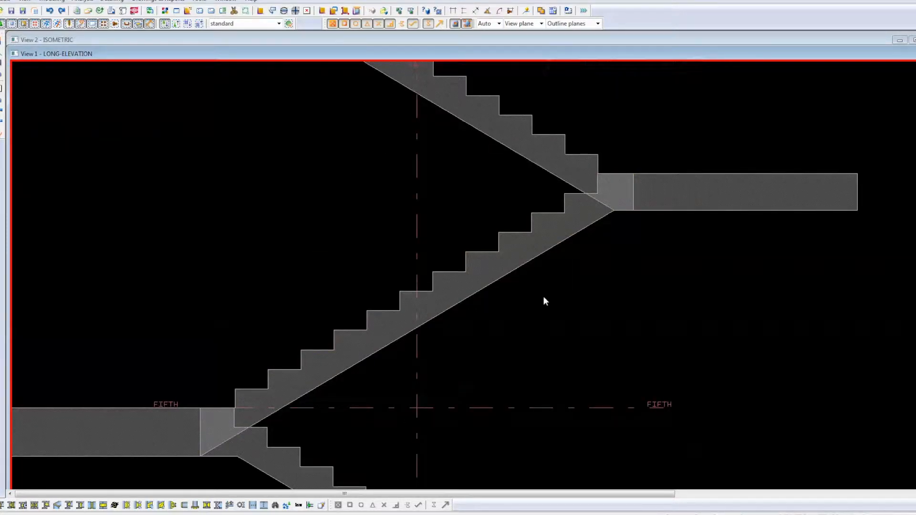
Search the component catalog for STAIRS, and open the settings of Concrete stairs (7) and Precast stairs (65)
key("ctrl+f")
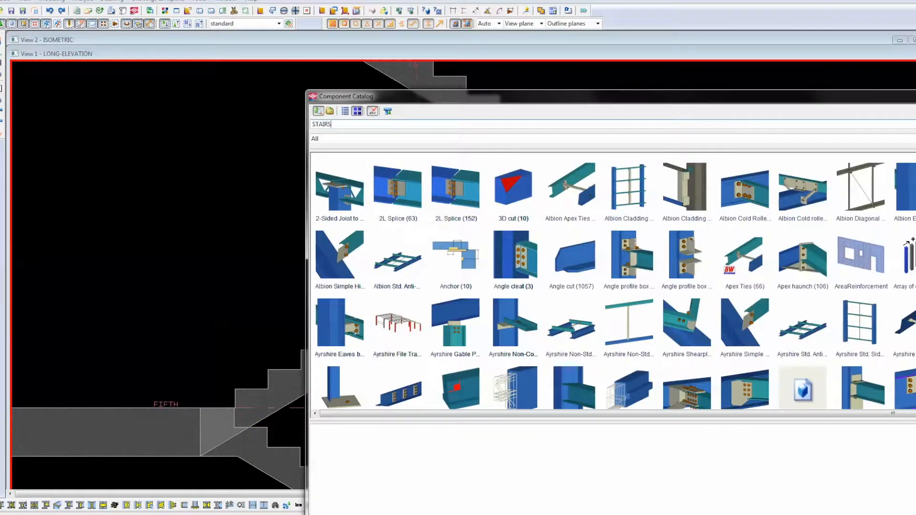
key("Return")
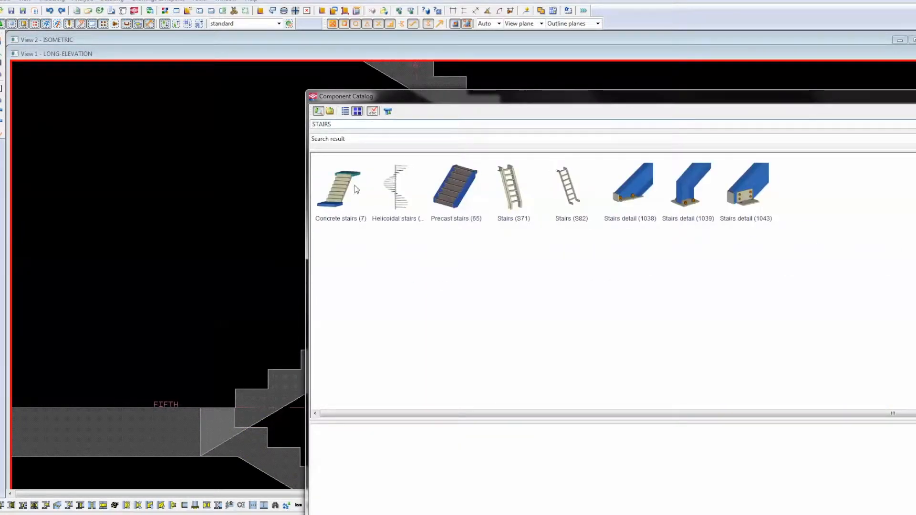
left_click(342, 194)
double_click(341, 192)
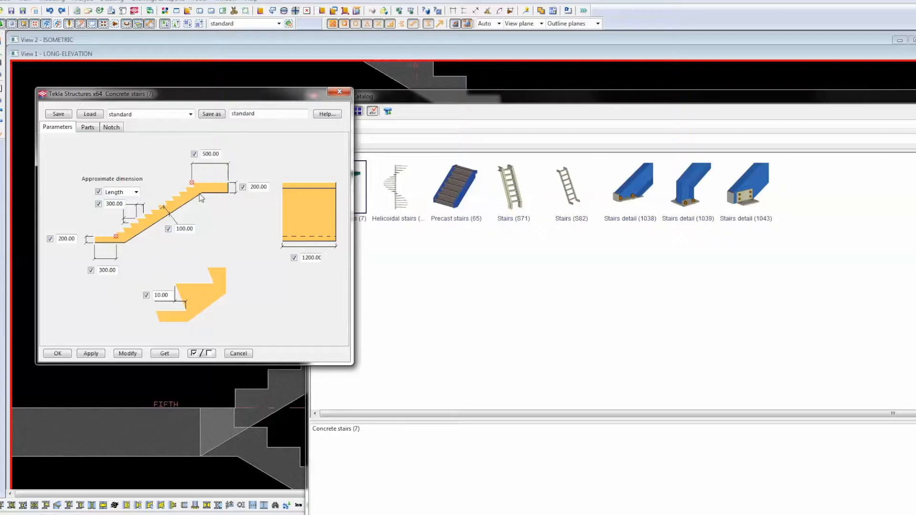
double_click(451, 186)
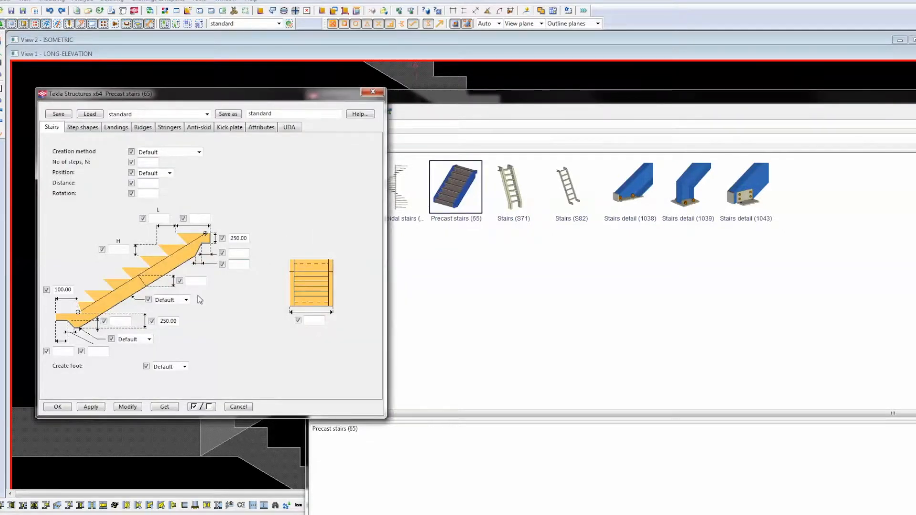
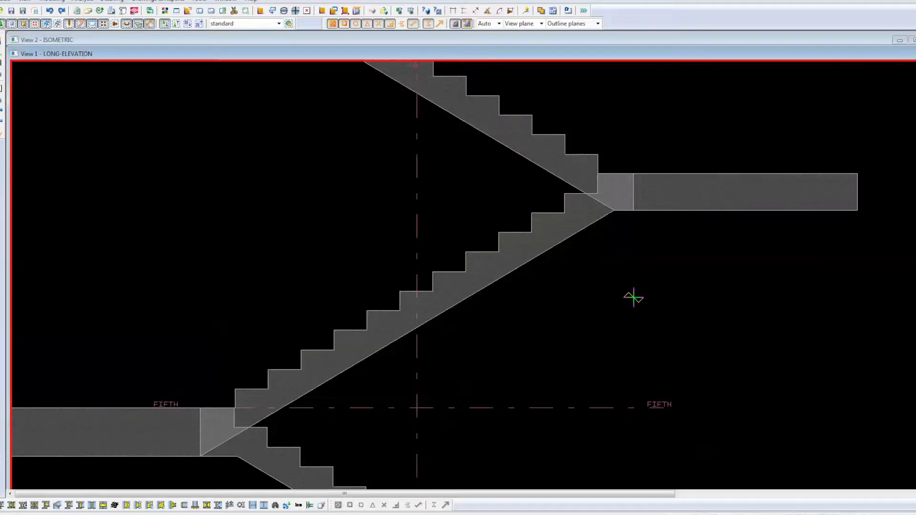
Leave the precast stairs settings and component catalog, and select the concrete flight rising from the fifth floor in the long elevation
right_click(631, 296)
left_click(644, 303)
left_click(541, 253)
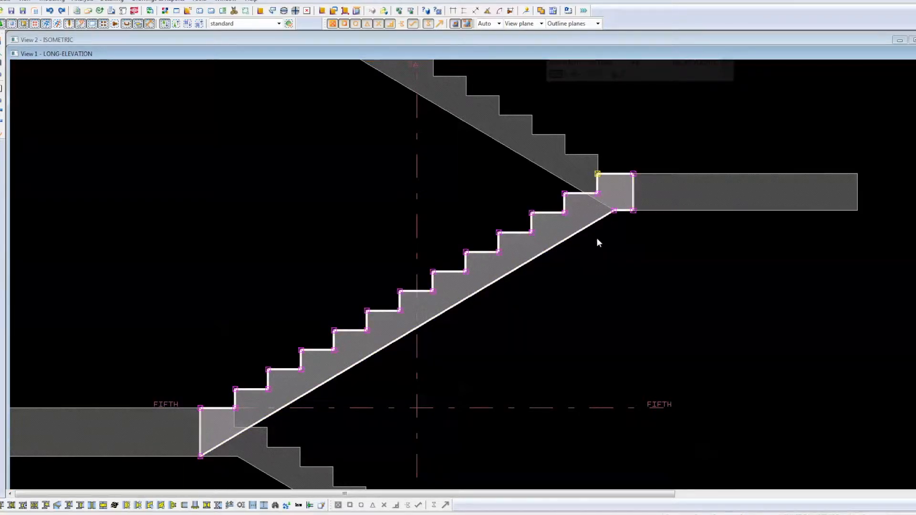
left_click(556, 276)
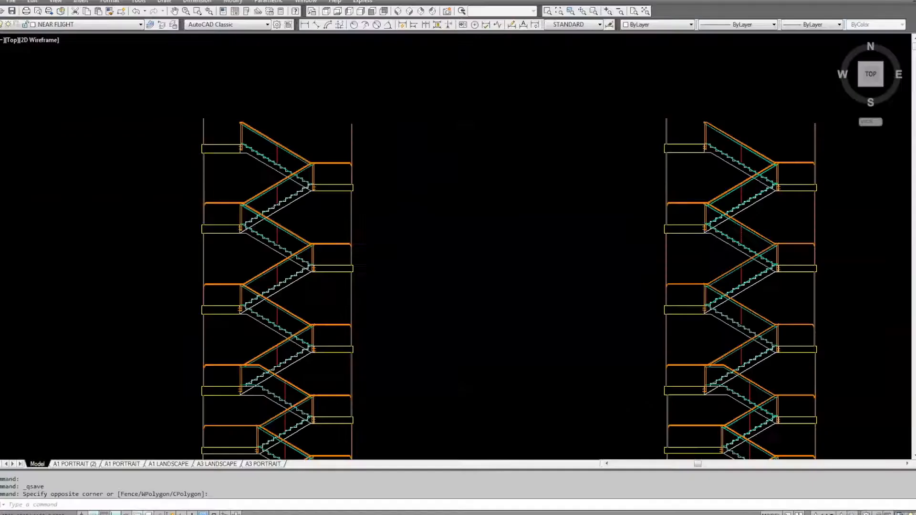
Switch to the AutoCAD drawing, turn on the SURVEY DIMS layer and make it the current layer
left_click(552, 188)
left_click(453, 209)
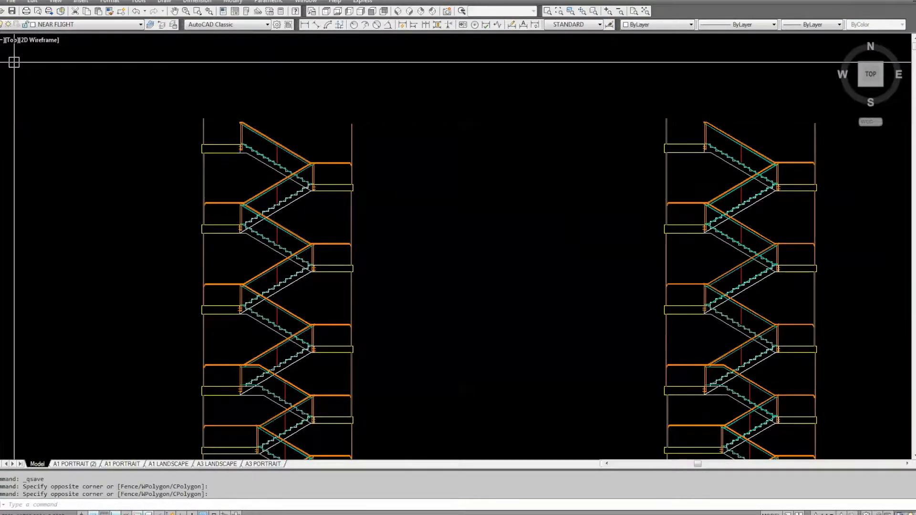
left_click(81, 25)
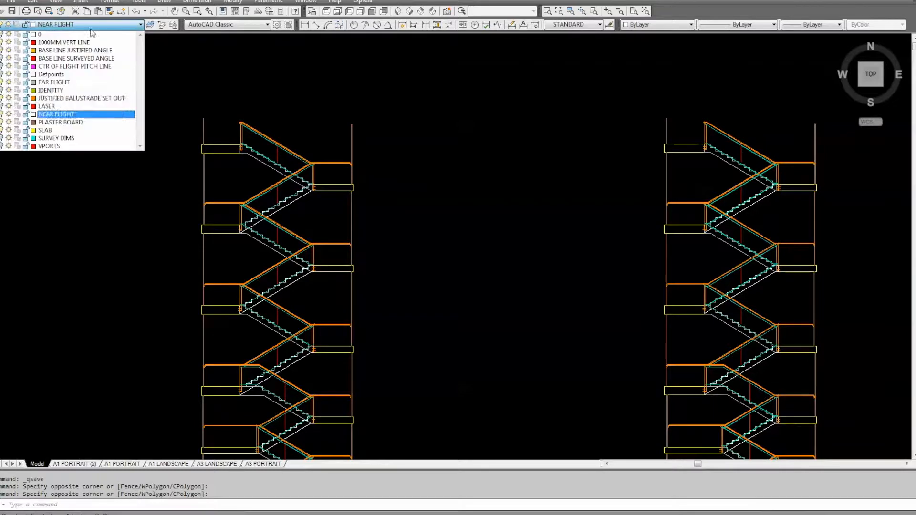
left_click(3, 138)
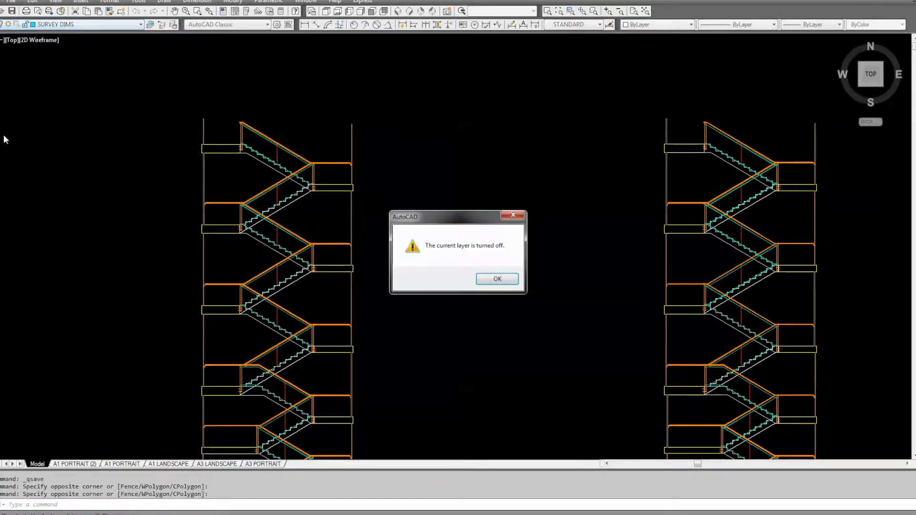
left_click(497, 280)
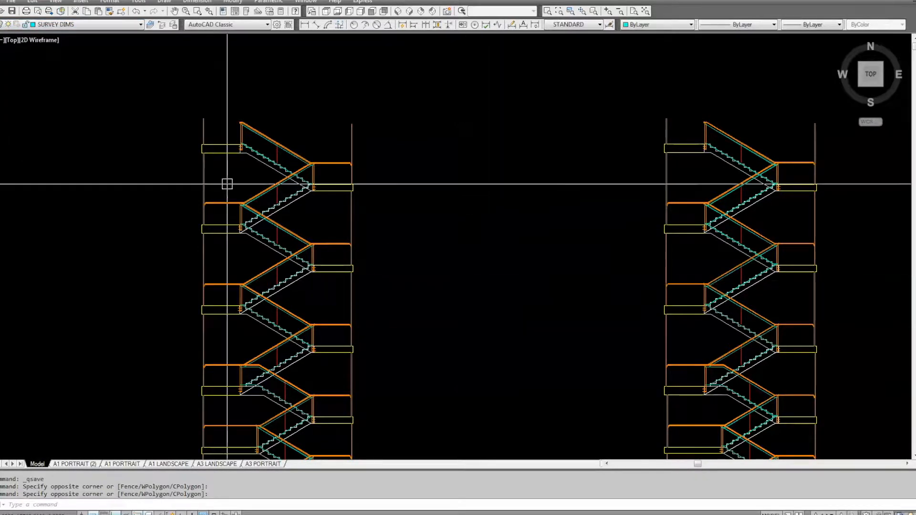
left_click(65, 26)
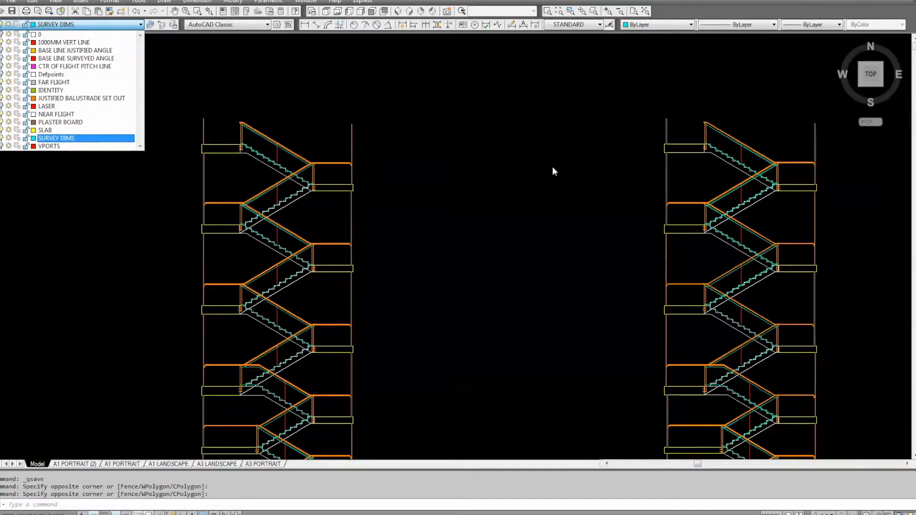
left_click(496, 166)
Examine the survey dimensions on the flights, landings and step junctions of the stair sections
middle_click_drag(444, 255, 479, 273)
scroll(385, 257, "up", 6)
scroll(384, 257, "down", 4)
scroll(231, 176, "up", 5)
scroll(232, 177, "down", 2)
scroll(266, 292, "up", 5)
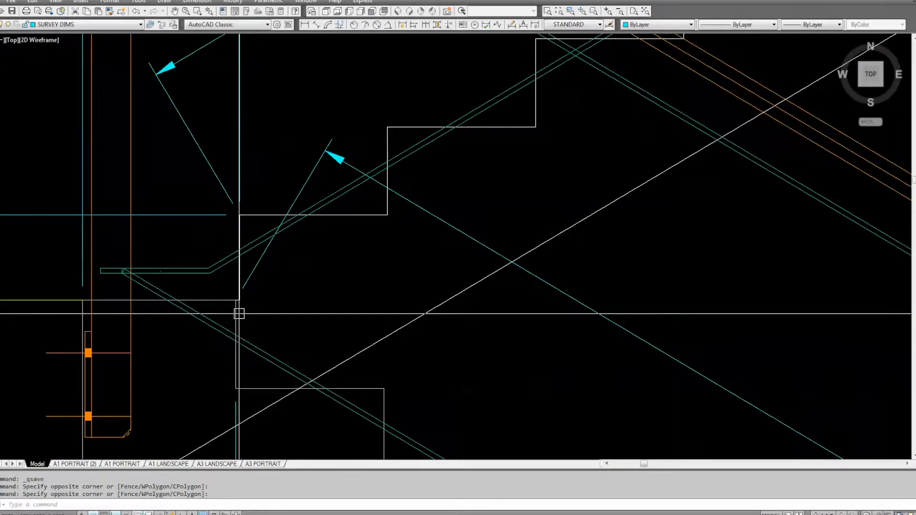
scroll(239, 313, "up", 3)
scroll(298, 274, "down", 6)
scroll(301, 271, "down", 4)
scroll(392, 285, "up", 4)
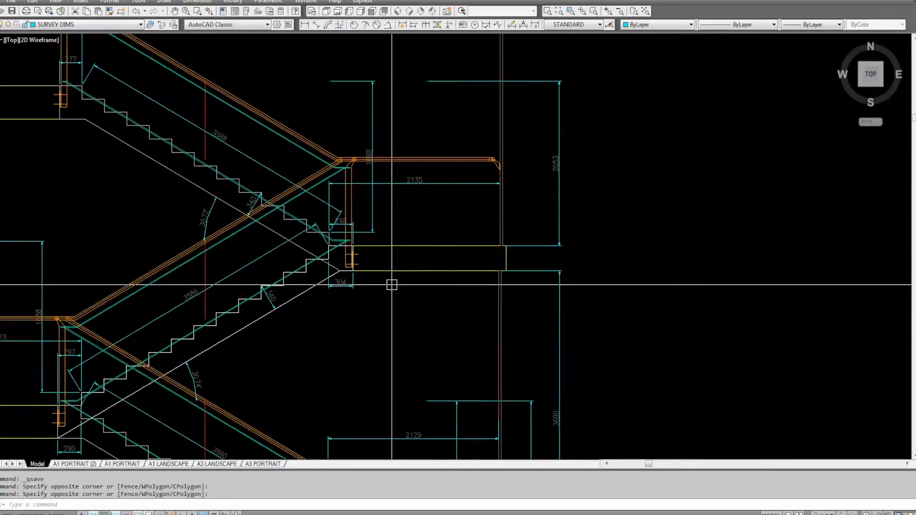
scroll(391, 284, "down", 6)
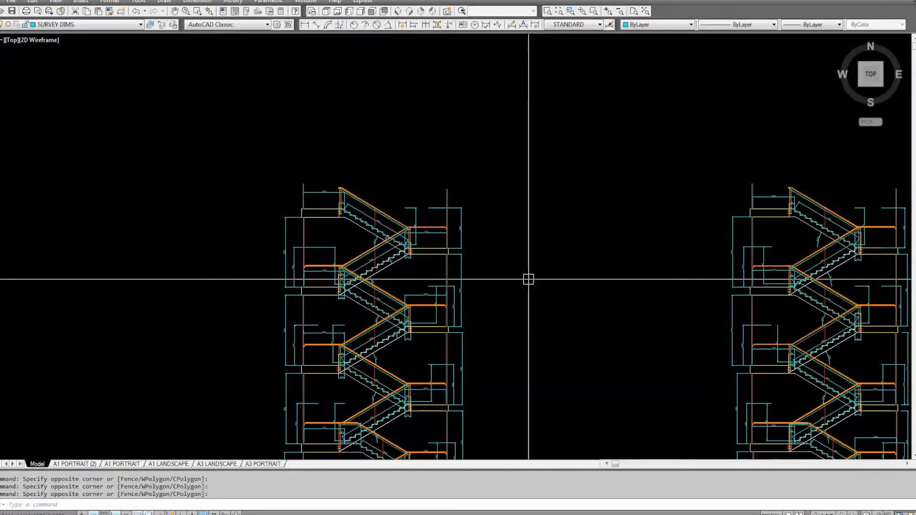
scroll(528, 279, "down", 4)
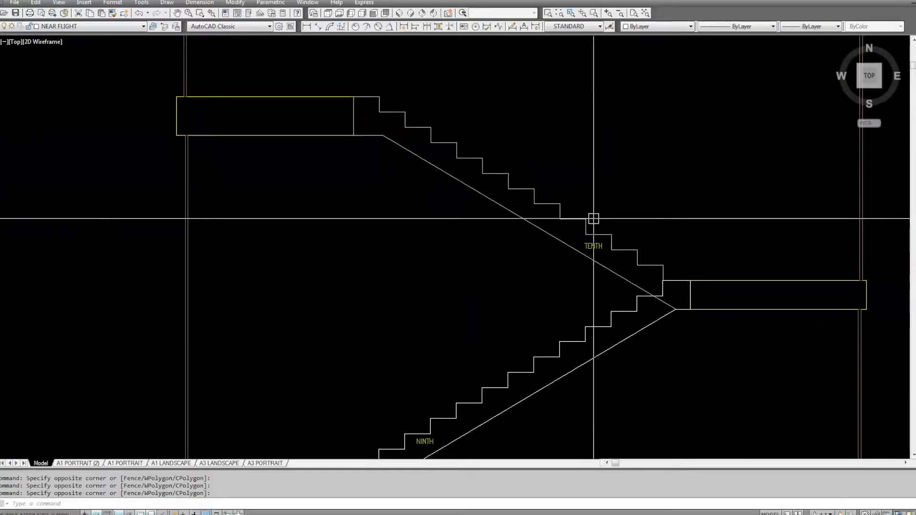
Examine the plain stair outlines around the tenth flight in AutoCAD, and switch to Tekla's LONG-ELEVATION view showing both stair cores
left_click(395, 246)
scroll(422, 252, "down", 5)
left_click(388, 261)
middle_click_drag(518, 248, 497, 123)
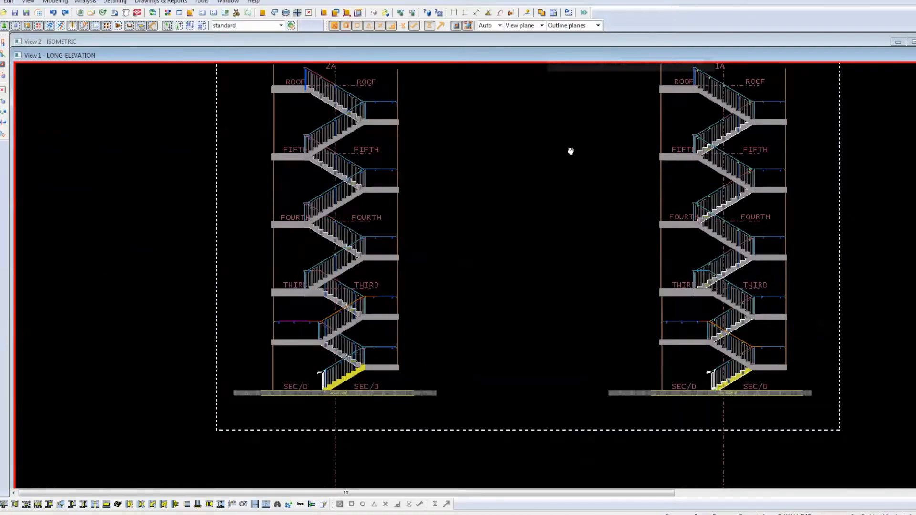
middle_click_drag(570, 149, 529, 214)
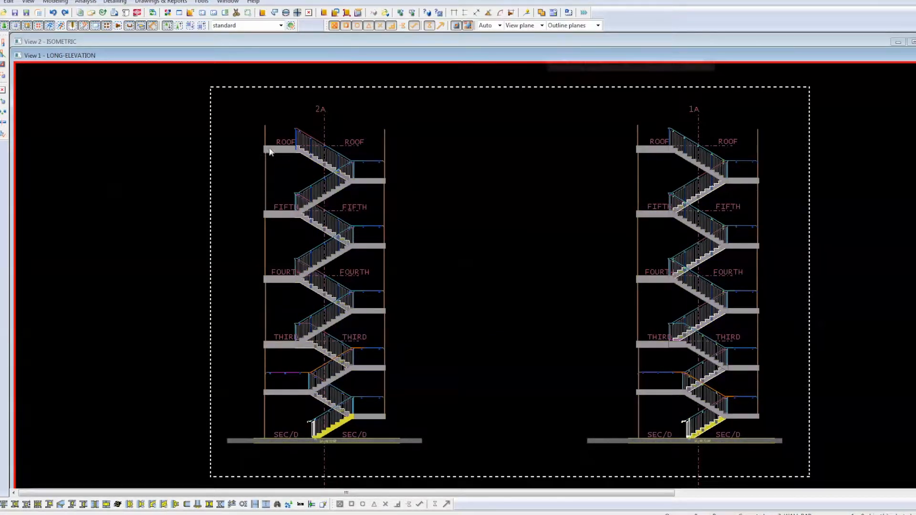
Examine the balustrades and handrails between roof and fifth floor in core 2A, selecting the middle balustrade panel of the top flight
scroll(270, 151, "up", 3)
middle_click_drag(233, 138, 347, 238)
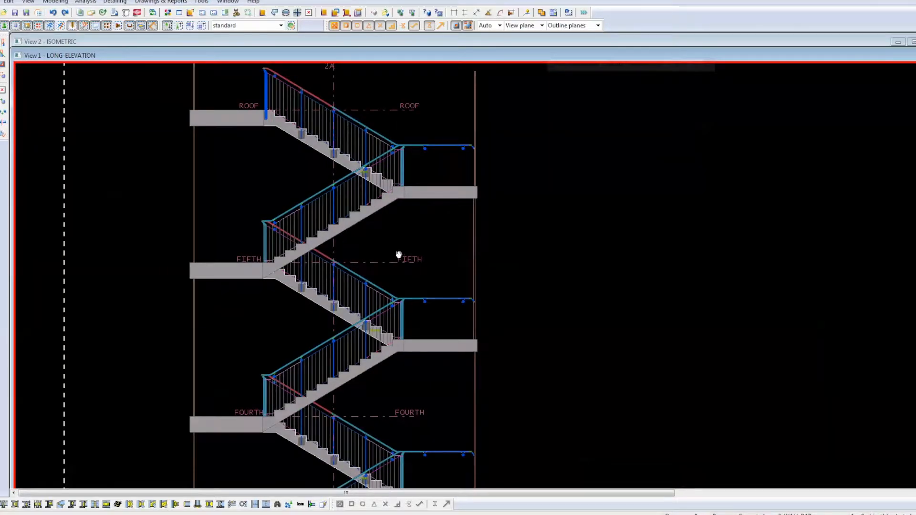
scroll(424, 259, "up", 2)
middle_click_drag(425, 260, 303, 248)
scroll(229, 248, "down", 3)
scroll(248, 271, "up", 2)
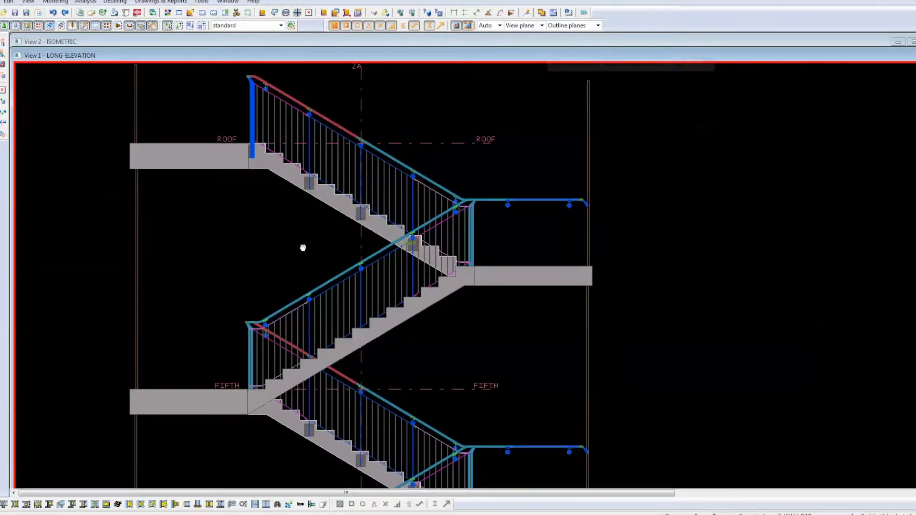
scroll(370, 153, "up", 4)
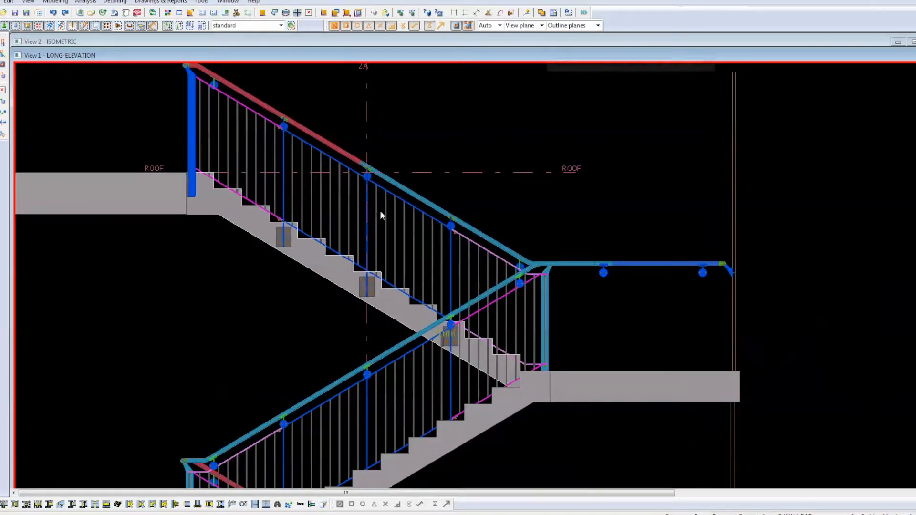
left_click(382, 209)
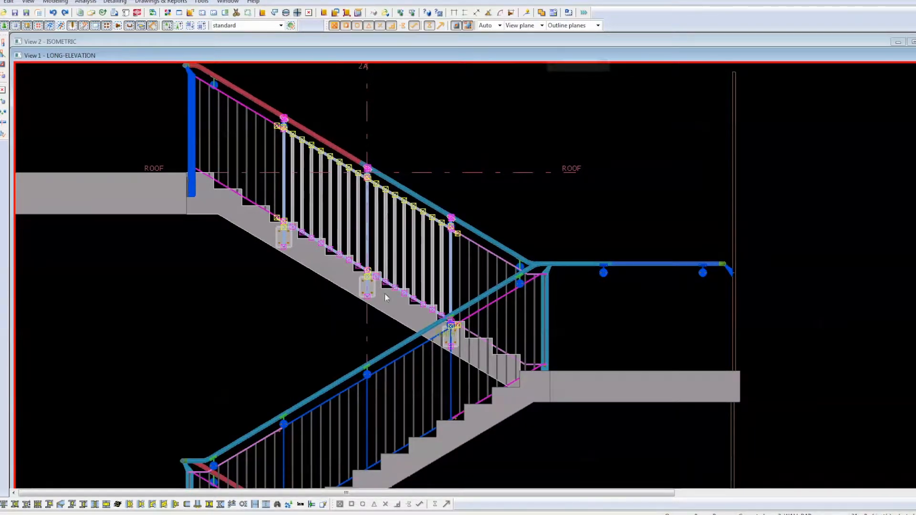
left_click(221, 282)
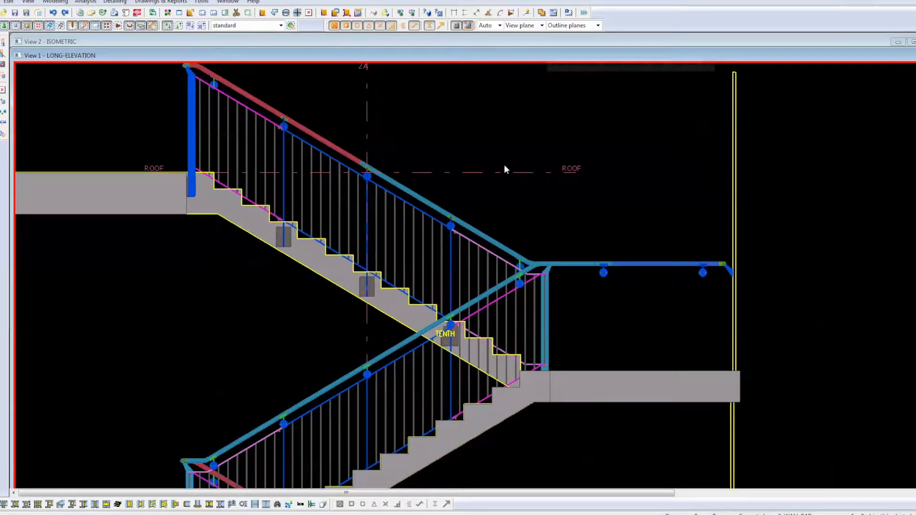
Compare cores 2A and 1A in the long elevation by selecting the middle balustrade panel on each top flight
scroll(487, 185, "down", 5)
middle_click_drag(475, 175, 460, 110)
scroll(468, 164, "down", 2)
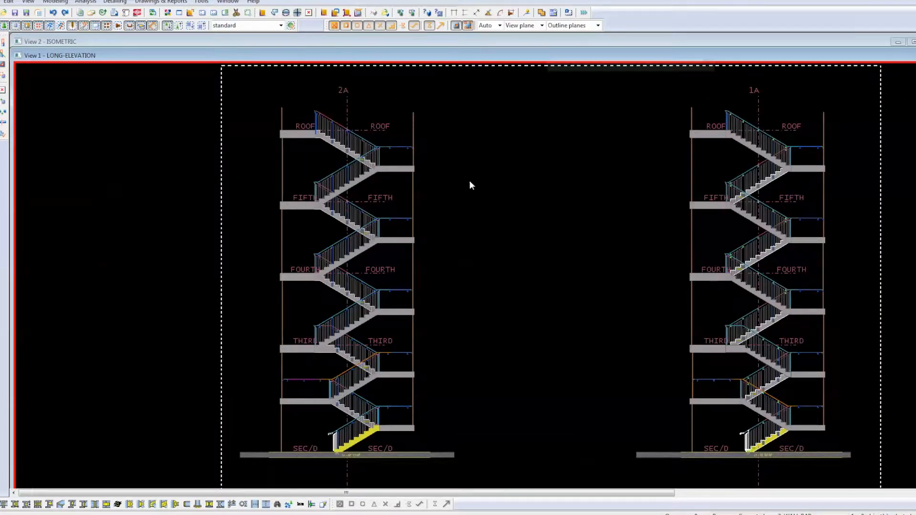
scroll(764, 140, "up", 3)
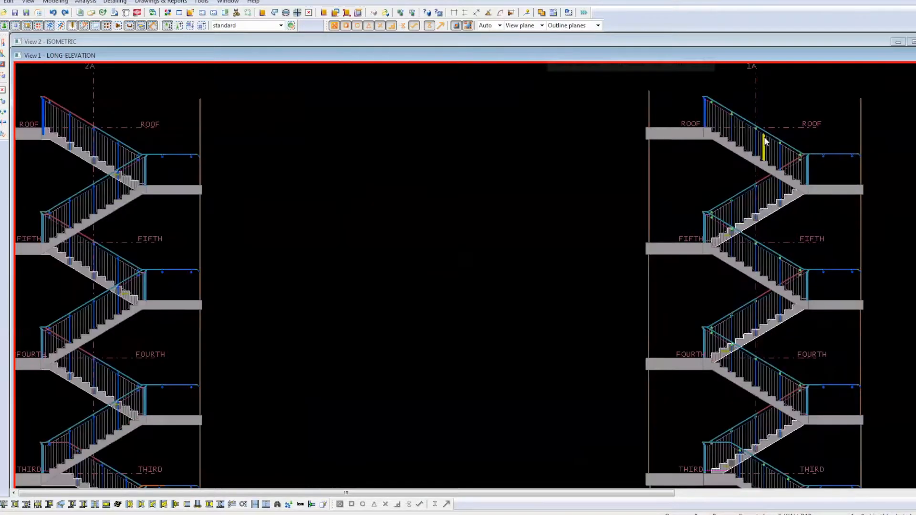
scroll(764, 140, "down", 1)
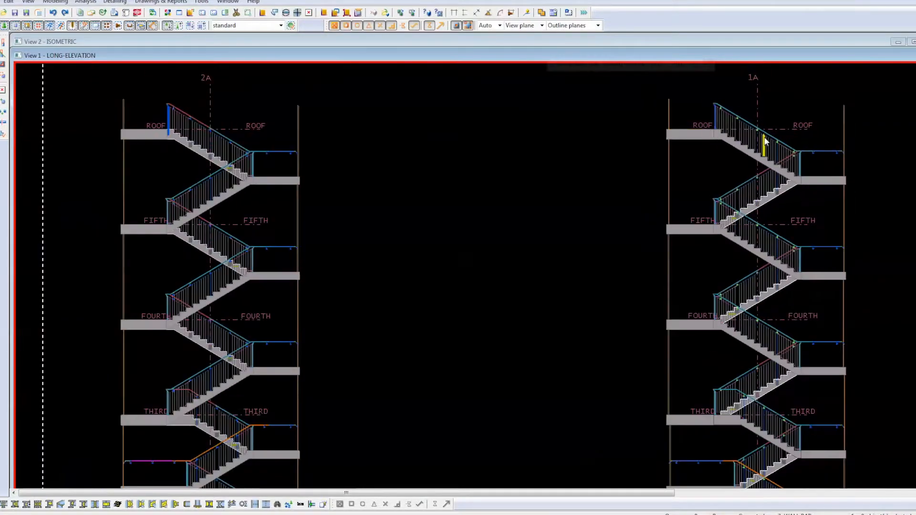
left_click(219, 144)
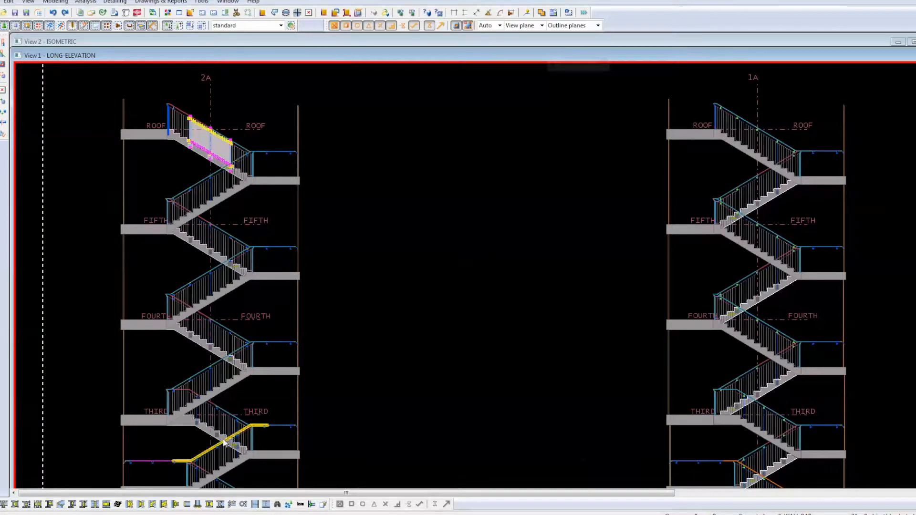
left_click(762, 160)
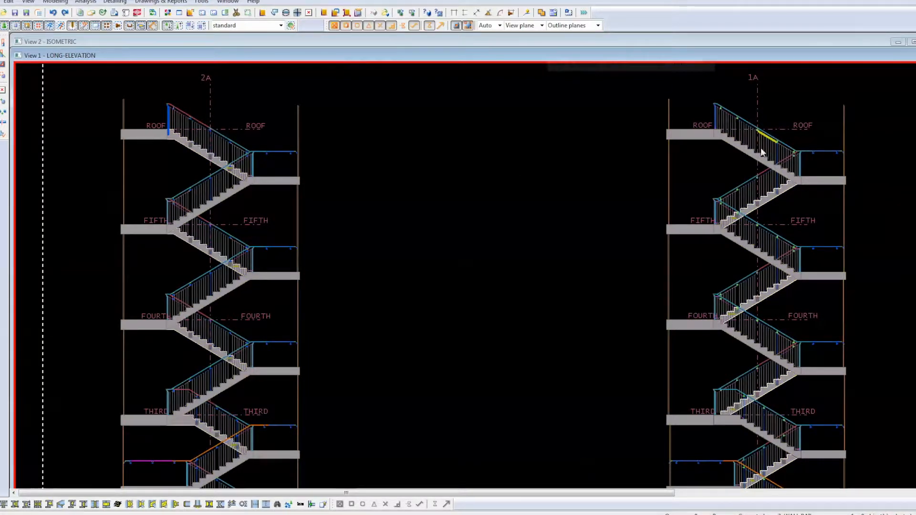
left_click(771, 151)
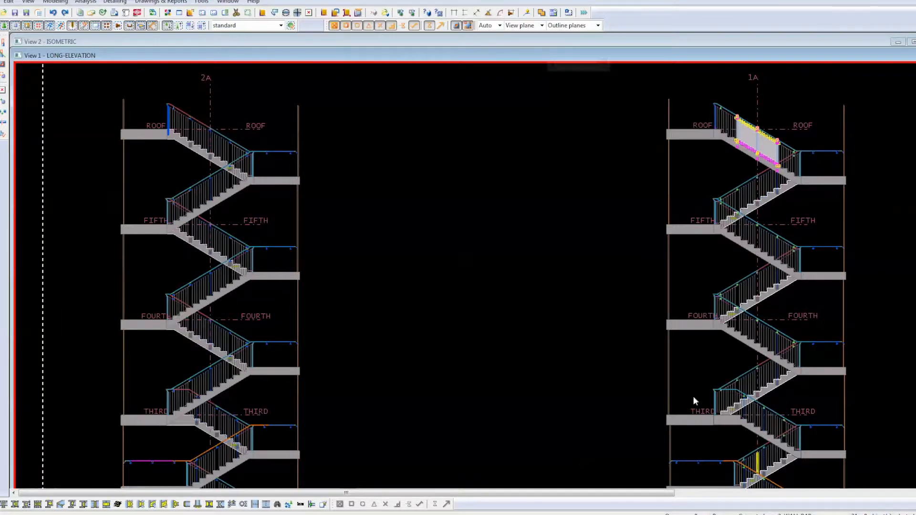
Examine the balustrade and flight junction at the fifth-floor landing of core 1A
scroll(694, 399, "up", 2)
scroll(765, 144, "up", 1)
middle_click_drag(766, 144, 504, 198)
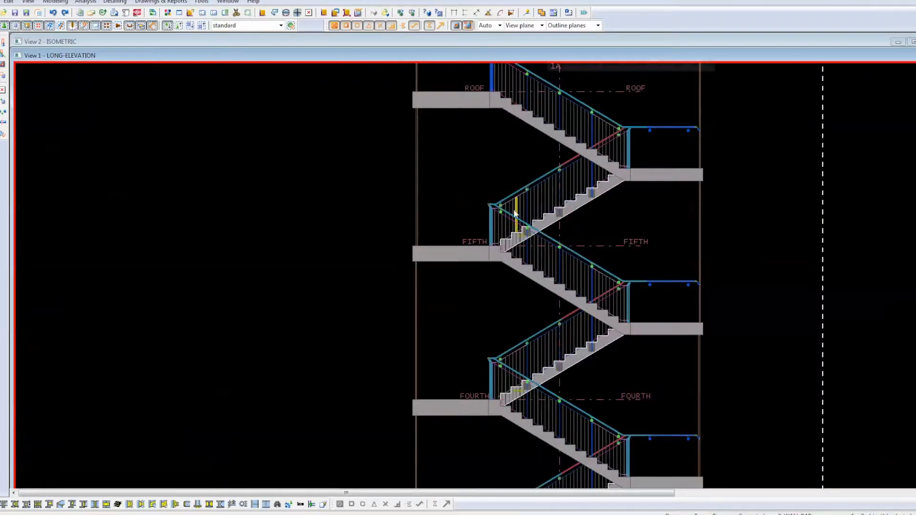
scroll(512, 209, "up", 8)
scroll(512, 209, "down", 1)
scroll(620, 161, "up", 3)
scroll(499, 267, "up", 3)
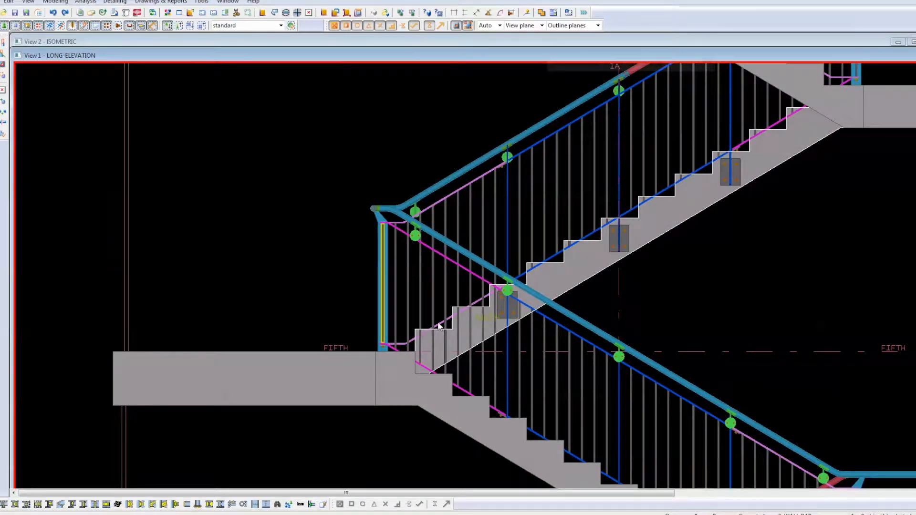
scroll(769, 213, "down", 3)
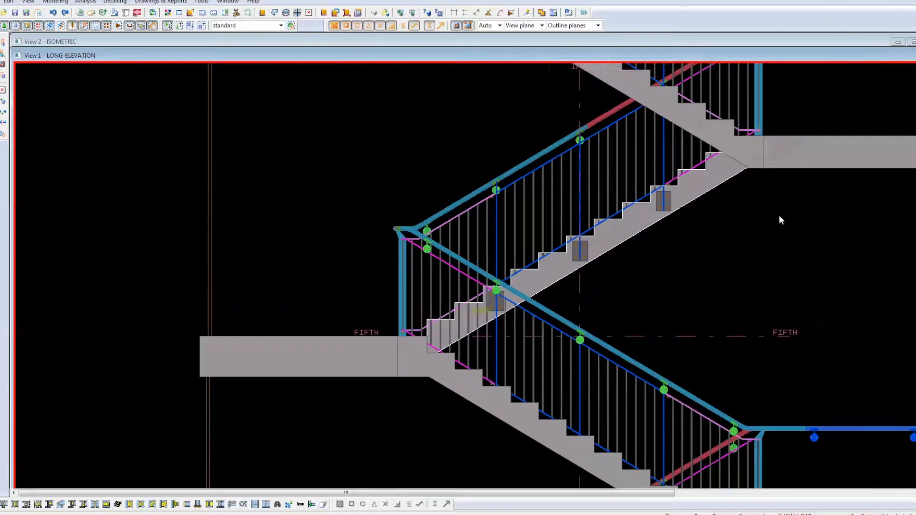
Compare the two cores in the Tekla elevation, and switch to AutoCAD to examine both plain stair sections and the top flight's polyline
scroll(354, 176, "down", 1)
scroll(168, 189, "down", 1)
middle_click_drag(167, 190, 318, 200)
middle_click_drag(599, 179, 539, 172)
scroll(539, 172, "down", 1)
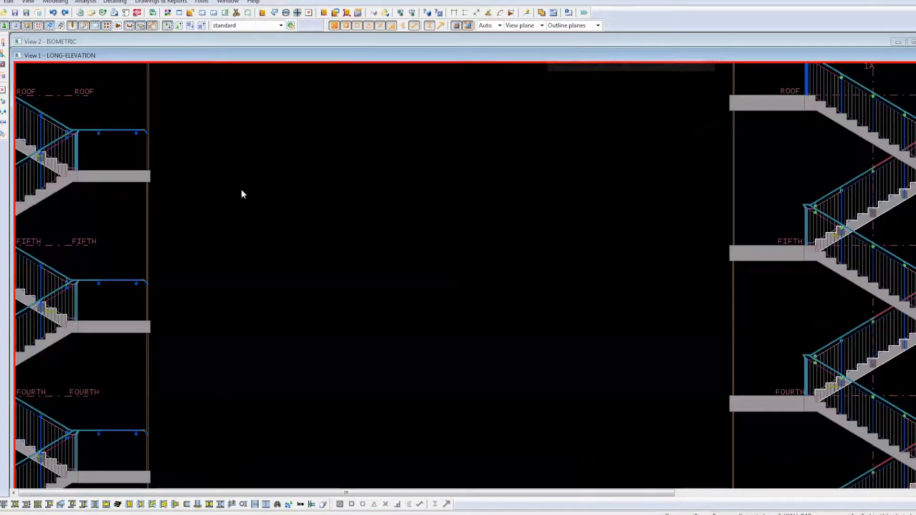
middle_click_drag(242, 190, 411, 190)
scroll(414, 173, "down", 1)
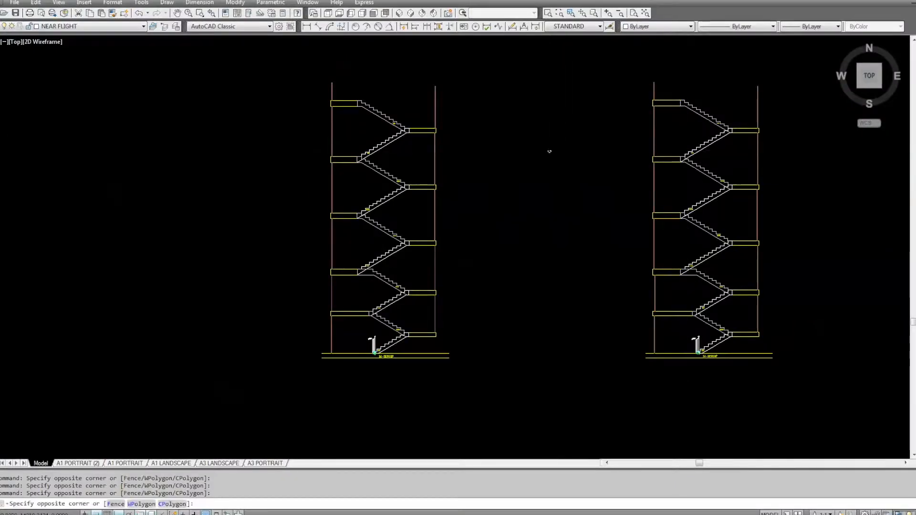
middle_click_drag(528, 162, 470, 164)
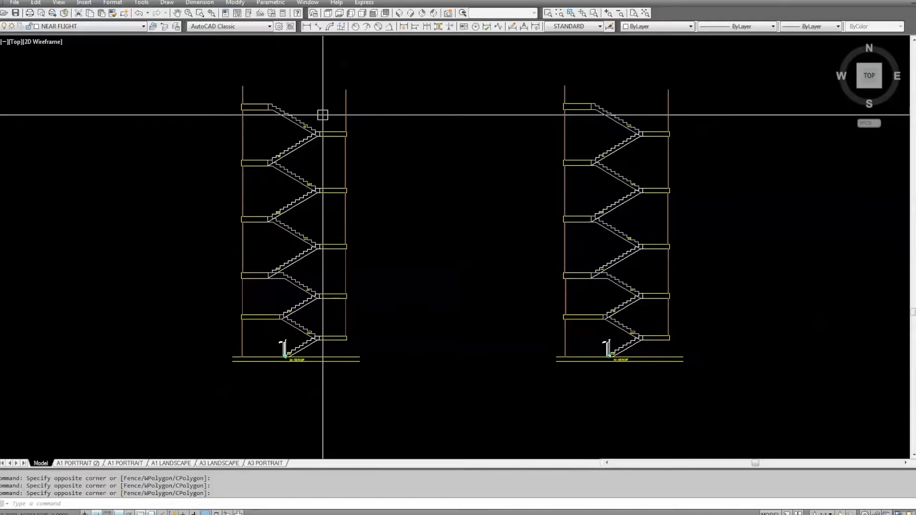
mouse_move(323, 126)
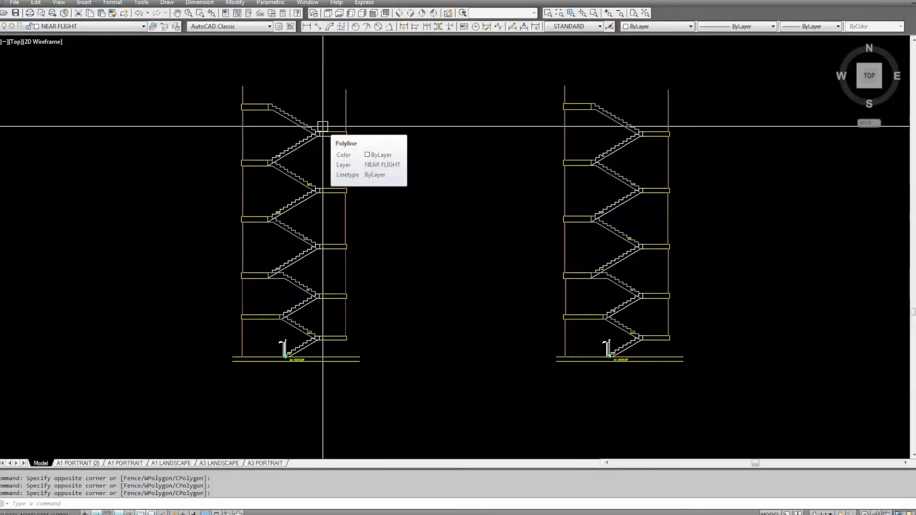
Turn on the LASER layer and examine the laser datum lines at the upper landings of the first stair section
left_click(91, 27)
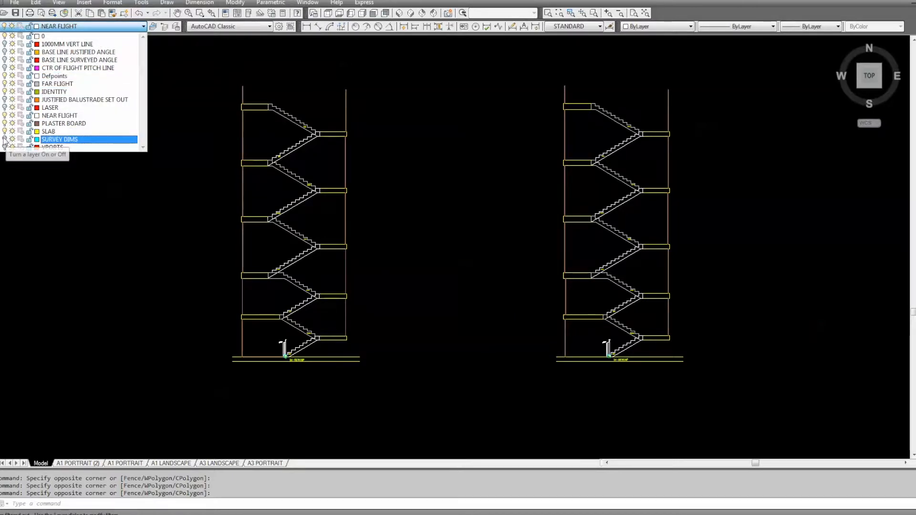
left_click(4, 108)
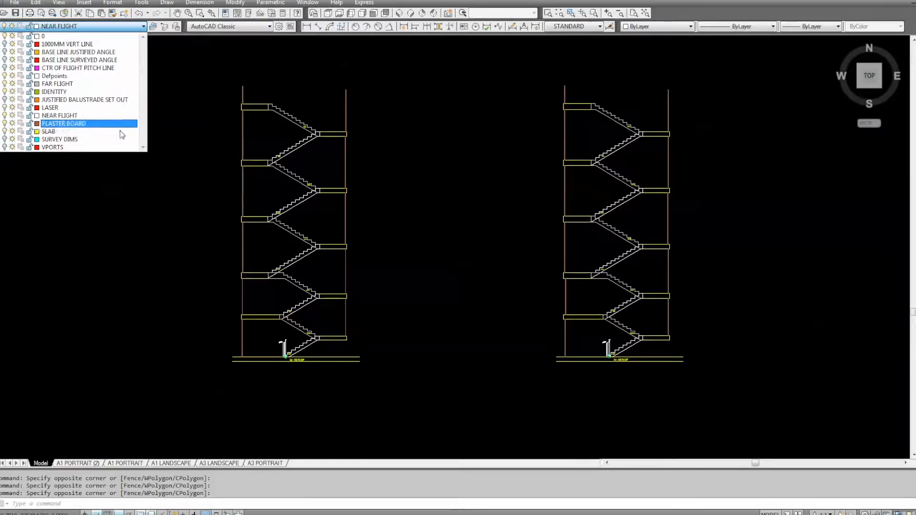
left_click(206, 134)
scroll(267, 95, "up", 6)
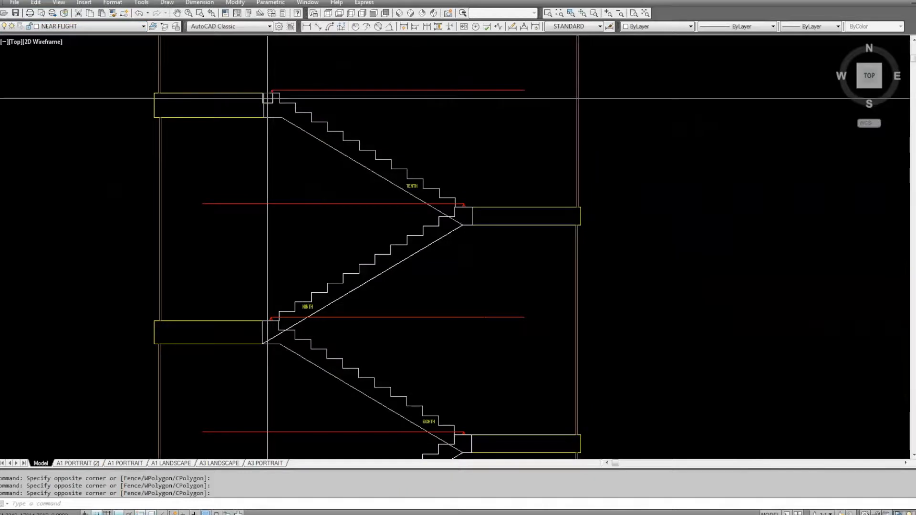
Turn on the SURVEY DIMS layer and examine the survey dimensions around the tenth flight of the first stair section
middle_click_drag(283, 150, 286, 204)
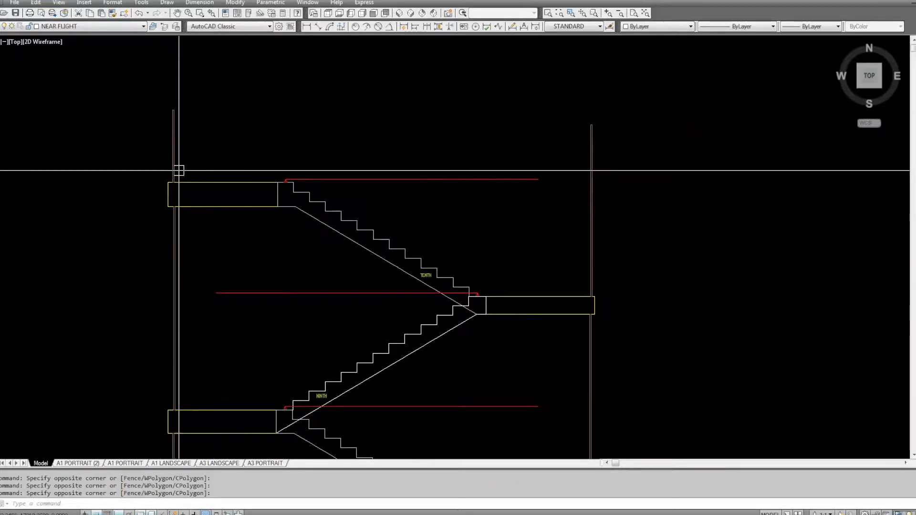
scroll(374, 165, "down", 4)
scroll(385, 170, "down", 4)
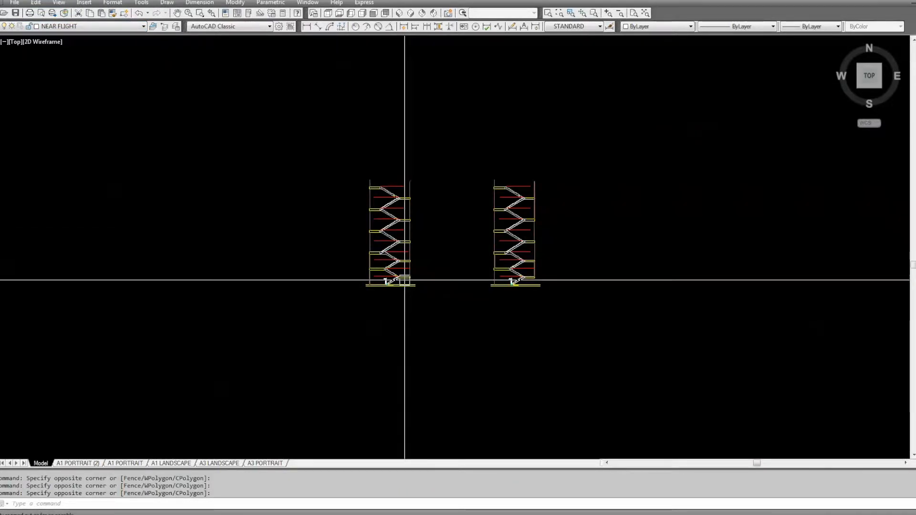
scroll(394, 192, "up", 7)
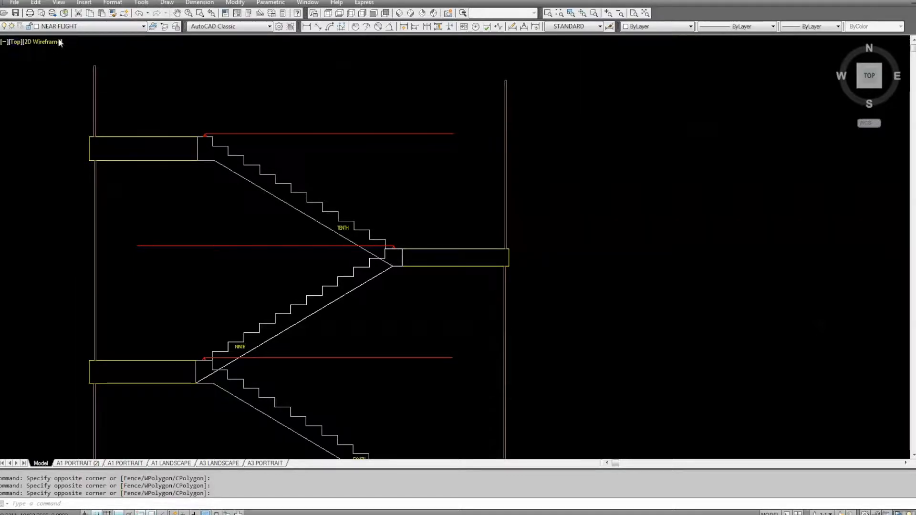
left_click(67, 27)
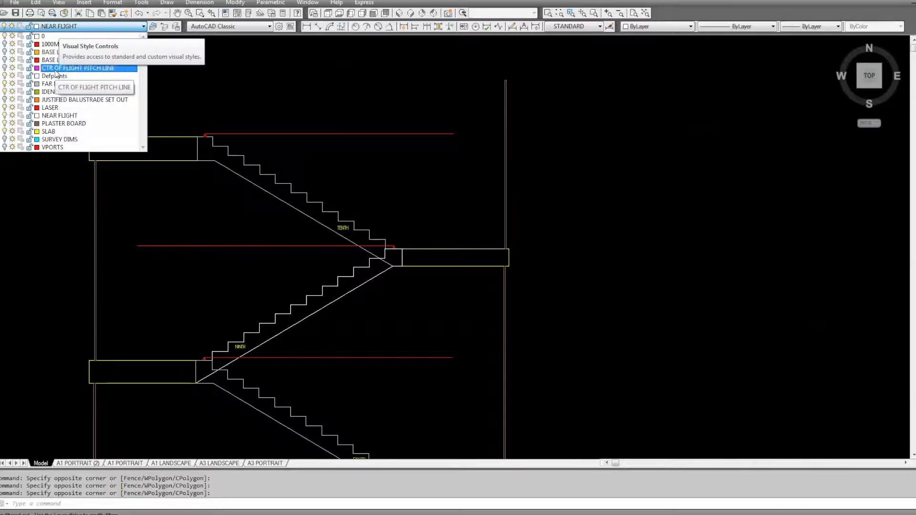
left_click(3, 139)
left_click(356, 176)
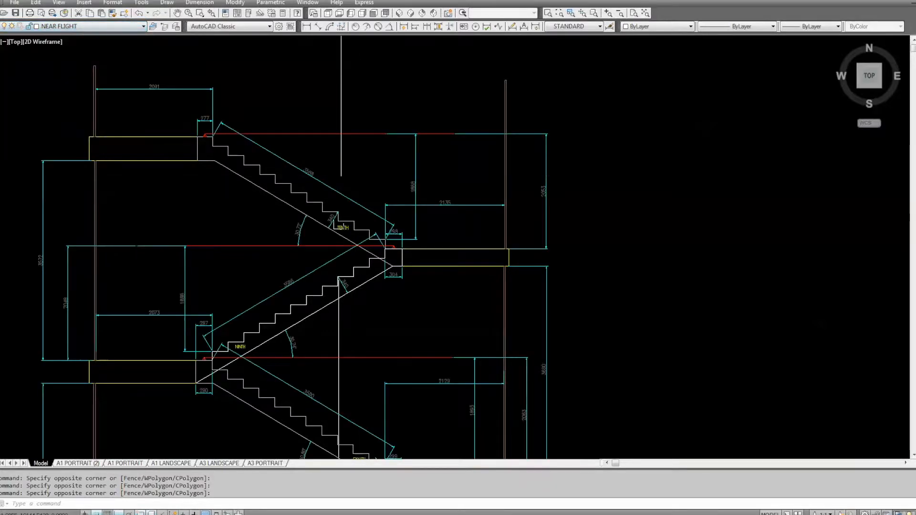
scroll(357, 243, "up", 2)
middle_click_drag(393, 131, 477, 176)
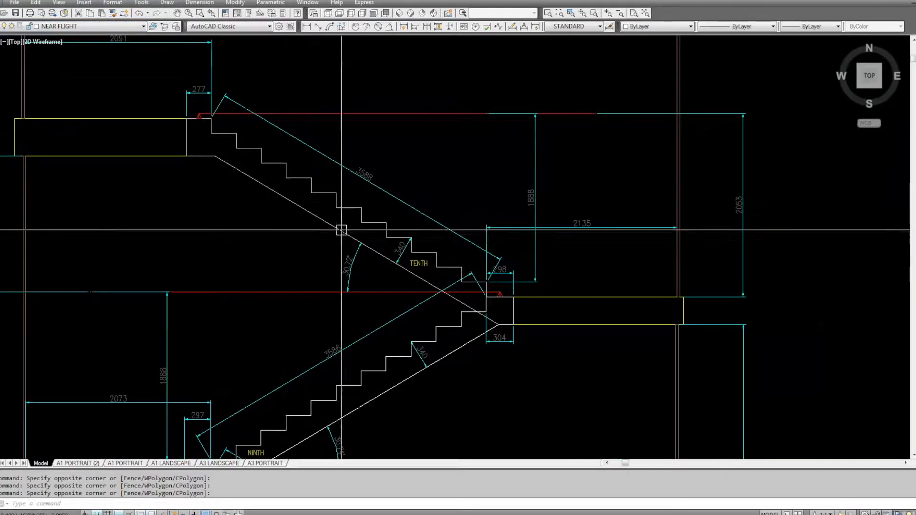
scroll(191, 100, "up", 6)
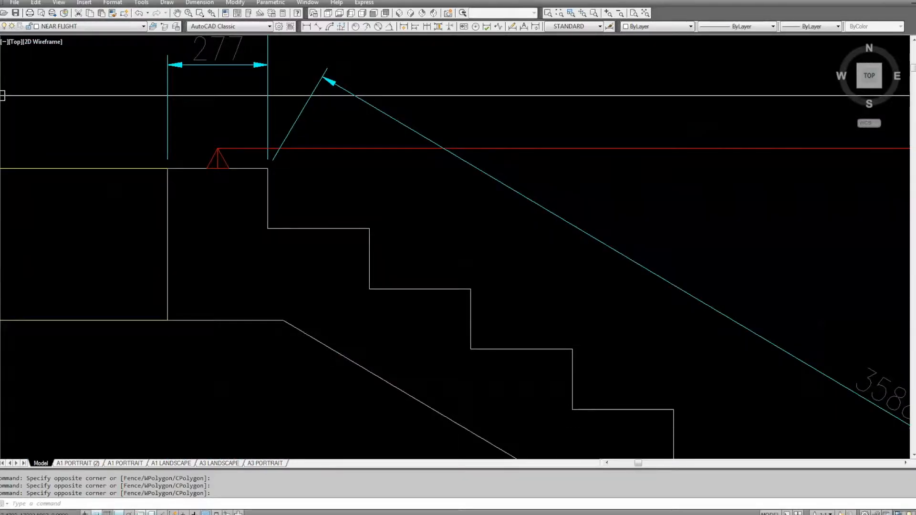
Draw a circle centred on the tenth flight's top nosing and passing through its bottom nosing
key("c")
key("Return")
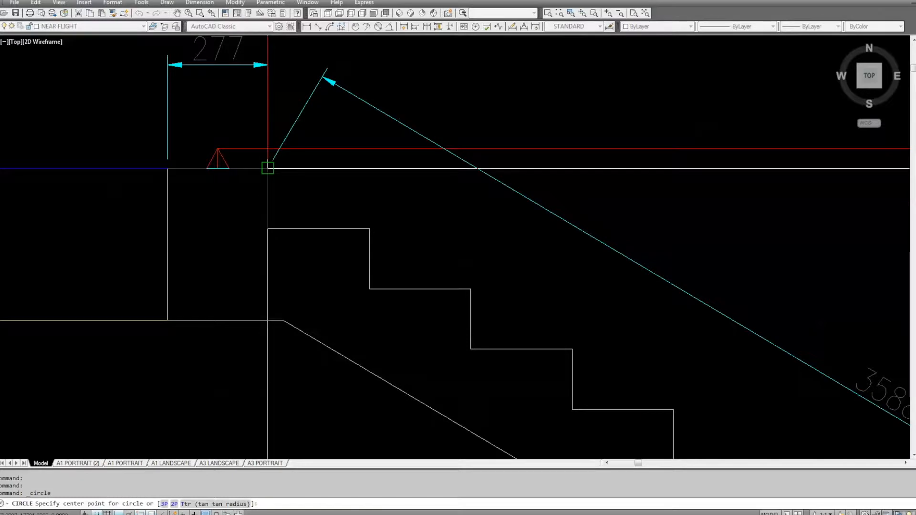
left_click(268, 168)
scroll(295, 202, "down", 2)
scroll(365, 237, "down", 2)
middle_click_drag(450, 298, 327, 188)
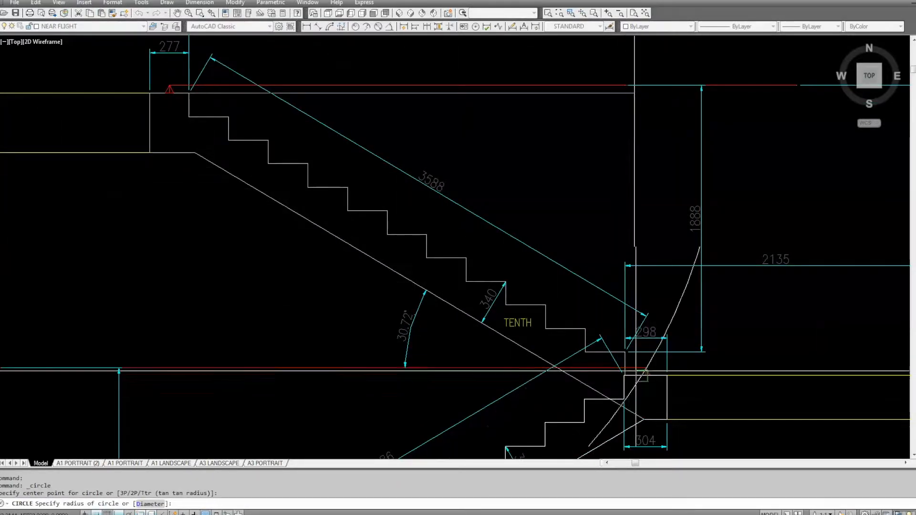
left_click(627, 352)
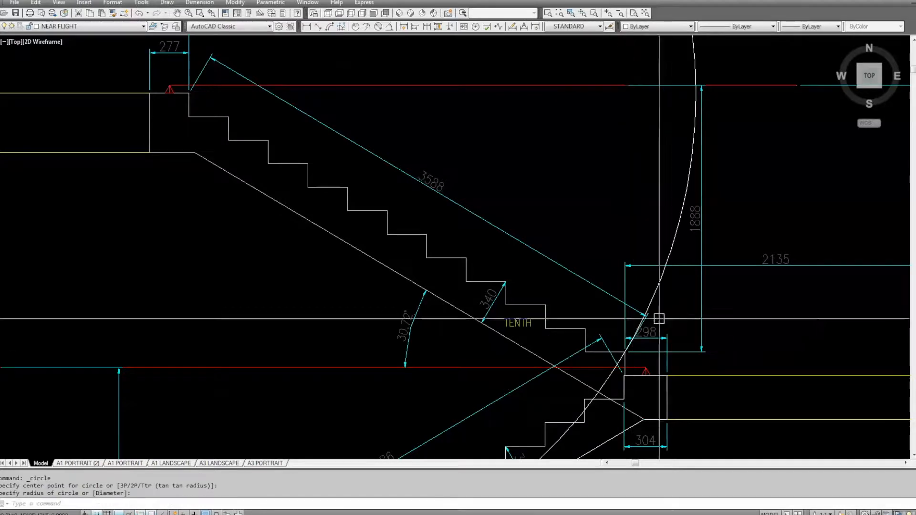
Copy the upper laser line down to the lower end of the 1888 vertical dimension
left_click(740, 85)
right_click(737, 133)
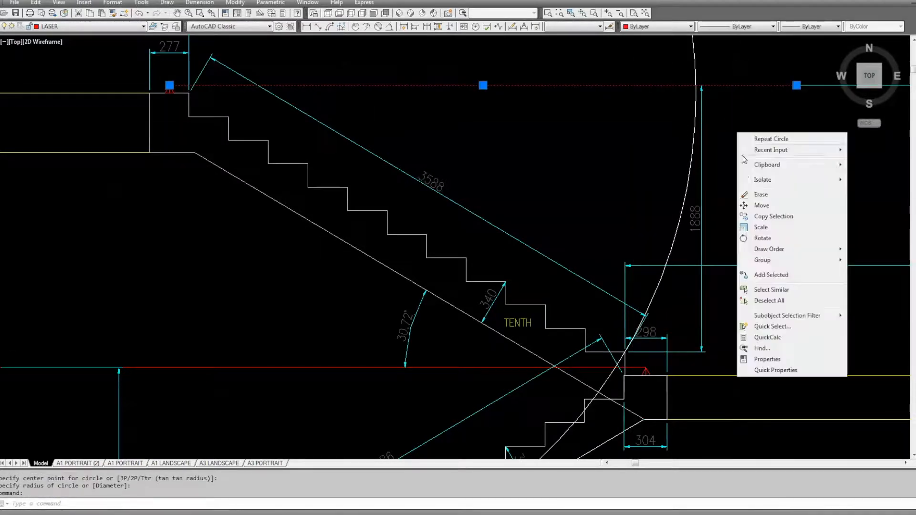
left_click(765, 217)
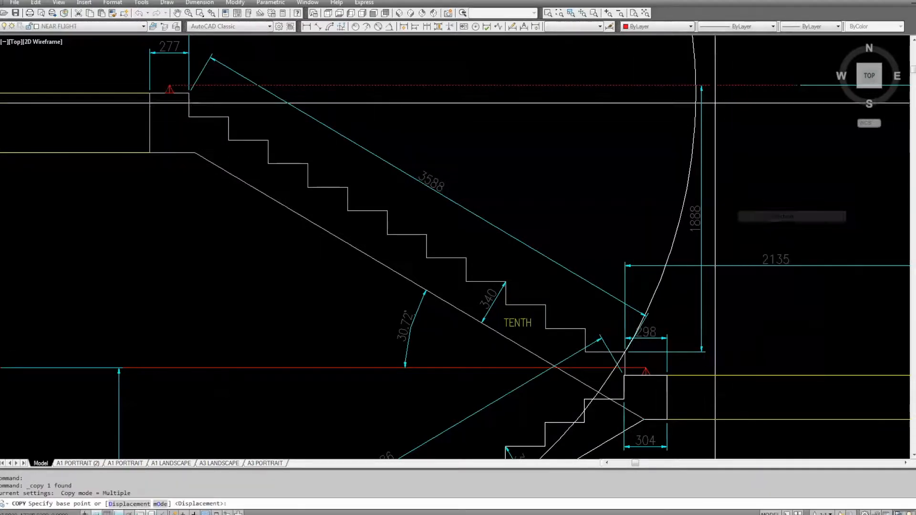
left_click(695, 85)
scroll(695, 85, "up", 6)
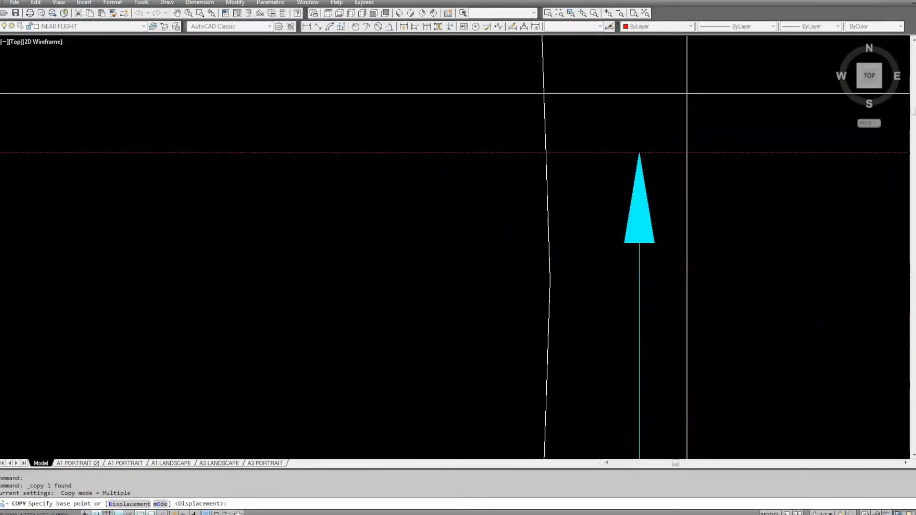
scroll(639, 153, "down", 4)
scroll(642, 397, "up", 5)
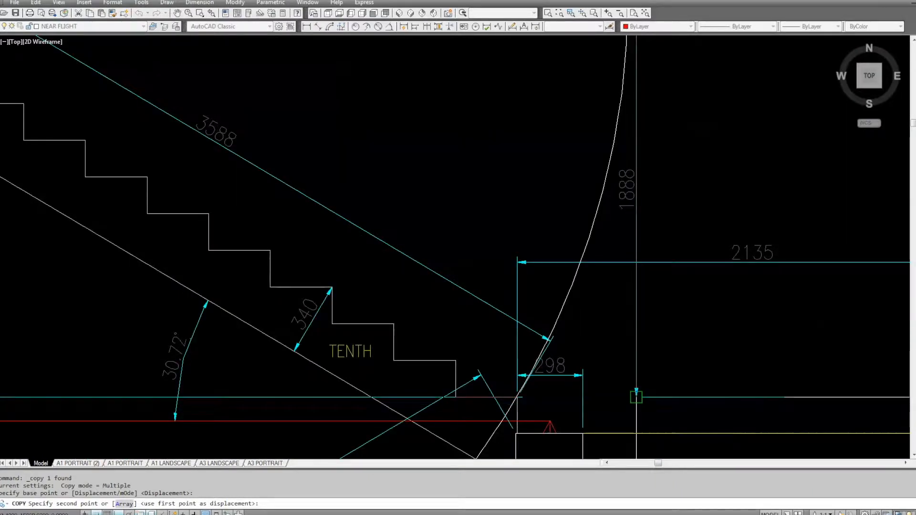
left_click(642, 397)
right_click(683, 334)
left_click(699, 340)
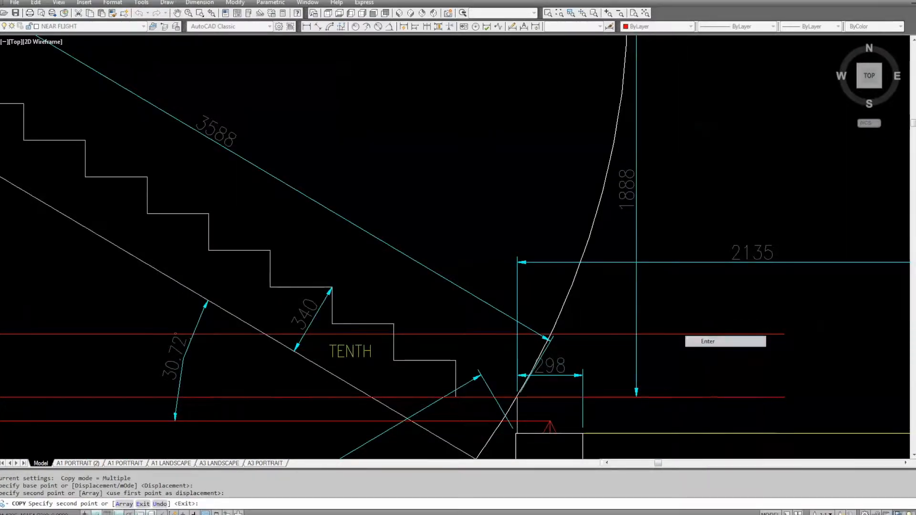
Draw a pitch line from the tenth flight's top nosing to where the circle meets the copied laser line
scroll(718, 341, "down", 5)
left_click(306, 26)
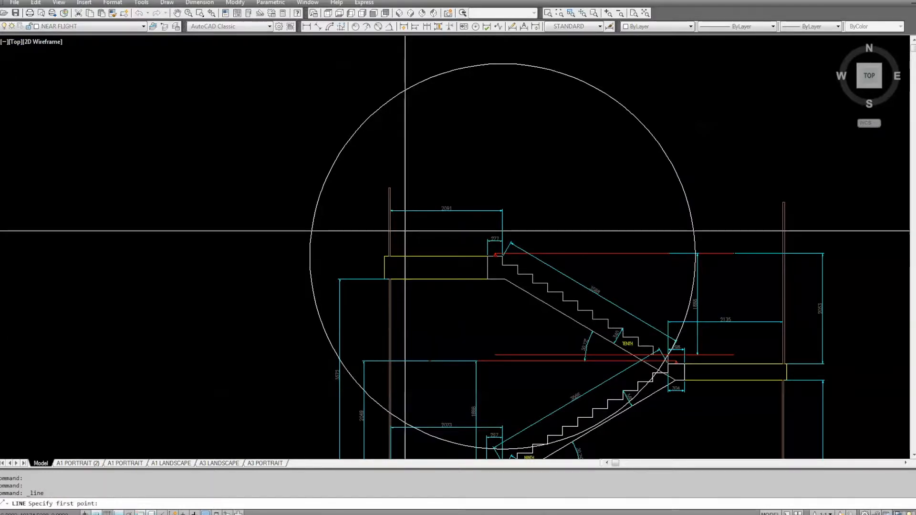
scroll(457, 298, "up", 3)
left_click(643, 130)
scroll(654, 250, "down", 5)
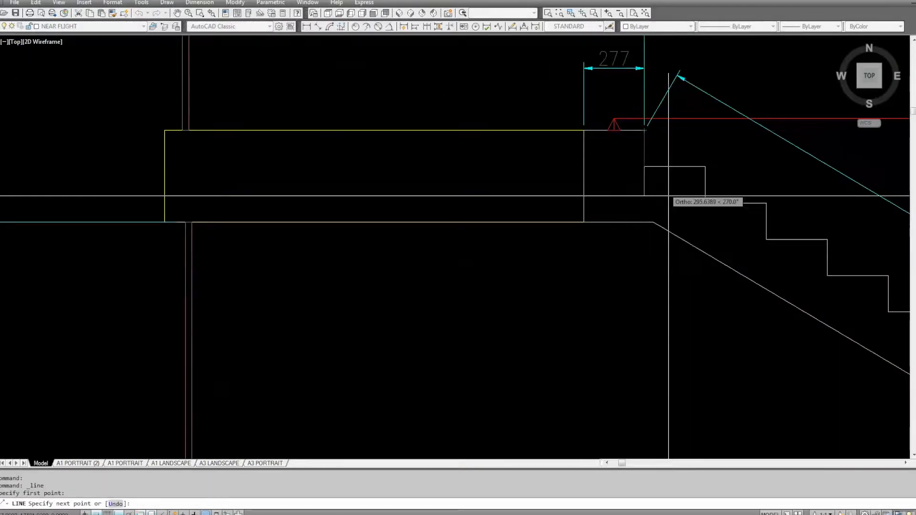
scroll(422, 235, "up", 5)
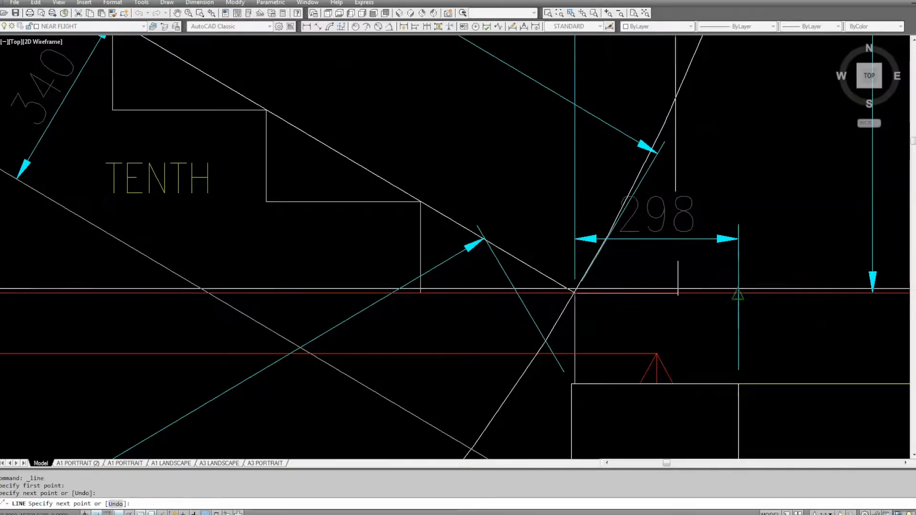
right_click(722, 185)
left_click(732, 188)
Select the pitch line and the tenth flight's polyline to examine how they align, and clear the selection
left_click(355, 164)
scroll(334, 196, "down", 6)
middle_click_drag(453, 206, 511, 214)
scroll(474, 211, "up", 6)
middle_click_drag(426, 195, 460, 250)
scroll(460, 247, "down", 6)
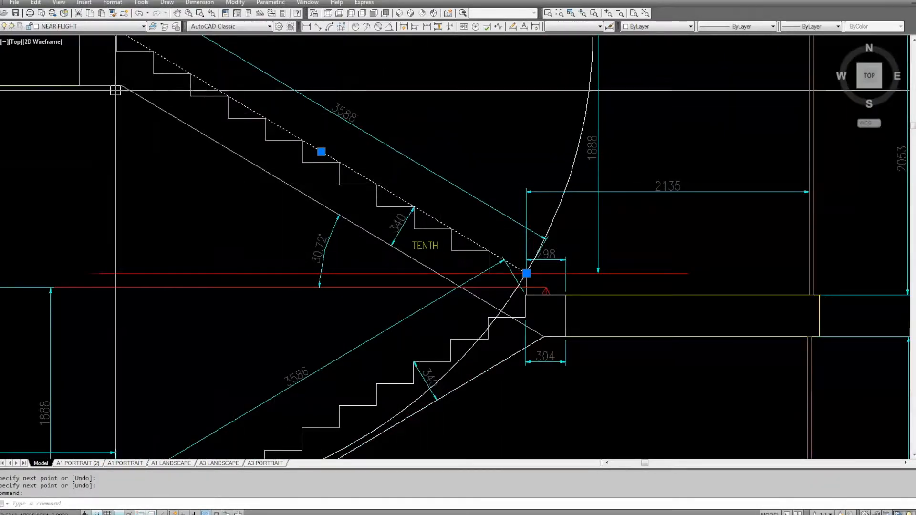
middle_click_drag(113, 72, 192, 175)
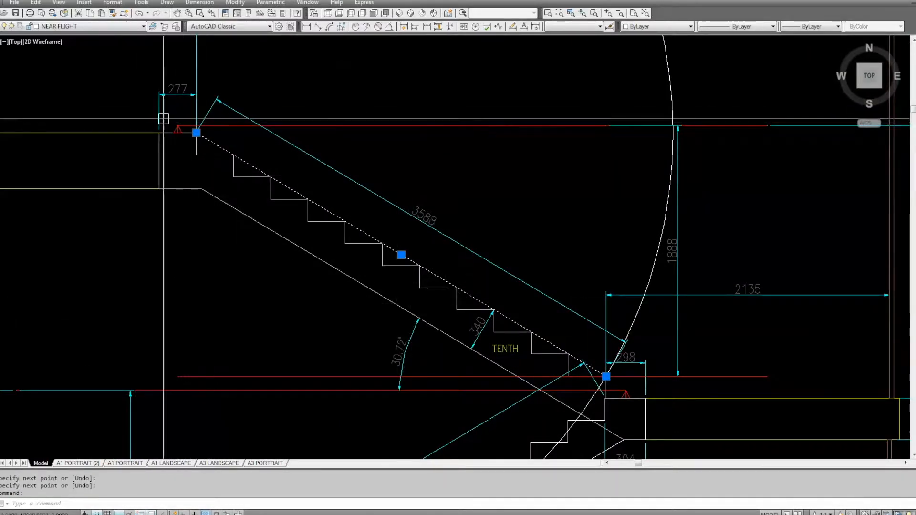
left_click(421, 324)
left_click(151, 343)
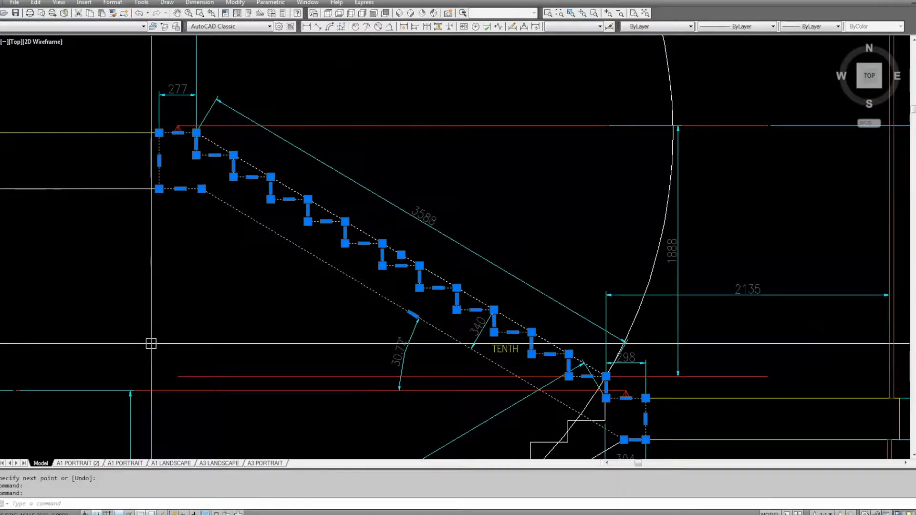
left_click(398, 179)
key("Escape")
key("Escape")
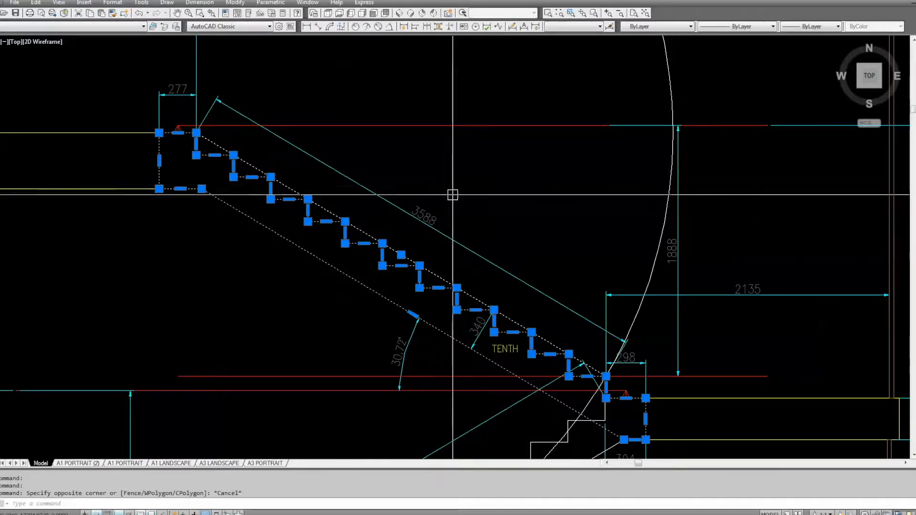
Erase the pitch line and the construction circle from the tenth flight
left_click(327, 209)
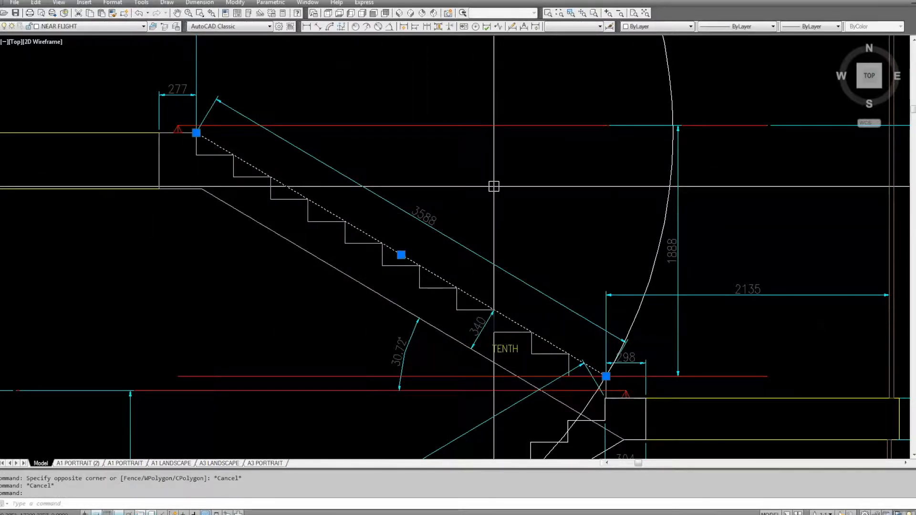
key("Delete")
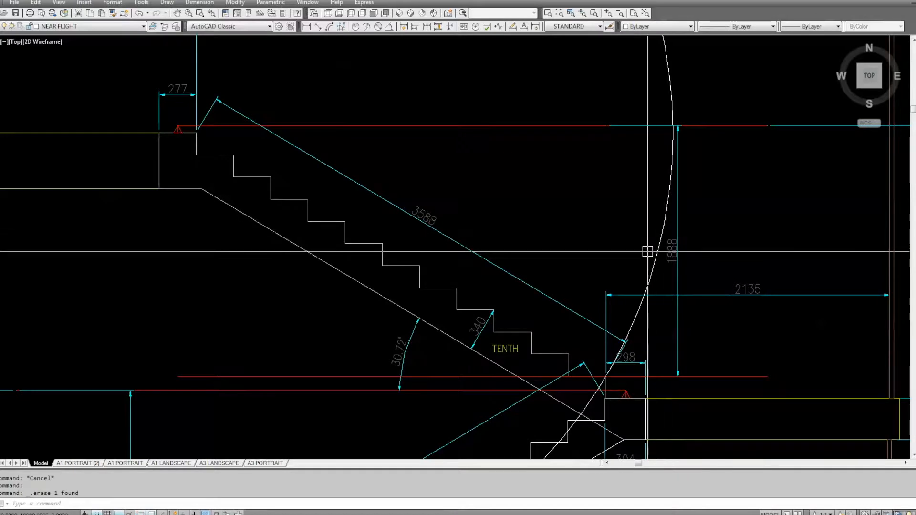
left_click(649, 266)
key("Delete")
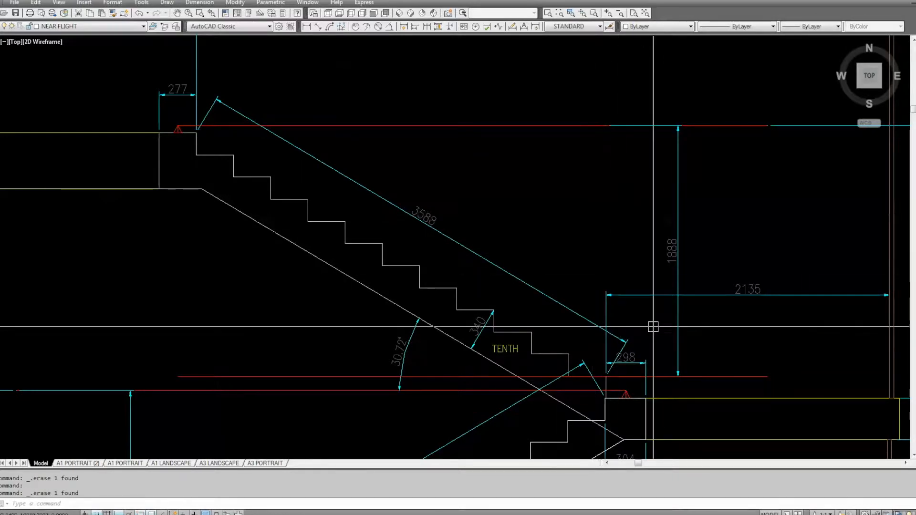
Examine the bottom of the tenth flight at the half landing, and erase the copied laser line there
middle_click_drag(652, 287, 639, 199)
scroll(640, 194, "down", 2)
scroll(641, 239, "up", 6)
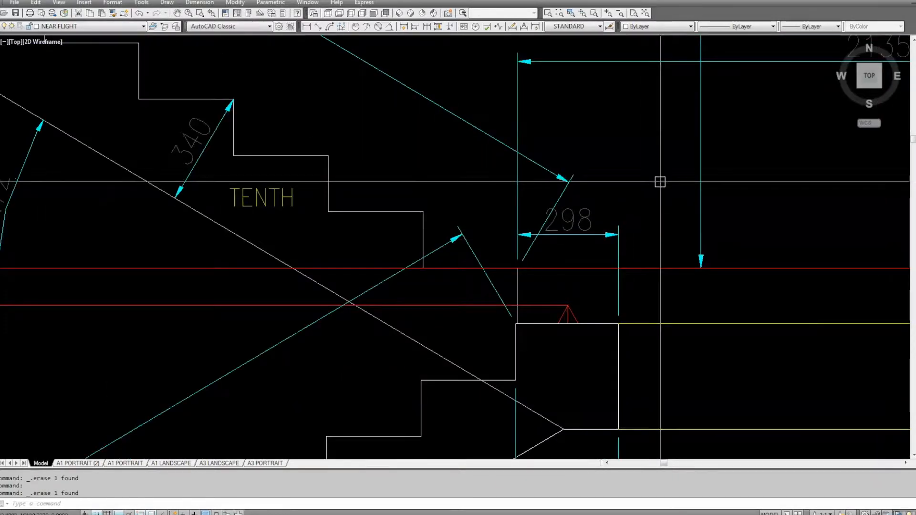
left_click(659, 181)
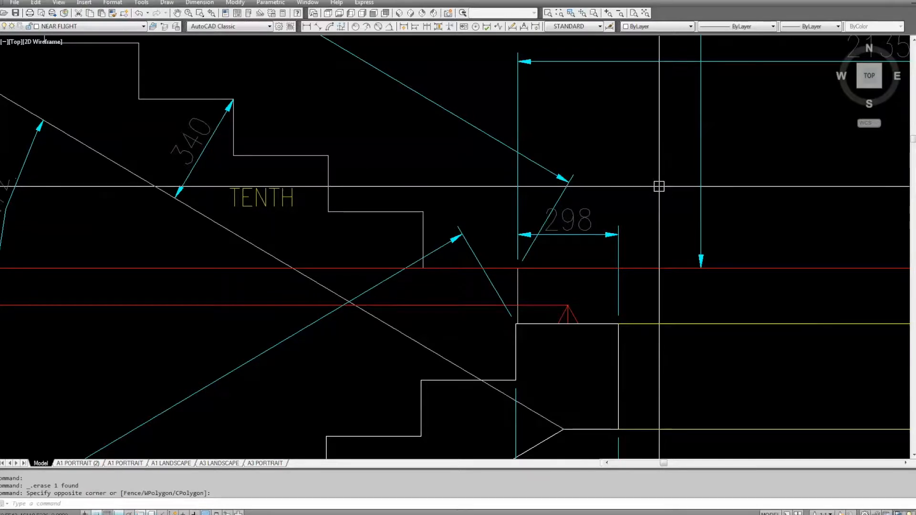
scroll(658, 186, "down", 3)
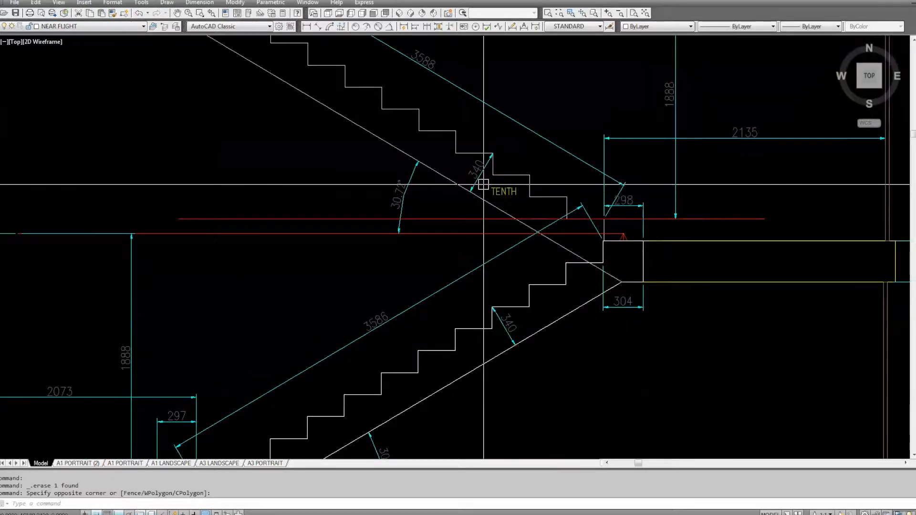
scroll(497, 239, "up", 1)
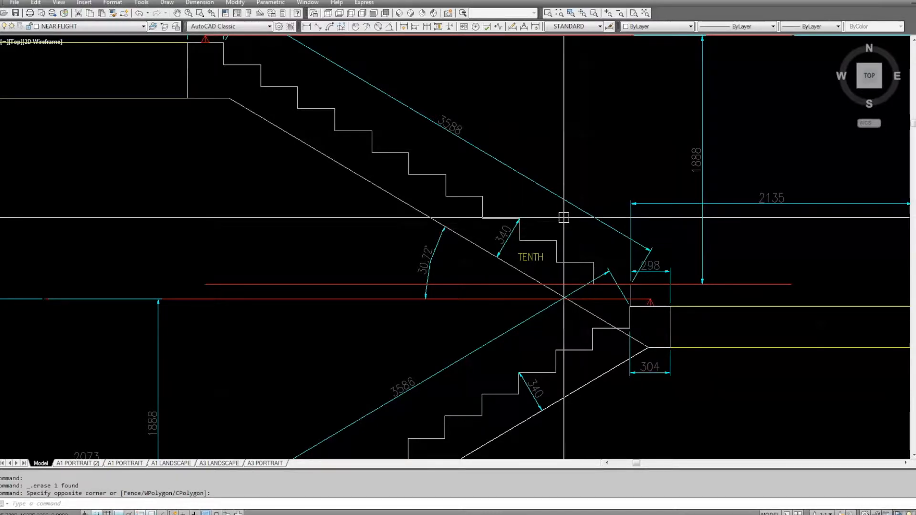
middle_click_drag(494, 184, 505, 184)
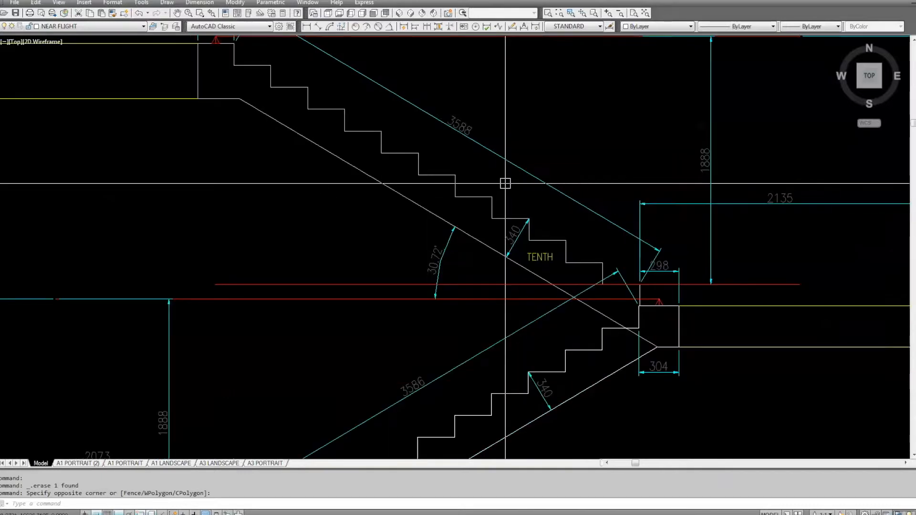
left_click(777, 284)
key("Delete")
Examine the survey dimensions of the tenth, ninth and eighth flights in the first stair section
left_click(803, 251)
left_click(752, 257)
scroll(636, 243, "down", 4)
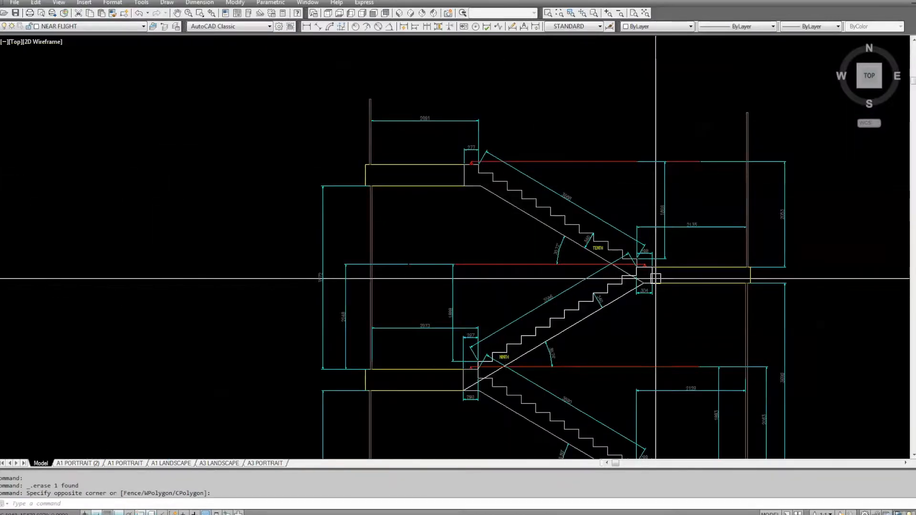
scroll(668, 282, "up", 3)
scroll(574, 171, "up", 2)
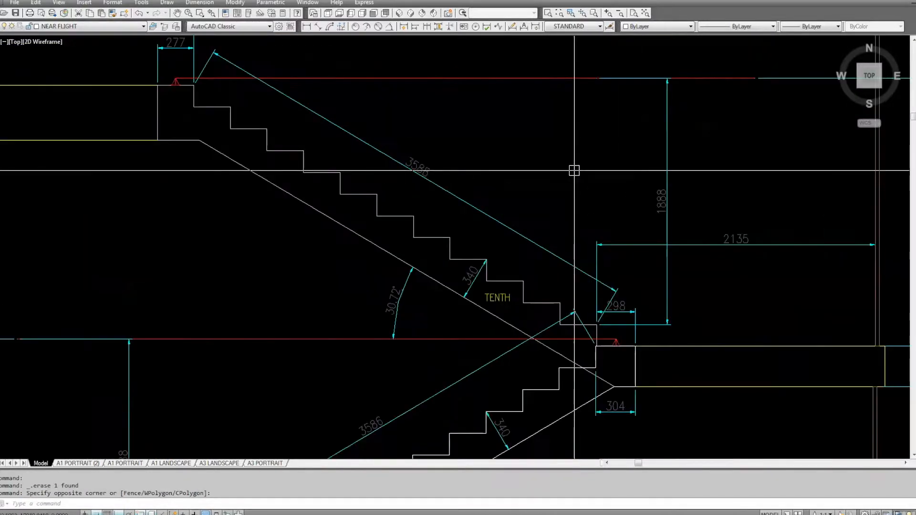
scroll(574, 170, "down", 4)
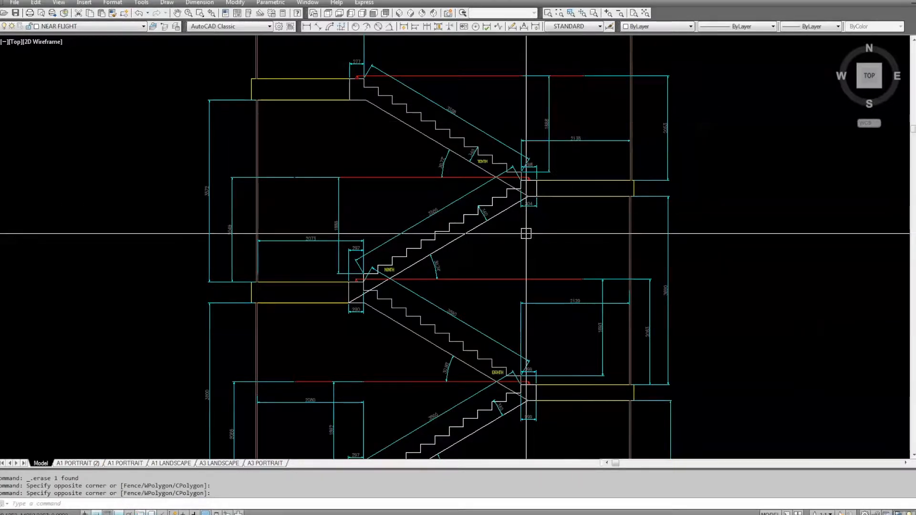
scroll(517, 243, "up", 4)
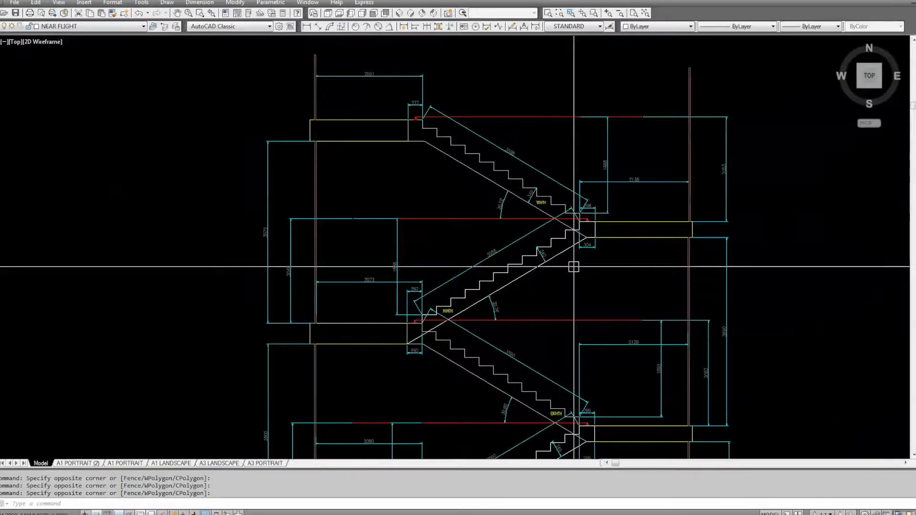
scroll(573, 267, "down", 4)
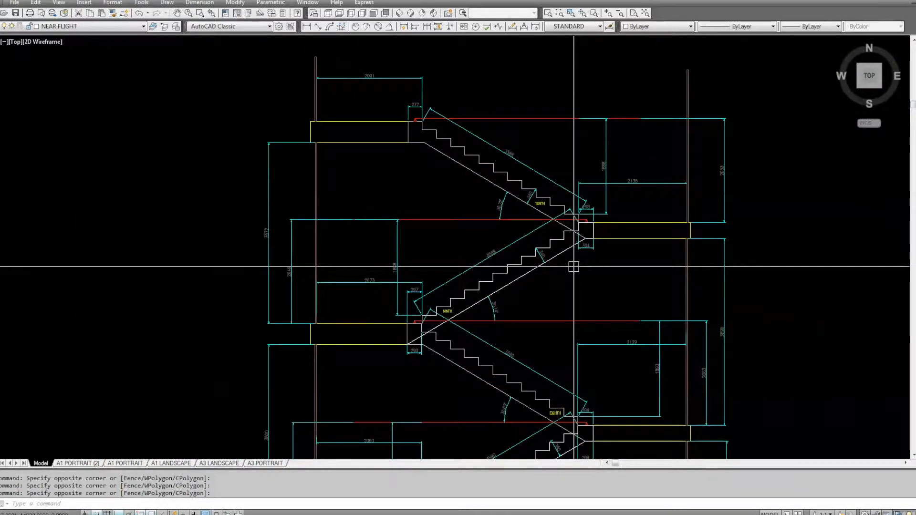
Examine the survey dimensions and laser lines around the tenth and ninth flights in the first stair section
scroll(574, 266, "down", 6)
scroll(585, 103, "up", 5)
scroll(548, 239, "up", 5)
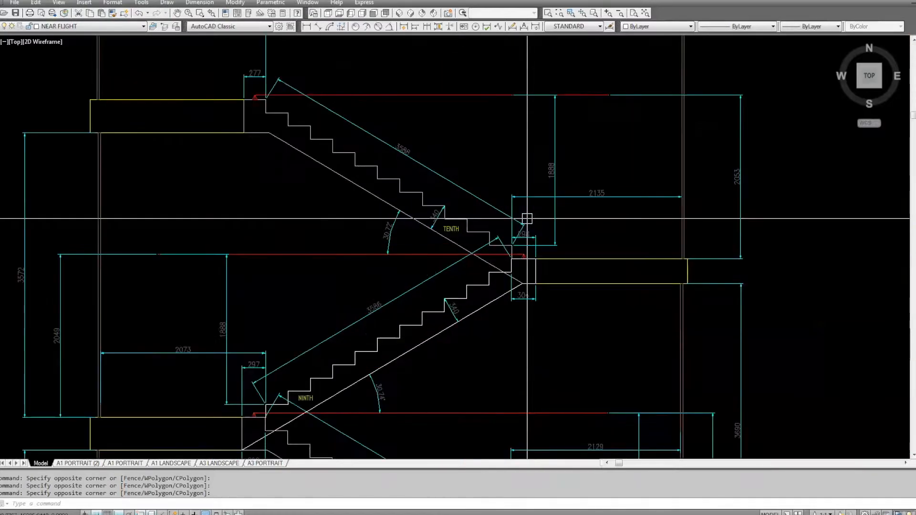
middle_click_drag(470, 143, 529, 134)
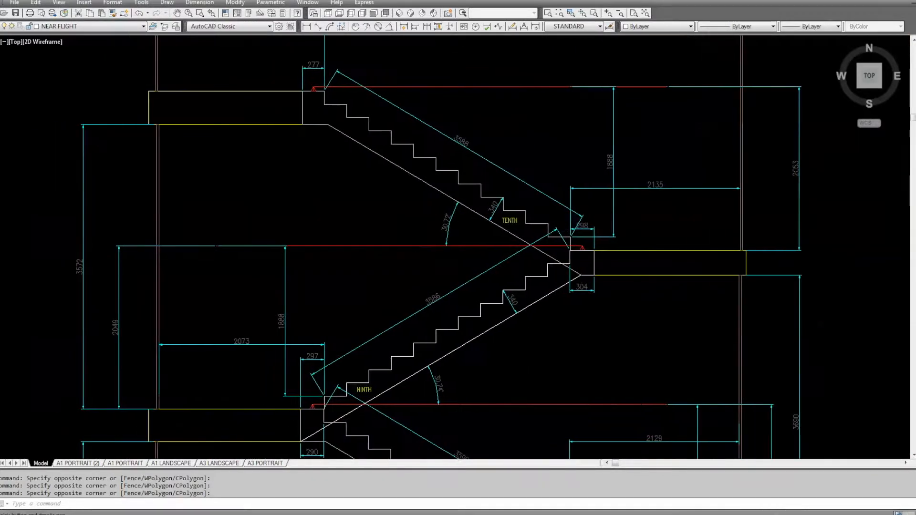
scroll(423, 122, "down", 6)
mouse_move(437, 409)
middle_mouse_down()
mouse_move(419, 282)
mouse_move(412, 395)
middle_mouse_up()
scroll(443, 145, "up", 6)
middle_click_drag(473, 176, 584, 233)
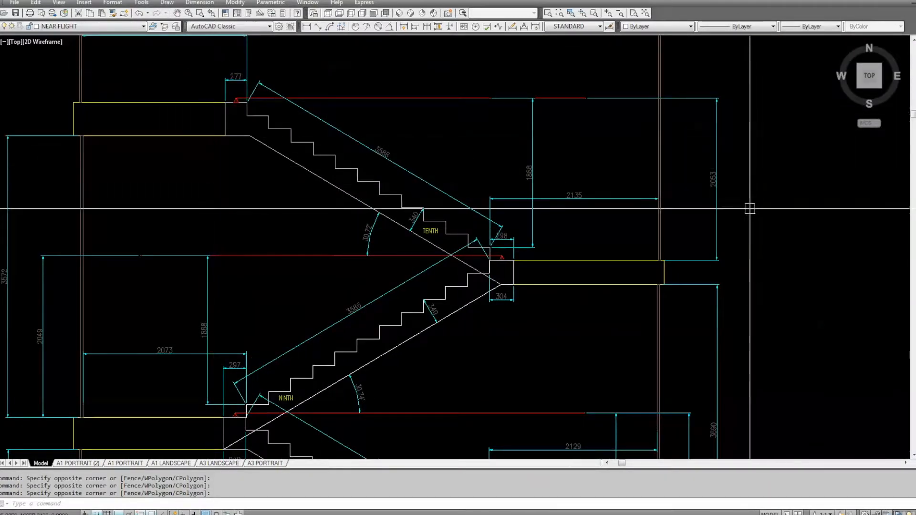
middle_click_drag(557, 345, 652, 346)
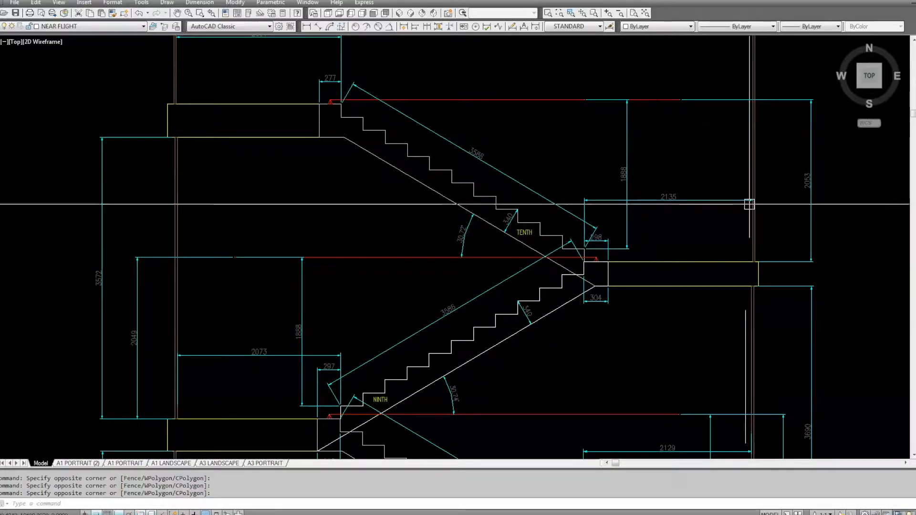
middle_click_drag(615, 339, 591, 220)
Examine the survey dimensions of the flights from the eighth down to the bottom landing, including the fifth flight
scroll(476, 307, "down", 3)
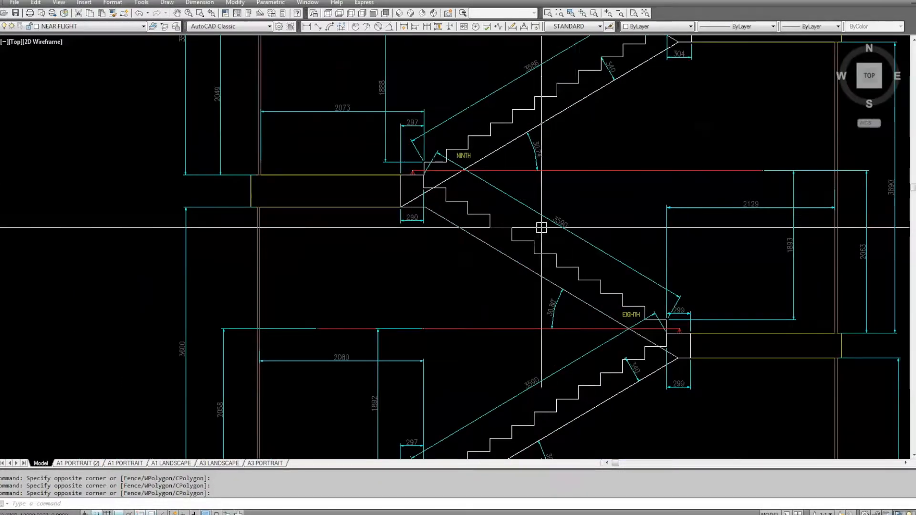
scroll(380, 172, "down", 2)
scroll(522, 256, "up", 2)
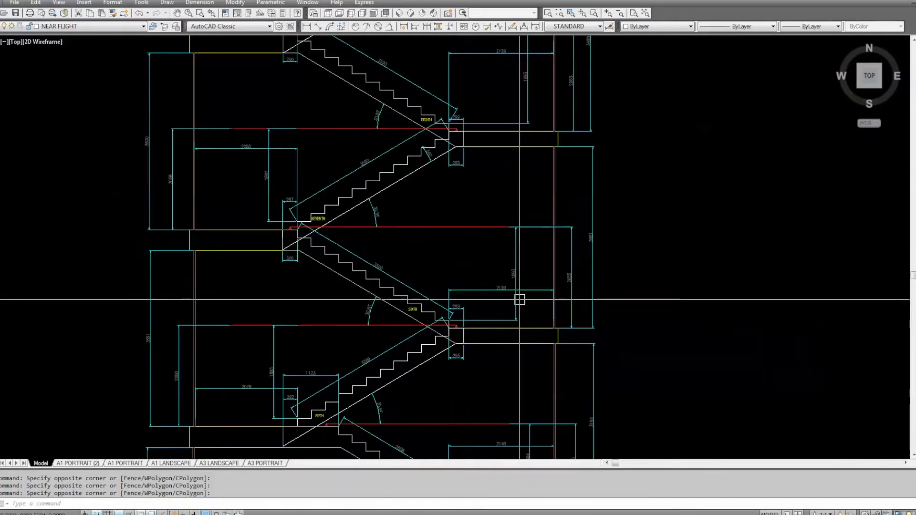
middle_click_drag(516, 369, 586, 213)
scroll(584, 253, "down", 2)
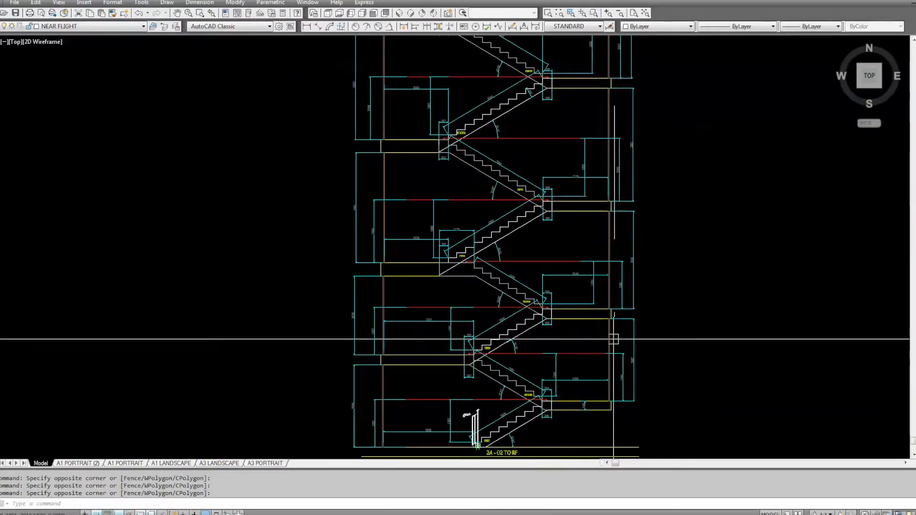
scroll(510, 245, "up", 4)
scroll(507, 244, "up", 2)
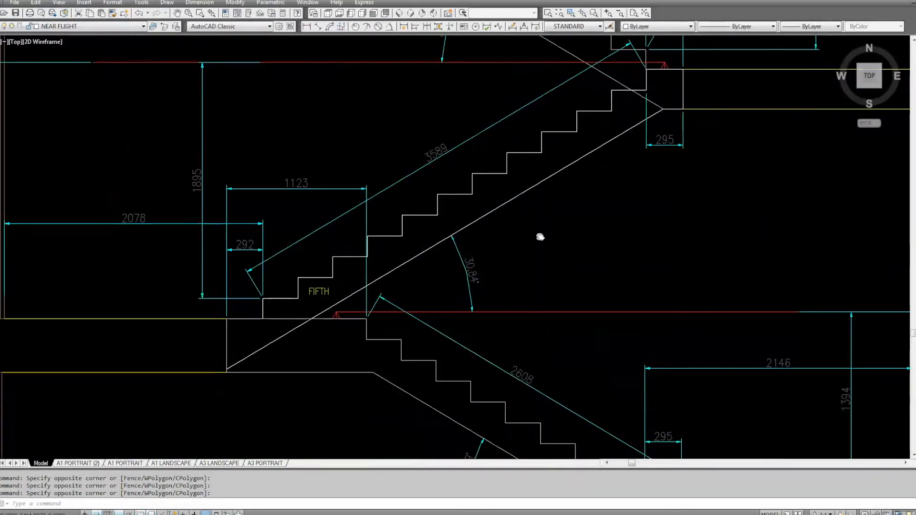
middle_click_drag(539, 237, 519, 277)
scroll(519, 277, "down", 4)
middle_click_drag(530, 164, 523, 344)
scroll(526, 321, "up", 2)
middle_click_drag(524, 62, 509, 299)
middle_click_drag(478, 242, 472, 425)
Examine the soffit angle dimensions between the flights and laser lines, starting at the tenth and ninth flights
scroll(462, 264, "up", 4)
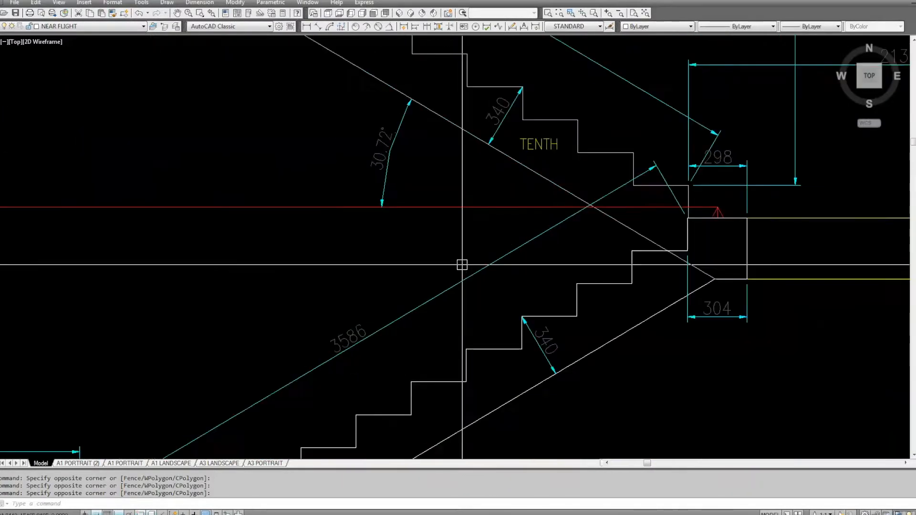
scroll(384, 146, "down", 2)
scroll(395, 155, "up", 5)
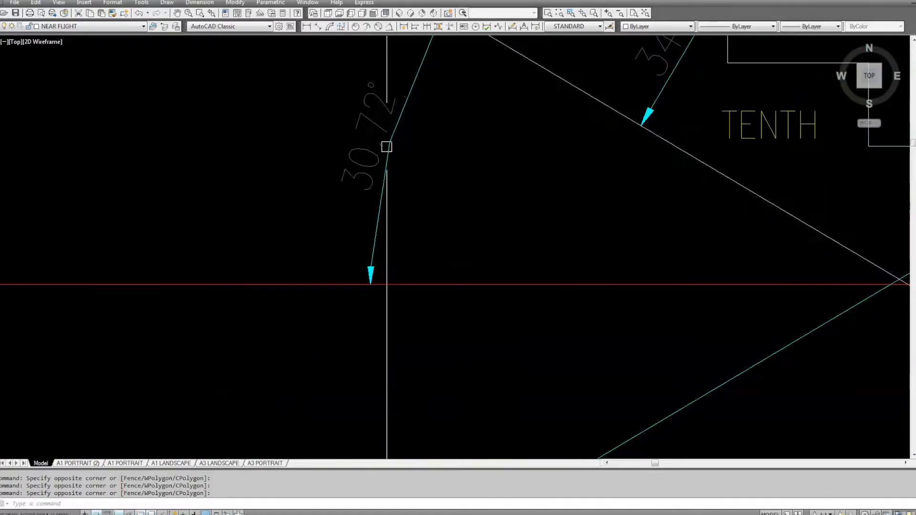
scroll(372, 123, "down", 4)
middle_click_drag(331, 321, 415, 113)
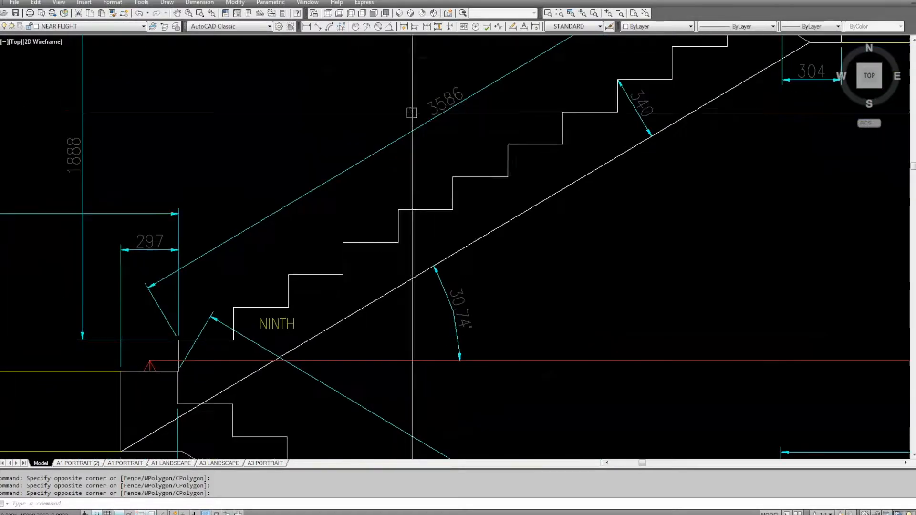
middle_click_drag(527, 345, 504, 197)
scroll(504, 196, "up", 4)
scroll(457, 149, "down", 4)
middle_click_drag(511, 286, 470, 249)
scroll(434, 263, "down", 2)
scroll(435, 263, "down", 2)
scroll(438, 262, "up", 4)
scroll(425, 265, "down", 6)
scroll(484, 259, "down", 2)
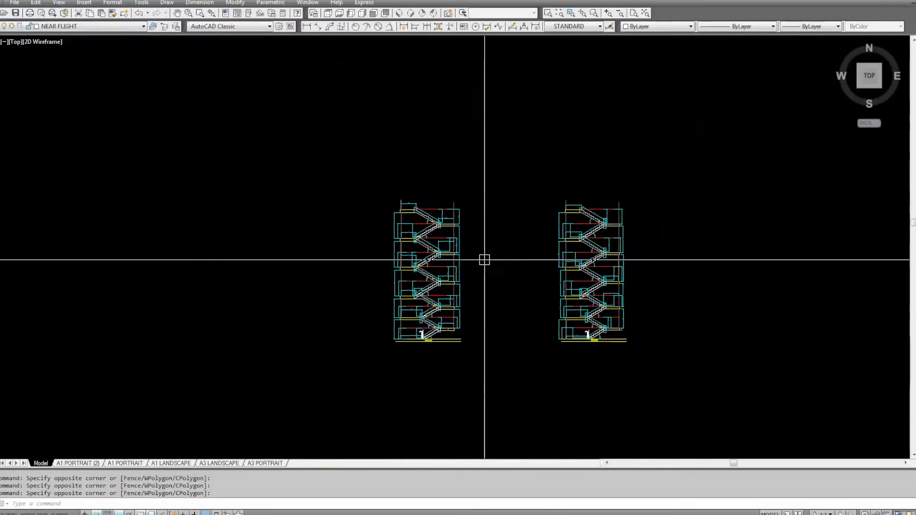
Compare the two stair sections side by side, checking the tenth and ninth flights' soffit angles
middle_click_drag(484, 259, 419, 237)
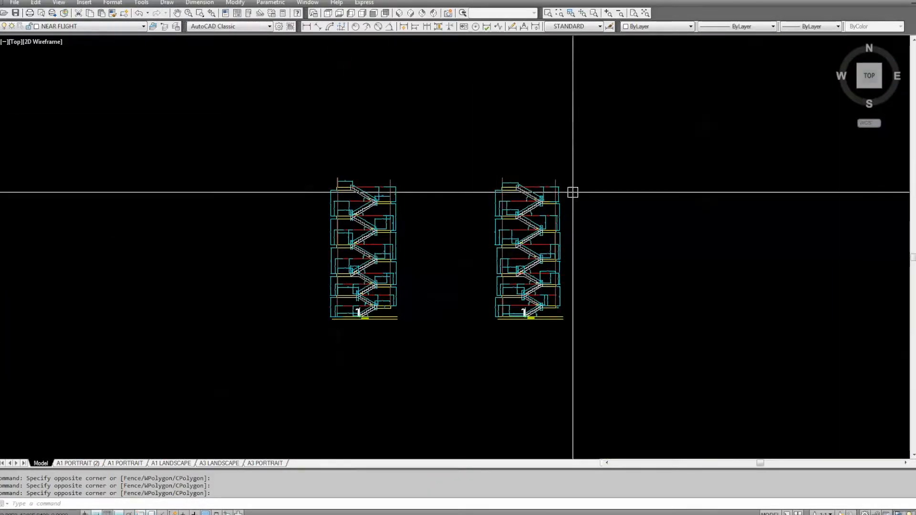
scroll(432, 216, "up", 2)
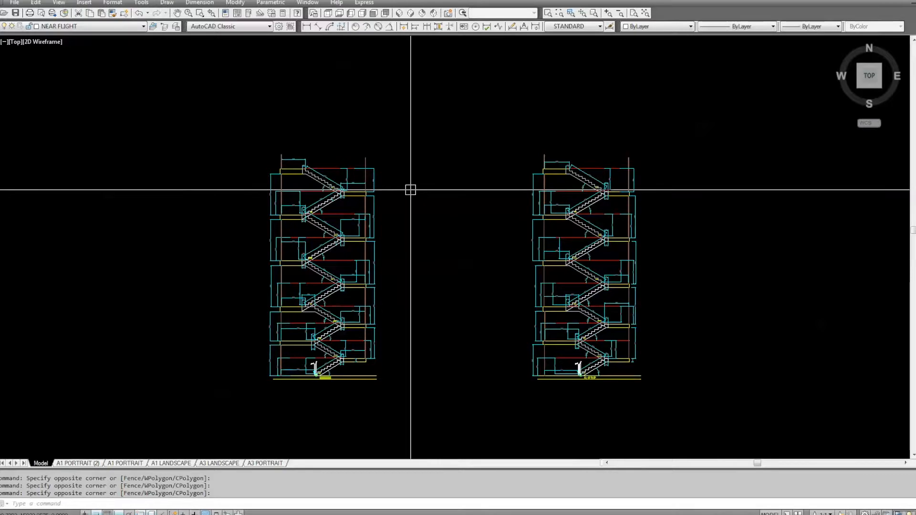
scroll(322, 189, "up", 10)
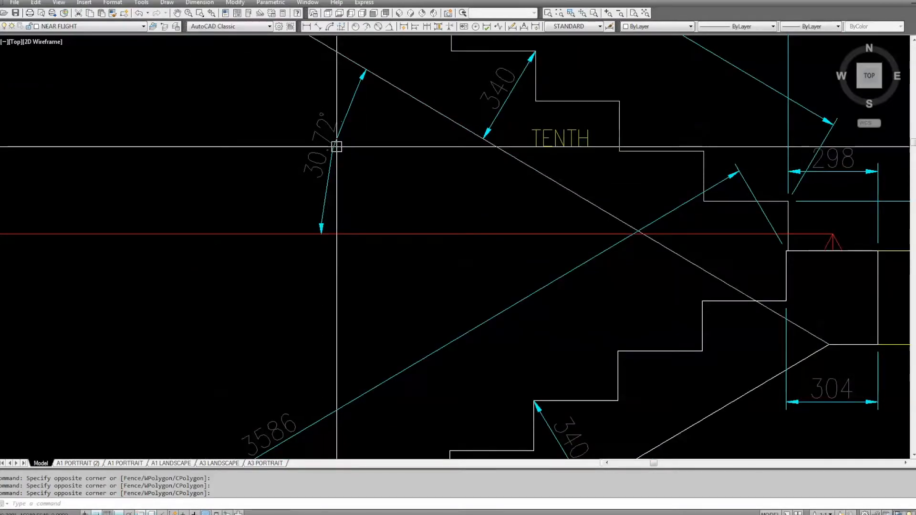
scroll(341, 259, "down", 10)
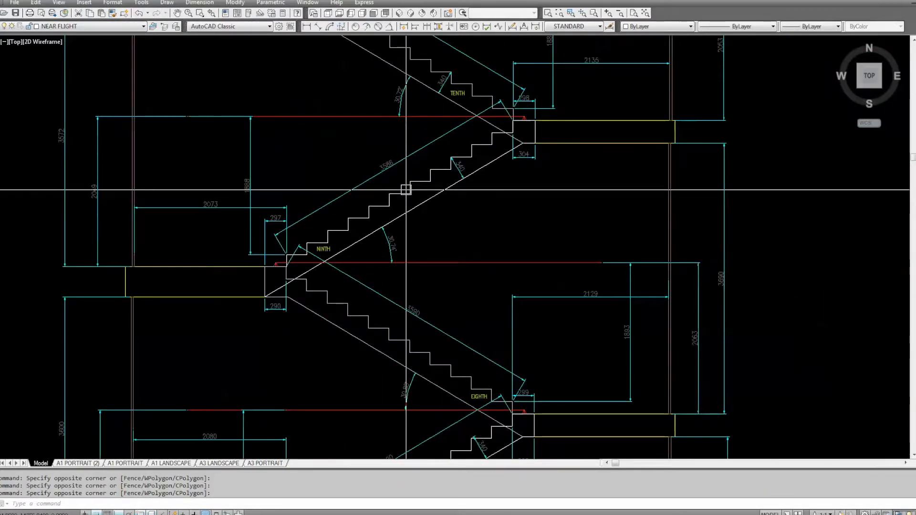
scroll(327, 130, "down", 5)
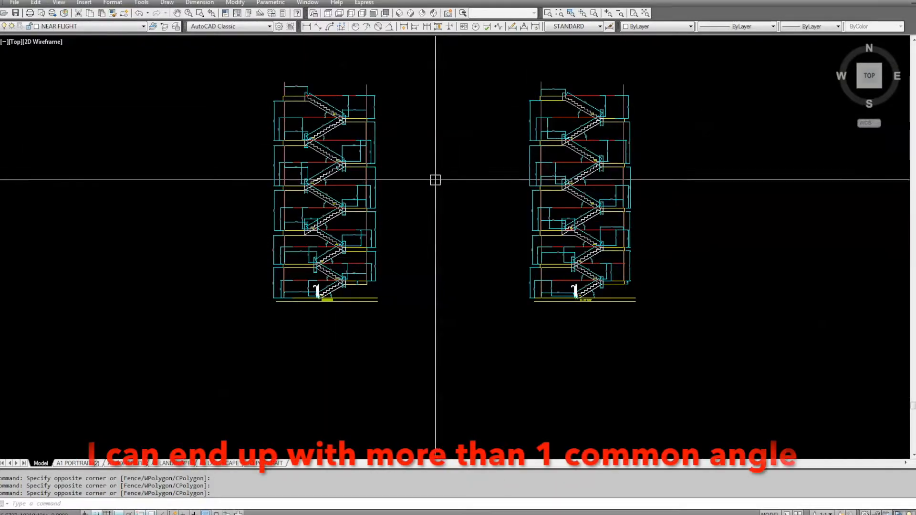
middle_click_drag(415, 143, 532, 215)
scroll(533, 216, "up", 3)
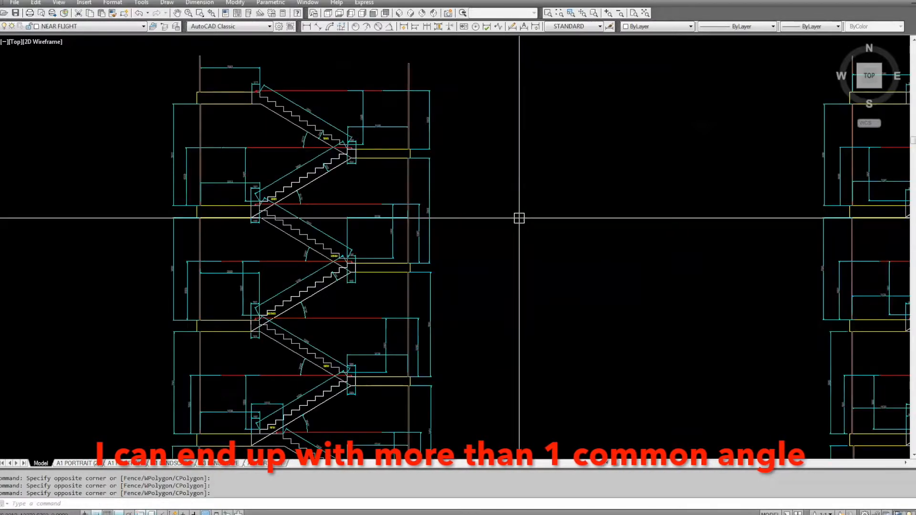
scroll(576, 245, "down", 1)
Turn on the BASE LINE SURVEYED ANGLE layer and turn off the SURVEY DIMS layer
left_click(209, 106)
left_click(99, 39)
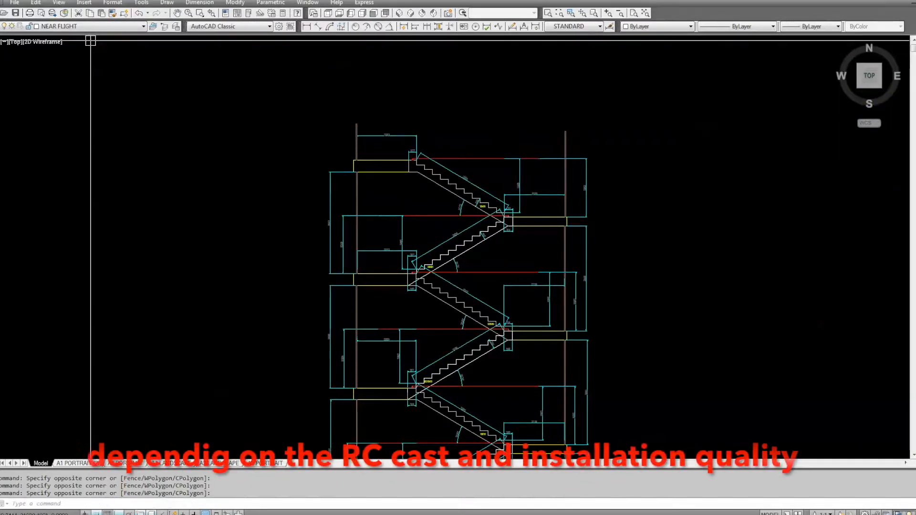
left_click(90, 27)
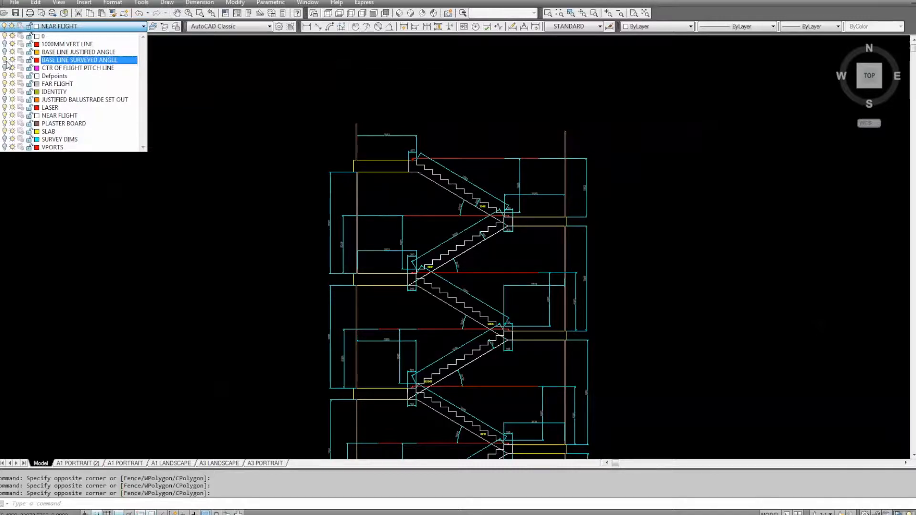
left_click(235, 123)
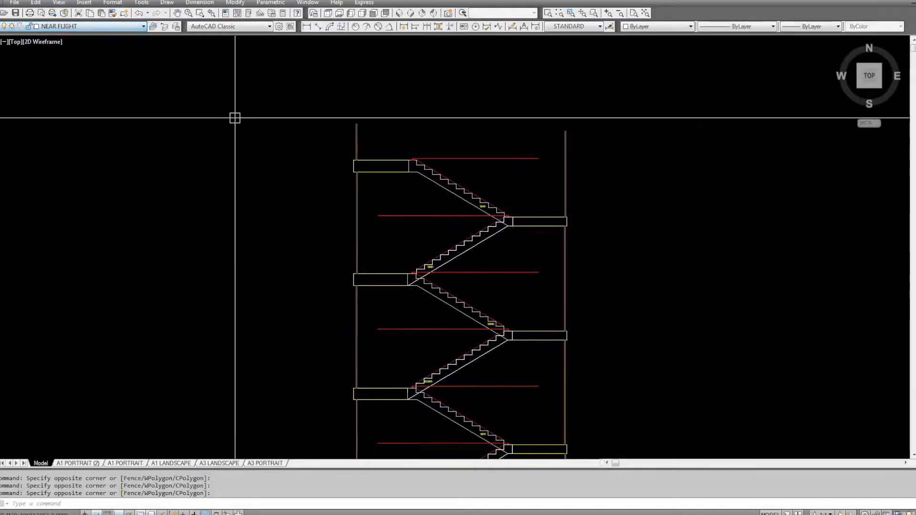
Turn off the LASER layer and examine the surveyed angle base line along the tenth flight's step nosings
left_click(95, 26)
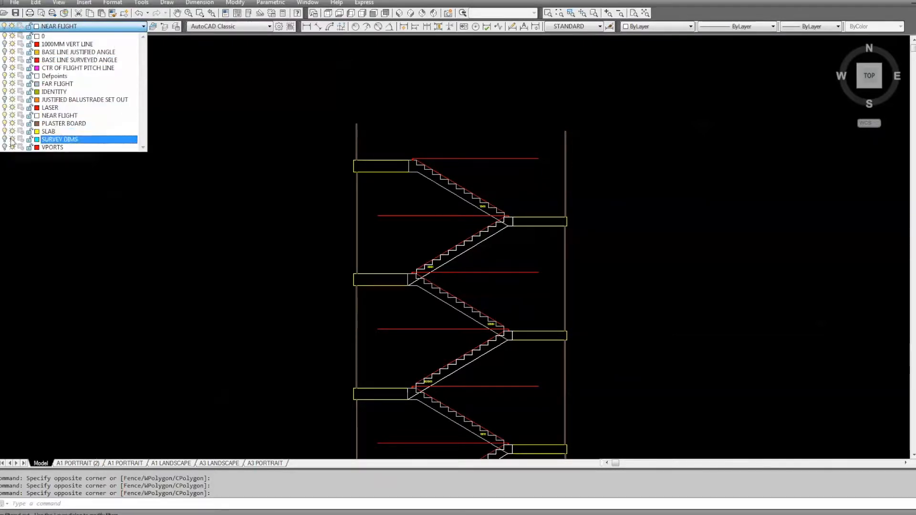
left_click(168, 132)
scroll(383, 211, "up", 4)
scroll(386, 132, "up", 8)
scroll(224, 157, "down", 8)
scroll(225, 157, "up", 3)
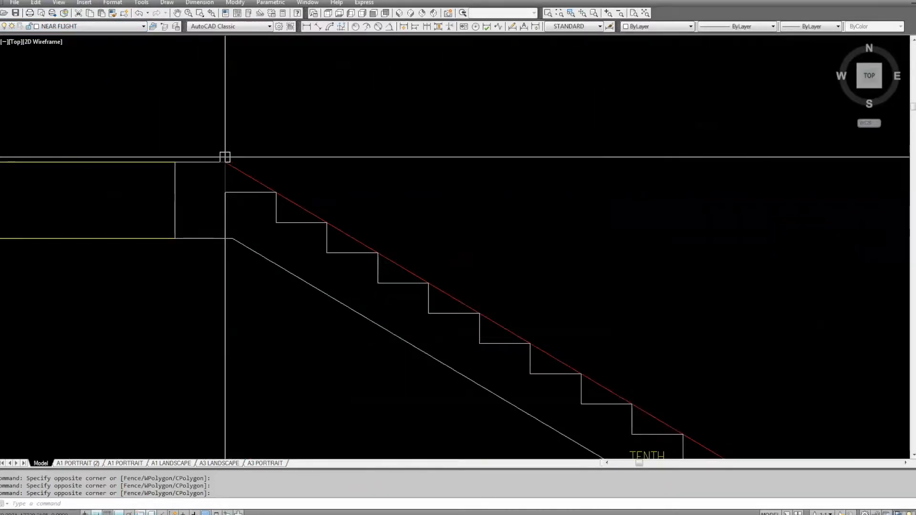
middle_click_drag(497, 312, 486, 195)
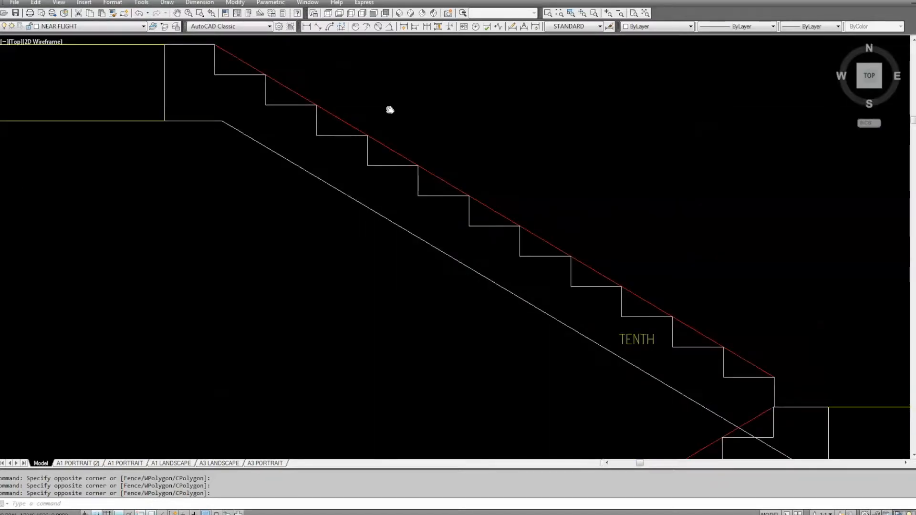
middle_click_drag(390, 109, 386, 183)
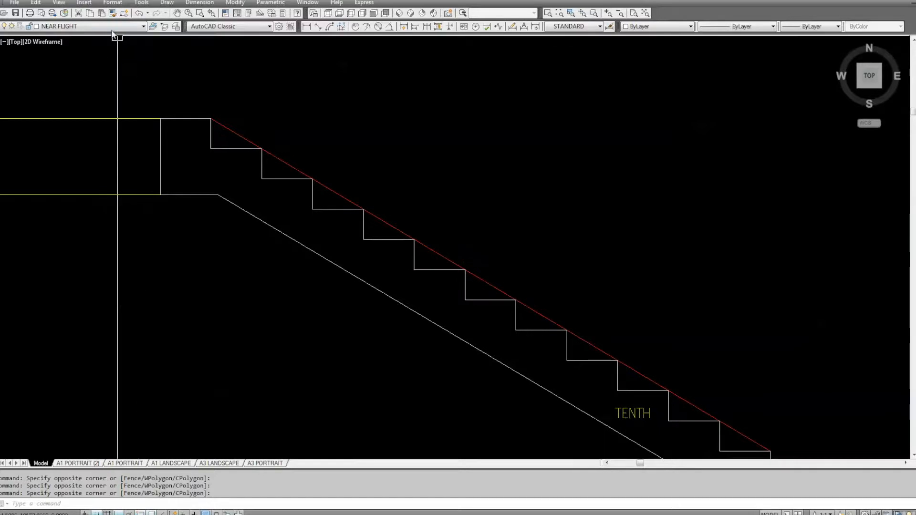
Turn the SURVEY DIMS and LASER layers back on
left_click(85, 26)
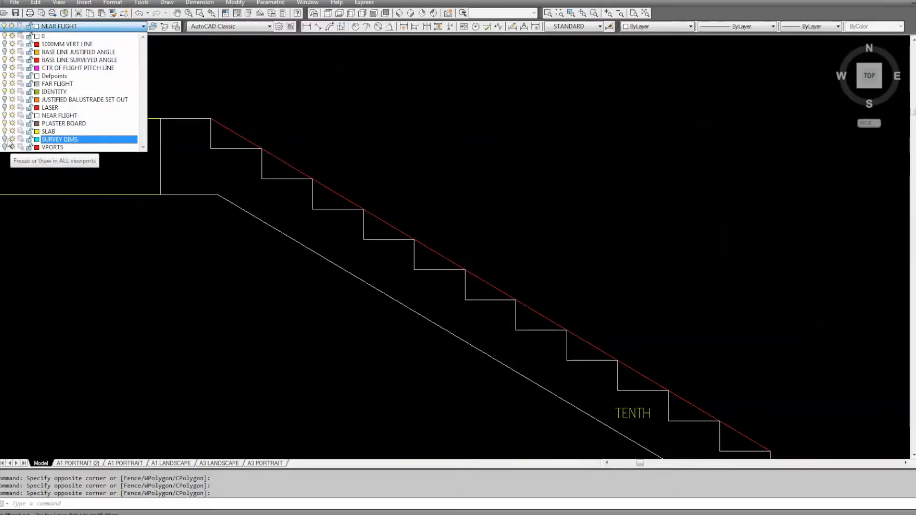
left_click(262, 137)
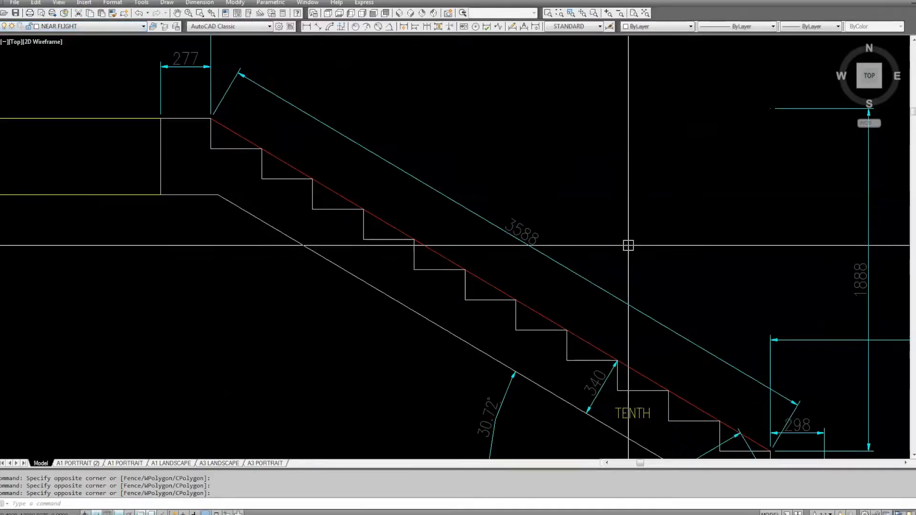
middle_click_drag(630, 245, 507, 156)
scroll(554, 172, "down", 4)
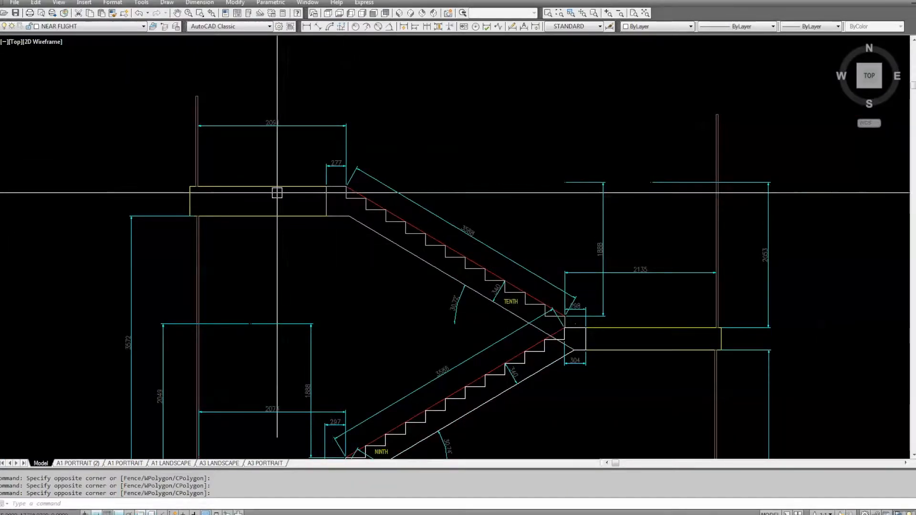
left_click(72, 27)
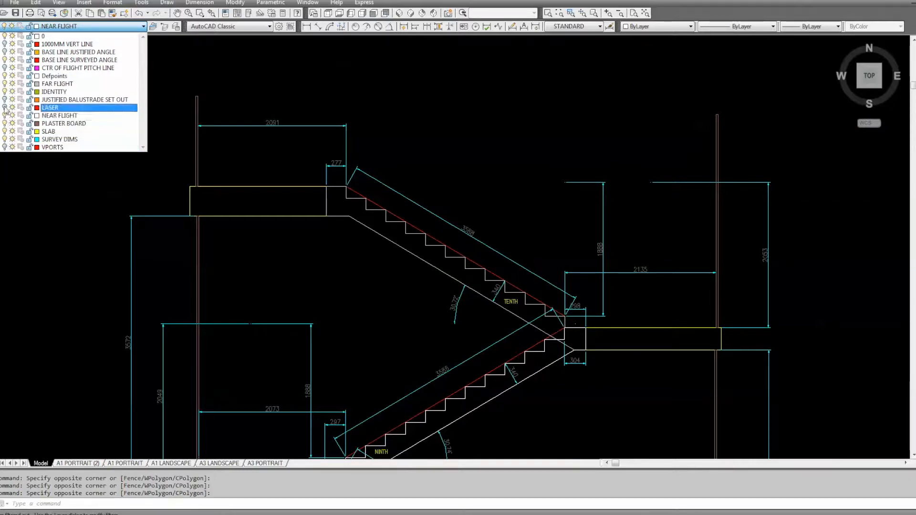
left_click(270, 282)
scroll(370, 257, "up", 4)
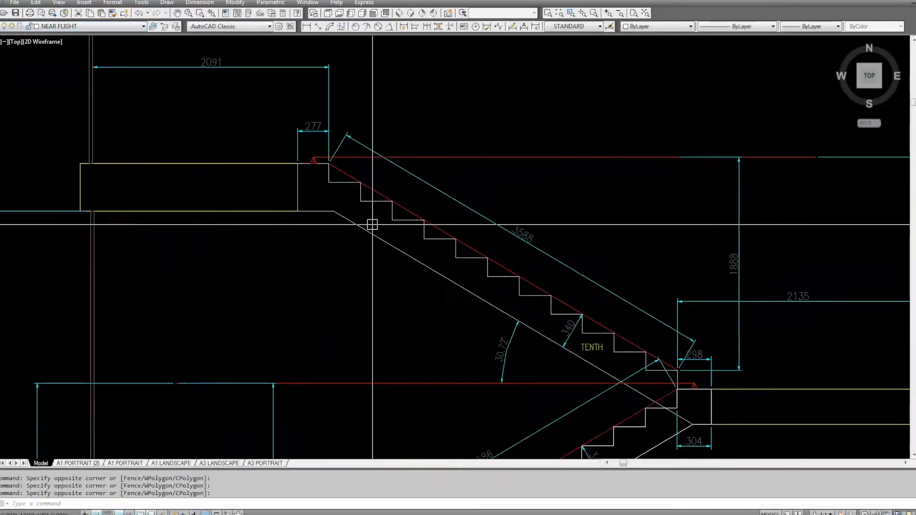
Examine the surveyed angle base line against the tenth flight's nosings, soffit and survey dimensions
middle_click_drag(377, 218, 376, 221)
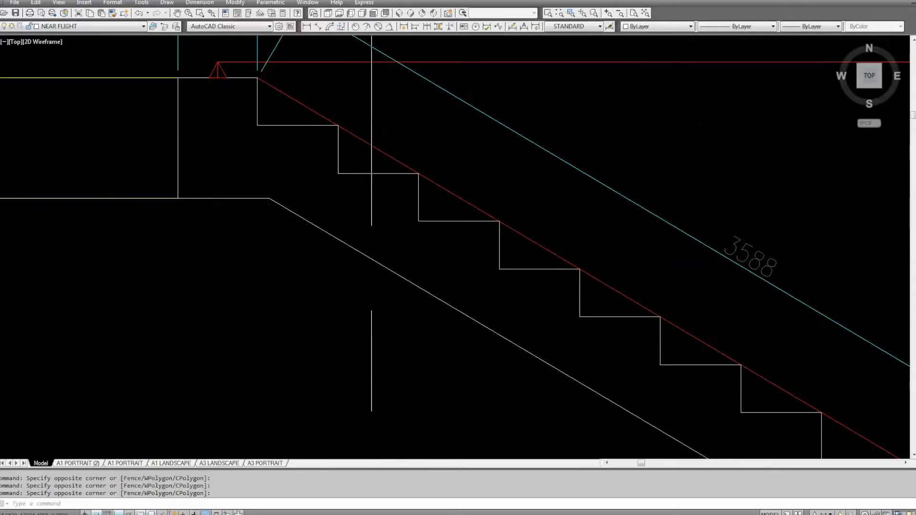
middle_click_drag(516, 323, 427, 270)
middle_click_drag(610, 360, 553, 288)
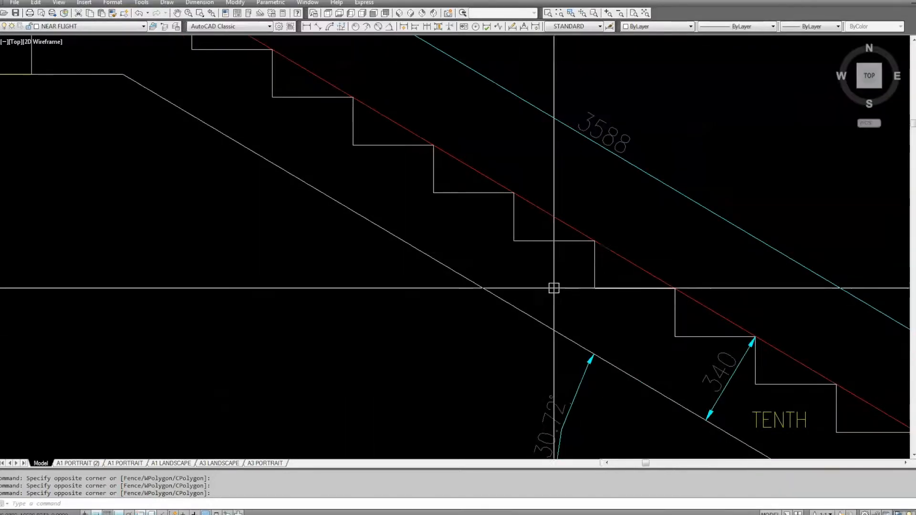
middle_click_drag(640, 344, 539, 287)
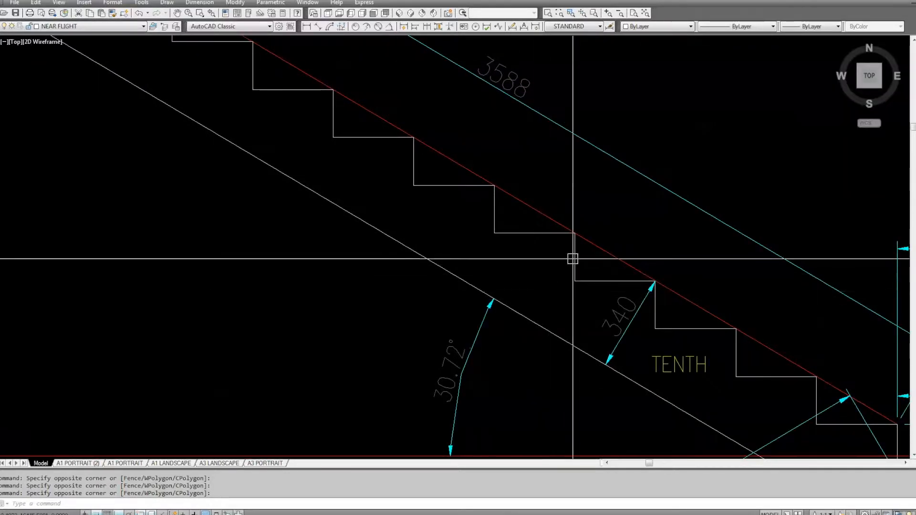
scroll(572, 259, "down", 2)
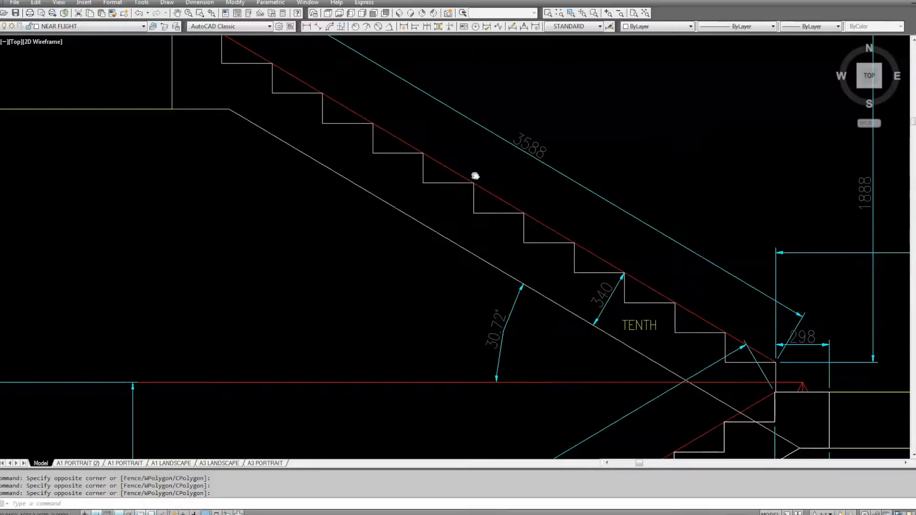
middle_click_drag(474, 176, 488, 245)
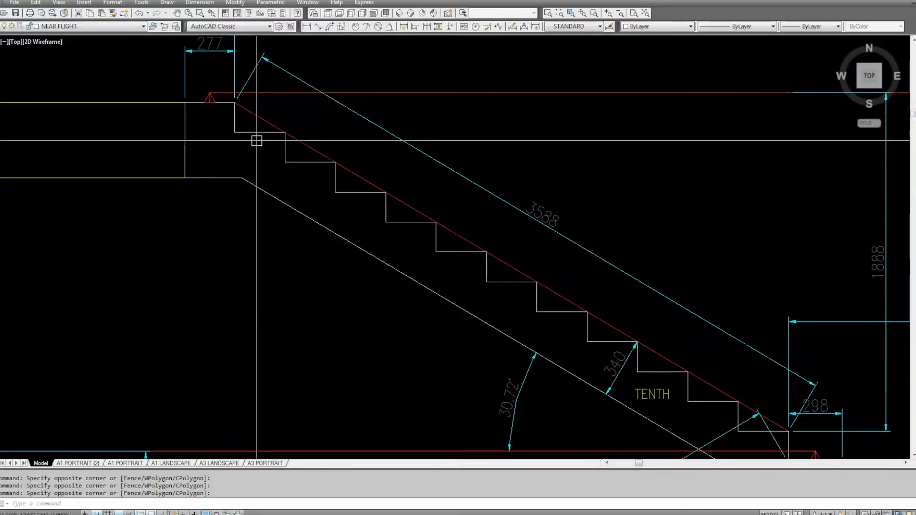
Examine the tenth flight's steps, soffit and landings against the laser lines and survey dimensions
middle_click_drag(266, 151, 290, 171)
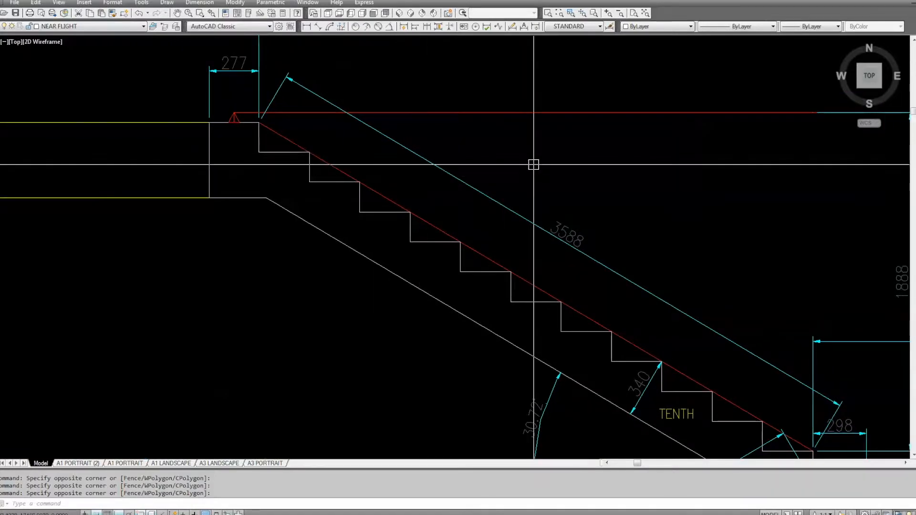
scroll(523, 162, "down", 5)
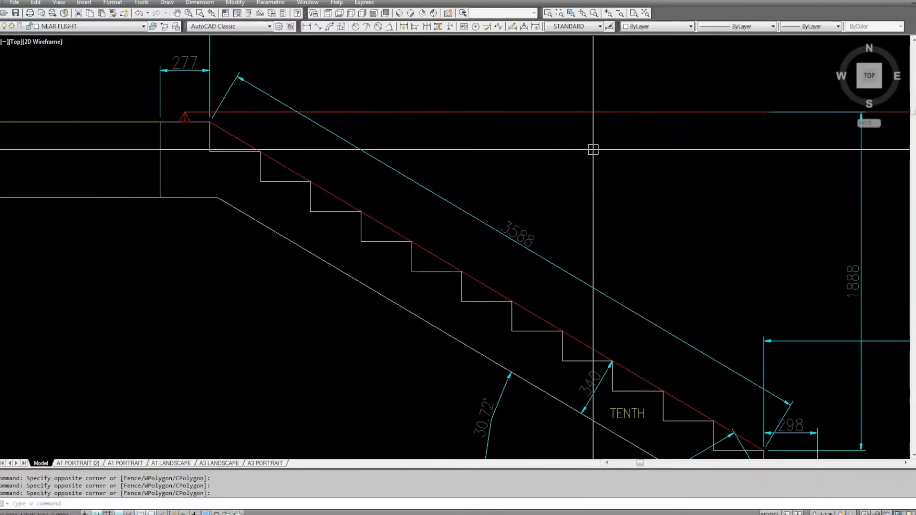
scroll(536, 168, "up", 4)
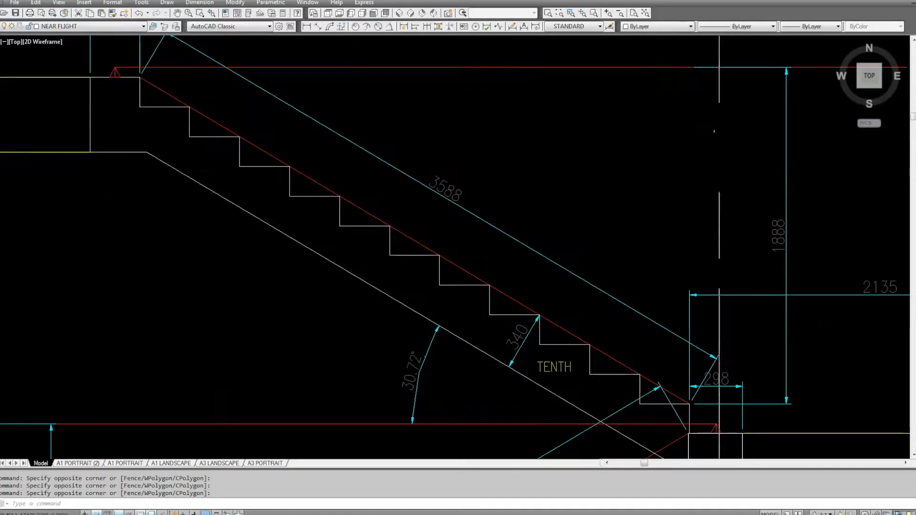
scroll(572, 192, "down", 2)
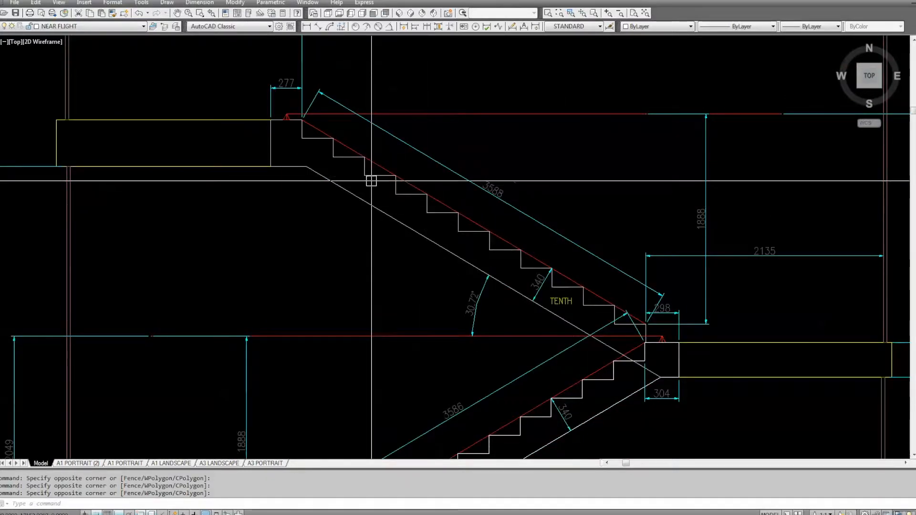
scroll(371, 181, "up", 2)
scroll(347, 222, "down", 2)
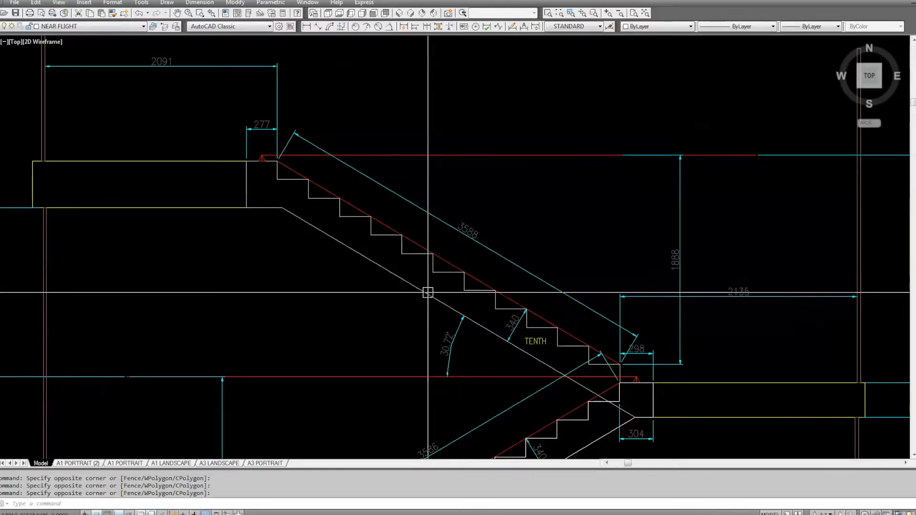
middle_click_drag(429, 293, 439, 200)
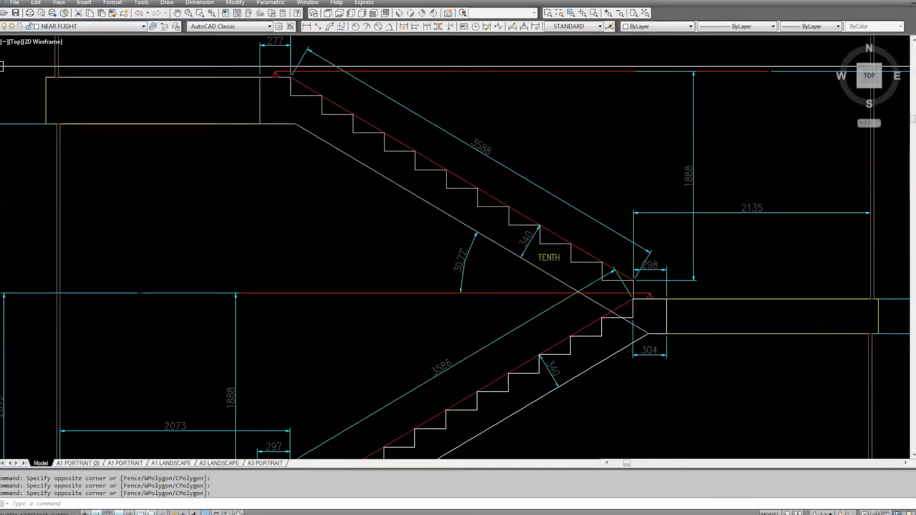
Add a vertical linear dimension from the upper laser line to a mid-flight tread of the tenth flight, matching the 1888 dimension's properties
left_click(307, 28)
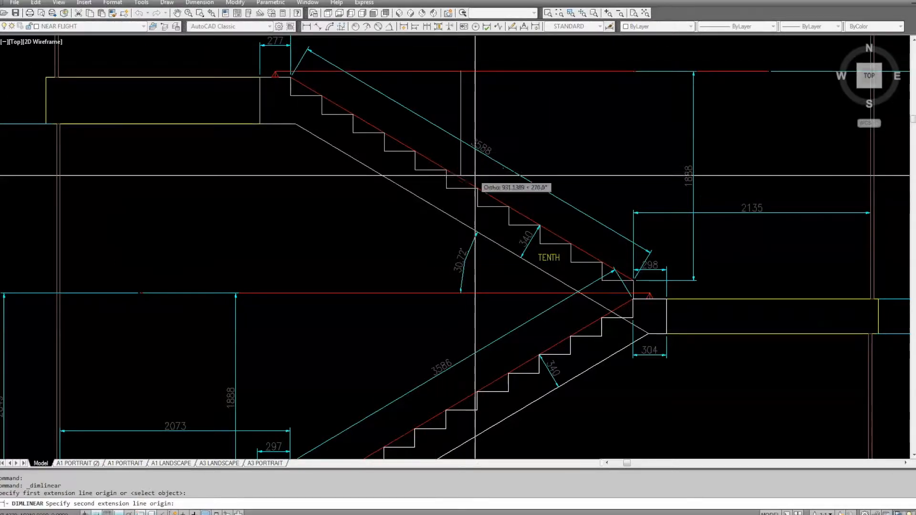
left_click(533, 162)
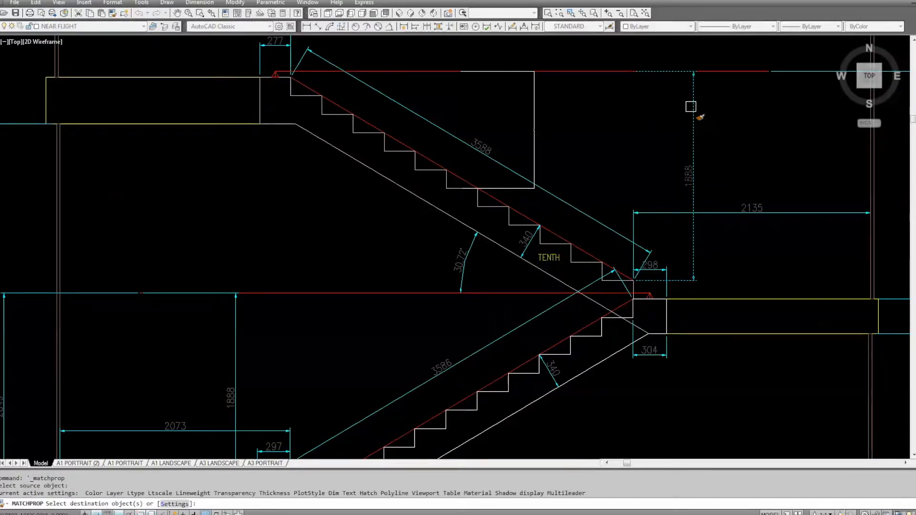
left_click(535, 117)
right_click(571, 117)
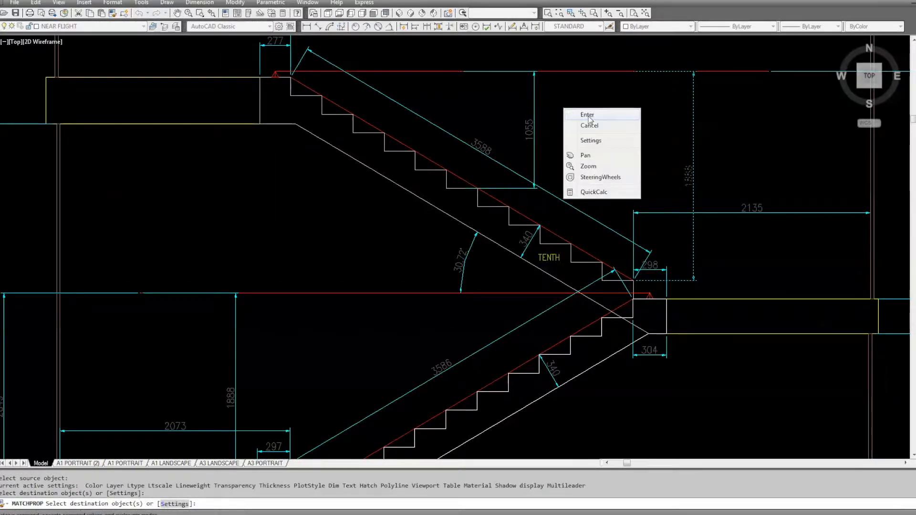
left_click(587, 115)
Inspect the dimensioned tread and its neighbouring steps, and erase the vertical dimension from the upper laser line to that tread
scroll(511, 178, "up", 2)
scroll(239, 105, "up", 2)
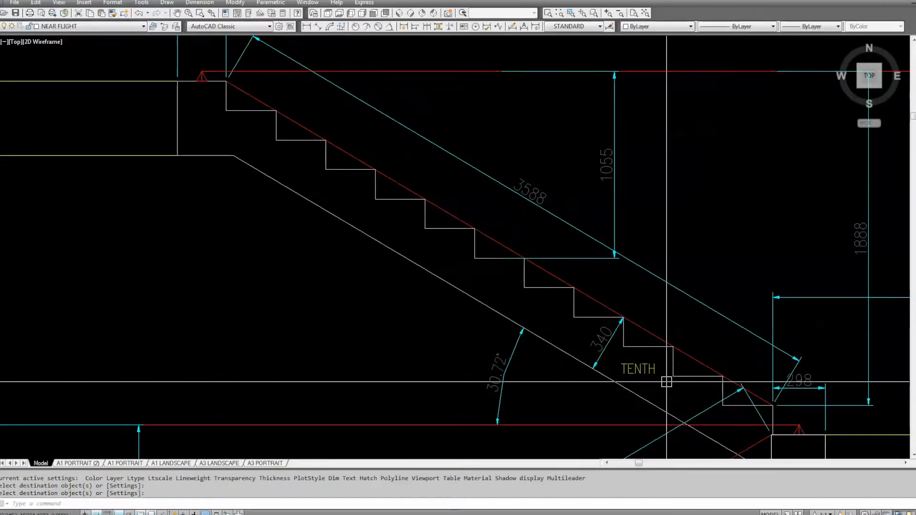
scroll(494, 231, "up", 4)
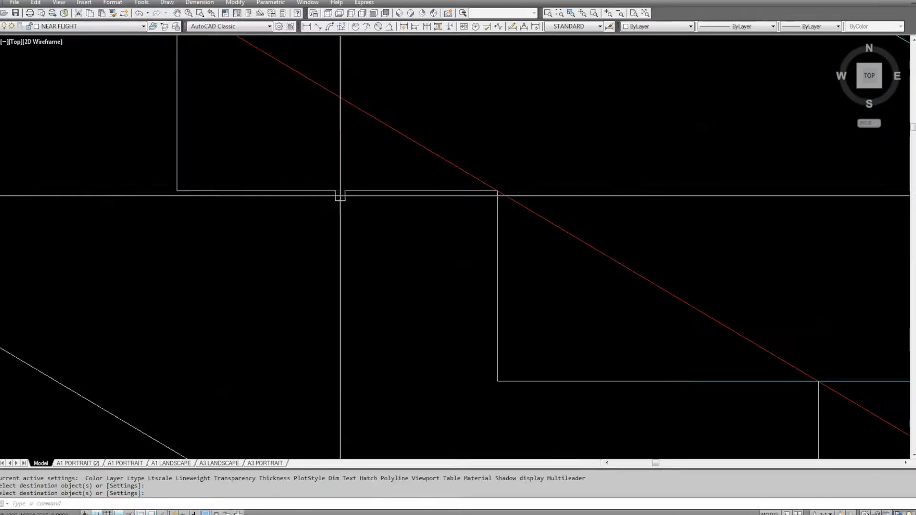
scroll(310, 188, "down", 3)
middle_click_drag(586, 314, 525, 292)
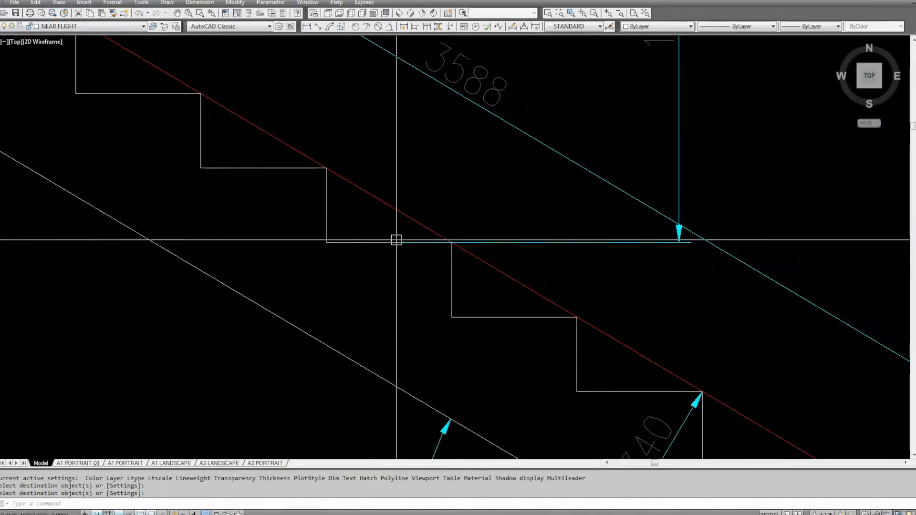
scroll(389, 218, "down", 6)
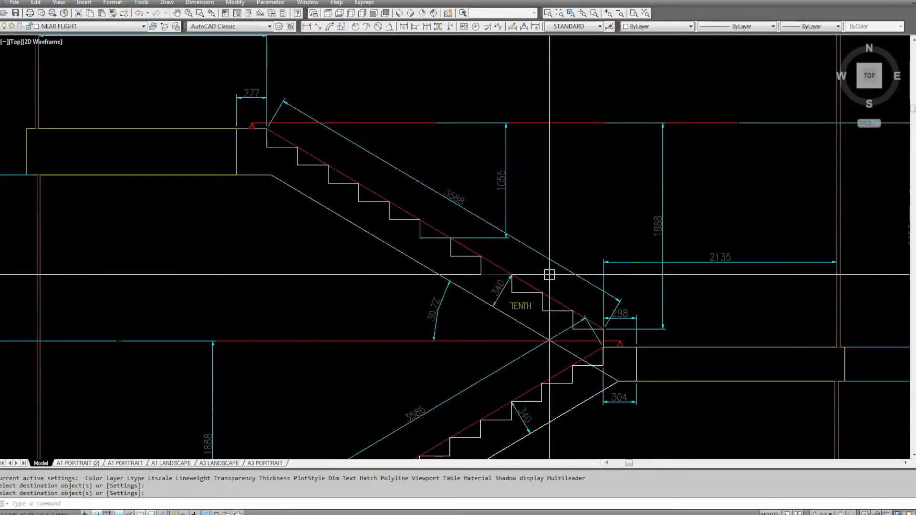
left_click(495, 163)
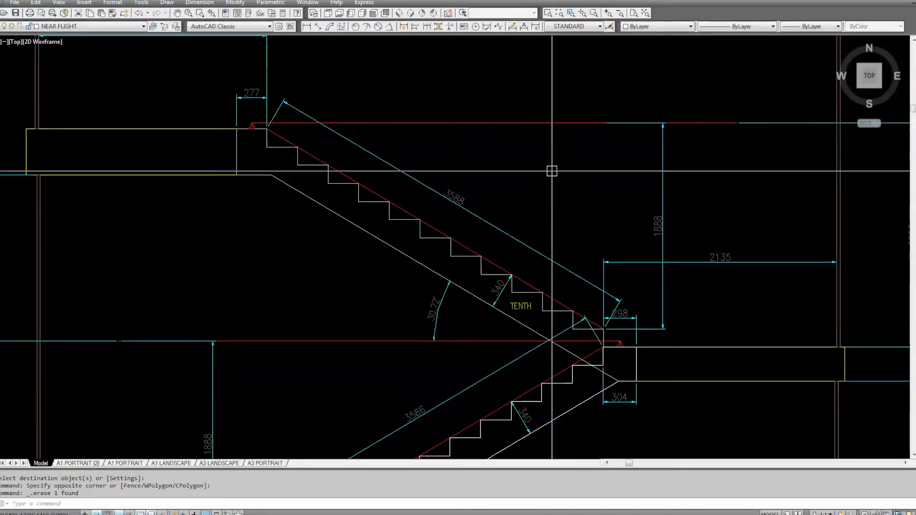
left_click(534, 165)
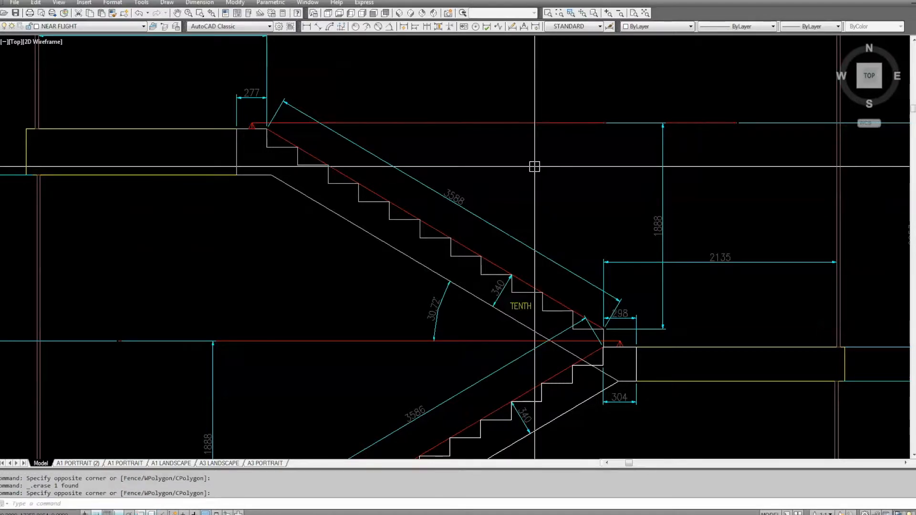
Turn off the SURVEY DIMS and LASER layers, leaving the surveyed angle base lines on the flights
scroll(535, 166, "down", 2)
scroll(534, 176, "up", 4)
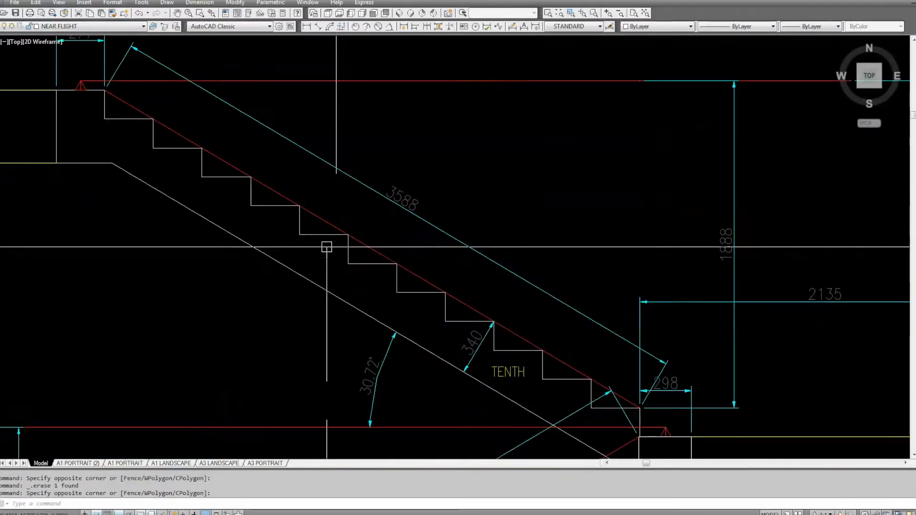
scroll(500, 268, "down", 4)
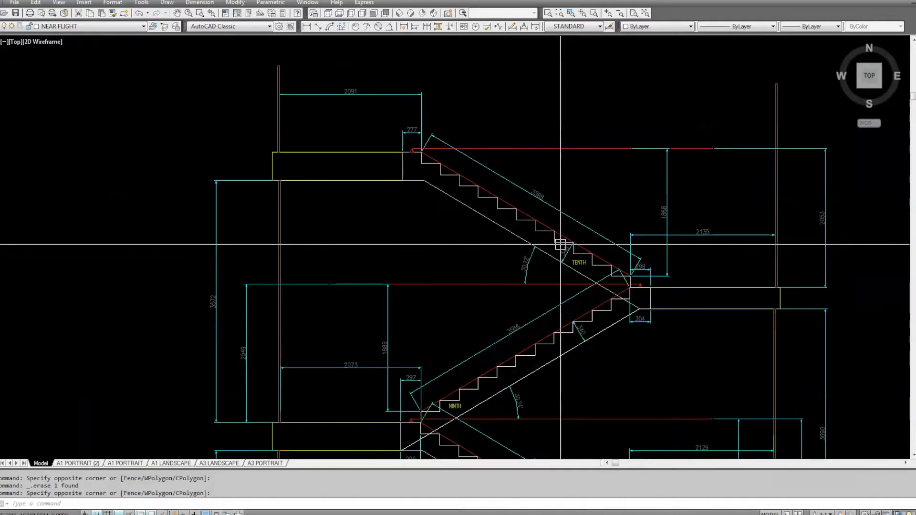
middle_click_drag(500, 268, 458, 215)
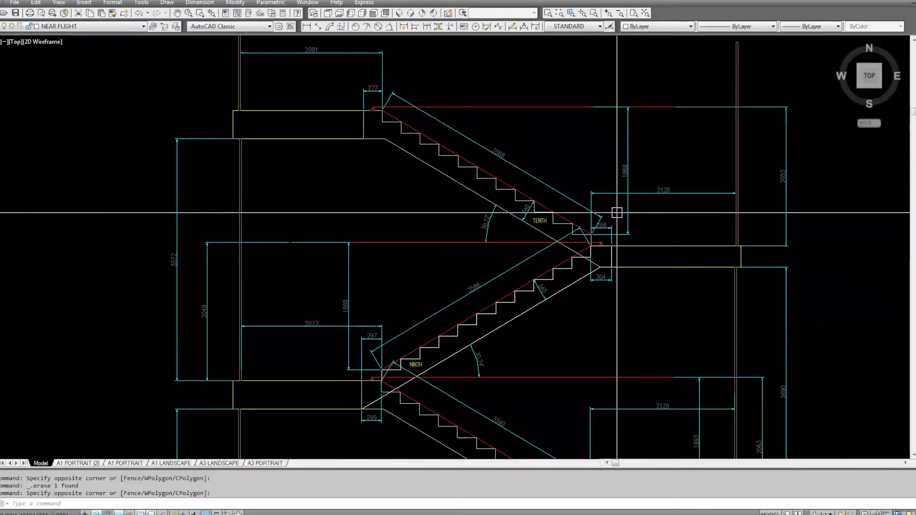
left_click(72, 27)
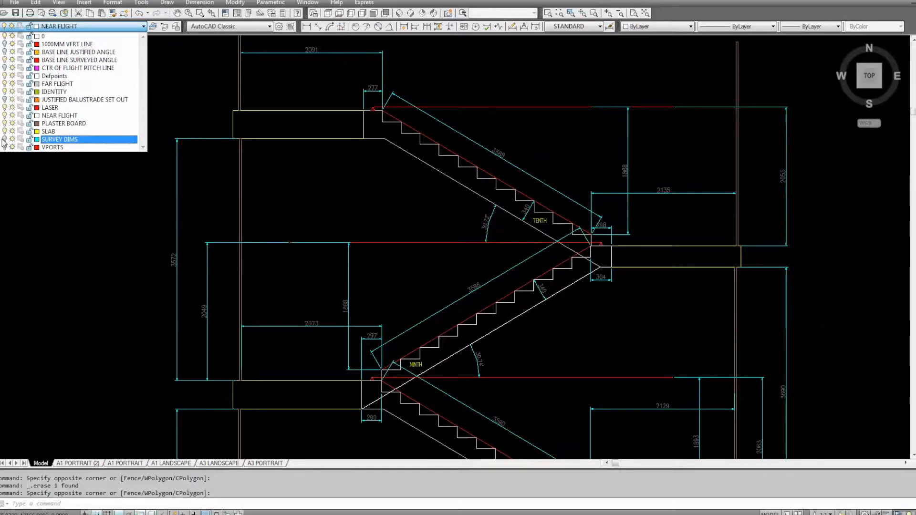
left_click(275, 171)
scroll(384, 108, "up", 8)
middle_click_drag(454, 113, 275, 58)
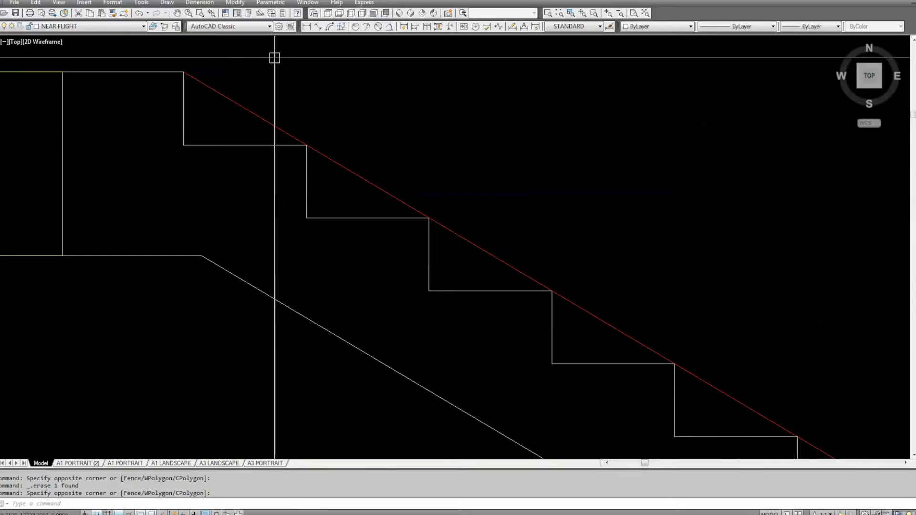
scroll(244, 73, "down", 4)
scroll(63, 67, "down", 5)
Turn on the 1000MM VERT LINE layer
left_click(91, 26)
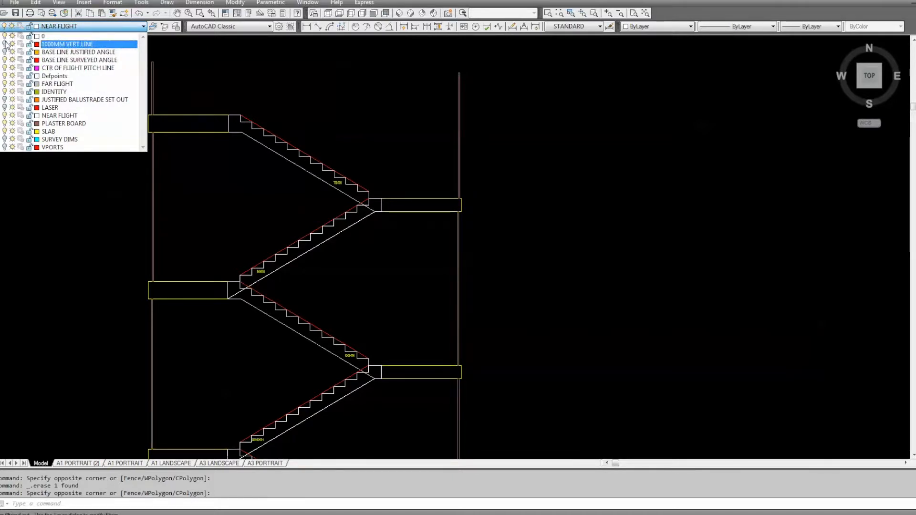
left_click(294, 93)
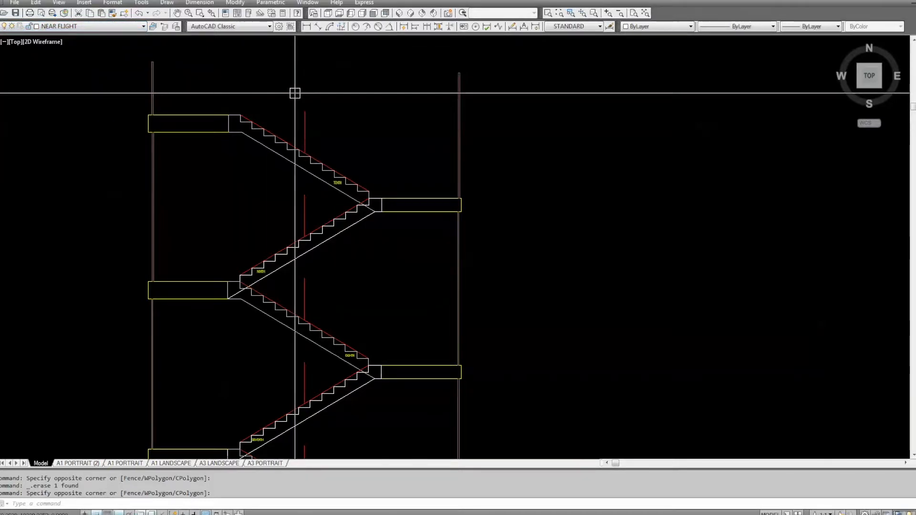
scroll(305, 155, "up", 8)
Select the tenth flight's surveyed angle base line and examine where the vertical line meets its midpoint
left_click(321, 123)
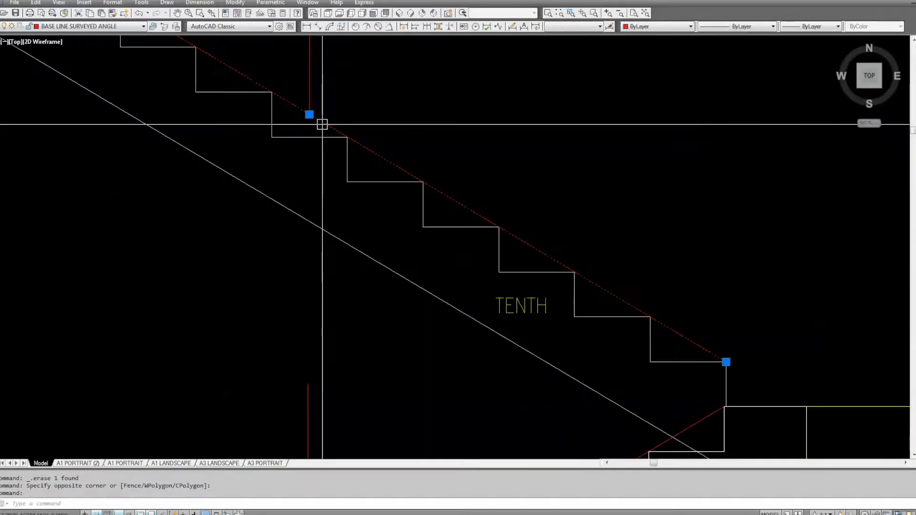
scroll(363, 216, "down", 6)
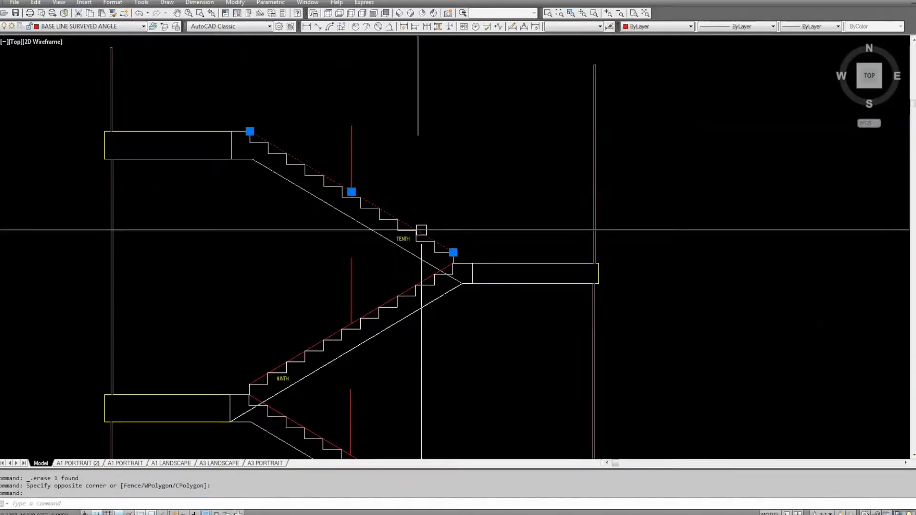
scroll(360, 191, "up", 2)
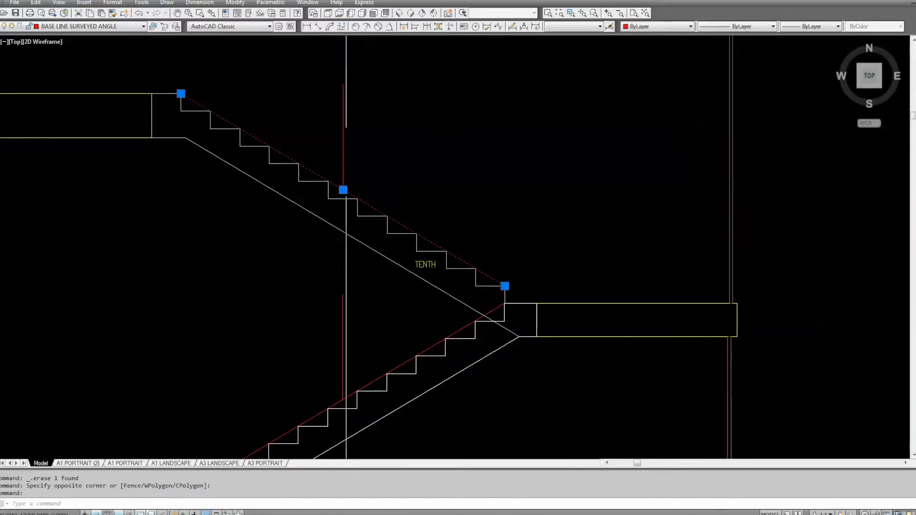
left_click(351, 122)
scroll(352, 118, "up", 4)
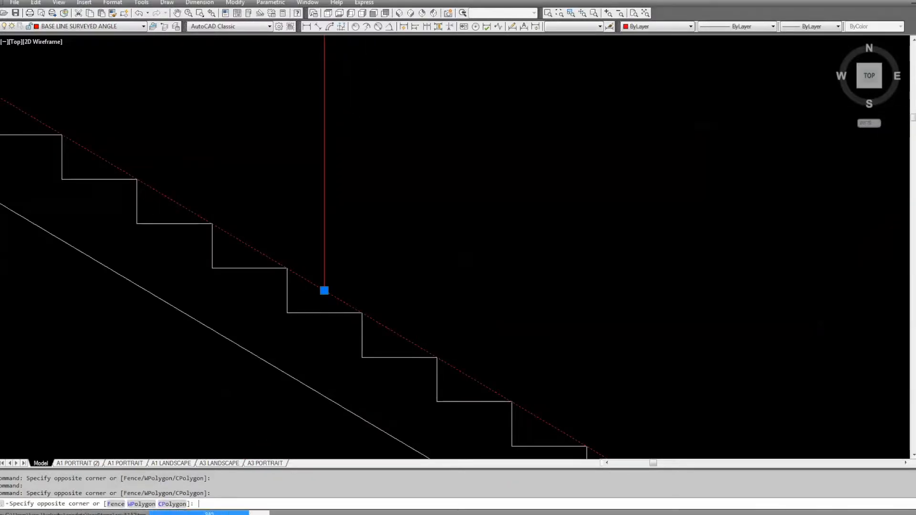
key("Escape")
middle_click_drag(344, 129, 351, 203)
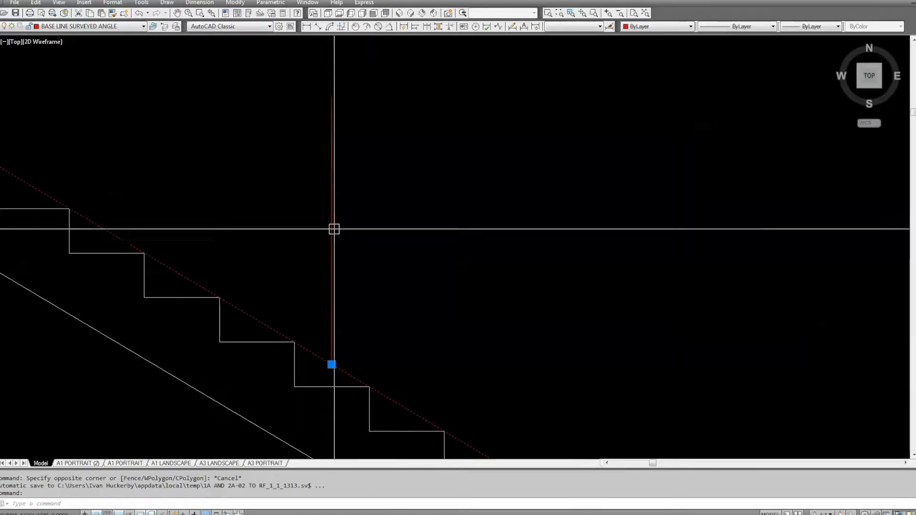
middle_click_drag(334, 353, 427, 200)
scroll(419, 236, "up", 4)
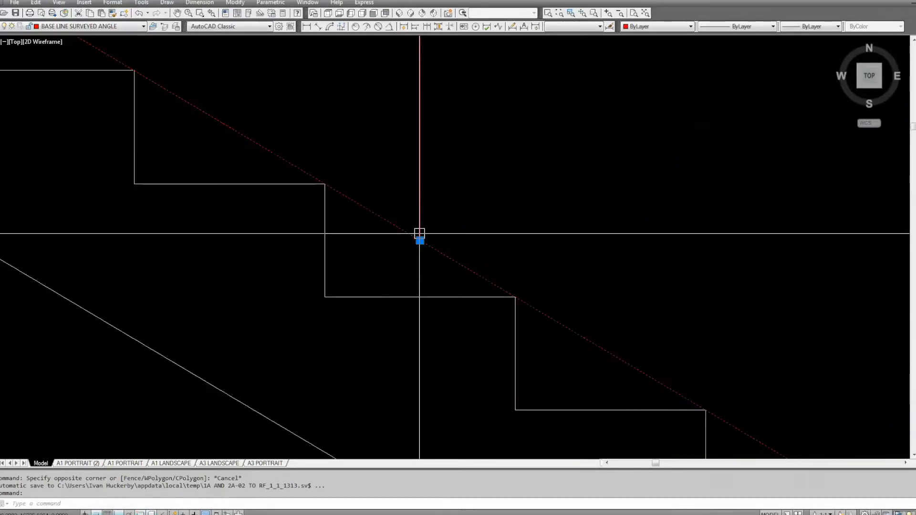
scroll(420, 238, "down", 4)
scroll(423, 223, "down", 5)
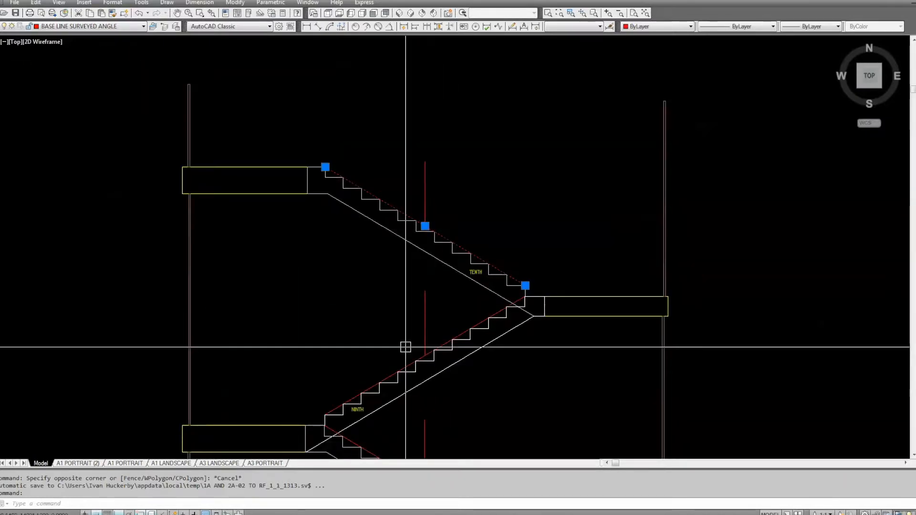
Review the vertical lines on the flights of the adjacent stair section, and clear the tenth flight's base line selection
scroll(421, 206, "down", 2)
middle_click_drag(651, 241, 299, 219)
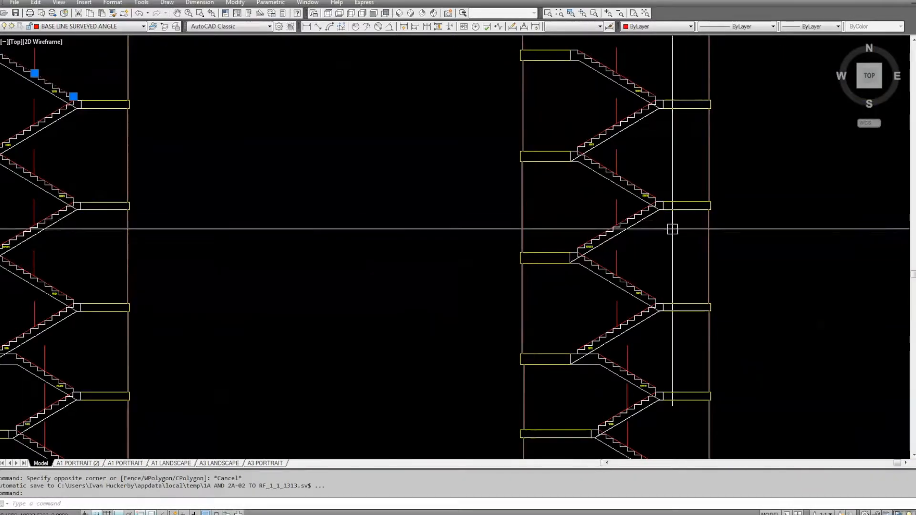
middle_click_drag(258, 186, 623, 272)
scroll(449, 185, "up", 6)
key("Escape")
middle_click_drag(249, 160, 368, 183)
scroll(368, 183, "up", 4)
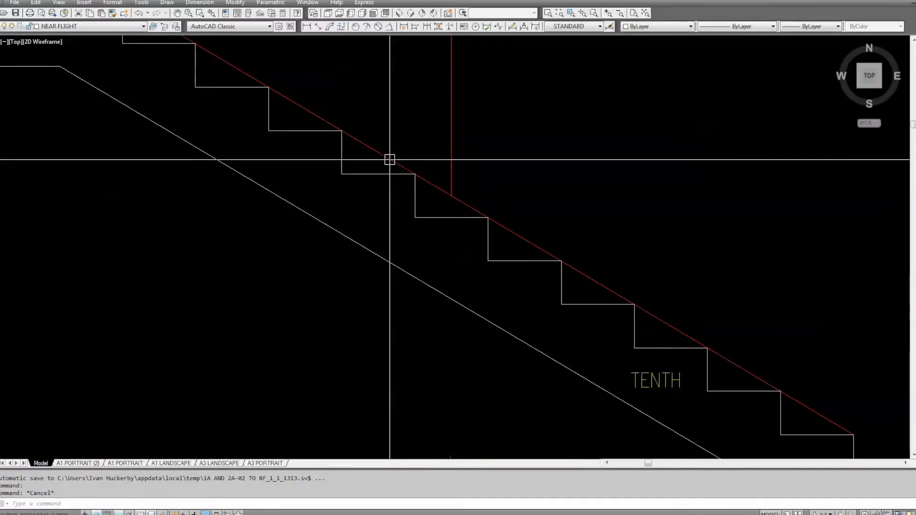
Draw a horizontal construction line through the point where the tenth flight's vertical line meets the surveyed angle base line
left_click(391, 131)
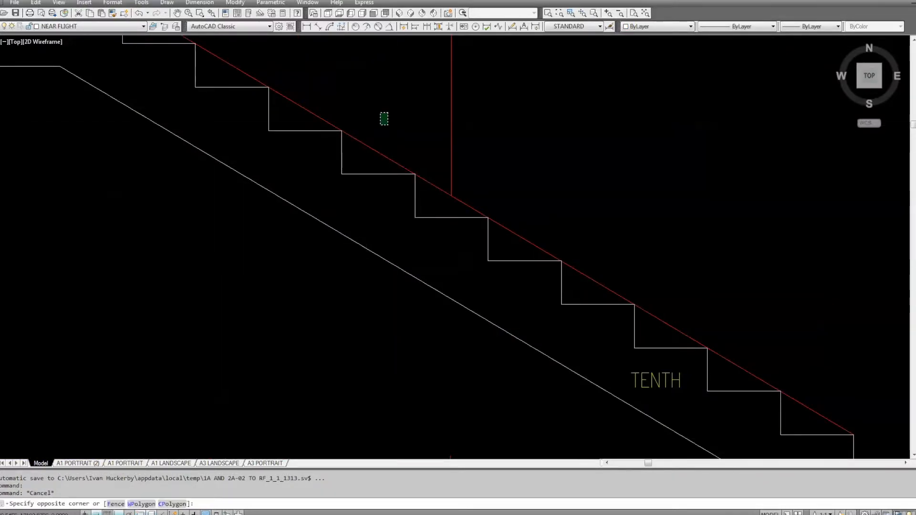
left_click(380, 113)
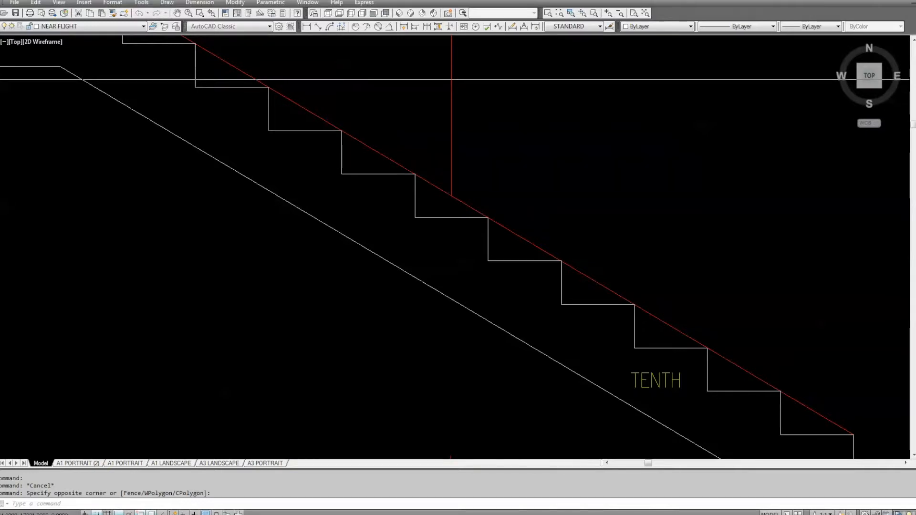
left_click(0, 76)
right_click(469, 189)
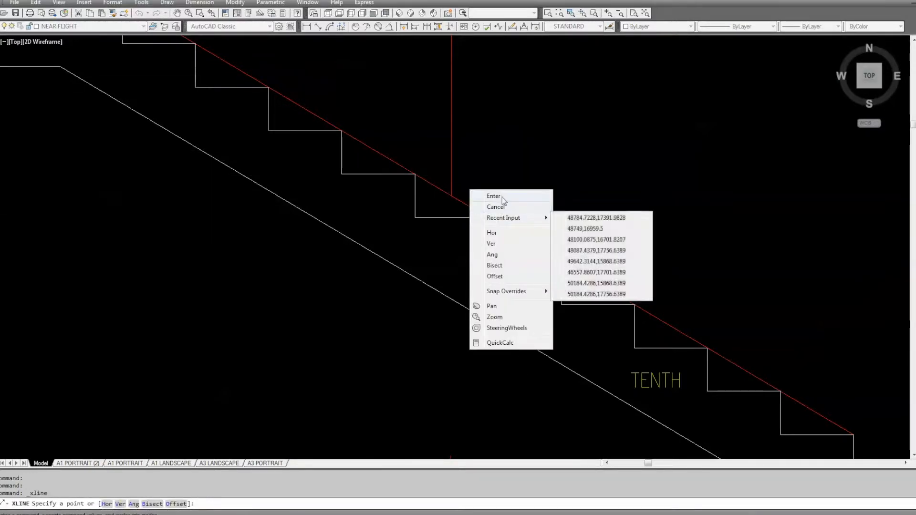
left_click(492, 233)
right_click(488, 168)
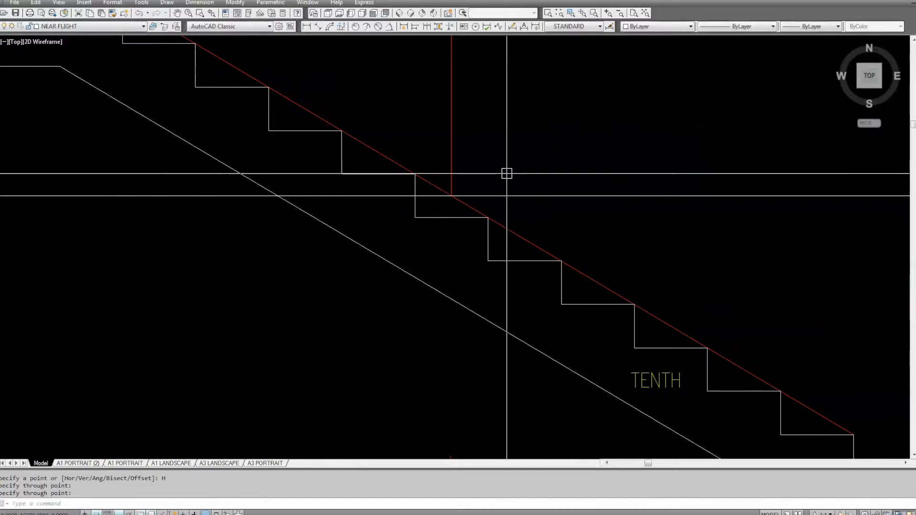
Erase the horizontal construction line passing through the tenth flight's vertical line and surveyed angle base line intersection
left_click(622, 178)
left_click(601, 218)
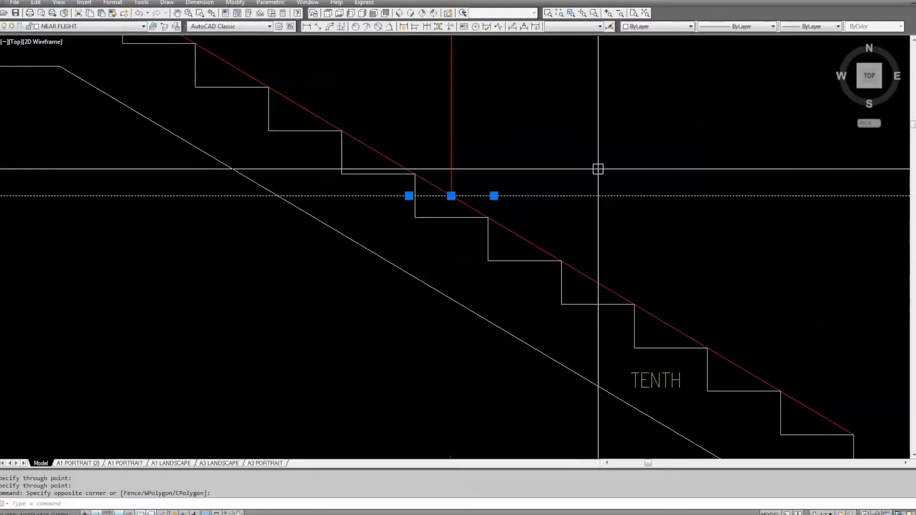
key("Delete")
Turn on the BASE LINE JUSTIFIED ANGLE layer and bring the tenth flight's top nosing into close view
left_click(71, 28)
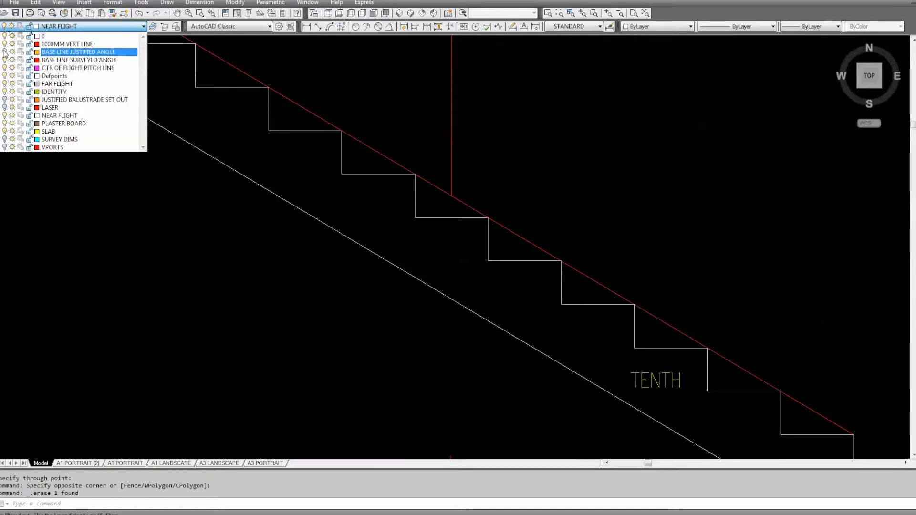
middle_click_drag(307, 65, 529, 202)
middle_click_drag(324, 102, 413, 148)
scroll(413, 148, "up", 10)
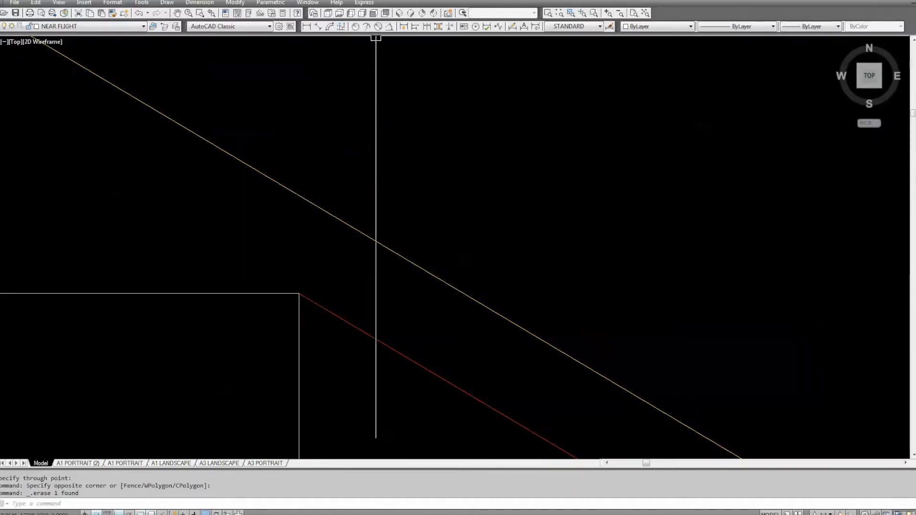
Check the vertical gap between the tenth flight's top nosing and the justified base line with a linear dimension, without placing it
left_click(308, 27)
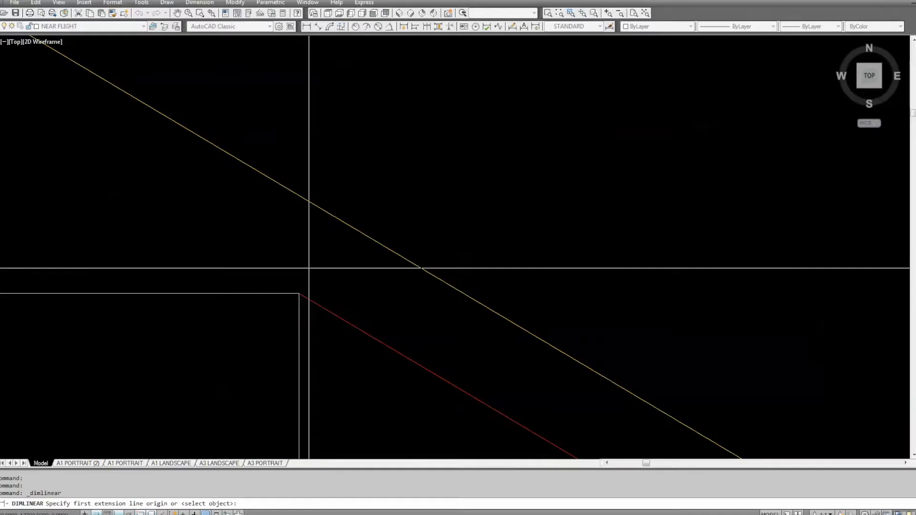
left_click(299, 293)
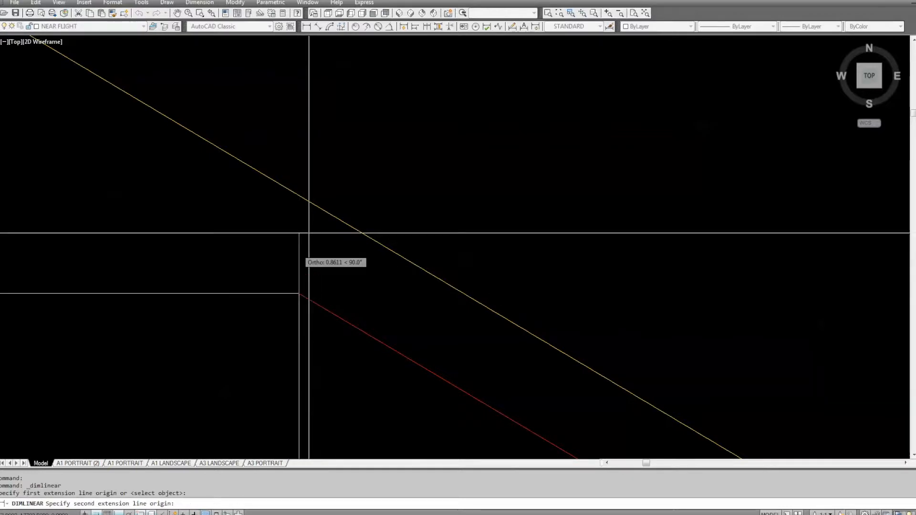
left_click(273, 198)
scroll(241, 214, "down", 5)
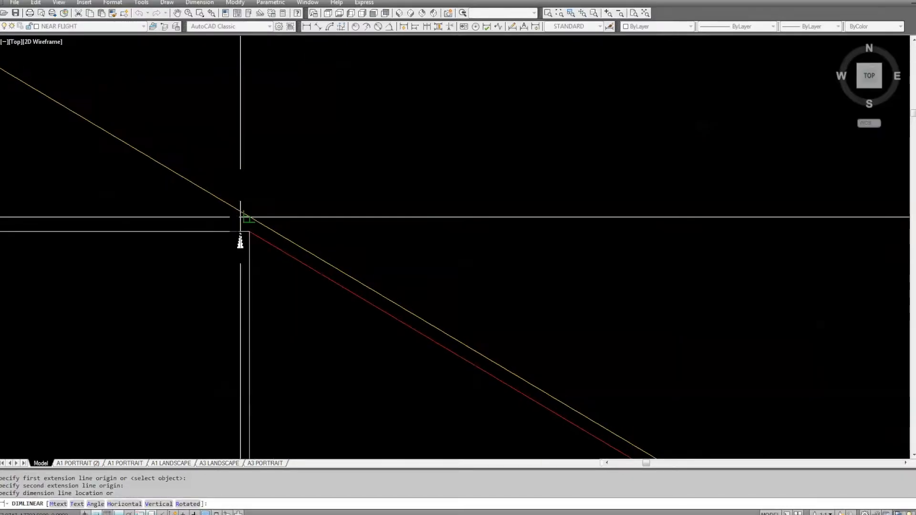
key("Escape")
Follow the justified base line down the tenth flight, comparing it with the nosings and surveyed angle line
scroll(263, 185, "down", 9)
mouse_move(352, 226)
middle_mouse_down()
mouse_move(319, 196)
mouse_move(206, 157)
middle_mouse_up()
mouse_move(661, 330)
middle_mouse_down()
mouse_move(484, 271)
mouse_move(317, 82)
middle_mouse_up()
scroll(318, 86, "down", 2)
scroll(696, 370, "up", 6)
middle_click_drag(830, 448, 210, 60)
middle_click_drag(782, 420, 220, 62)
middle_click_drag(716, 372, 306, 110)
middle_click_drag(621, 338, 90, 5)
middle_click_drag(584, 276, 204, 66)
scroll(363, 159, "up", 2)
middle_click_drag(356, 161, 434, 235)
scroll(465, 223, "down", 14)
scroll(470, 146, "up", 2)
middle_click_drag(471, 145, 505, 138)
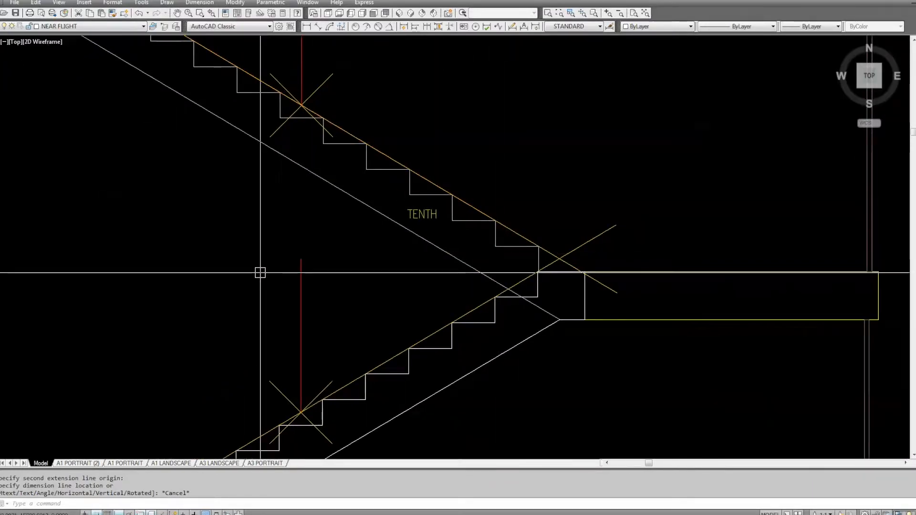
Examine where the justified base lines meet the vertical lines at the cross marks on the tenth and ninth flights
middle_click_drag(113, 345, 433, 322)
scroll(390, 91, "down", 4)
middle_click_drag(390, 91, 419, 169)
scroll(419, 170, "up", 14)
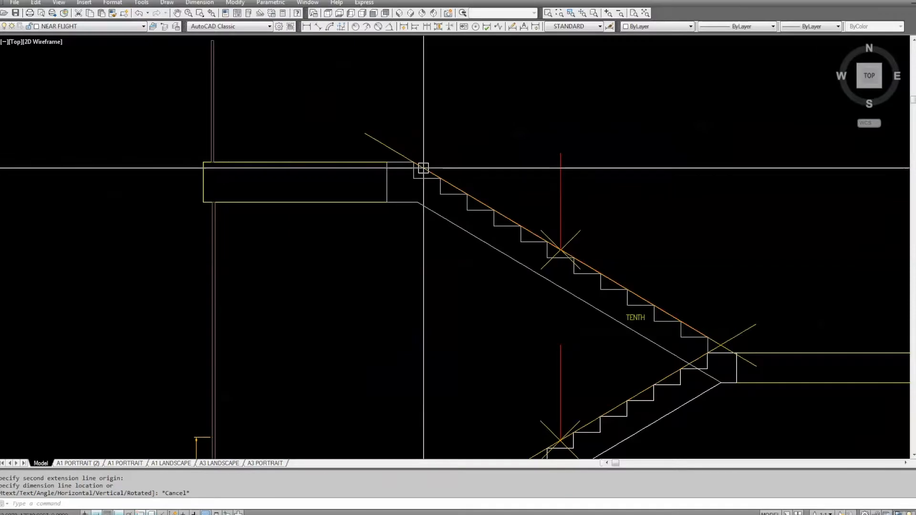
middle_click_drag(199, 156, 296, 186)
scroll(628, 245, "down", 14)
scroll(481, 219, "up", 7)
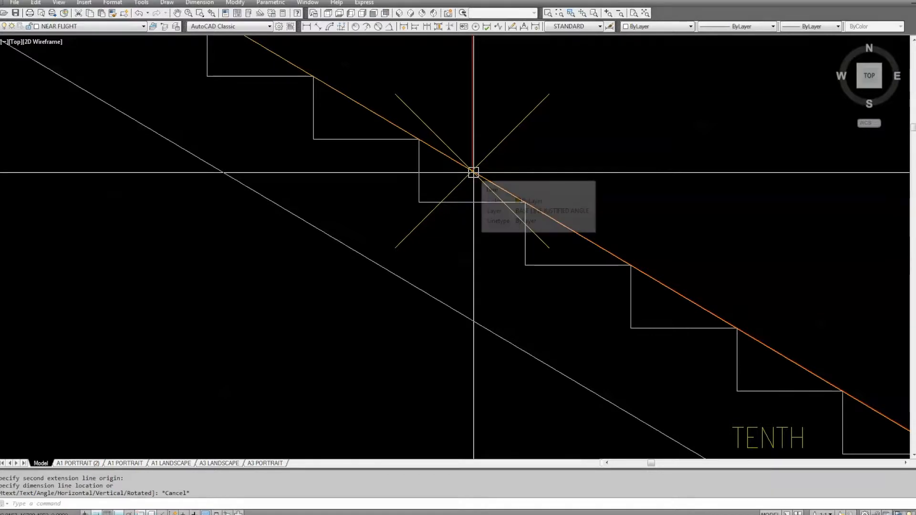
scroll(474, 172, "down", 12)
scroll(492, 304, "up", 10)
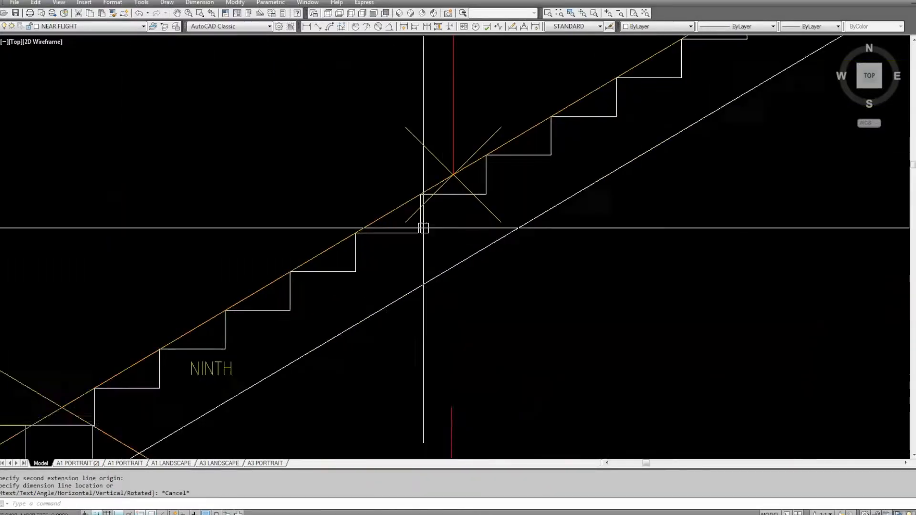
Turn off the BASE LINE SURVEYED ANGLE layer
left_click(102, 26)
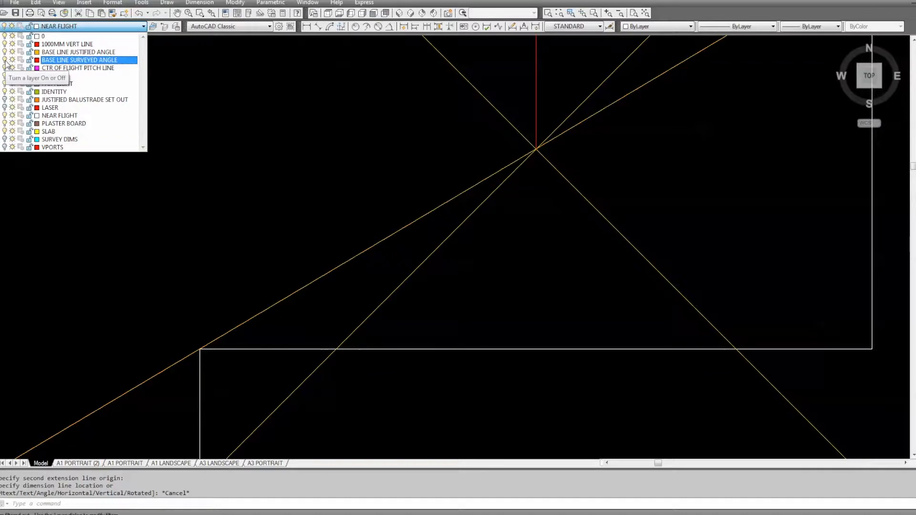
left_click(234, 111)
scroll(259, 133, "down", 4)
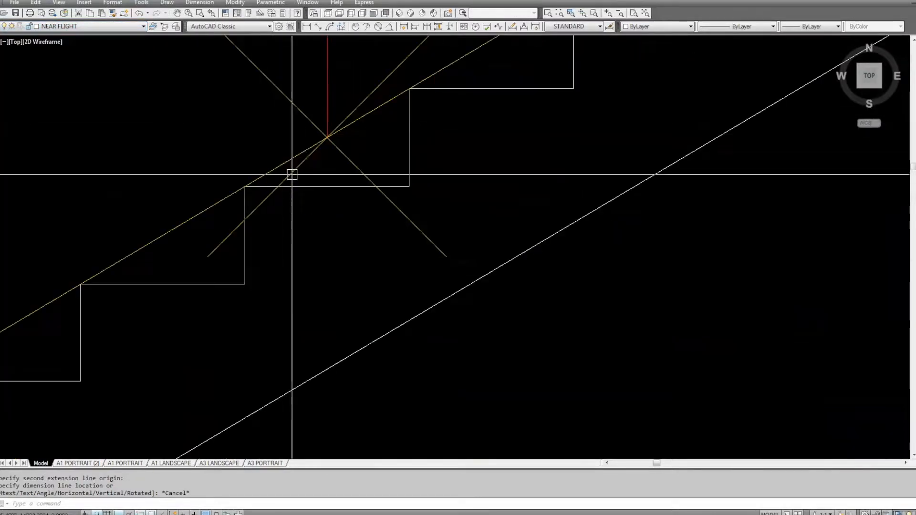
Inspect how the justified base lines sit against the nosings and landings from the ninth flight down through the lower flights
scroll(96, 343, "up", 2)
middle_click_drag(97, 343, 387, 174)
middle_click_drag(159, 226, 611, 53)
middle_click_drag(185, 280, 612, 3)
middle_click_drag(269, 240, 651, 54)
scroll(327, 233, "up", 2)
scroll(268, 196, "down", 2)
scroll(276, 197, "up", 2)
scroll(264, 186, "down", 4)
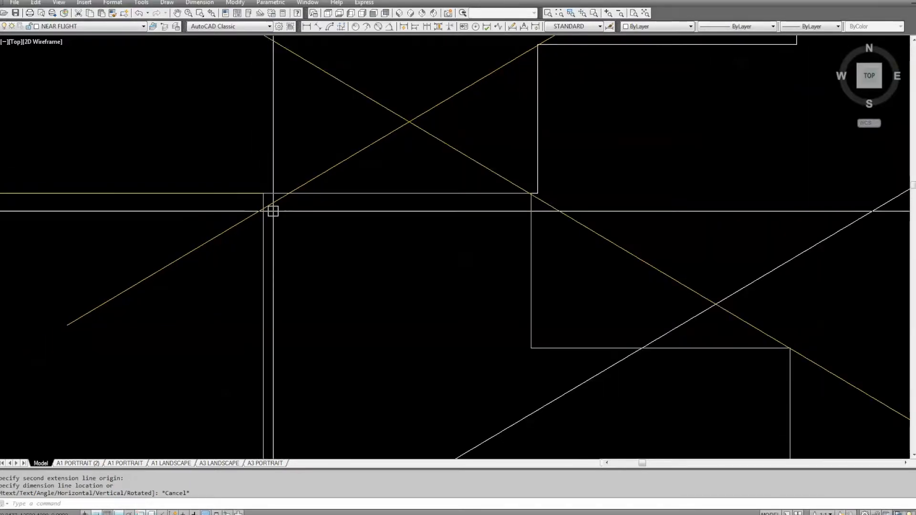
scroll(289, 221, "up", 4)
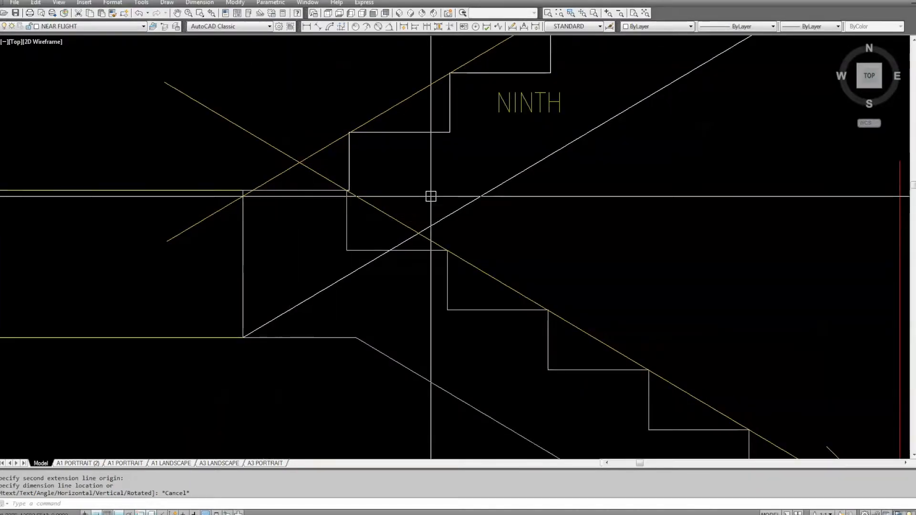
scroll(348, 131, "up", 5)
scroll(245, 100, "down", 5)
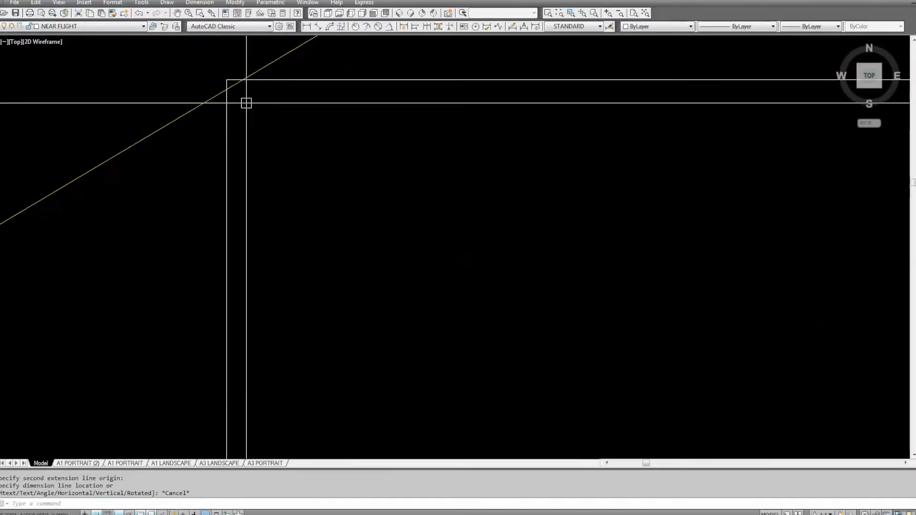
scroll(460, 241, "down", 5)
scroll(472, 296, "up", 5)
scroll(387, 320, "up", 3)
scroll(415, 219, "down", 5)
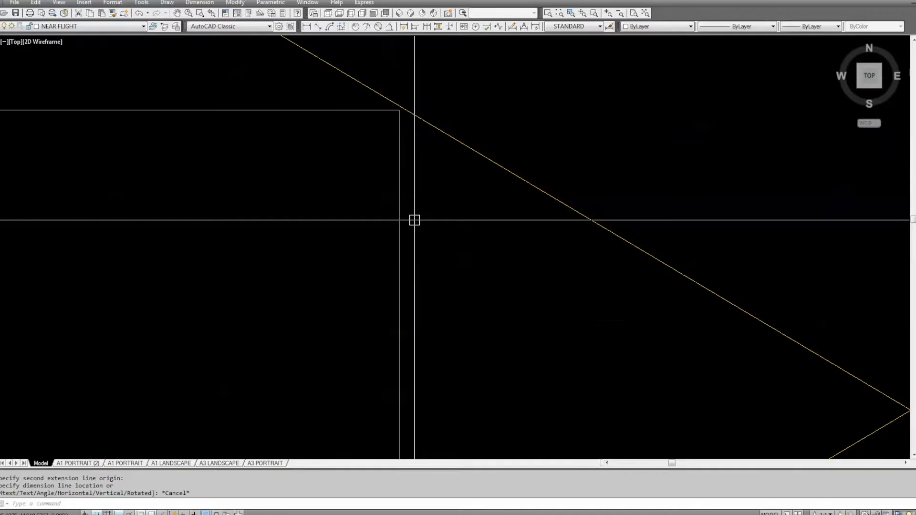
scroll(399, 250, "up", 8)
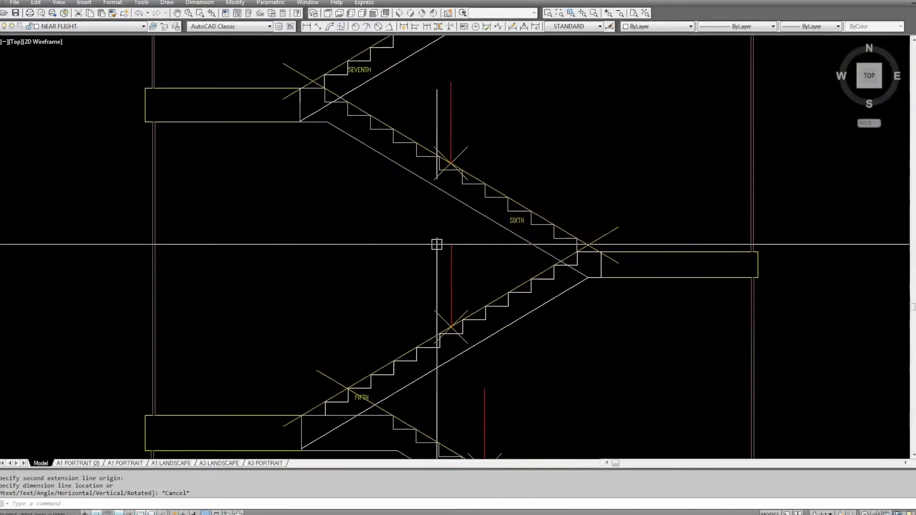
scroll(543, 220, "down", 7)
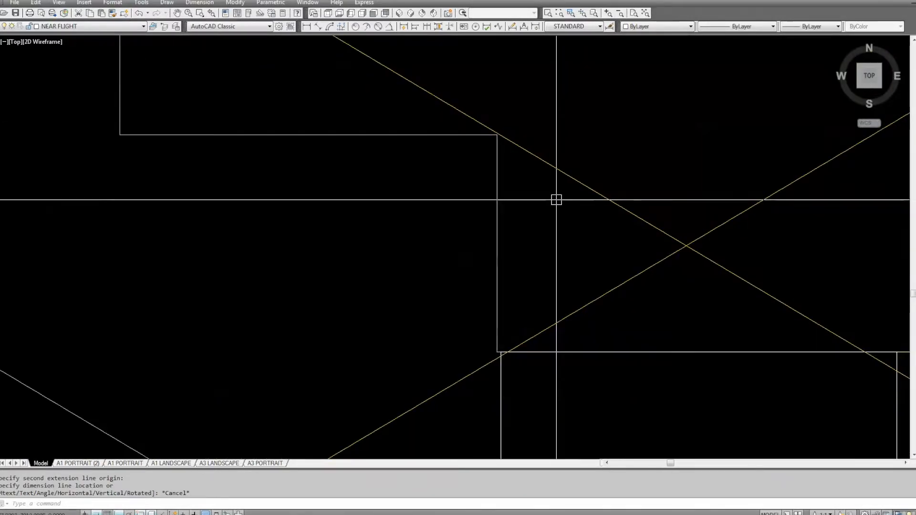
scroll(340, 227, "down", 6)
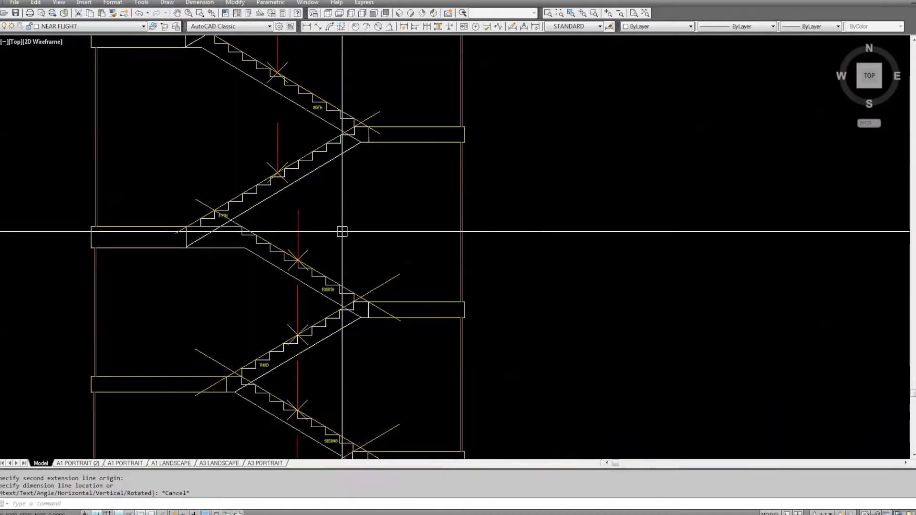
Compare the justified base lines and vertical lines across the two adjacent stair sections
middle_click_drag(498, 209, 424, 229)
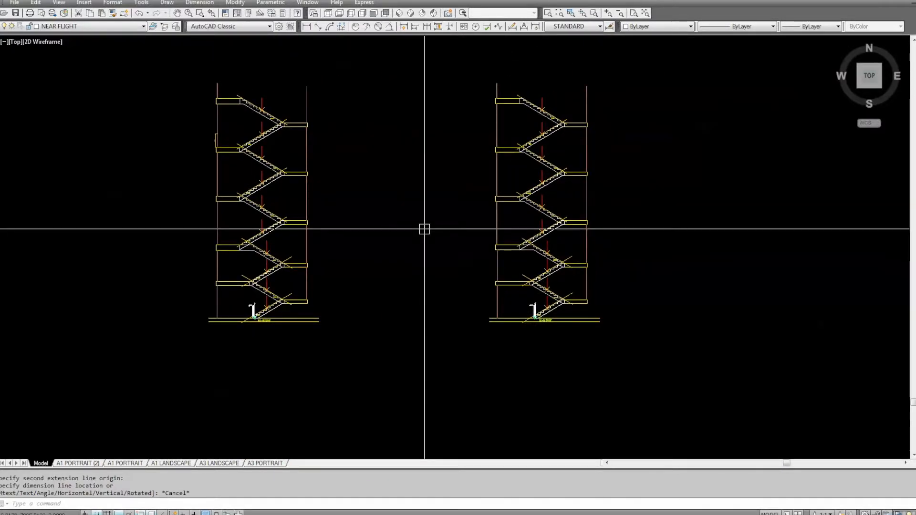
mouse_move(392, 241)
middle_mouse_down()
mouse_move(497, 244)
mouse_move(445, 317)
middle_mouse_up()
middle_click_drag(389, 317, 540, 290)
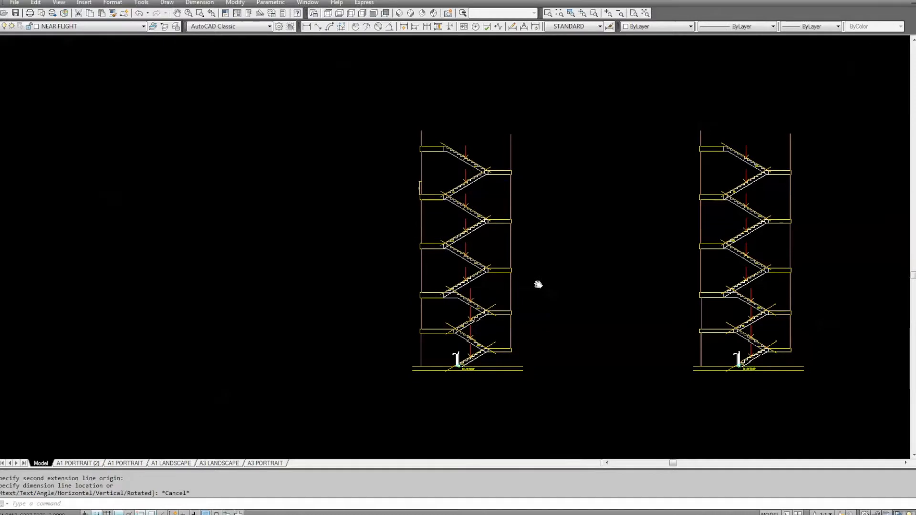
scroll(410, 268, "down", 4)
scroll(429, 264, "up", 8)
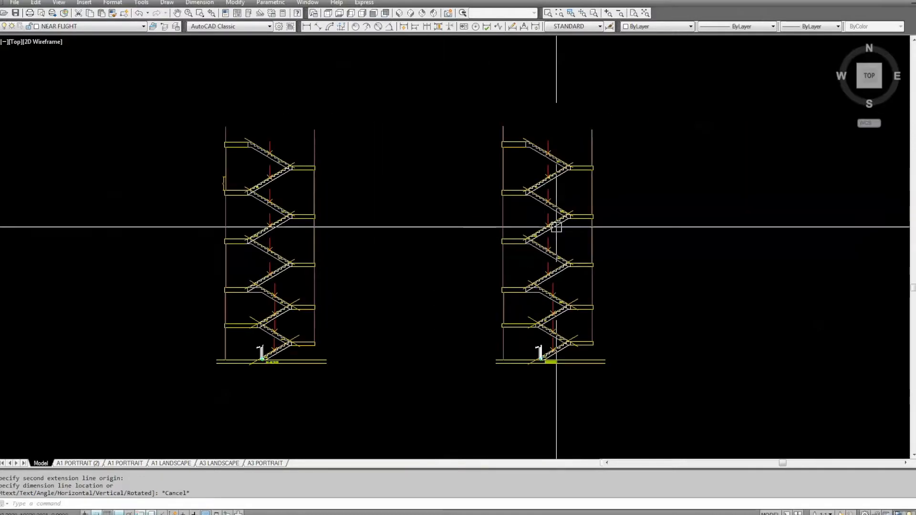
scroll(490, 275, "up", 2)
mouse_move(518, 194)
middle_mouse_down()
mouse_move(479, 275)
mouse_move(430, 274)
mouse_move(457, 132)
middle_mouse_up()
scroll(556, 301, "up", 8)
scroll(392, 235, "down", 5)
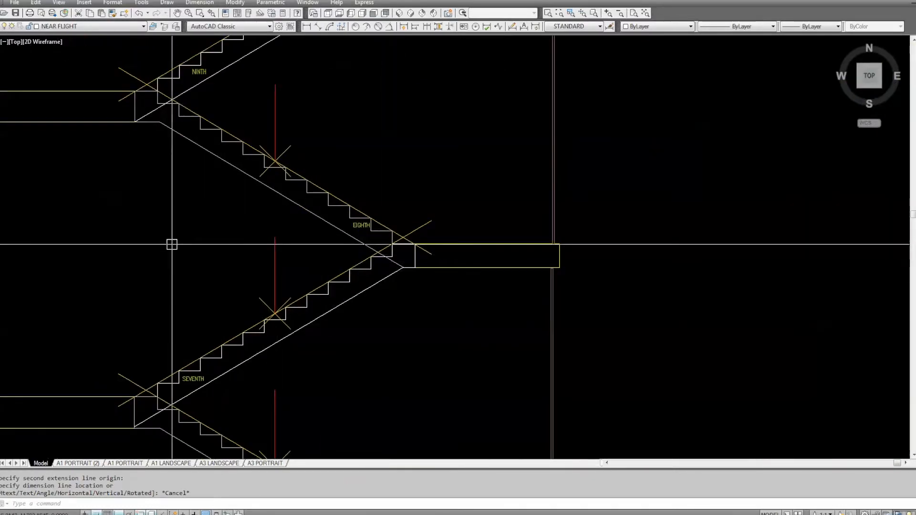
scroll(510, 211, "down", 4)
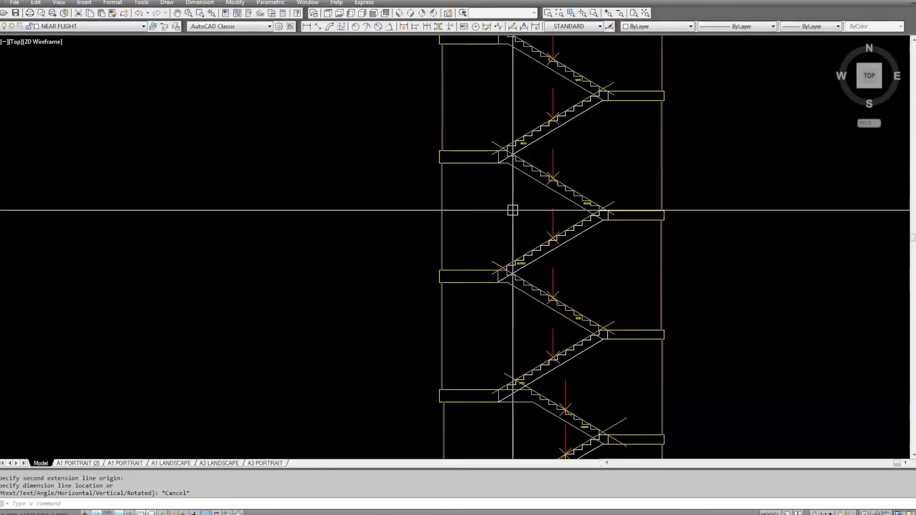
middle_click_drag(494, 198, 500, 261)
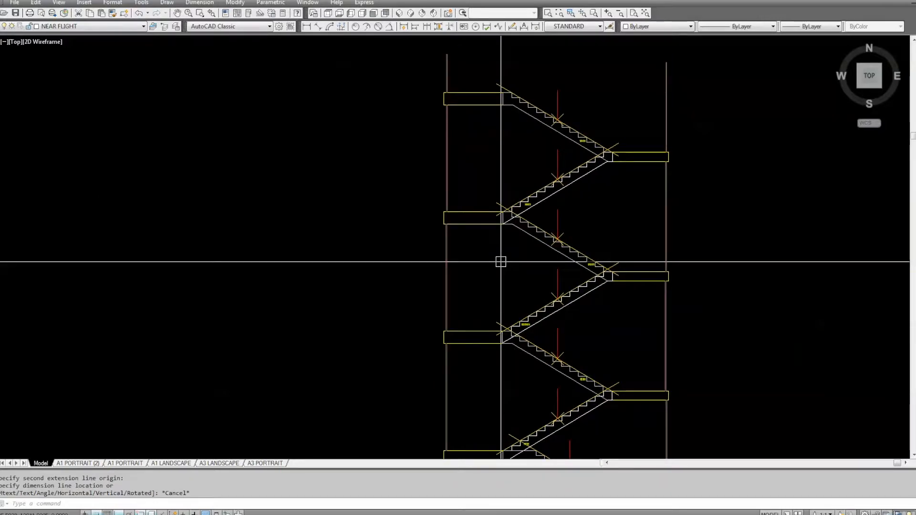
scroll(500, 261, "down", 4)
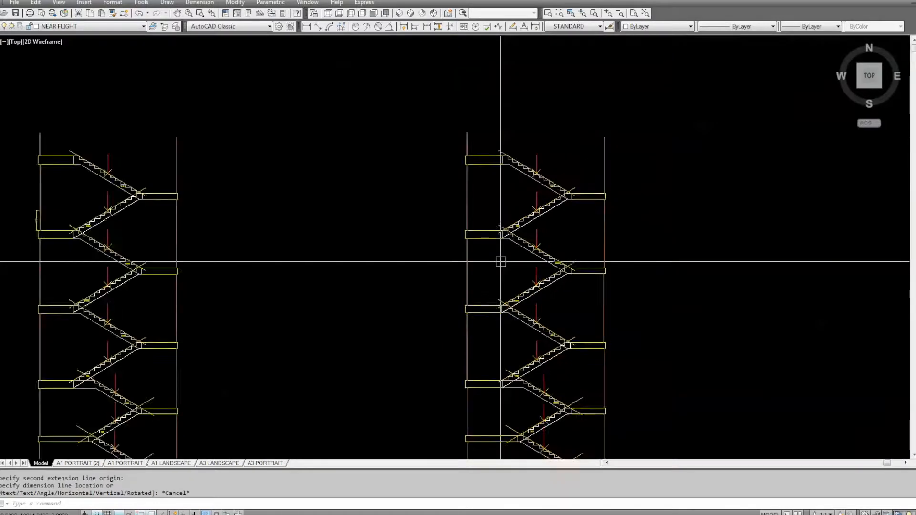
Return to the tenth flight and review its justified base line, vertical line and cross mark
left_click(500, 261)
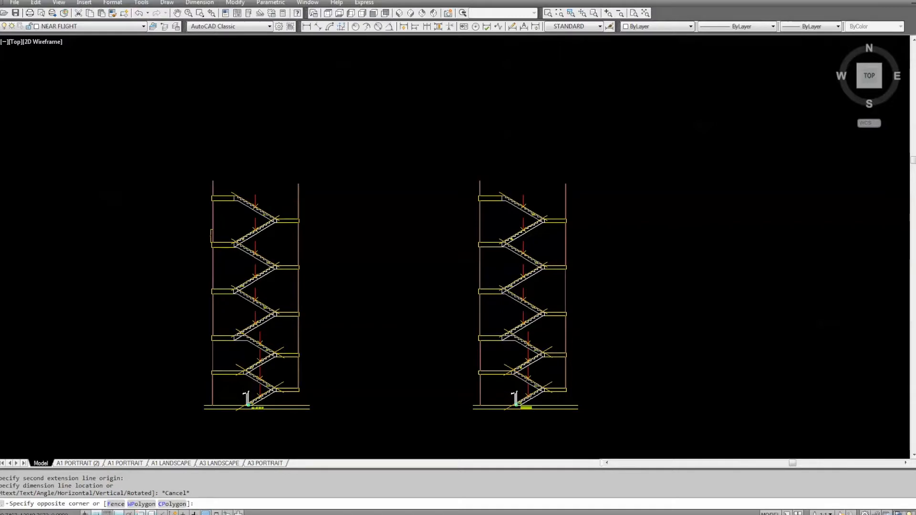
left_click(492, 259)
middle_click_drag(368, 291, 439, 206)
middle_click_drag(467, 159, 475, 220)
scroll(314, 185, "up", 9)
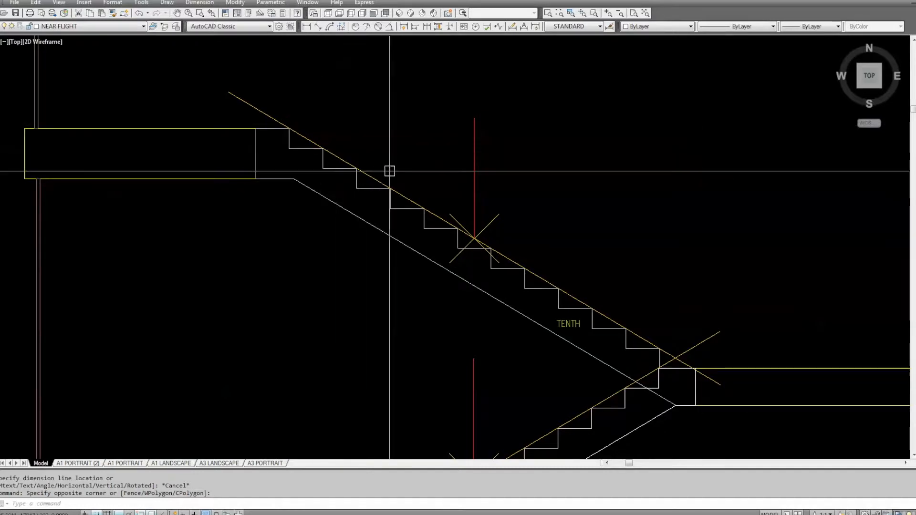
scroll(389, 170, "up", 2)
scroll(377, 183, "up", 4)
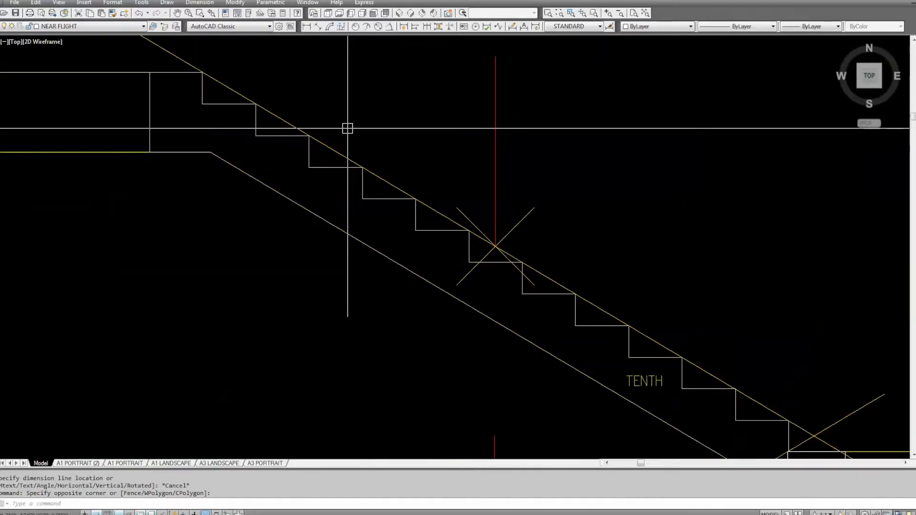
scroll(351, 145, "down", 6)
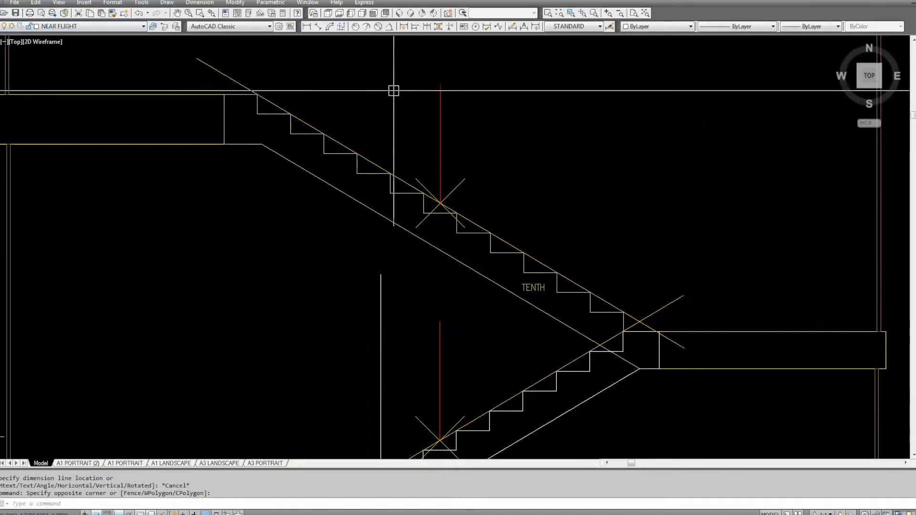
Turn on the JUSTIFIED BALUSTRADE SET OUT layer
left_click(83, 28)
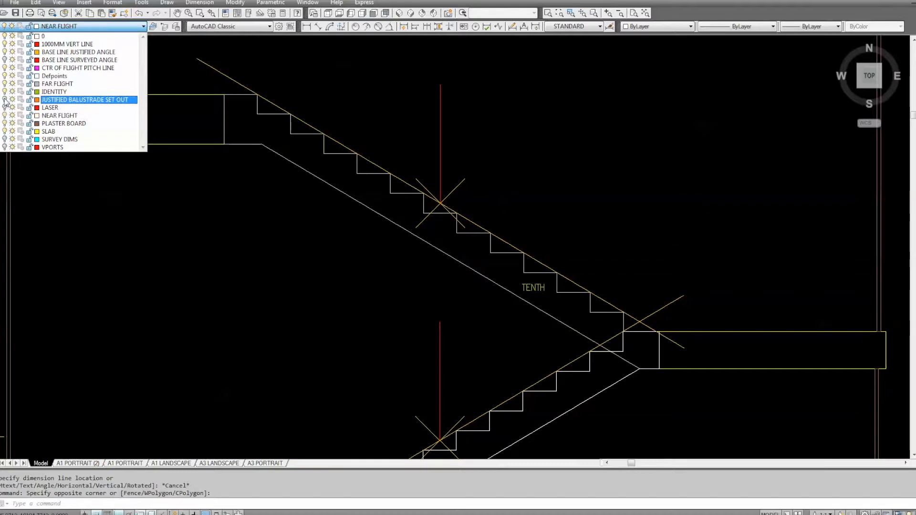
scroll(219, 76, "down", 3)
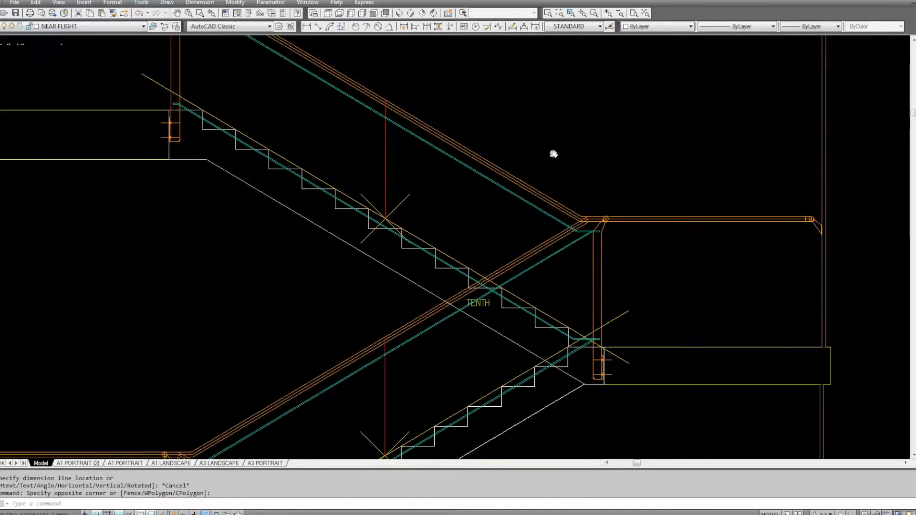
scroll(552, 151, "up", 3)
Select the balustrade post lines at the head of the tenth flight to examine the post, and clear the selection
middle_click_drag(305, 117, 462, 262)
scroll(241, 171, "up", 2)
scroll(241, 172, "down", 4)
scroll(241, 171, "down", 2)
scroll(239, 202, "up", 8)
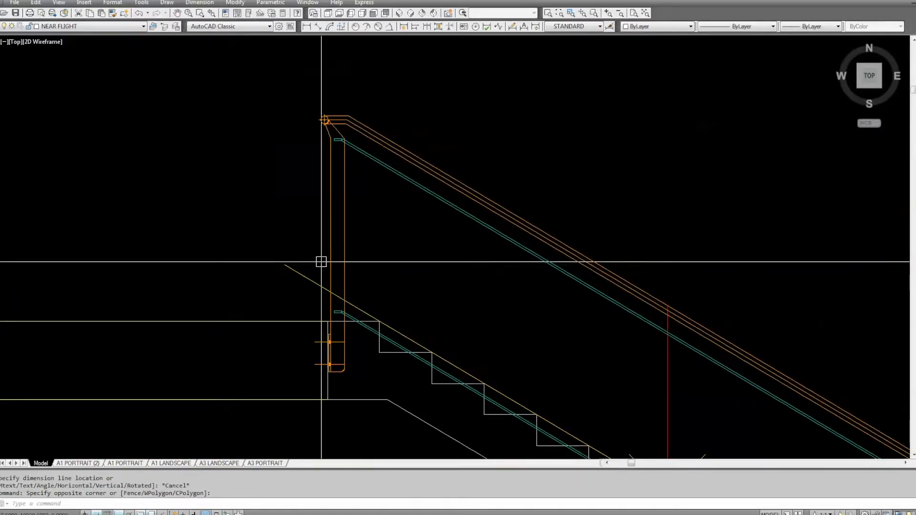
left_click(360, 200)
left_click(262, 160)
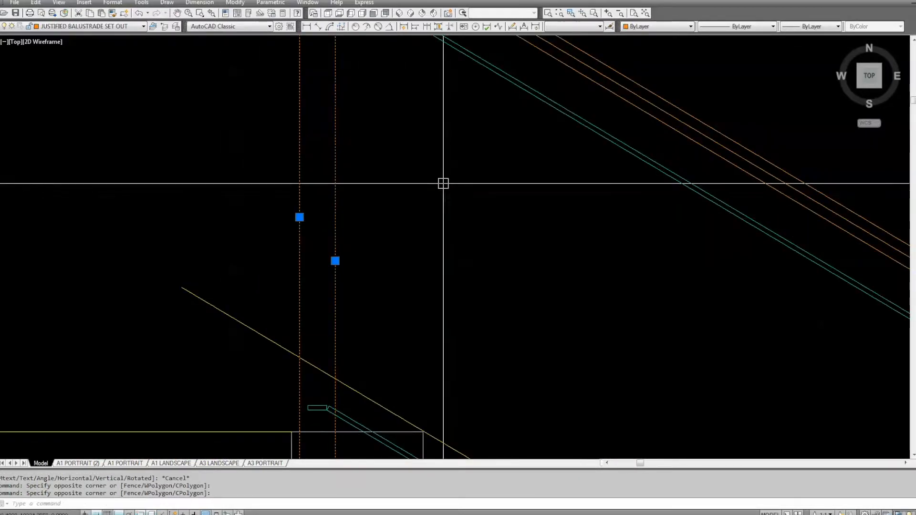
key("Escape")
Examine the balustrade post's fixings at the landing edge and its position relative to the justified base line
middle_click_drag(376, 284, 438, 198)
scroll(437, 198, "down", 4)
scroll(423, 303, "up", 6)
mouse_move(379, 190)
middle_mouse_down()
mouse_move(397, 384)
mouse_move(411, 316)
middle_mouse_up()
scroll(386, 278, "down", 5)
scroll(411, 315, "down", 4)
scroll(415, 360, "up", 6)
scroll(426, 240, "down", 6)
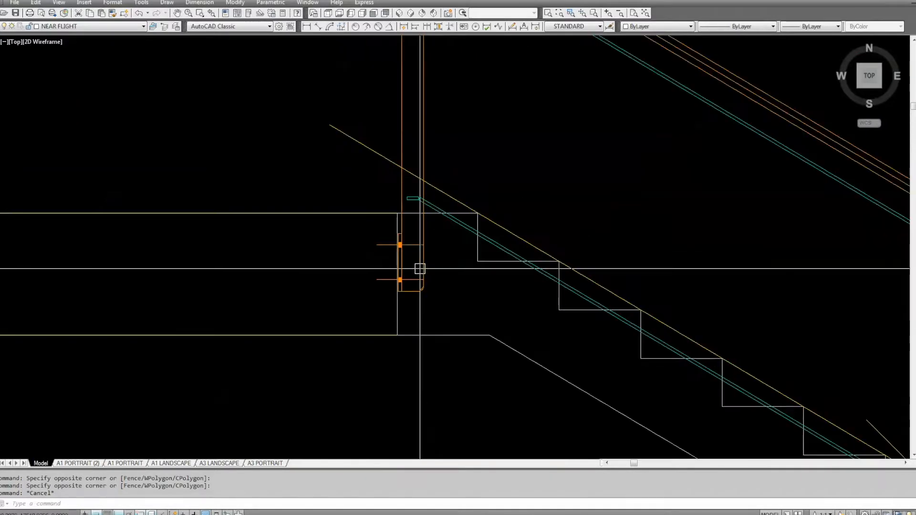
Examine the post fixing at the head of the tenth flight and follow its balustrade down to the lower landing
middle_click_drag(434, 159, 426, 218)
scroll(405, 182, "up", 8)
scroll(466, 204, "down", 3)
scroll(548, 338, "up", 2)
middle_click_drag(539, 333, 456, 189)
scroll(420, 180, "down", 8)
scroll(397, 150, "up", 8)
scroll(402, 181, "down", 8)
scroll(582, 305, "up", 8)
scroll(499, 266, "up", 2)
scroll(526, 200, "down", 8)
left_click(553, 238)
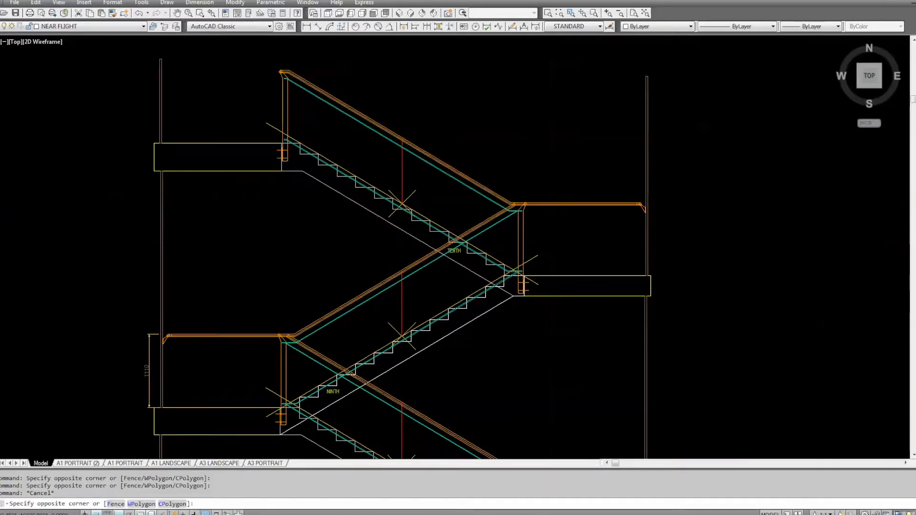
left_click(511, 222)
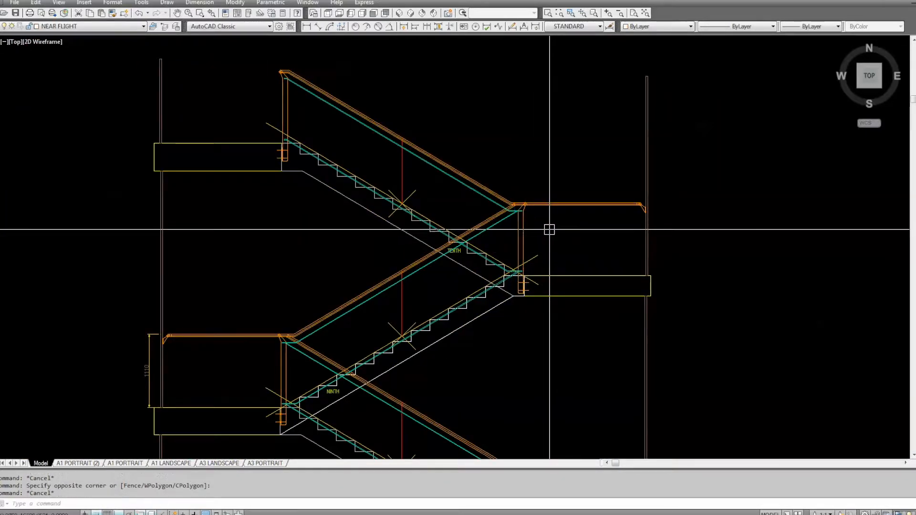
key("Escape")
scroll(539, 221, "up", 6)
scroll(516, 191, "down", 6)
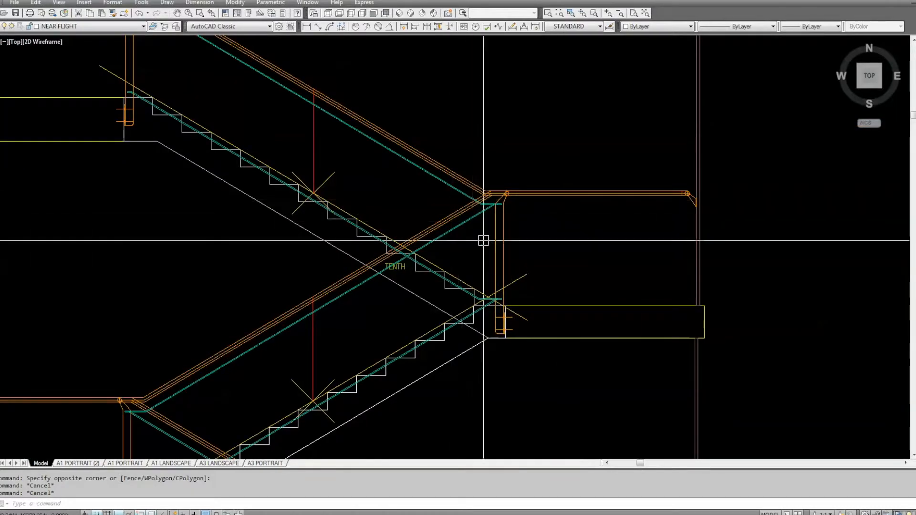
Examine where the ninth and tenth flights' sloping handrails meet the level landing handrail
scroll(553, 244, "up", 4)
left_click(559, 218)
left_click(559, 218)
scroll(512, 248, "down", 4)
scroll(480, 227, "up", 6)
scroll(518, 203, "up", 4)
middle_click_drag(540, 204, 422, 256)
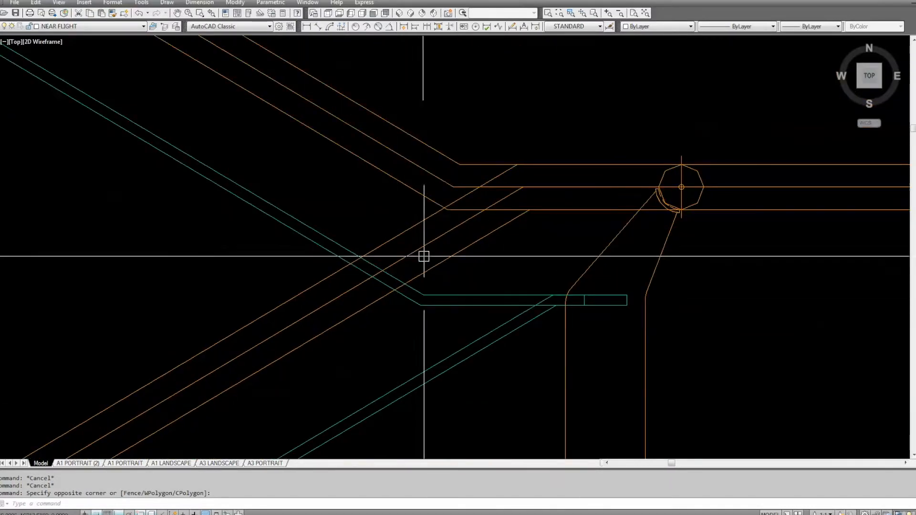
left_click(465, 194)
left_click(478, 213)
left_click(471, 249)
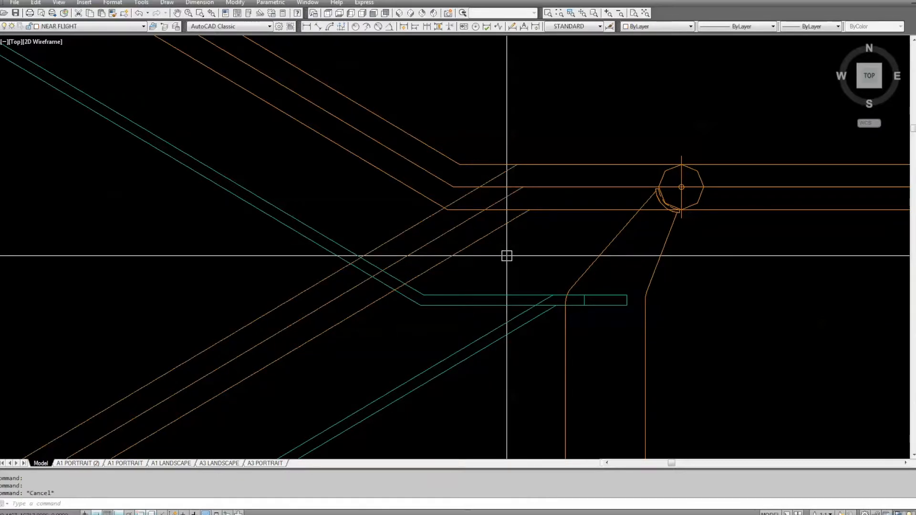
left_click(521, 248)
middle_click_drag(341, 178, 528, 268)
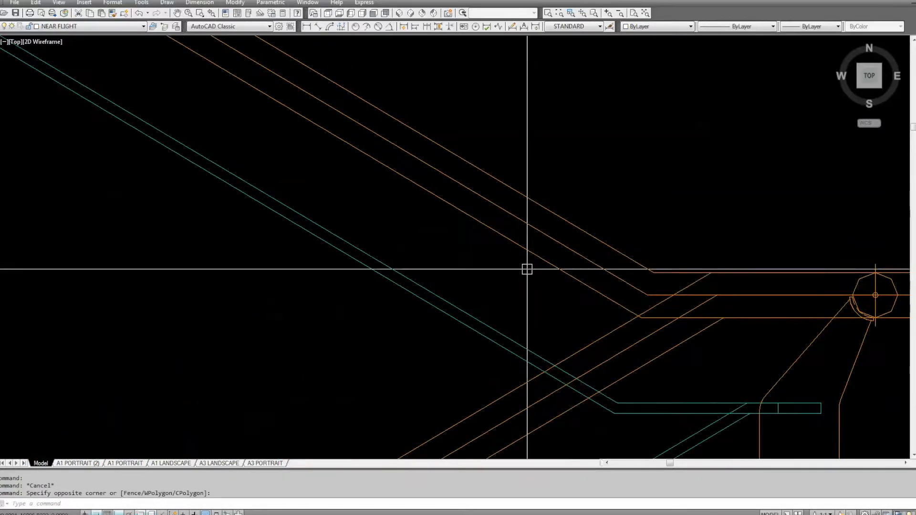
Inspect the tenth flight's handrail and upper balustrade rail at their bends beside the landing post
left_click(321, 26)
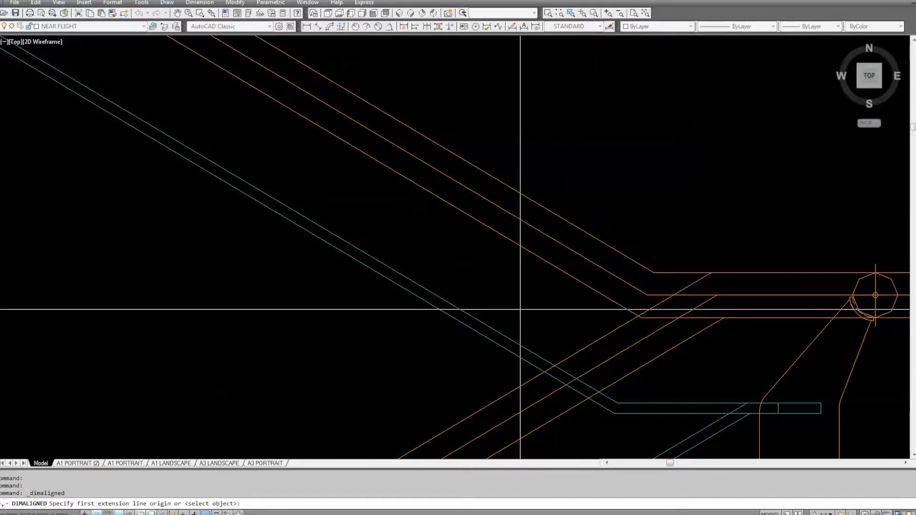
key("Escape")
middle_click_drag(646, 312, 481, 198)
scroll(502, 193, "down", 4)
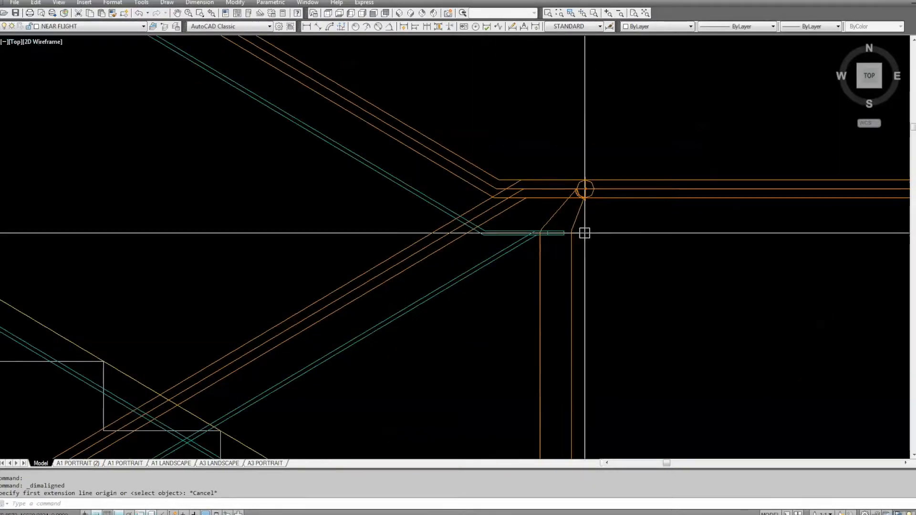
scroll(588, 229, "up", 4)
scroll(576, 178, "down", 6)
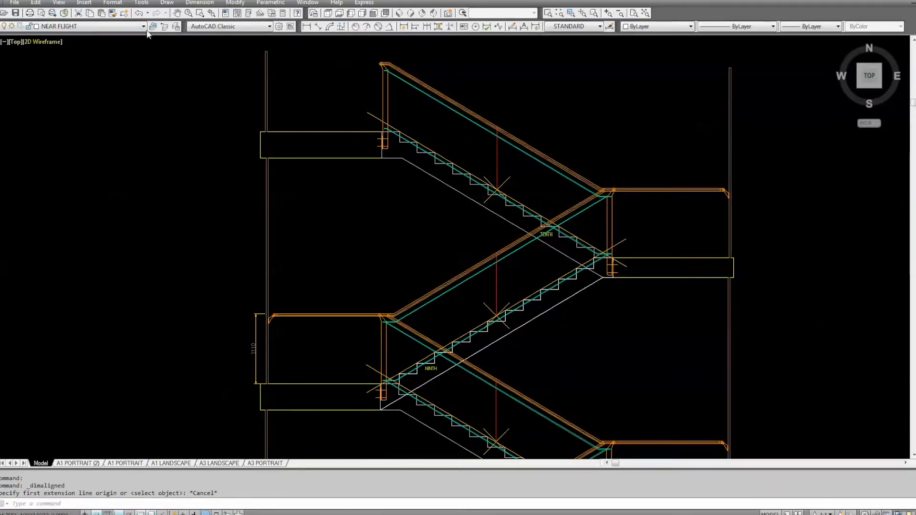
Add a vertical linear dimension between the upper balustrade rail's end and the landing level at the head of the tenth flight
left_click(306, 26)
scroll(430, 178, "up", 8)
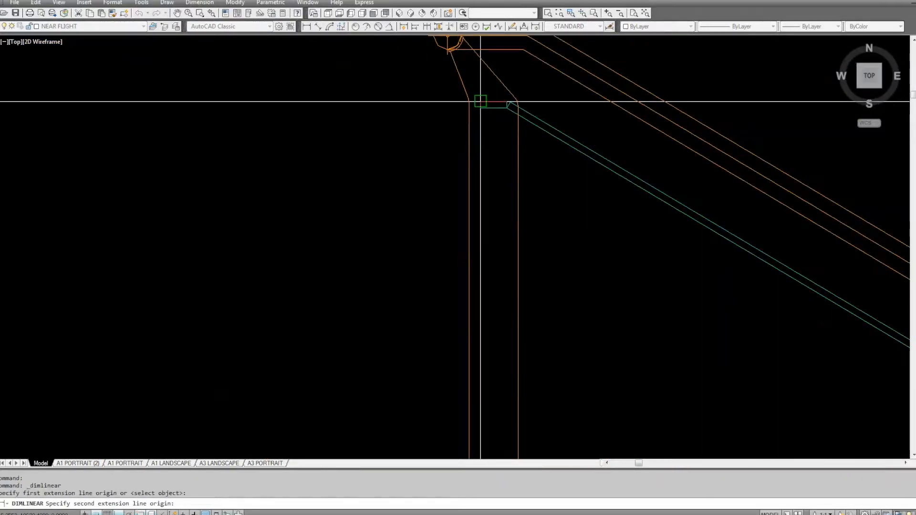
scroll(480, 101, "down", 6)
left_click(472, 312)
left_click(434, 286)
scroll(434, 241, "up", 5)
scroll(435, 241, "down", 5)
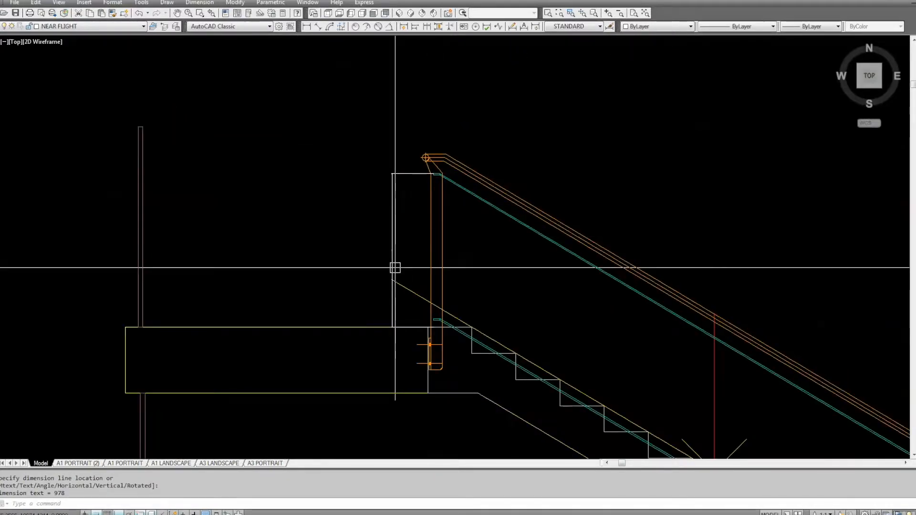
scroll(395, 267, "up", 1)
scroll(368, 185, "up", 4)
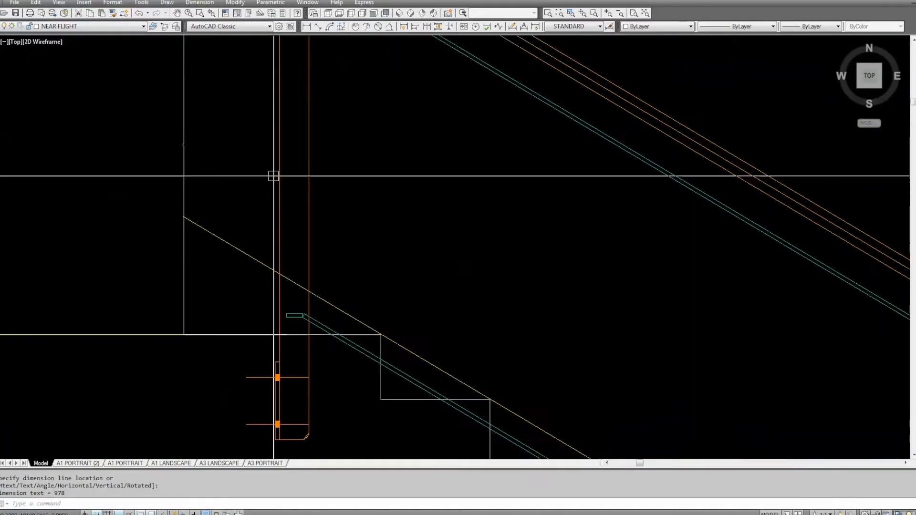
Delete the vertical dimension beside the tenth flight's head post
scroll(273, 176, "down", 5)
scroll(349, 196, "up", 4)
scroll(290, 124, "up", 2)
middle_click_drag(291, 124, 474, 358)
left_click(381, 267)
left_click(227, 168)
key("Delete")
Examine the lower balustrade rail's short horizontal return at the post at the head of the tenth flight
middle_click_drag(402, 235, 364, 101)
scroll(424, 316, "up", 4)
scroll(411, 278, "up", 2)
mouse_move(421, 352)
middle_mouse_down()
mouse_move(418, 289)
mouse_move(441, 177)
middle_mouse_up()
scroll(448, 253, "up", 2)
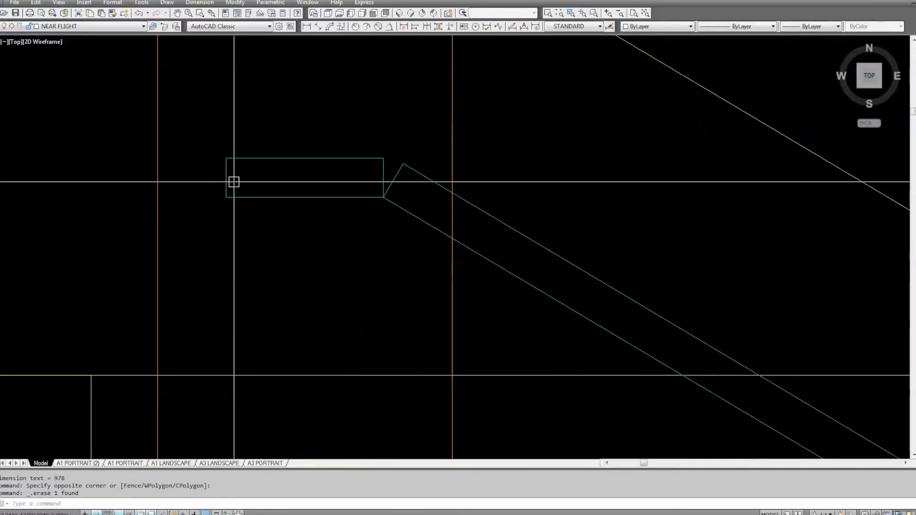
scroll(268, 185, "down", 3)
scroll(236, 180, "down", 2)
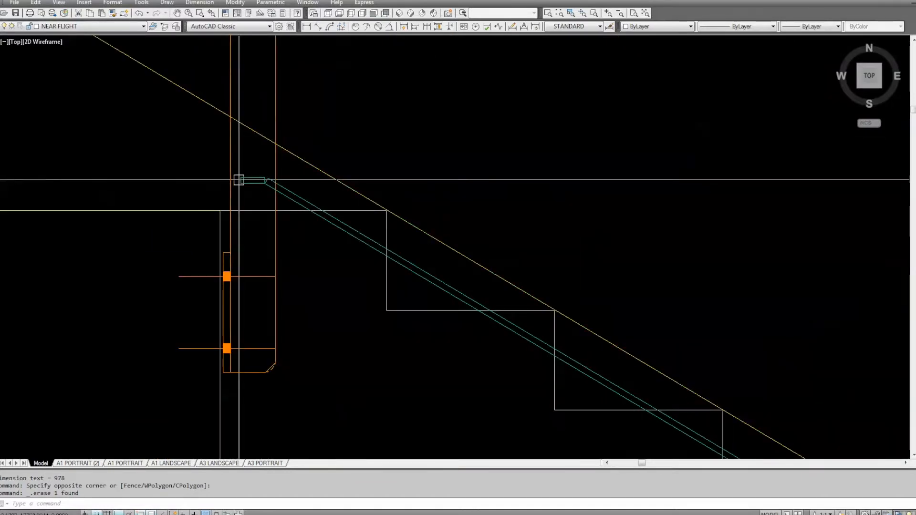
scroll(239, 180, "down", 2)
middle_click_drag(672, 301, 364, 178)
Examine the upper and lower balustrade rail returns at the post between the tenth and ninth flights
scroll(493, 210, "down", 3)
scroll(596, 257, "up", 4)
scroll(635, 256, "up", 3)
middle_click_drag(711, 188, 590, 231)
scroll(613, 198, "up", 4)
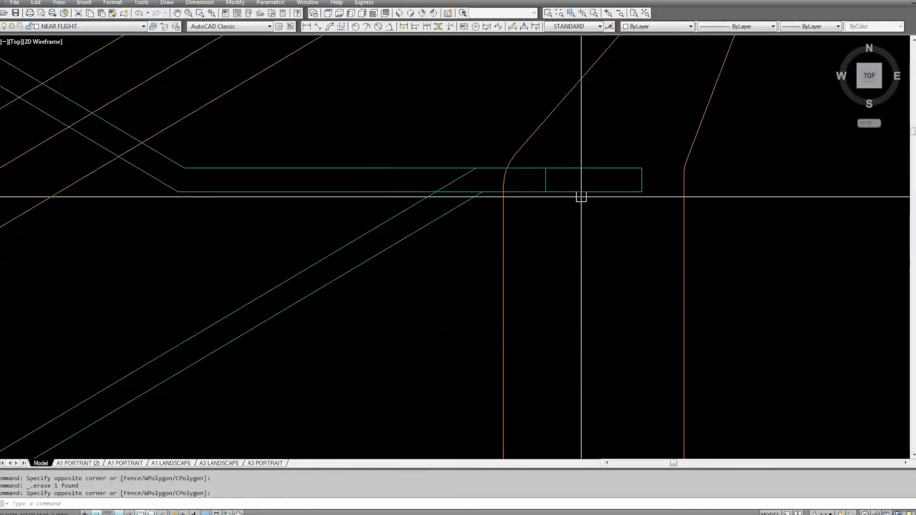
scroll(586, 196, "down", 3)
middle_click_drag(630, 256, 664, 178)
scroll(618, 256, "up", 8)
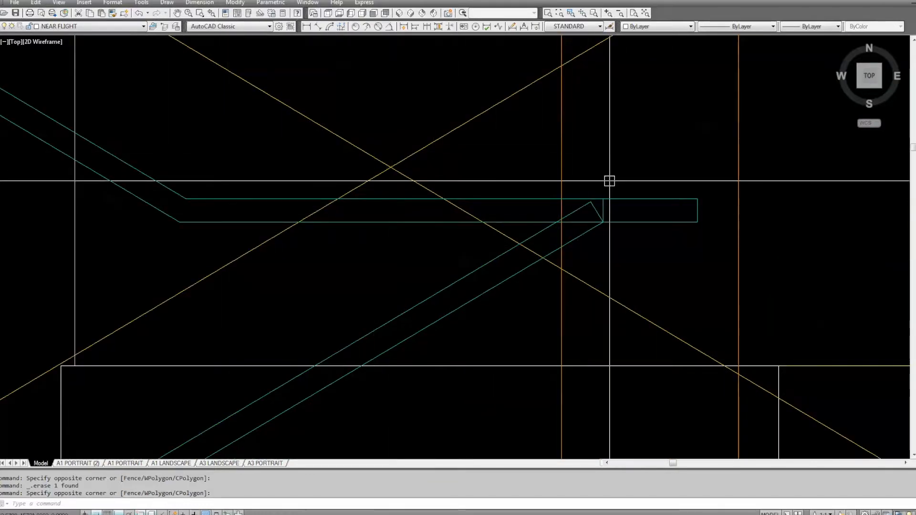
scroll(616, 168, "down", 6)
scroll(617, 166, "down", 4)
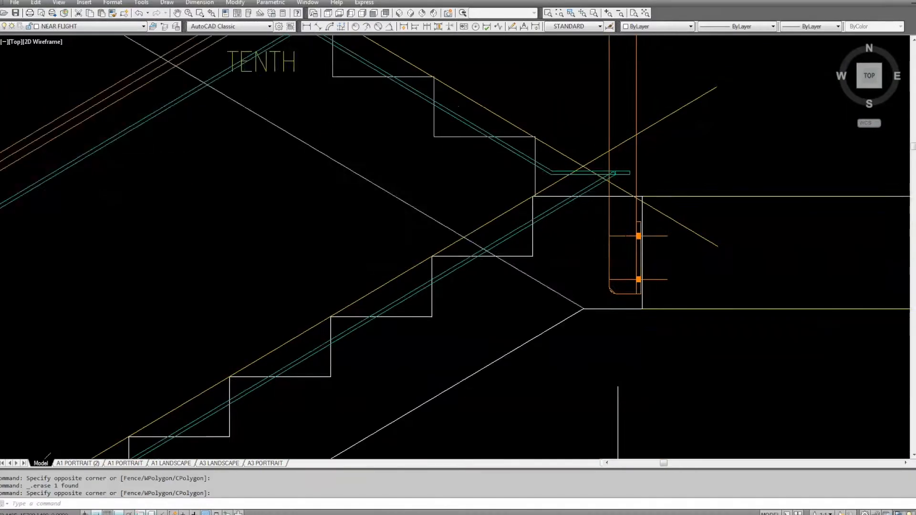
middle_click_drag(420, 275, 640, 111)
middle_click_drag(277, 305, 577, 134)
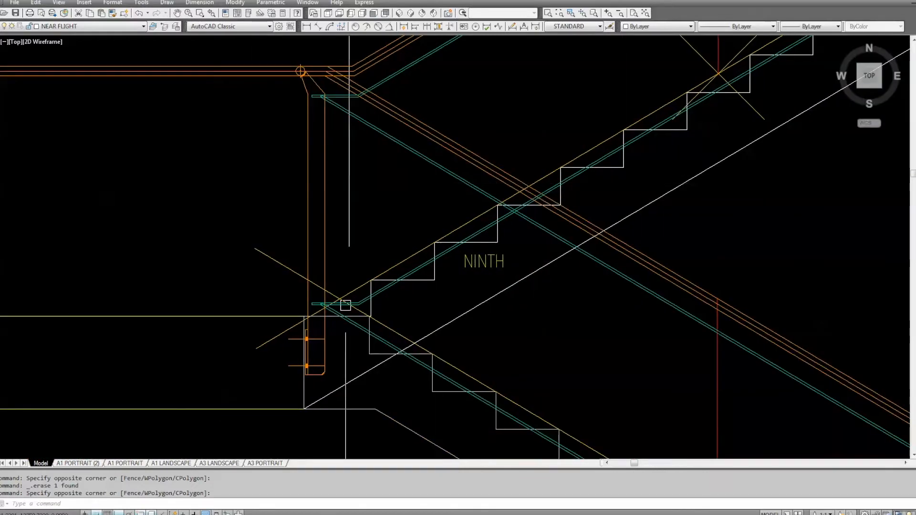
Examine the lower rails, crossing base lines and post fixings at the foot of the ninth flight, including its landing handrail
scroll(344, 305, "up", 8)
scroll(413, 264, "down", 4)
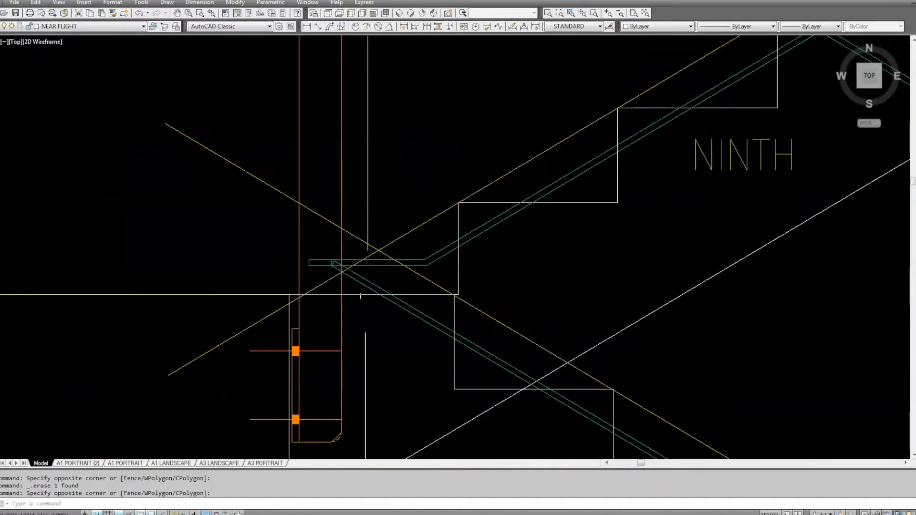
scroll(382, 352, "down", 4)
mouse_move(397, 348)
middle_mouse_down()
mouse_move(260, 262)
mouse_move(295, 262)
mouse_move(425, 360)
mouse_move(417, 252)
middle_mouse_up()
scroll(267, 262, "down", 2)
scroll(416, 261, "up", 6)
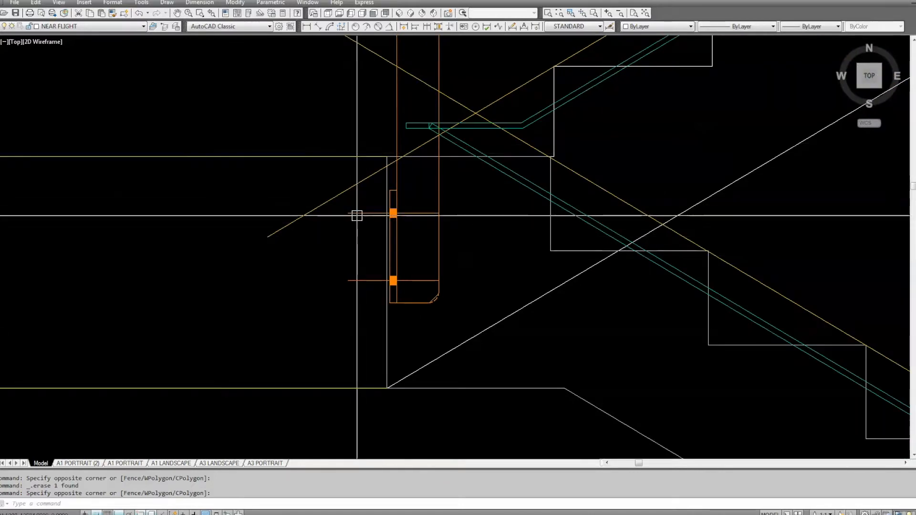
scroll(333, 253, "down", 6)
middle_click_drag(332, 241, 366, 216)
scroll(350, 219, "up", 4)
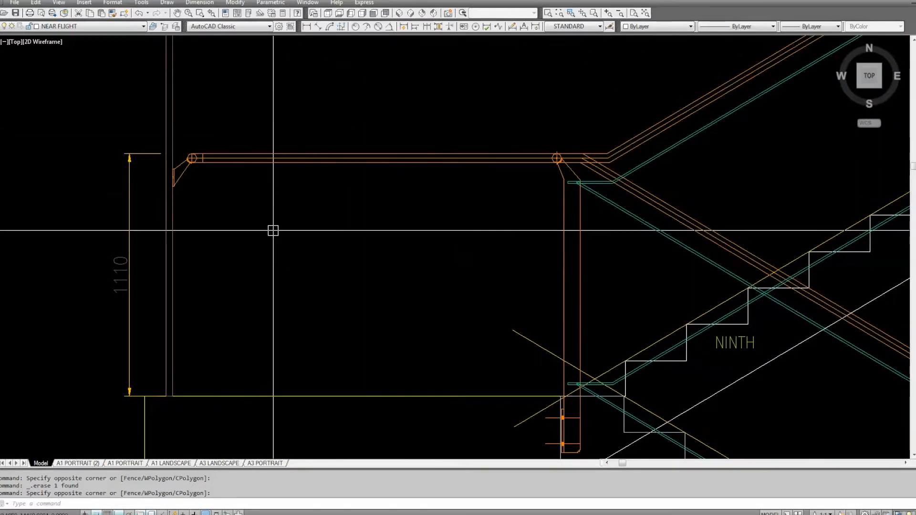
Review the balustrade layout over the ninth and tenth flights and across both full stair sections
scroll(370, 284, "down", 4)
middle_click_drag(525, 248, 376, 230)
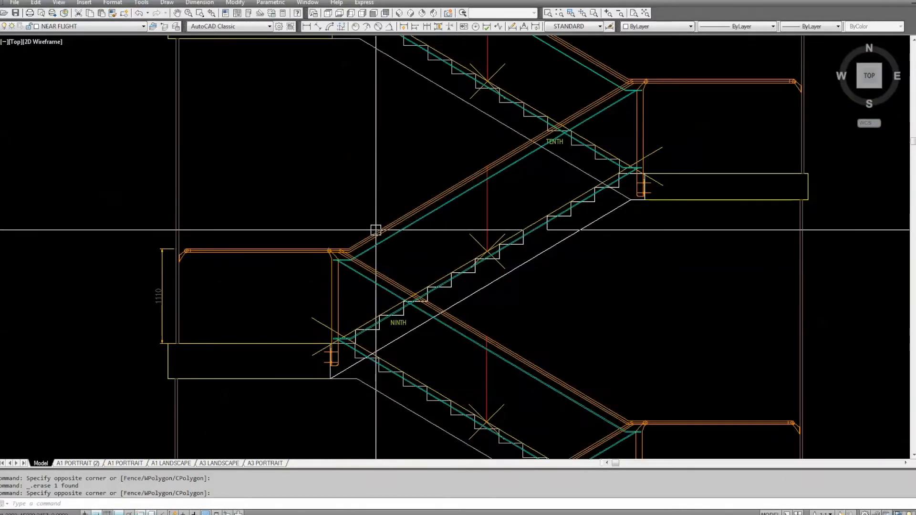
middle_click_drag(662, 293, 427, 225)
scroll(425, 219, "down", 4)
middle_click_drag(535, 192, 450, 153)
scroll(450, 153, "down", 6)
scroll(449, 153, "up", 4)
left_click(450, 154)
left_click(433, 145)
Turn off the balustrade and set-out line layers so only the stair sections show, and save the drawing
left_click(63, 27)
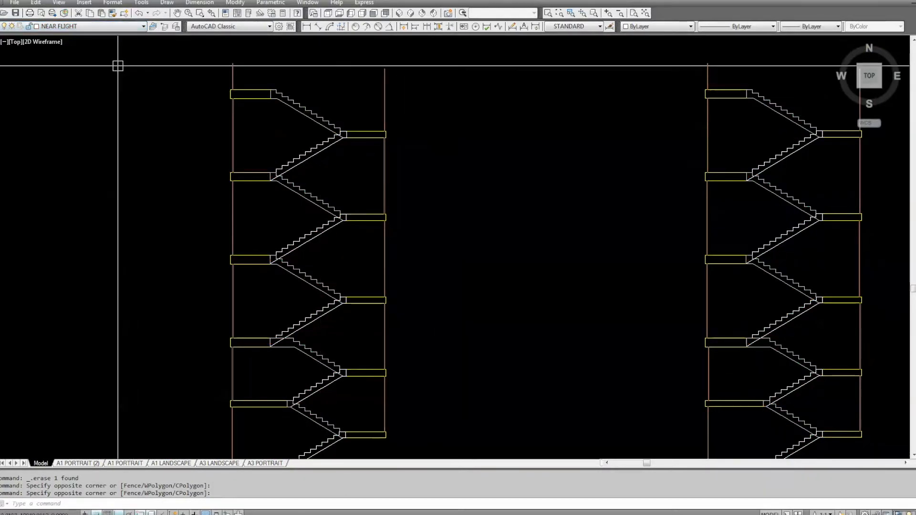
left_click(59, 80)
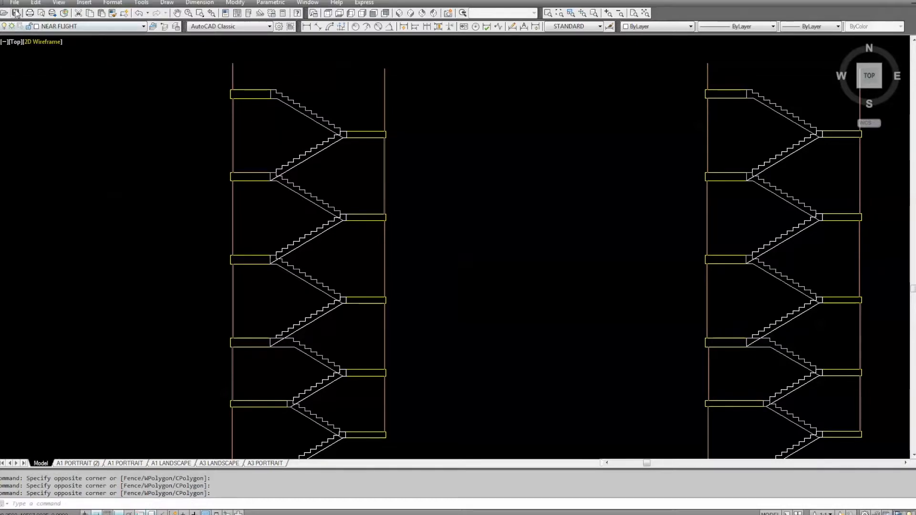
key("ctrl+s")
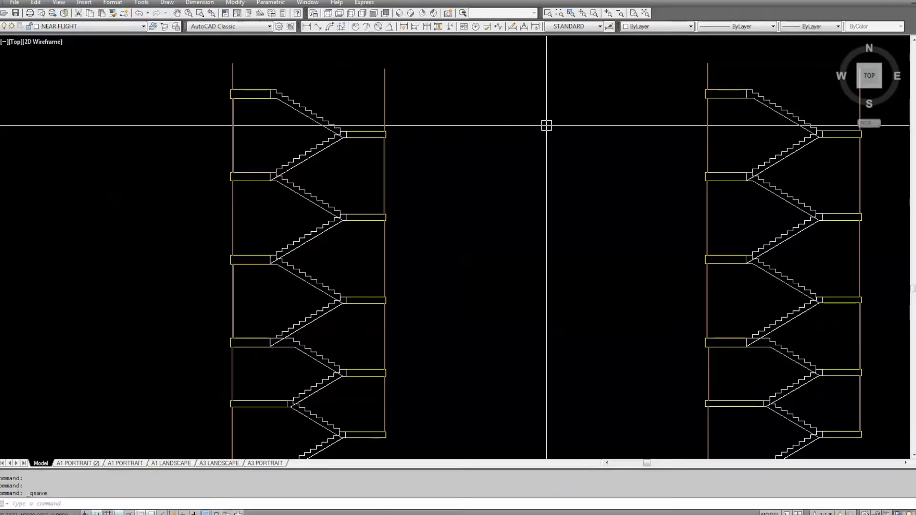
left_click(544, 126)
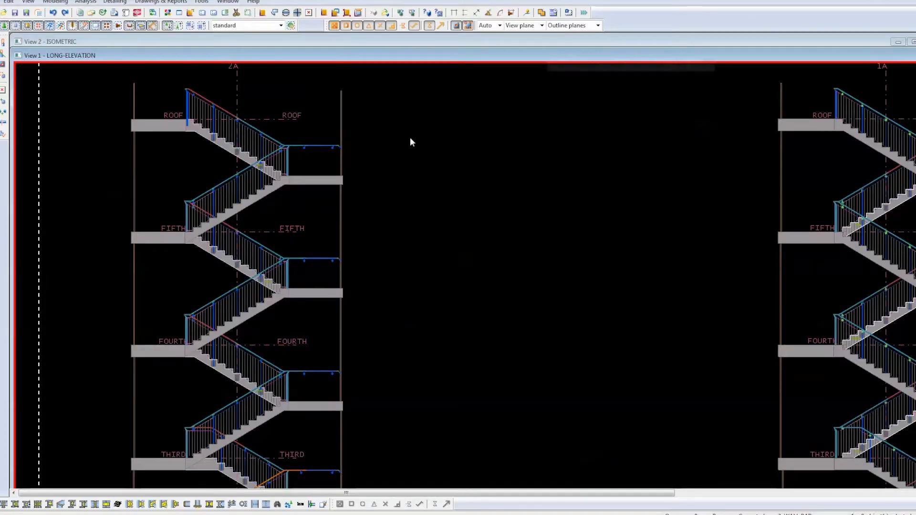
Switch to Tekla Structures and hide parts, bolts and holes, both in model and in components, in the LONG-ELEVATION view
double_click(412, 138)
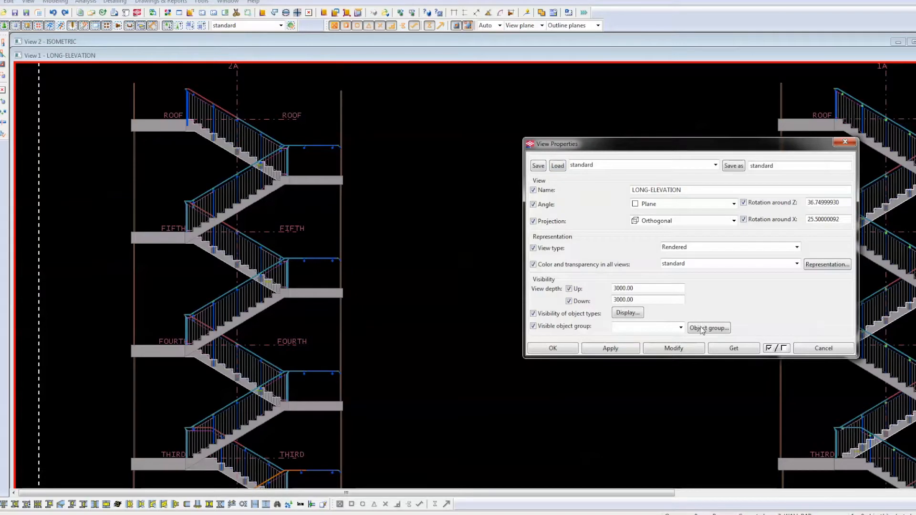
left_click(627, 313)
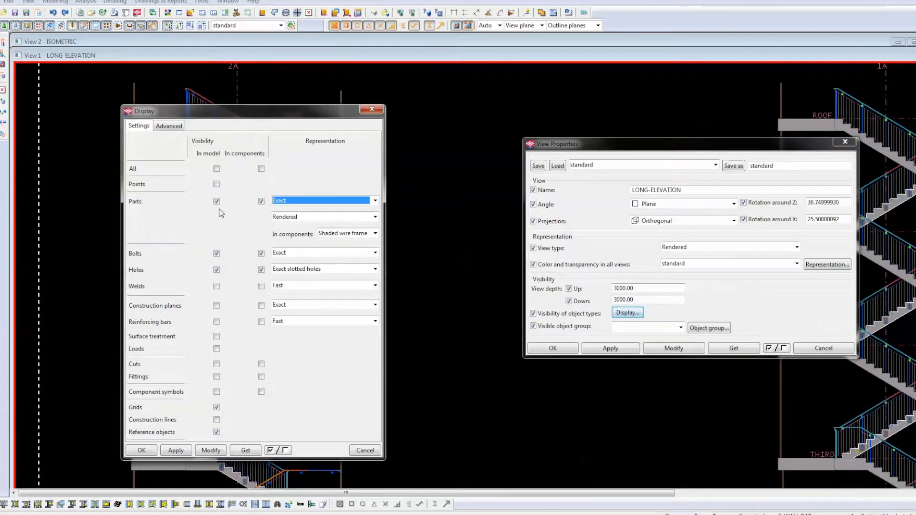
left_click(217, 203)
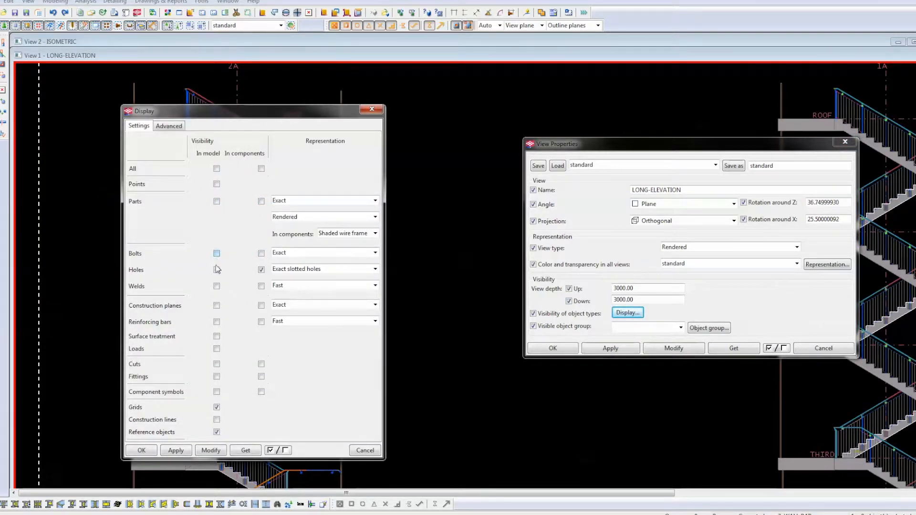
left_click(208, 452)
left_click(372, 110)
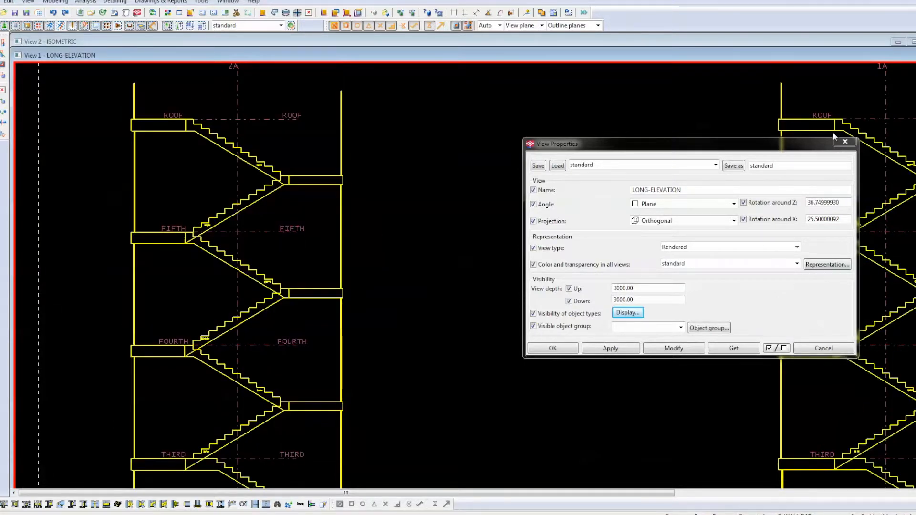
left_click(844, 142)
Examine the stair section reference drawing against the ROOF and FIFTH grid levels
middle_click_drag(417, 174, 406, 264)
scroll(312, 160, "up", 2)
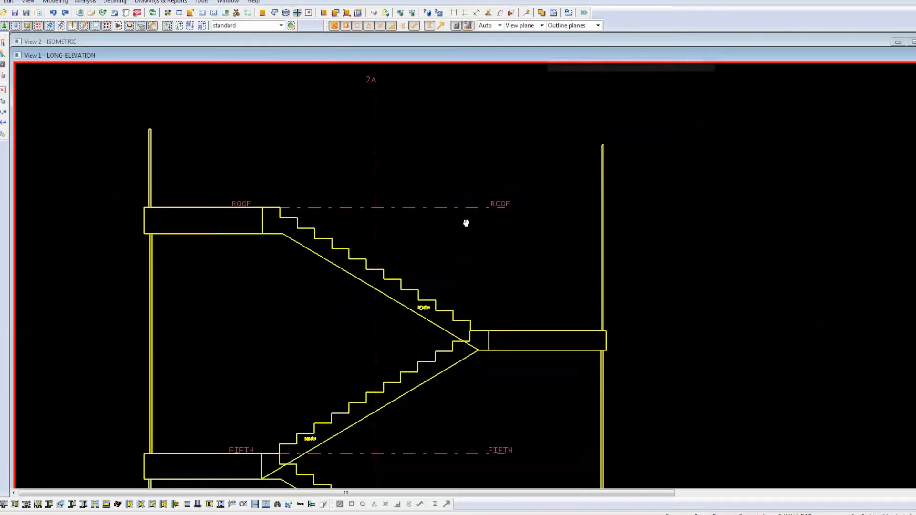
middle_click_drag(396, 162, 411, 146)
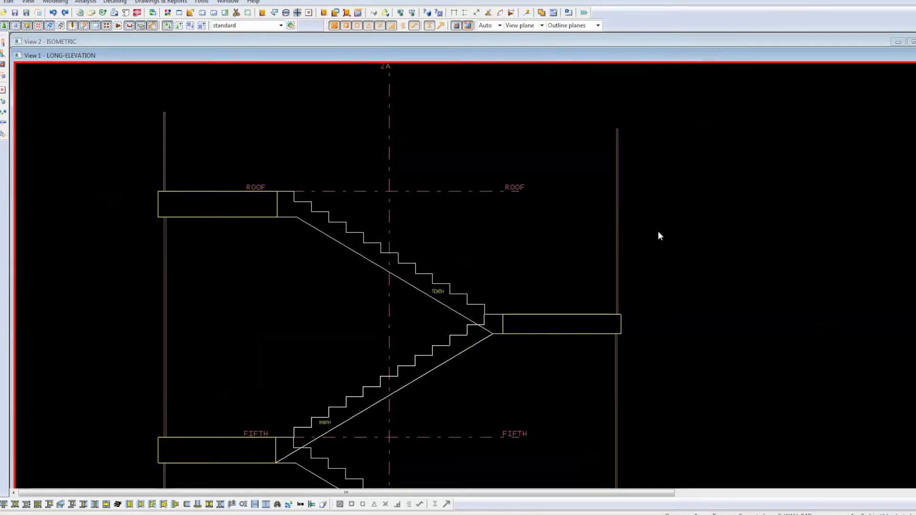
Switch to the ISOMETRIC view and examine the modelled balustrade and handrail turn at the intermediate landing
key("ctrl+Tab")
left_click(635, 232)
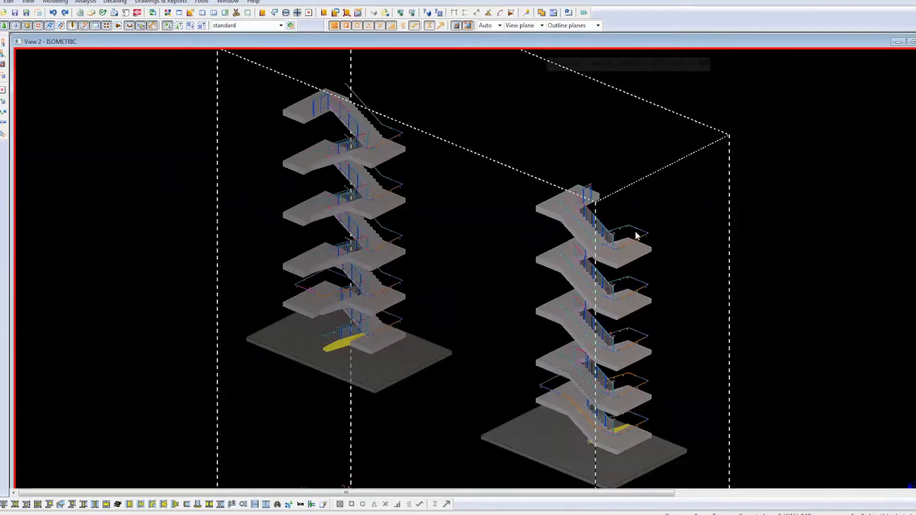
scroll(634, 232, "up", 3)
scroll(627, 258, "up", 4)
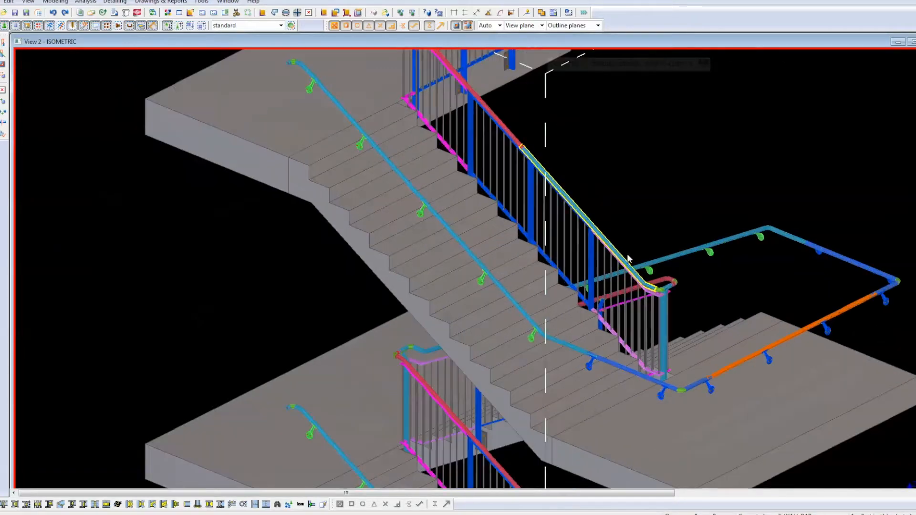
scroll(683, 287, "up", 5)
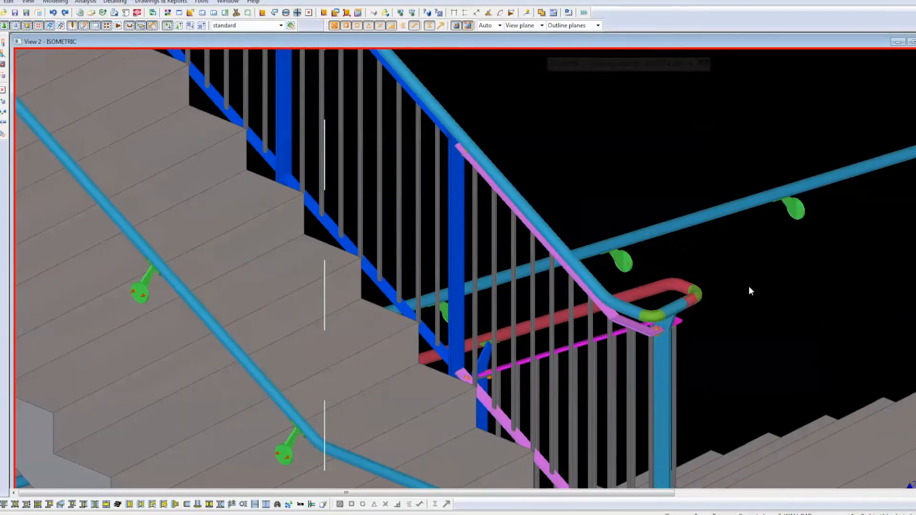
Examine the bolted joint between the balustrade top rail and the post, and the saddle under the red handrail near the landing
middle_click_drag(561, 274, 434, 262)
middle_click_drag(666, 261, 384, 179)
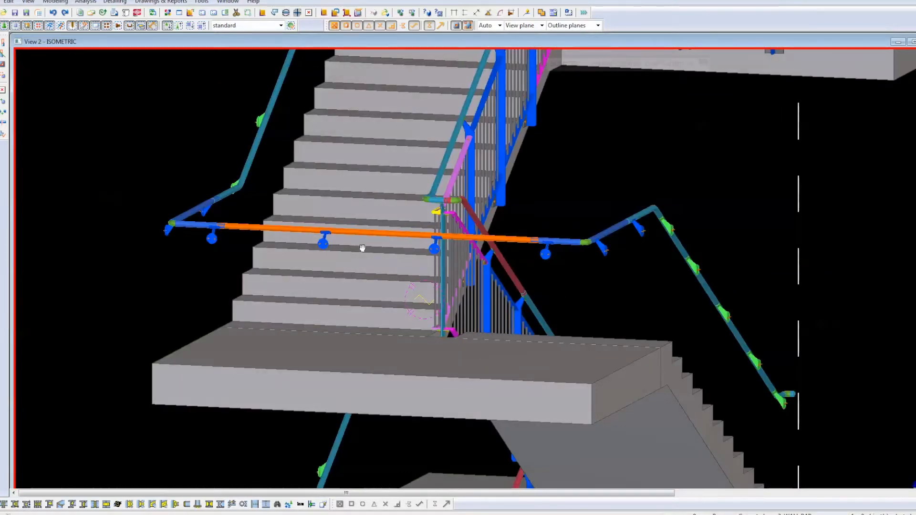
middle_click_drag(362, 248, 444, 245, "ctrl")
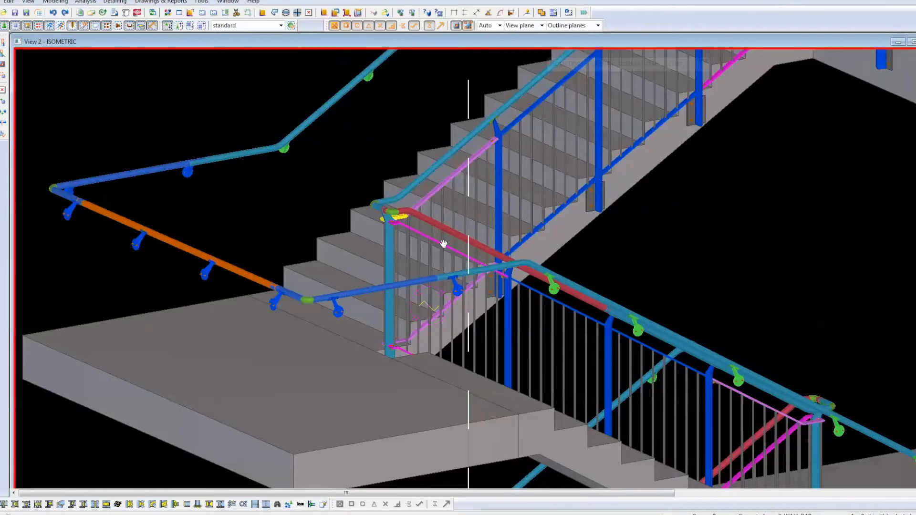
scroll(517, 293, "up", 2)
scroll(493, 263, "up", 5)
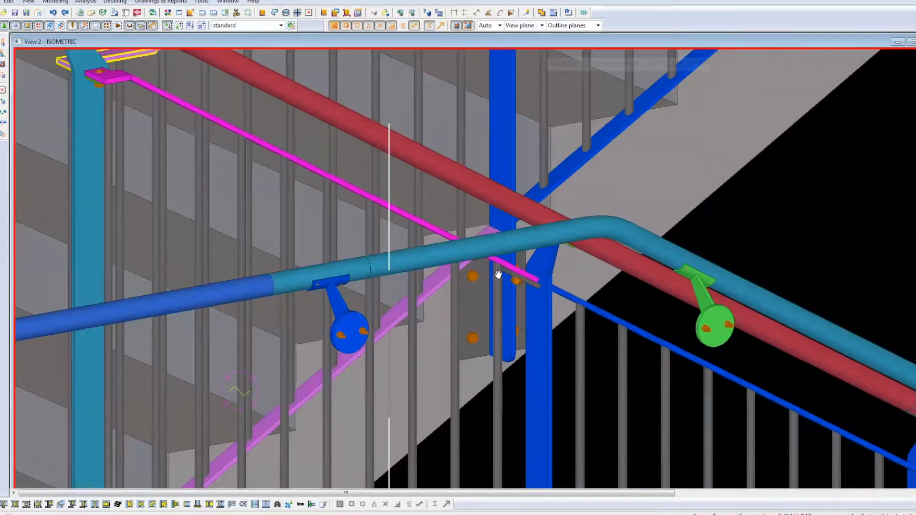
middle_click_drag(536, 270, 574, 254, "ctrl")
middle_click_drag(512, 212, 531, 194, "ctrl")
scroll(531, 187, "up", 3)
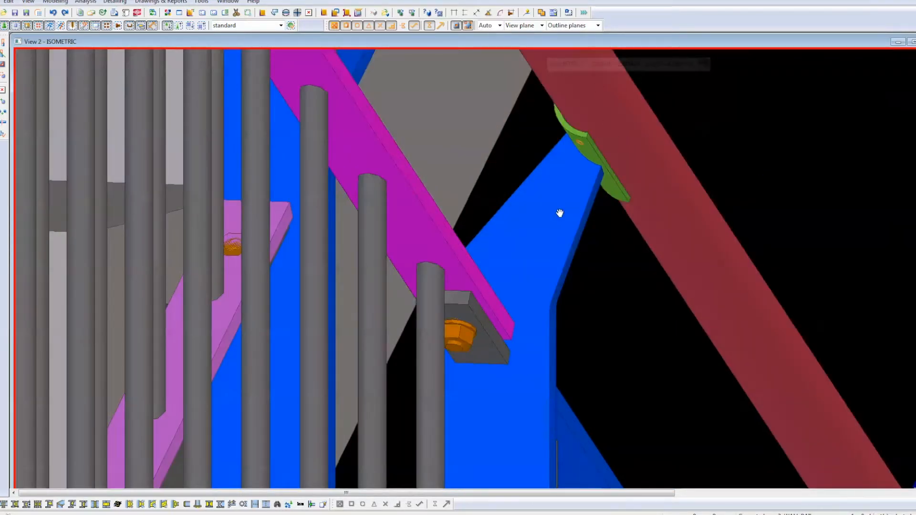
scroll(560, 213, "down", 6)
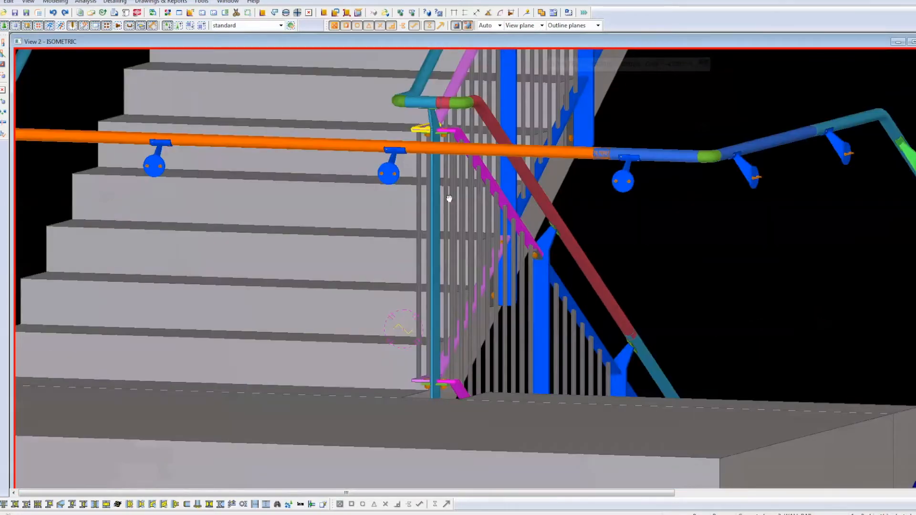
Look from above at the handrail turns over the stairwell and select the handrail piece at the far return bend
middle_click_drag(449, 198, 474, 248)
middle_click_drag(500, 209, 561, 185, "ctrl")
right_click(570, 192)
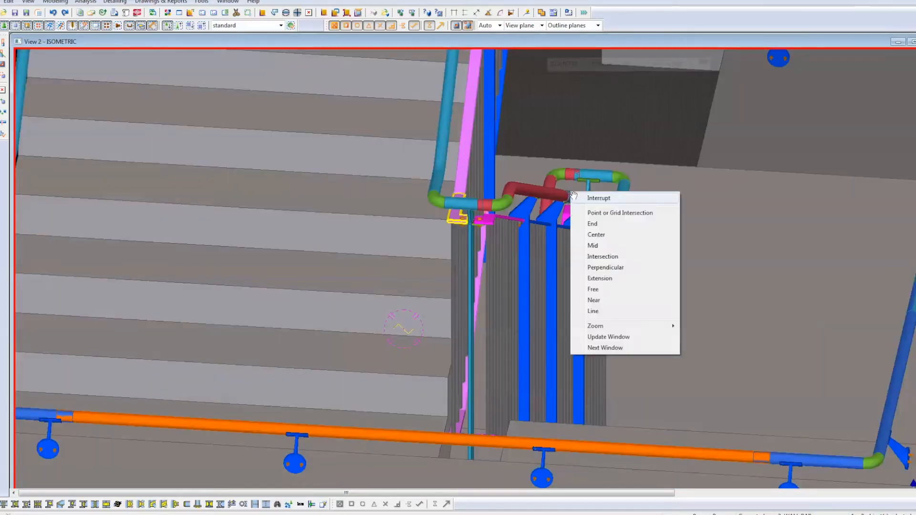
left_click(588, 199)
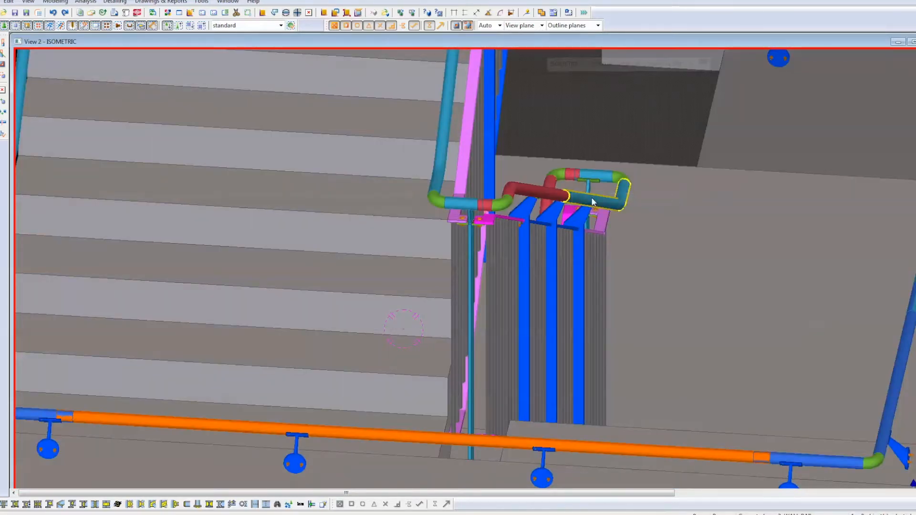
left_click(593, 202)
scroll(593, 201, "up", 6)
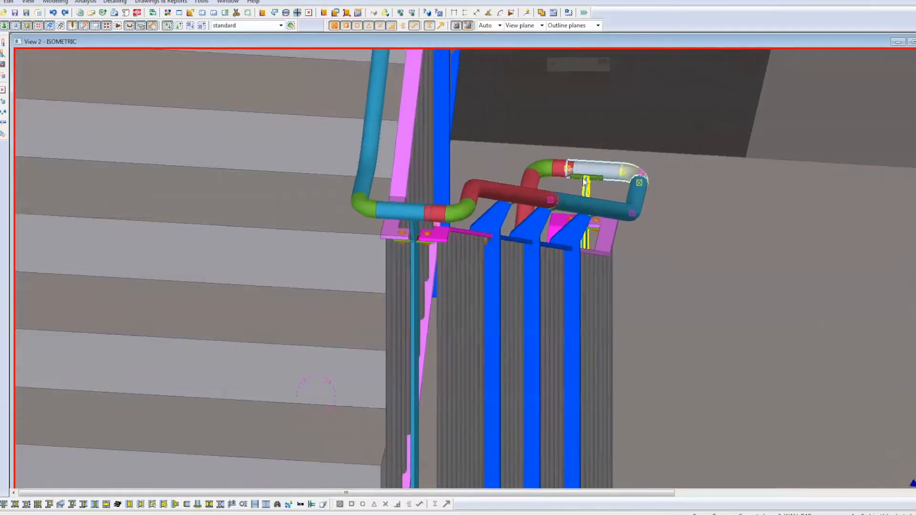
scroll(505, 232, "up", 2)
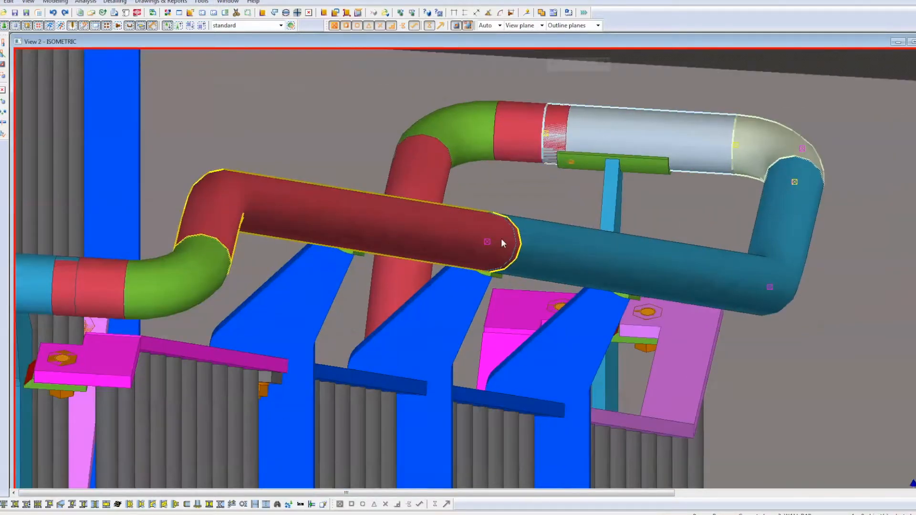
scroll(517, 237, "up", 1)
Set the view rotation point at the red handrail's lower end and inspect its run along the flight from the landing
key("v")
left_click(524, 253)
mouse_move(520, 255)
middle_mouse_down("ctrl")
mouse_move(335, 263)
mouse_move(453, 242)
mouse_move(510, 309)
mouse_move(574, 315)
middle_mouse_up("ctrl")
scroll(573, 315, "down", 10)
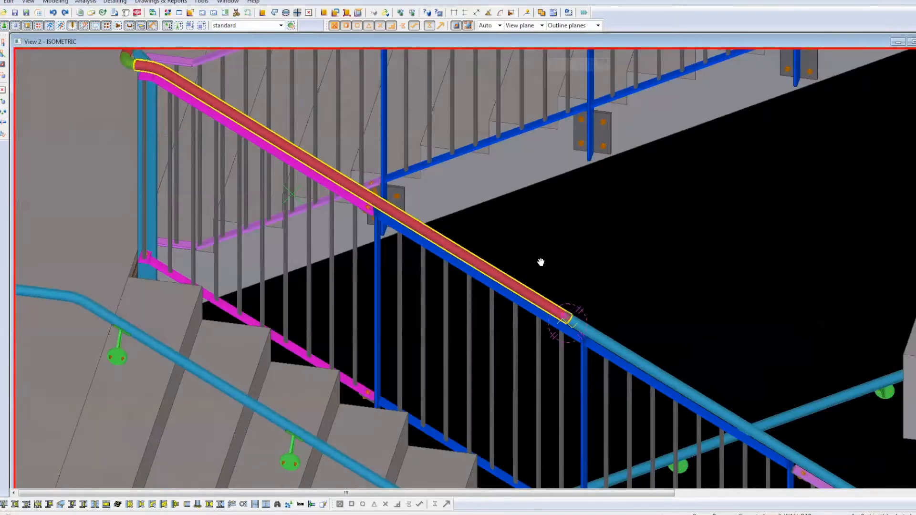
middle_click_drag(540, 262, 570, 288)
middle_click_drag(776, 351, 698, 344)
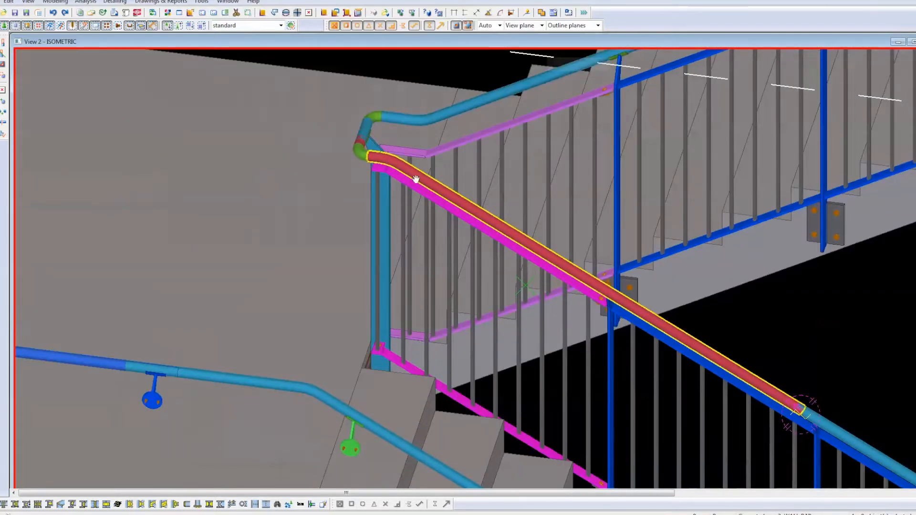
right_click(766, 324)
left_click(785, 331)
left_click(472, 236)
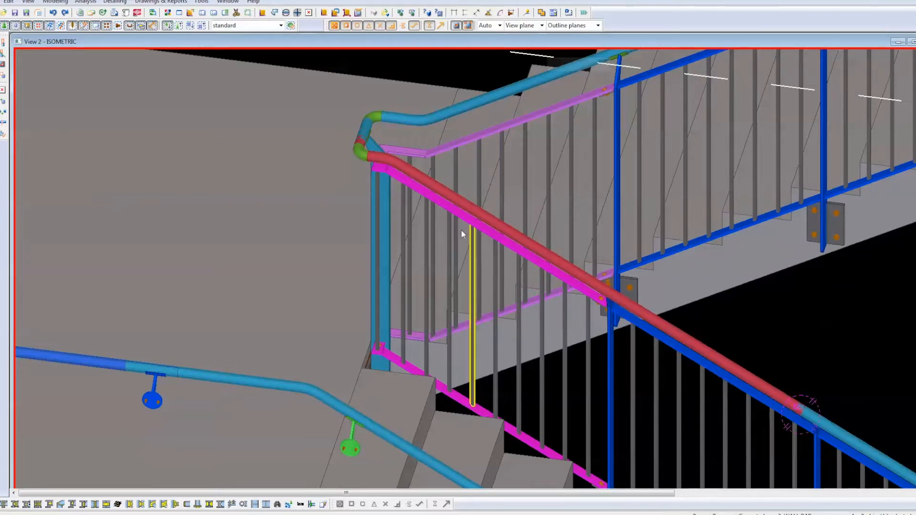
Inspect the green elbows and short connecting handrail pieces that form the turn above the landing post
scroll(381, 171, "up", 5)
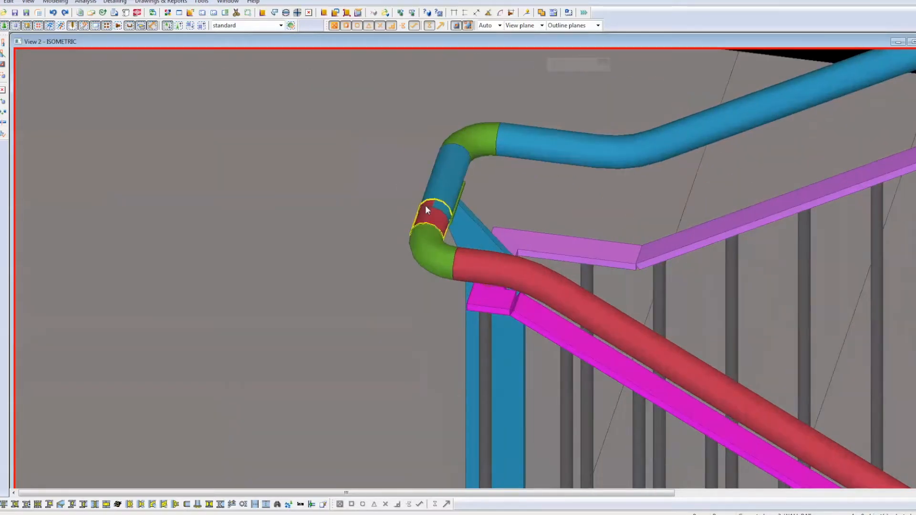
scroll(436, 200, "up", 3)
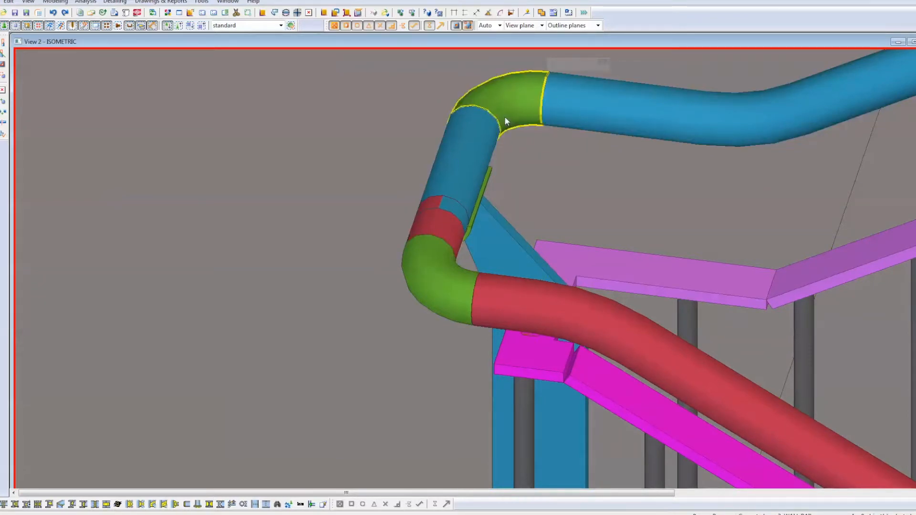
scroll(453, 186, "down", 1)
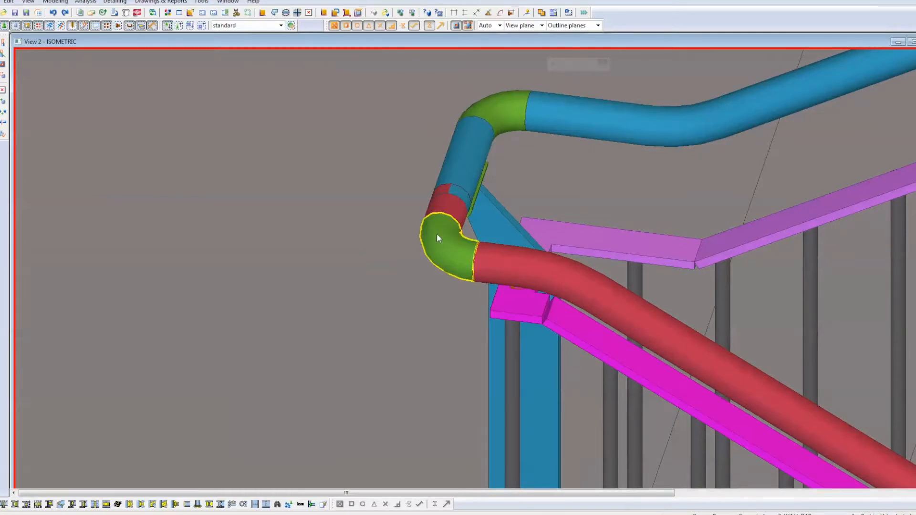
scroll(476, 255, "down", 3)
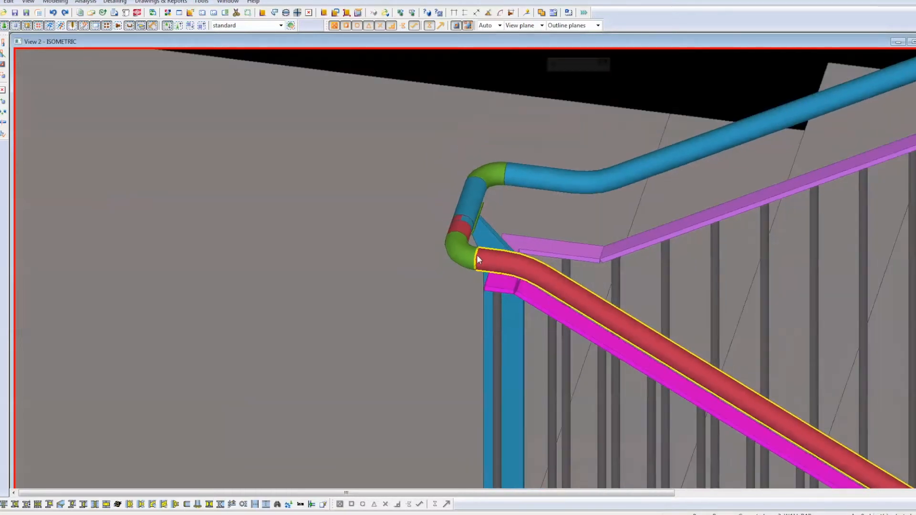
scroll(476, 255, "down", 5)
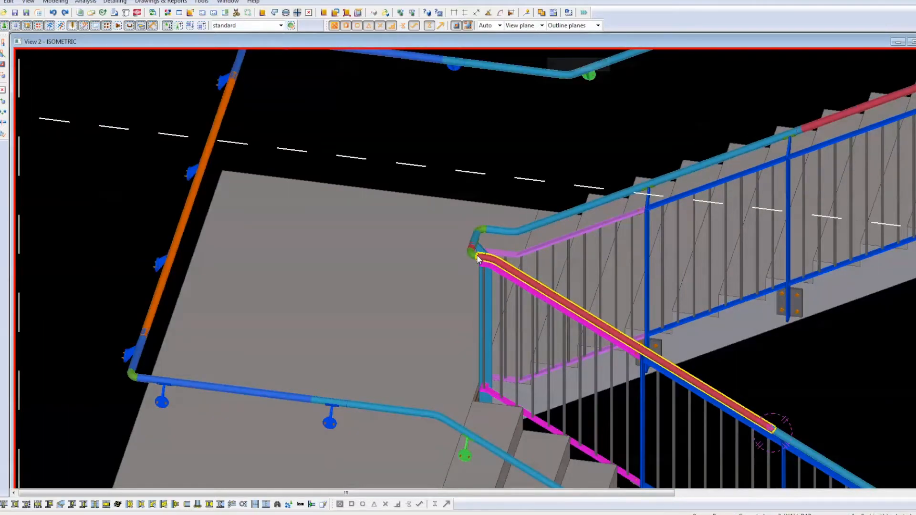
Follow the wall handrail and its brackets around the intermediate landing and up the adjoining flight
middle_click_drag(517, 111, 405, 277)
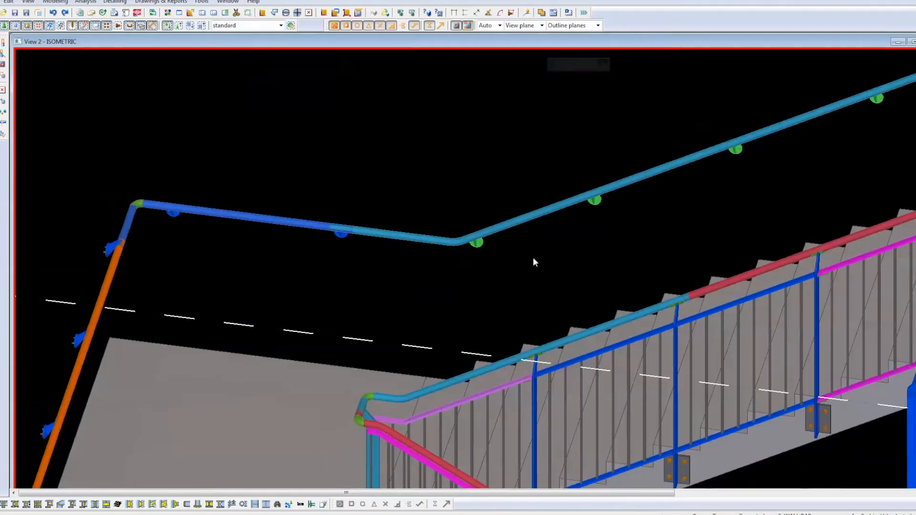
middle_click_drag(205, 259, 317, 183)
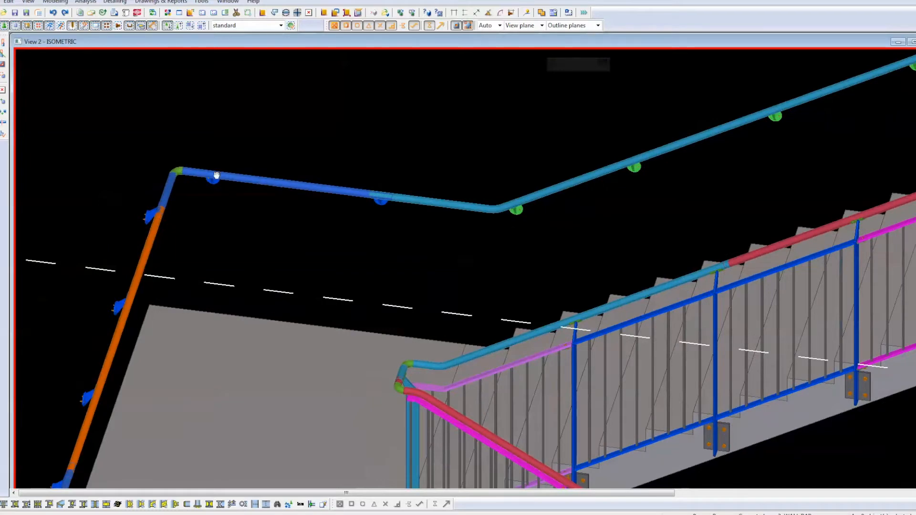
middle_click_drag(217, 175, 257, 142)
scroll(175, 205, "up", 5)
scroll(241, 144, "up", 5)
scroll(363, 199, "down", 7)
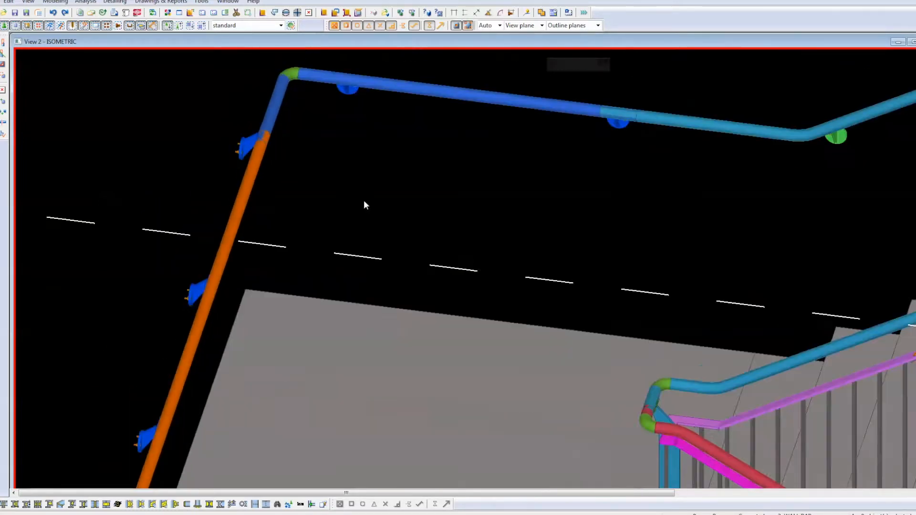
scroll(370, 214, "down", 5)
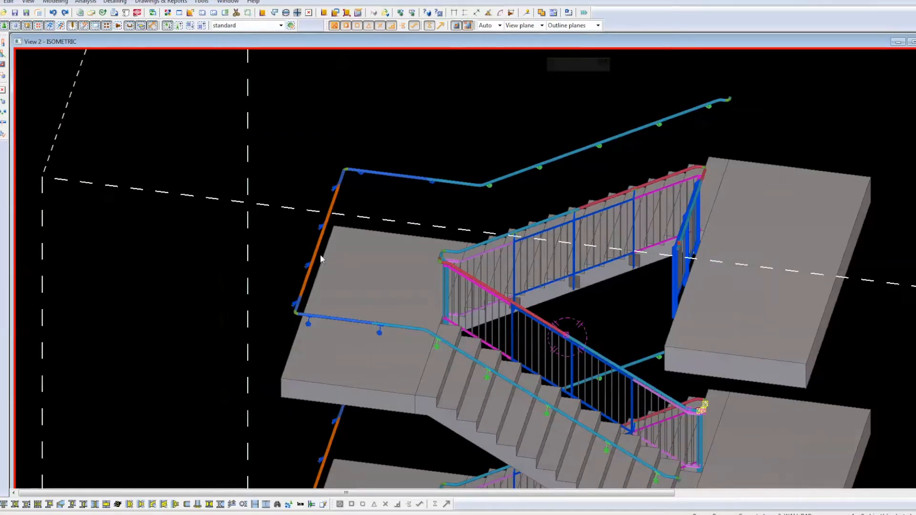
scroll(321, 258, "down", 2)
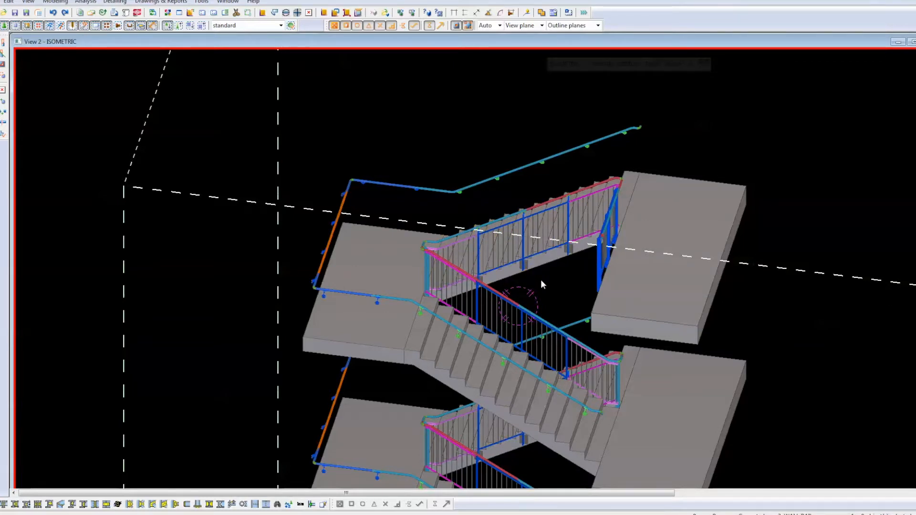
Change the ISOMETRIC view to plan and examine the central balustrade and wall handrail layout around the landing
key("ctrl+p")
middle_click_drag(247, 283, 519, 271)
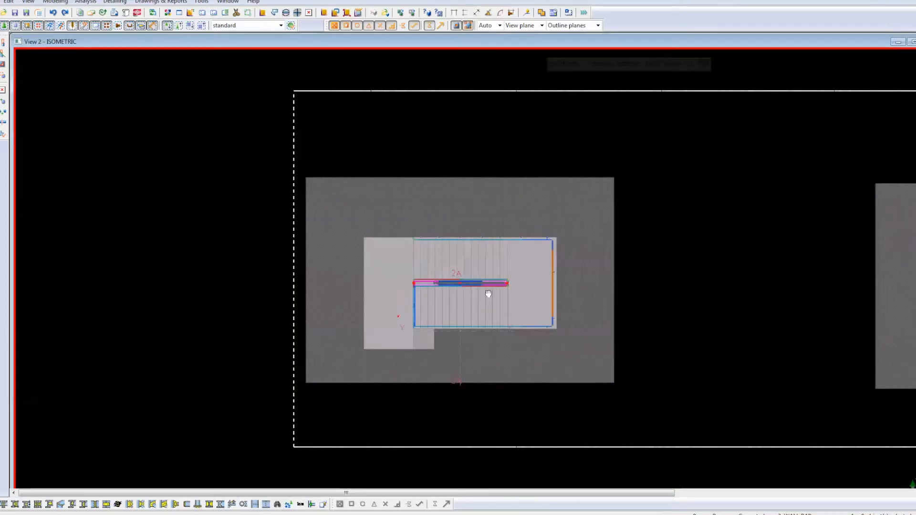
scroll(488, 294, "up", 5)
middle_click_drag(298, 286, 396, 279)
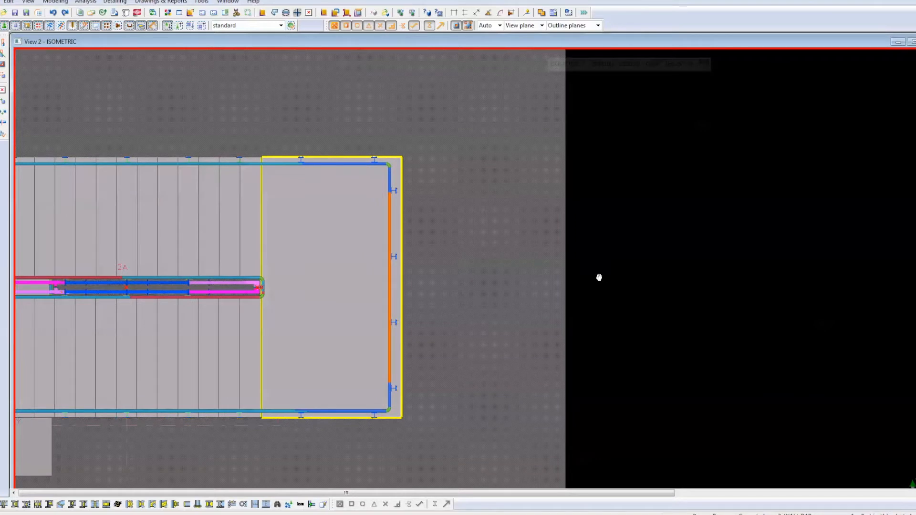
scroll(511, 289, "up", 3)
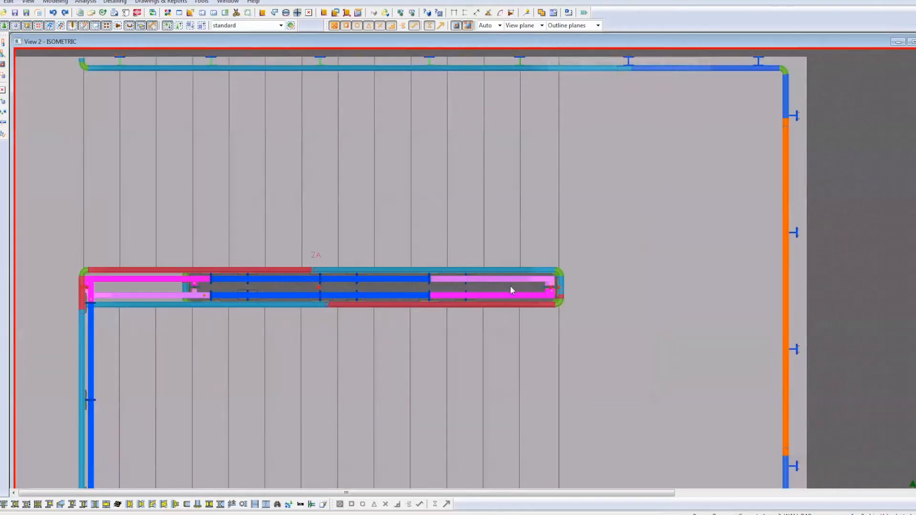
scroll(511, 288, "up", 4)
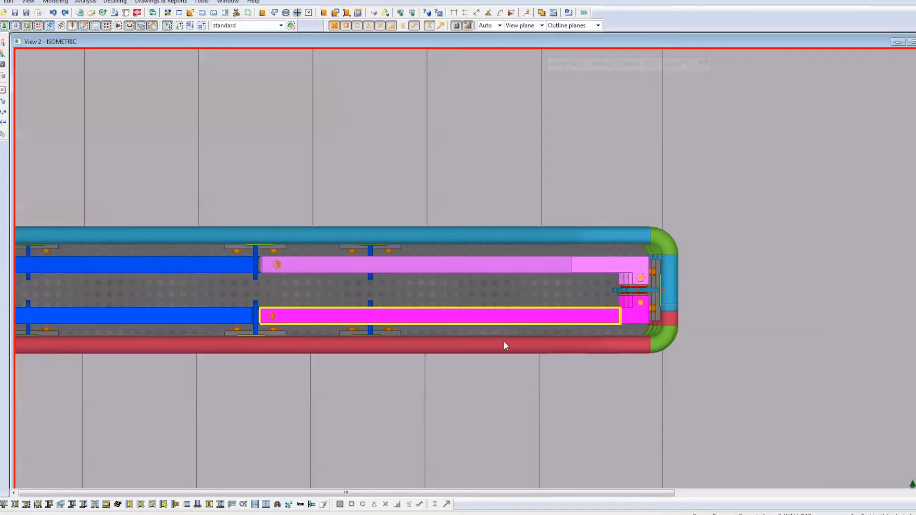
scroll(498, 286, "down", 3)
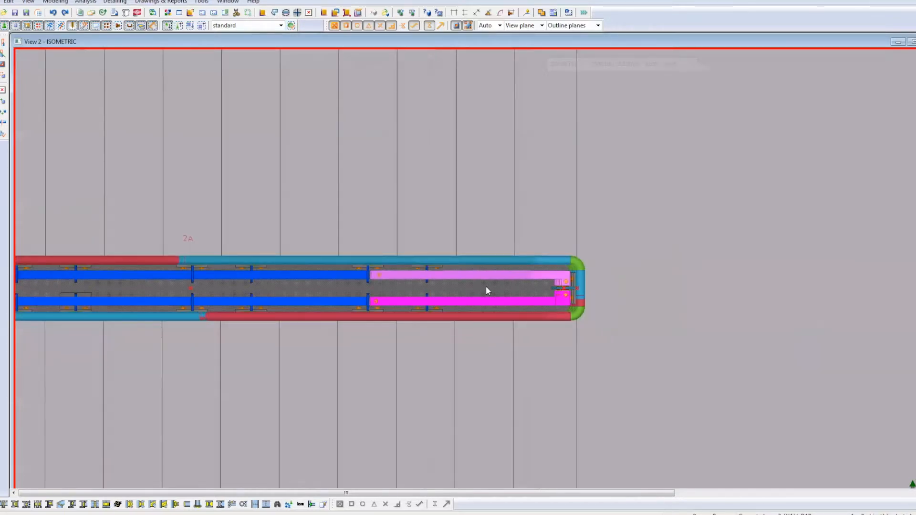
scroll(485, 286, "down", 5)
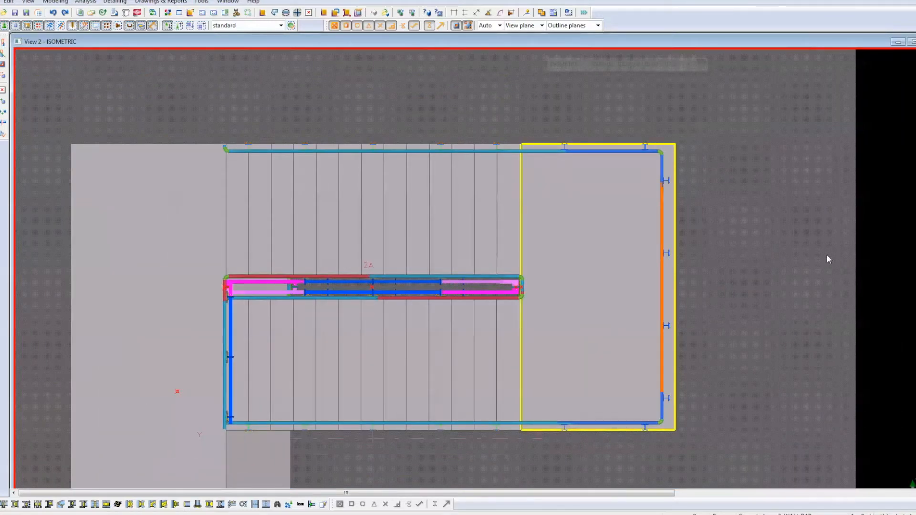
middle_click_drag(828, 259, 636, 252)
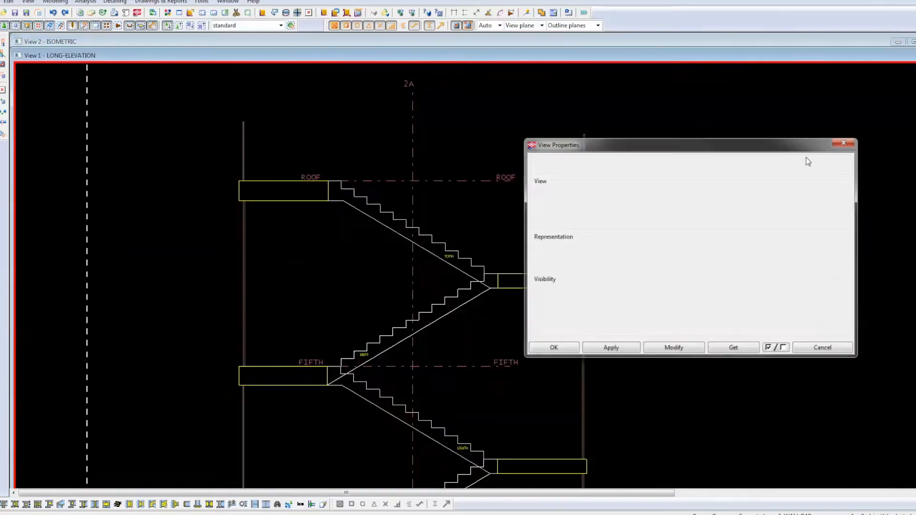
Filter the LONG-ELEVATION view to parts and bolts with phase 101, keeping the plaster-board exclusion active
key("Escape")
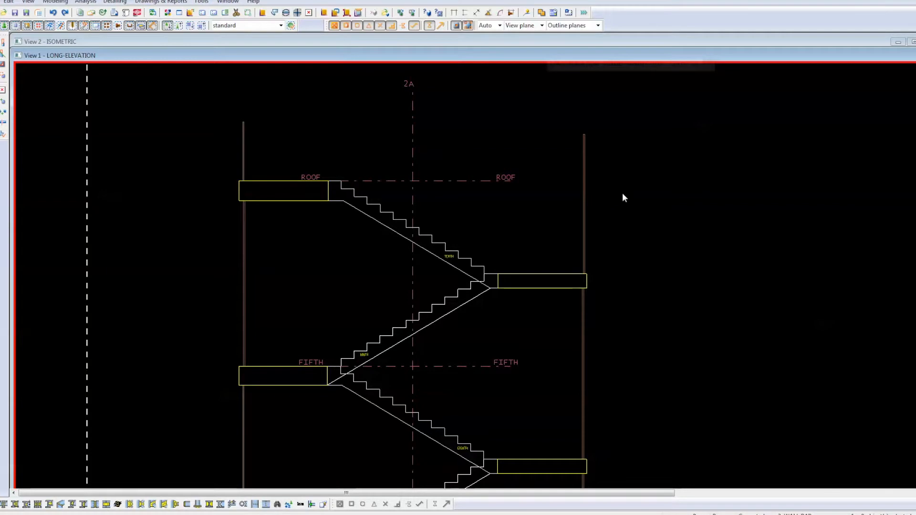
double_click(399, 301)
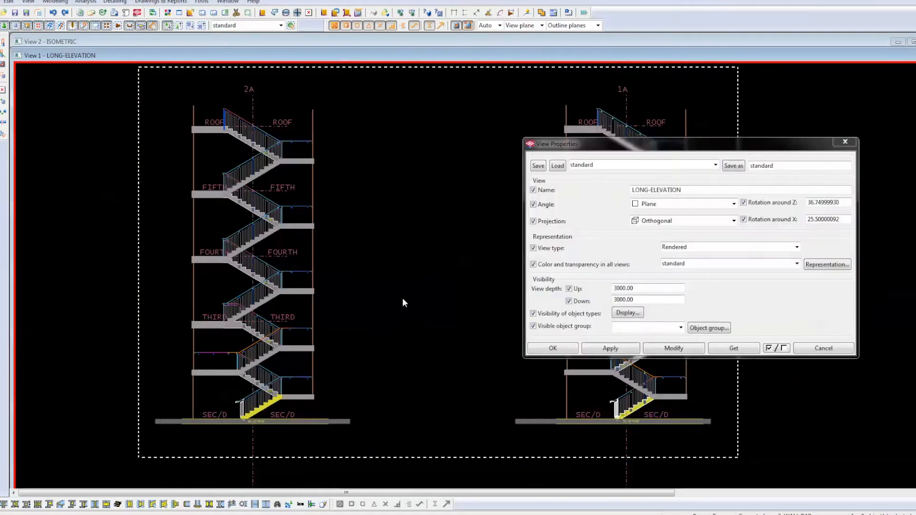
left_click(709, 328)
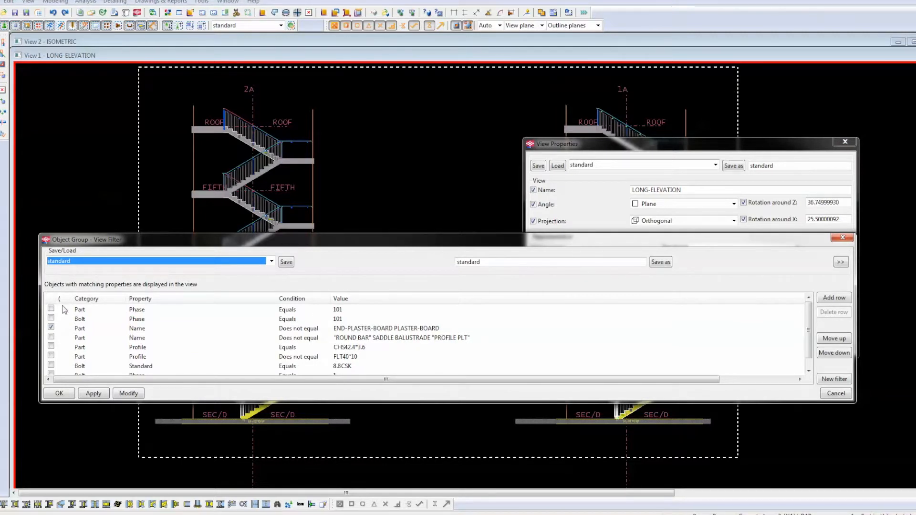
left_click(51, 309)
left_click(51, 318)
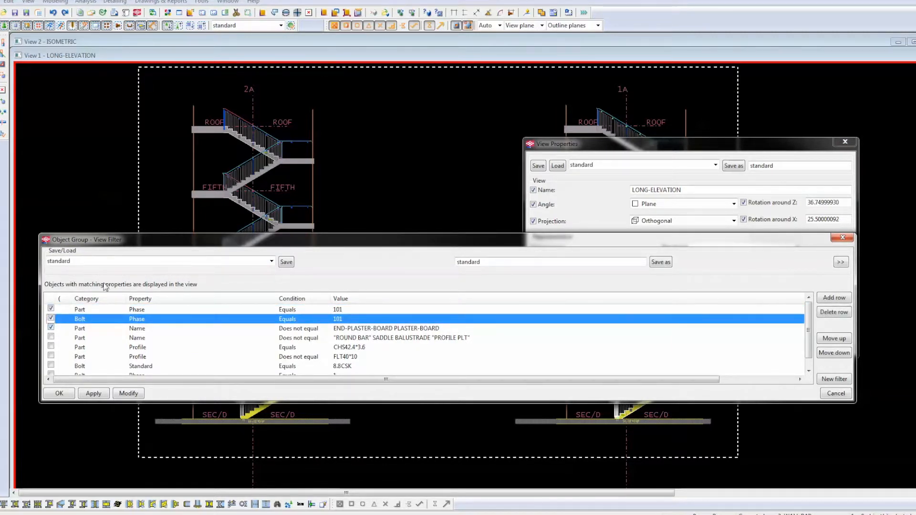
left_click(51, 328)
left_click(127, 393)
left_click(416, 200)
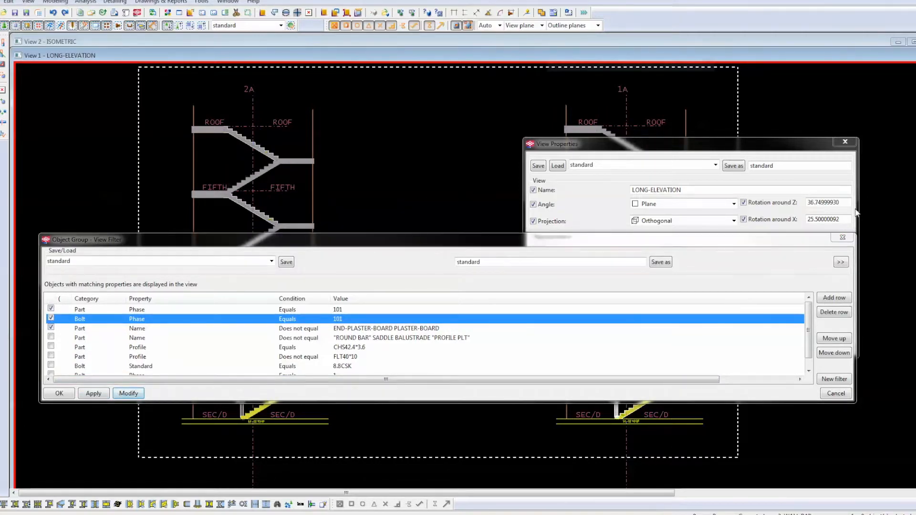
left_click(843, 237)
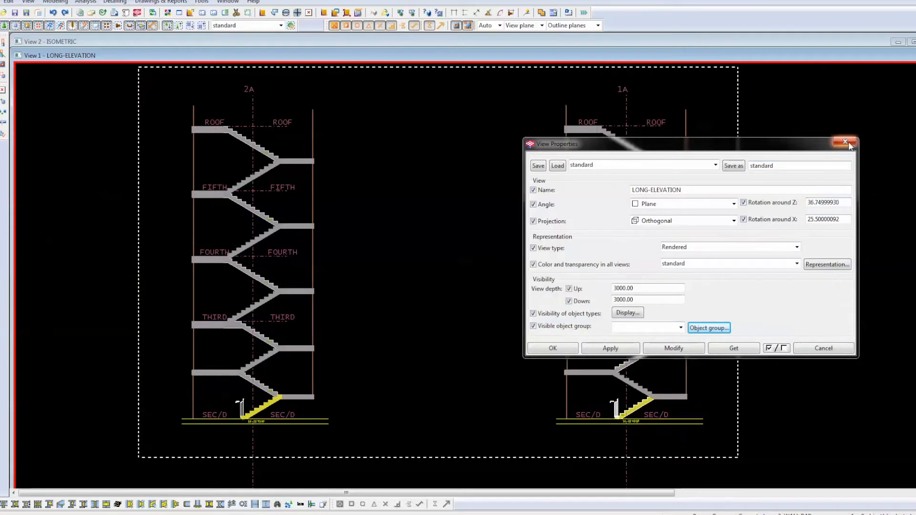
left_click(845, 141)
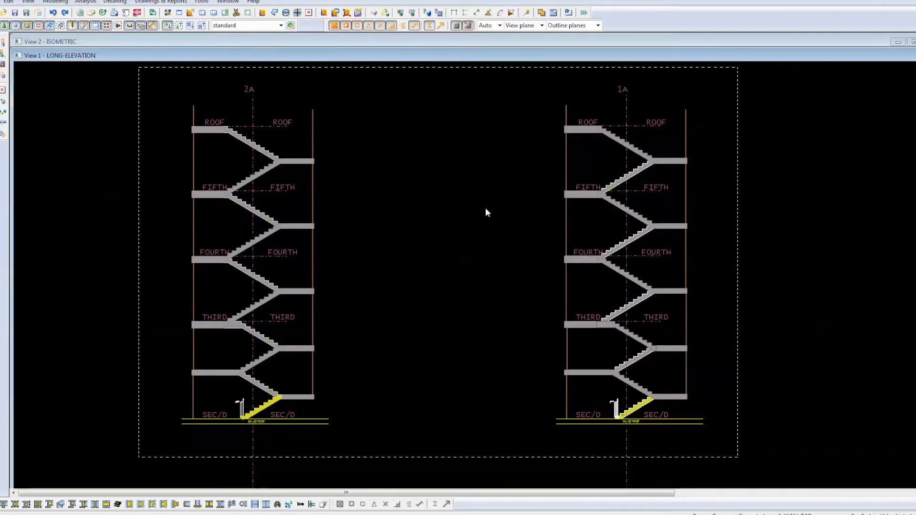
Make phase 1, INNER BALUSTRADE, the current phase in the Phase Manager
key("ctrl+h")
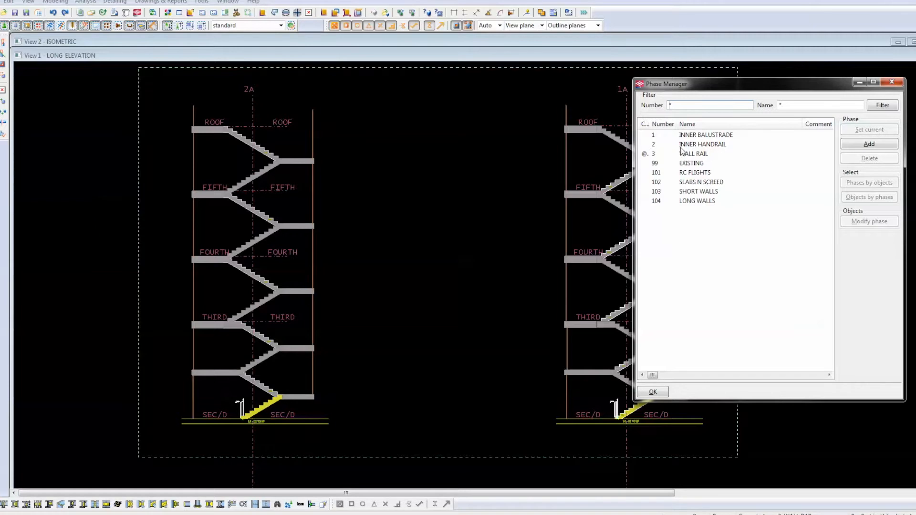
double_click(694, 138)
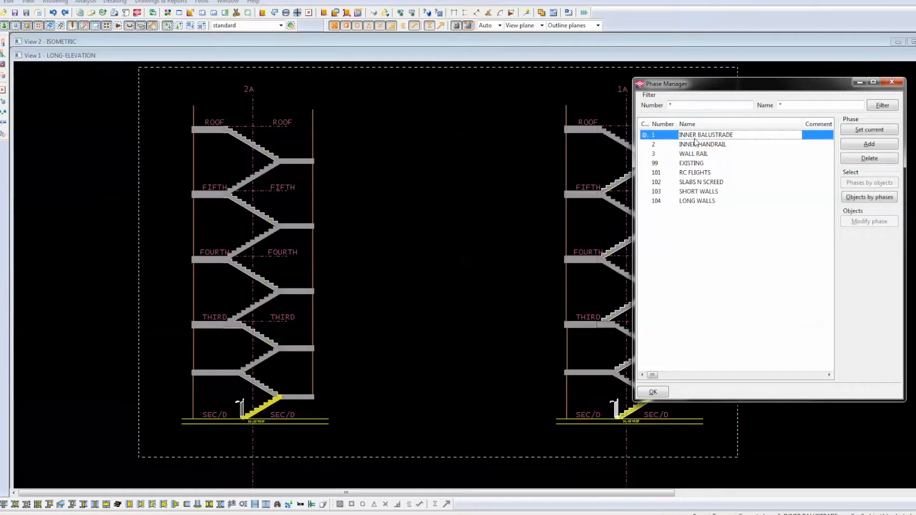
left_click(891, 82)
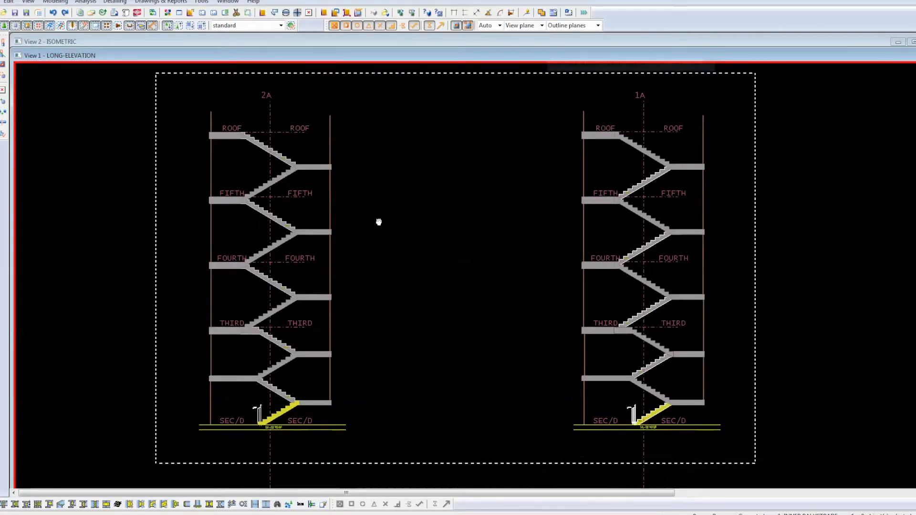
Switch to the AutoCAD stair sections and turn on the hidden balustrade set-out layers, including 1000MM VERT LINE
scroll(276, 137, "up", 3)
middle_click_drag(143, 119, 213, 227)
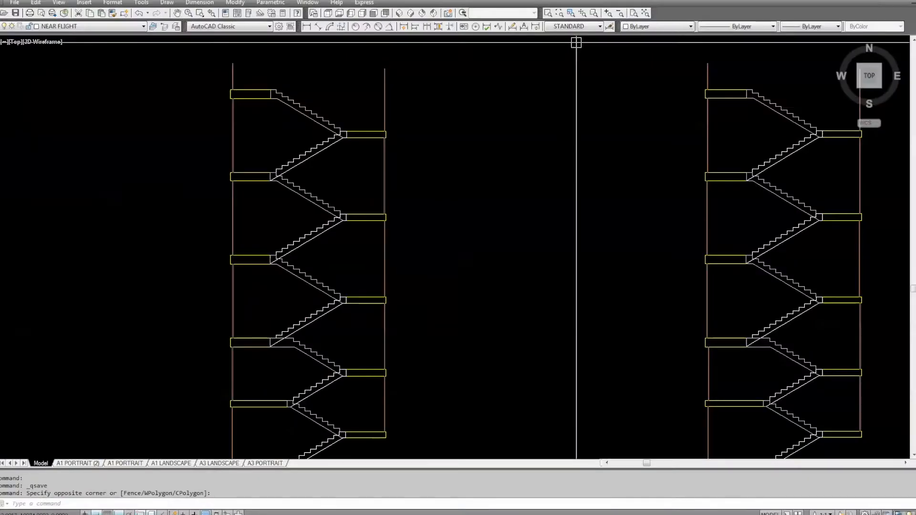
left_click(95, 27)
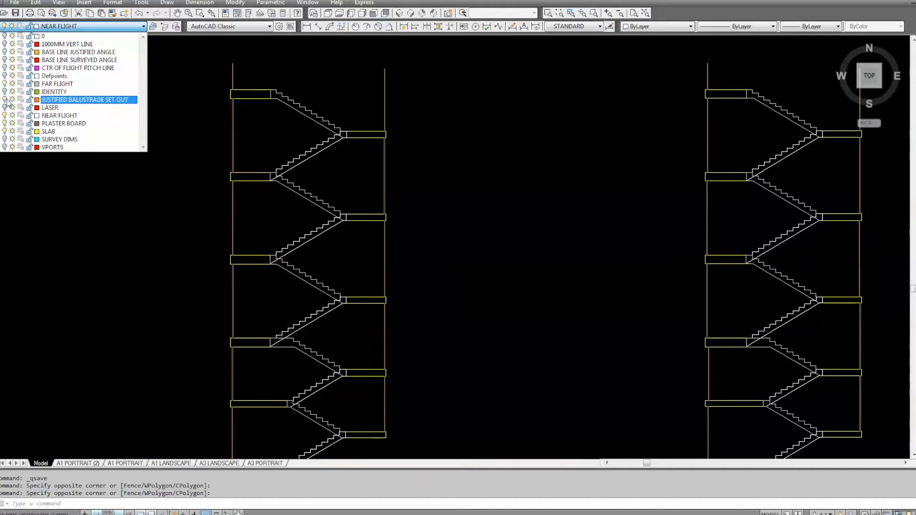
left_click(3, 45)
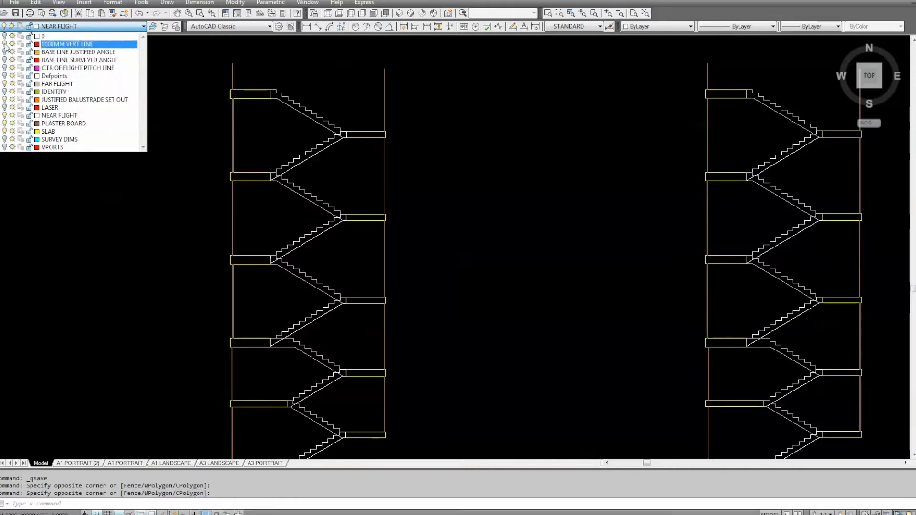
left_click(164, 94)
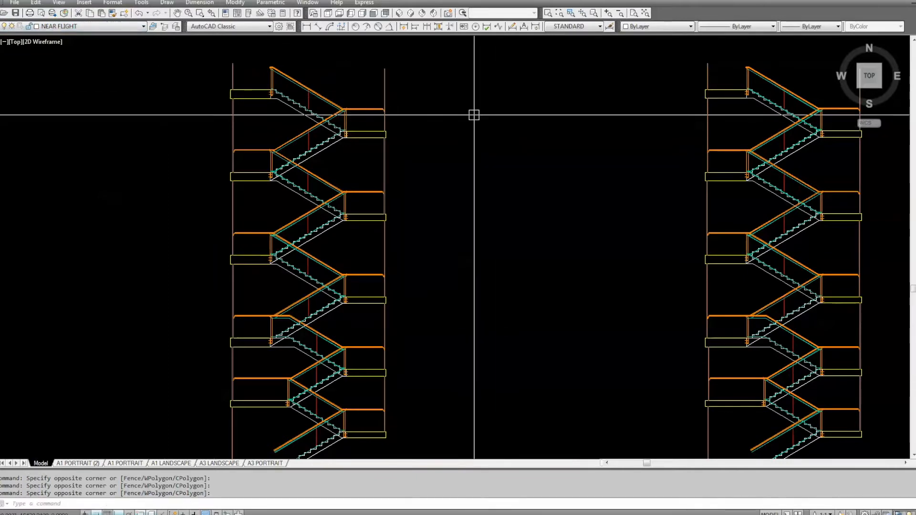
Check the balustrade and handrail set-out on the upper flights of the stair sections and save the drawing
scroll(319, 83, "up", 2)
scroll(288, 90, "up", 3)
scroll(362, 98, "up", 2)
scroll(419, 147, "down", 4)
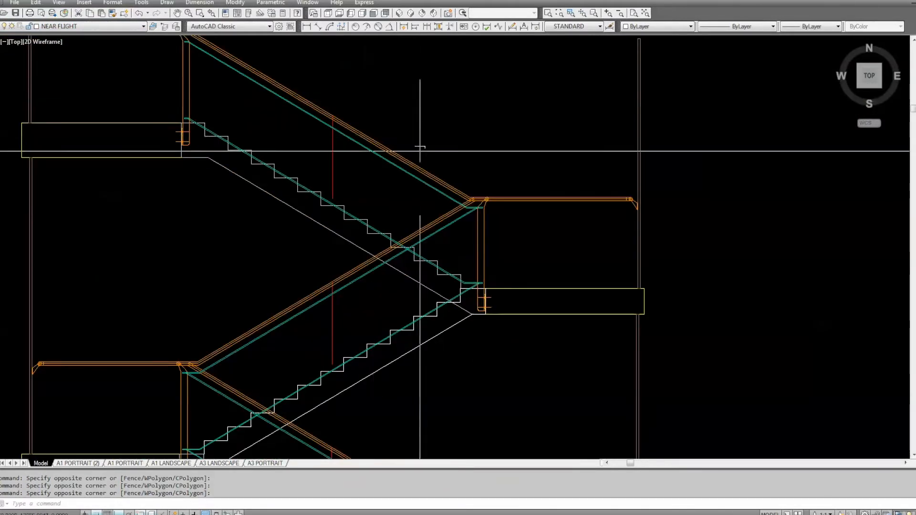
scroll(324, 167, "down", 3)
scroll(286, 158, "up", 5)
scroll(238, 153, "down", 8)
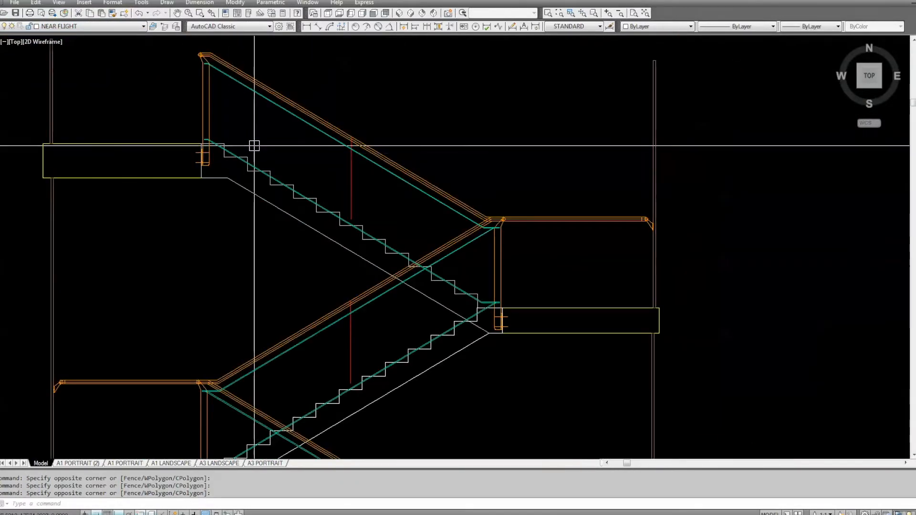
left_click(16, 13)
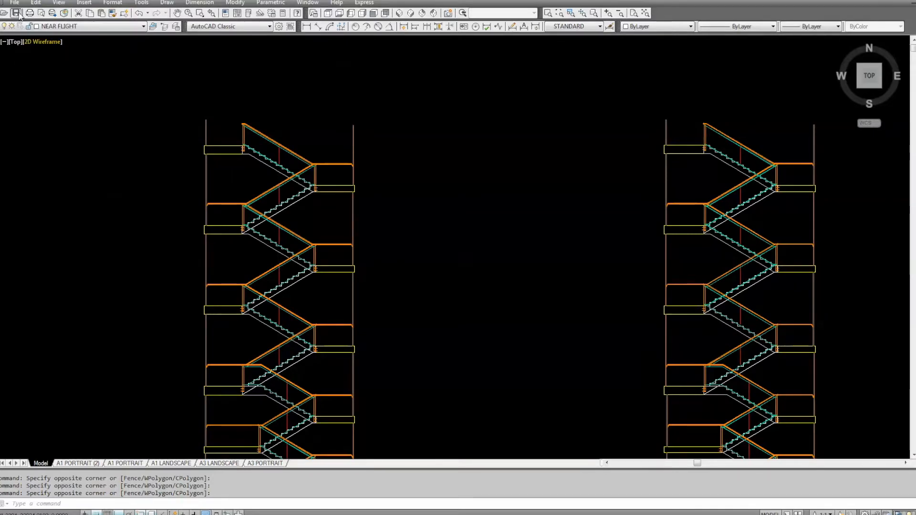
left_click(467, 123)
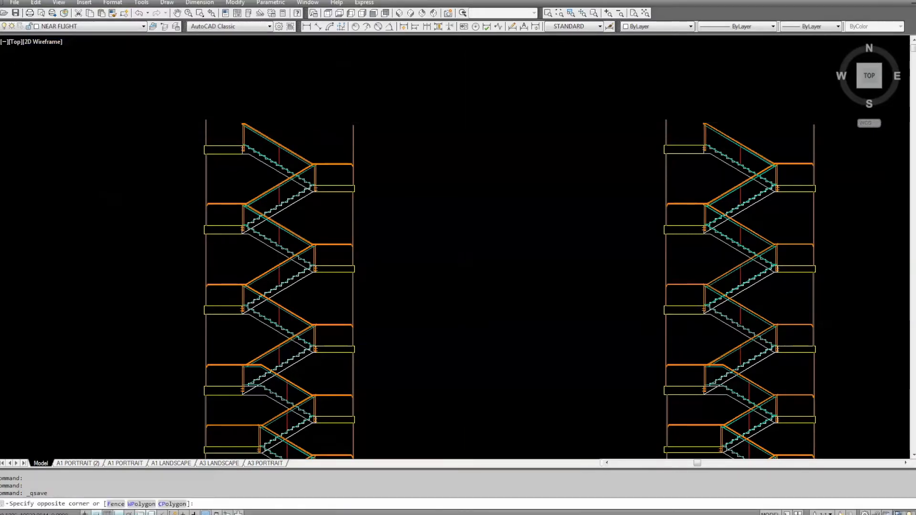
left_click(467, 122)
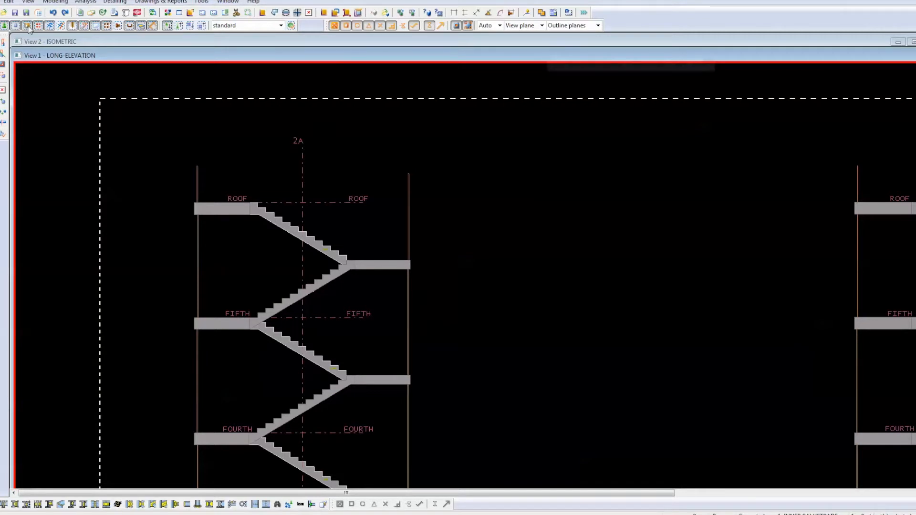
Switch to Tekla and reload the reference model 1A AND 2A-02 TO RF.dwg
left_click(1, 1)
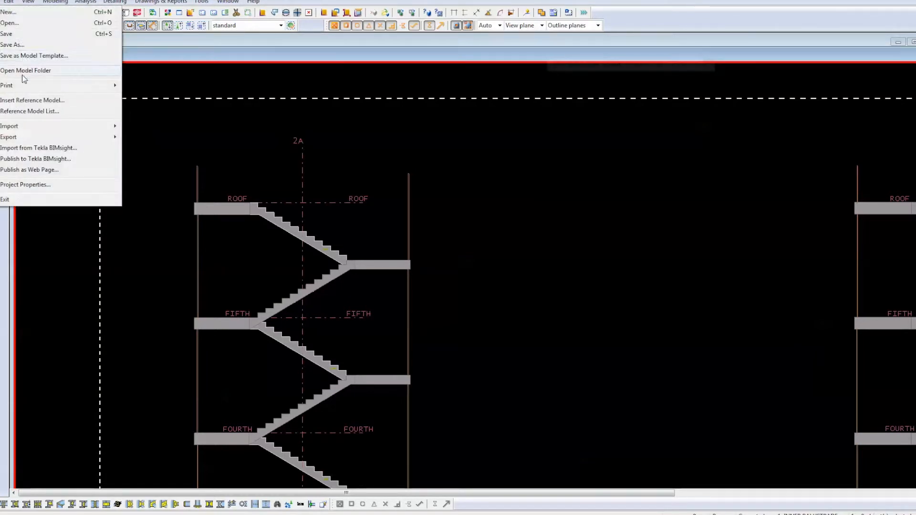
left_click(19, 113)
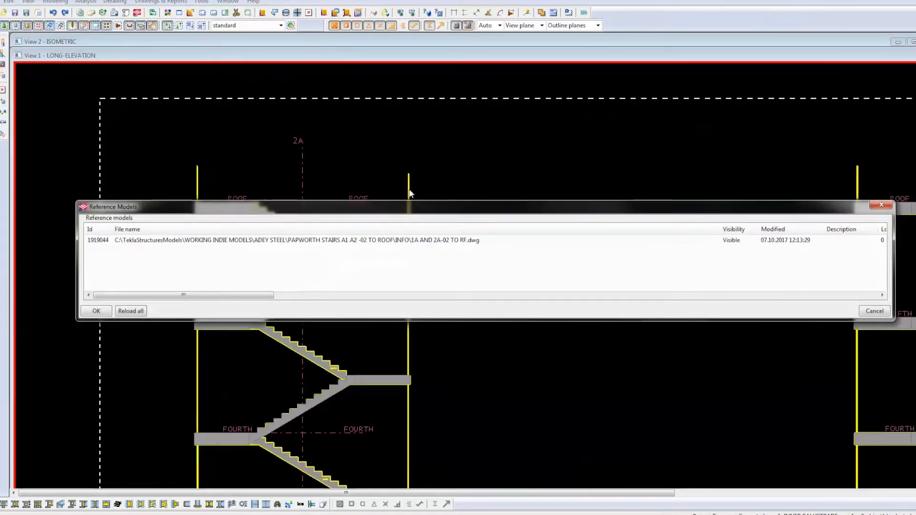
left_click(392, 241)
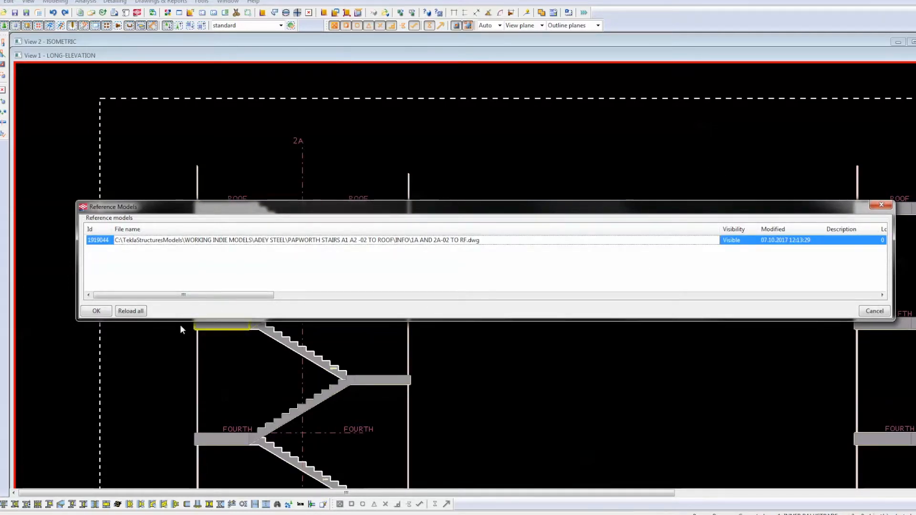
left_click(140, 314)
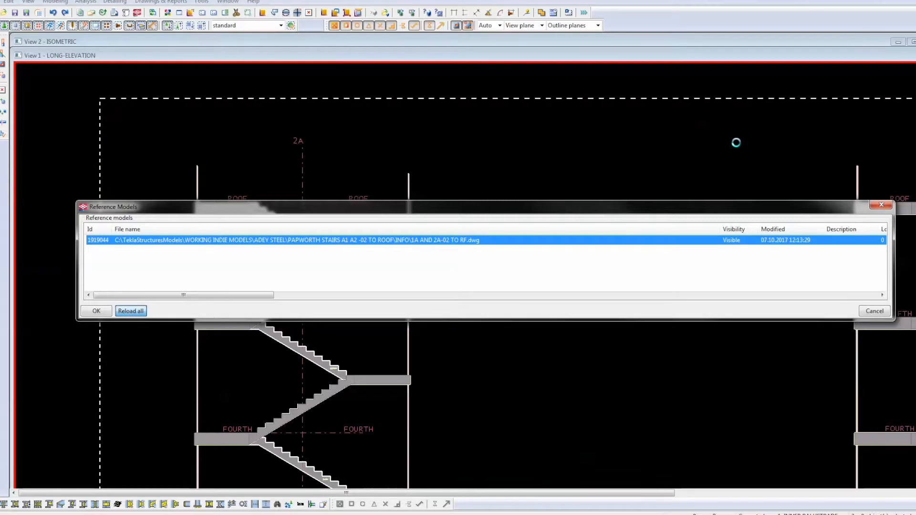
left_click(880, 205)
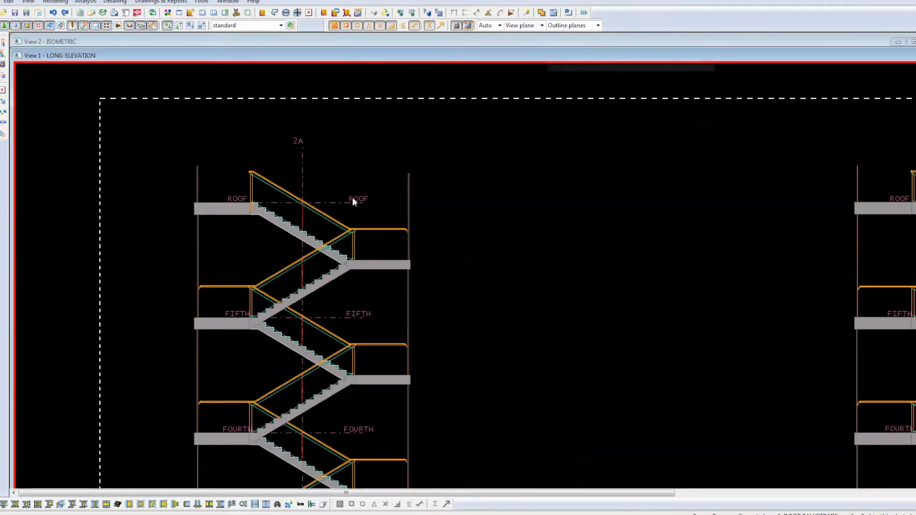
Examine the reference handrail, post and rail lines at the head of the roof flight on stair 2A
scroll(250, 171, "up", 5)
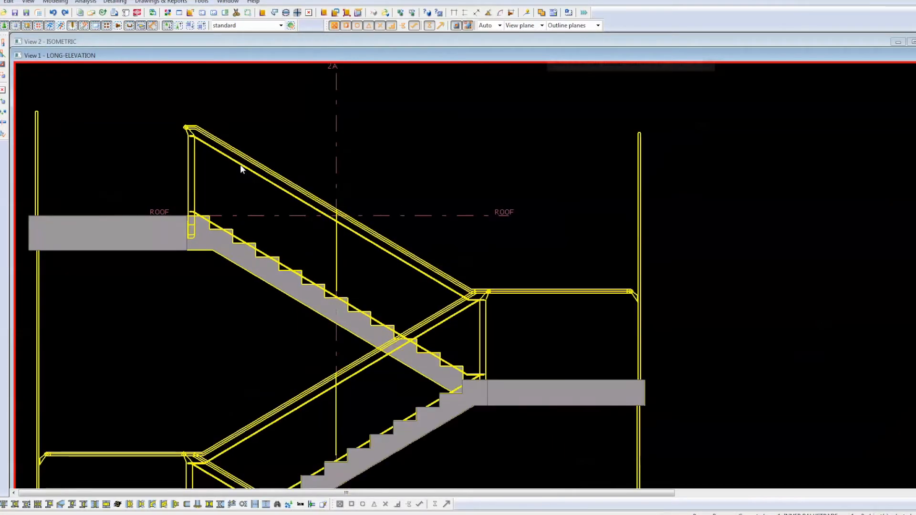
scroll(324, 217, "up", 2)
scroll(340, 225, "up", 1)
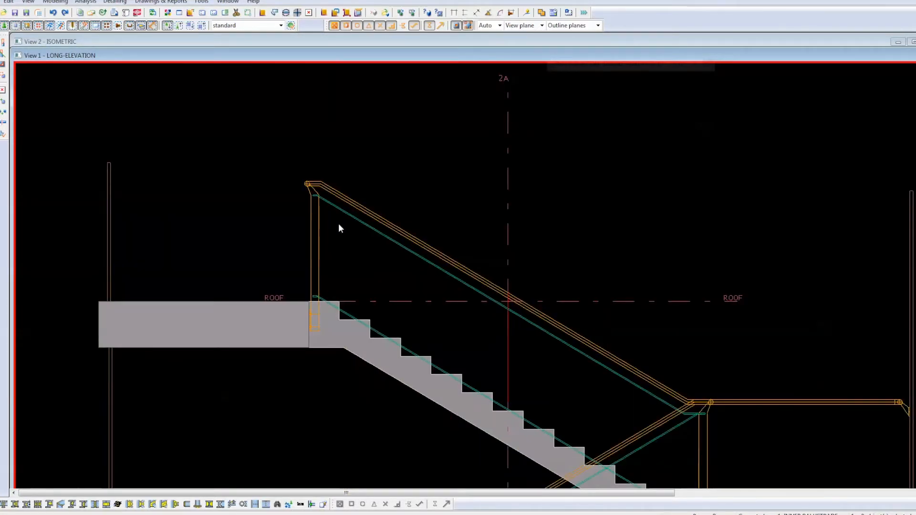
scroll(328, 212, "up", 2)
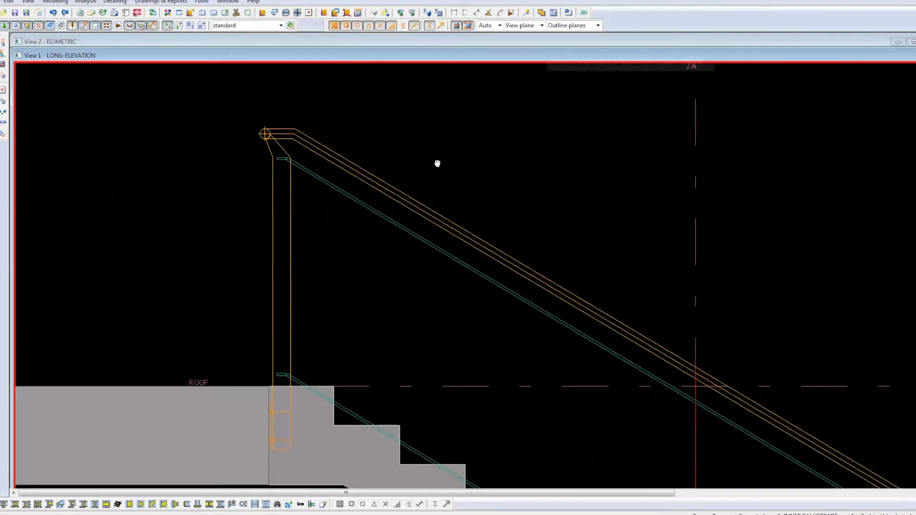
middle_click_drag(438, 164, 422, 175)
middle_click_drag(307, 196, 306, 200)
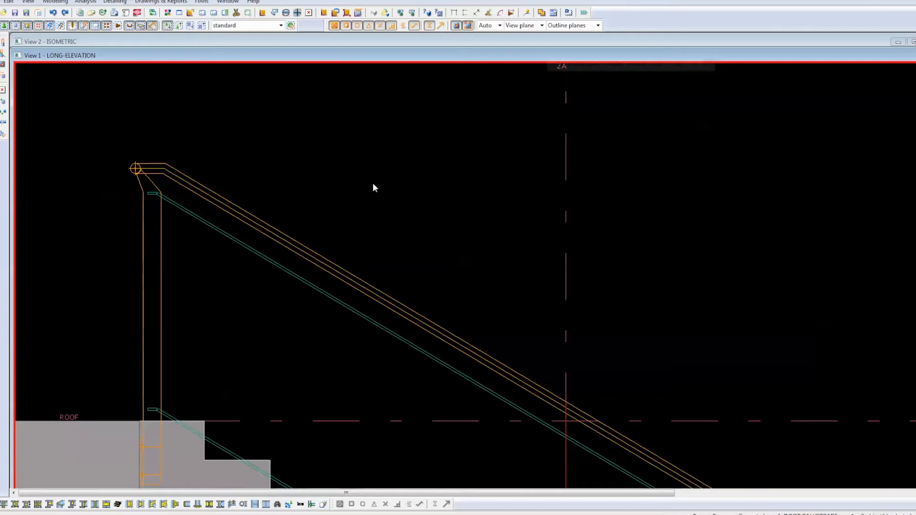
Change the LONG-ELEVATION view to 3D and examine how the balustrade reference lines sit against the stair flights and landings
key("ctrl+p")
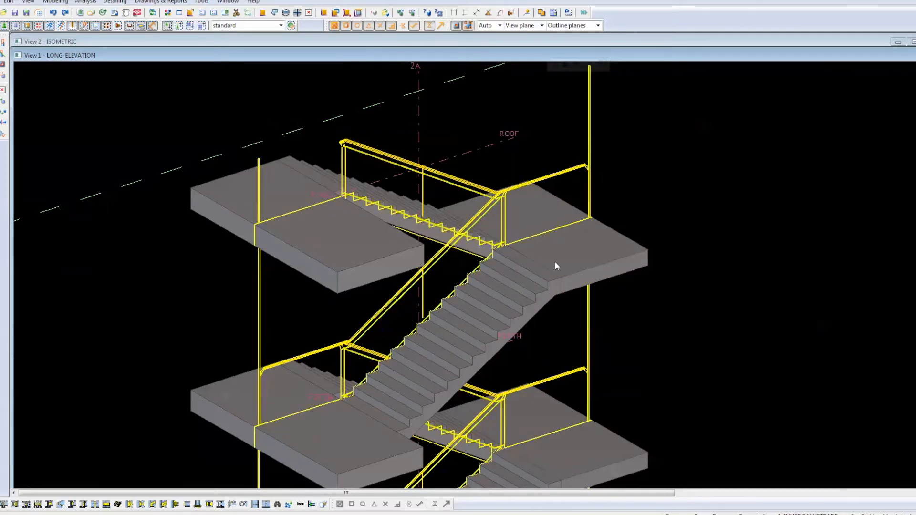
left_click(714, 190)
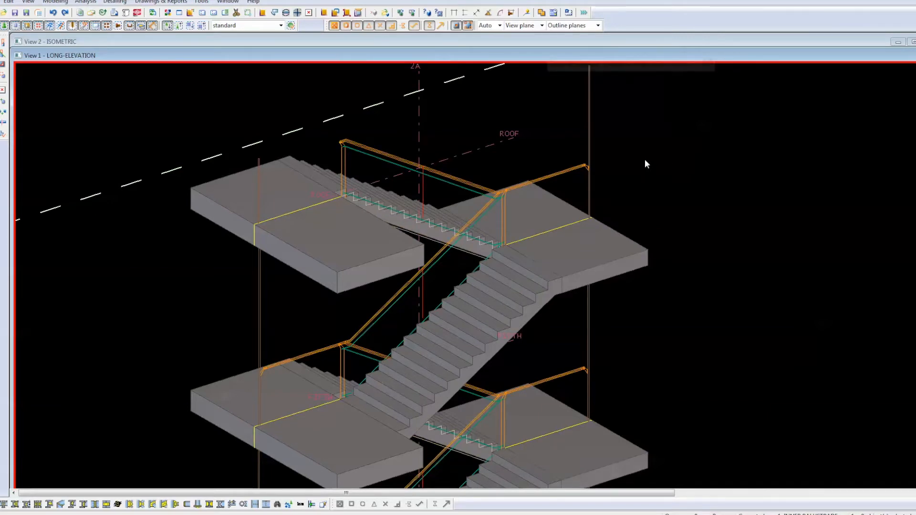
key("ctrl+Tab")
key("ctrl+Tab")
left_click_drag(645, 158, 437, 159)
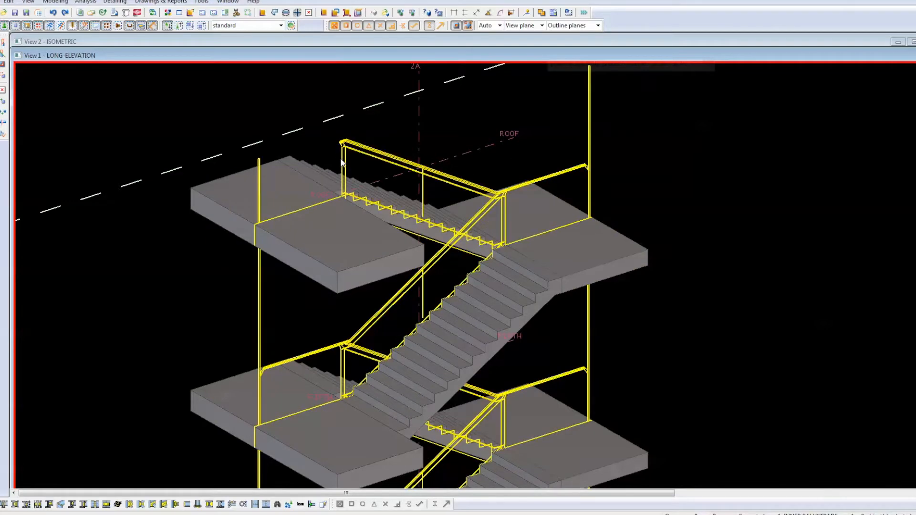
scroll(351, 143, "up", 4)
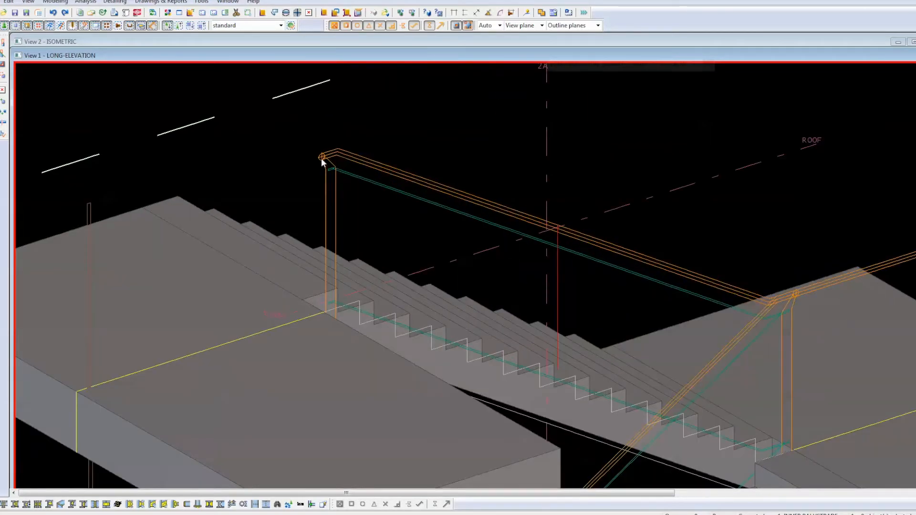
scroll(322, 160, "up", 4)
scroll(308, 188, "up", 2)
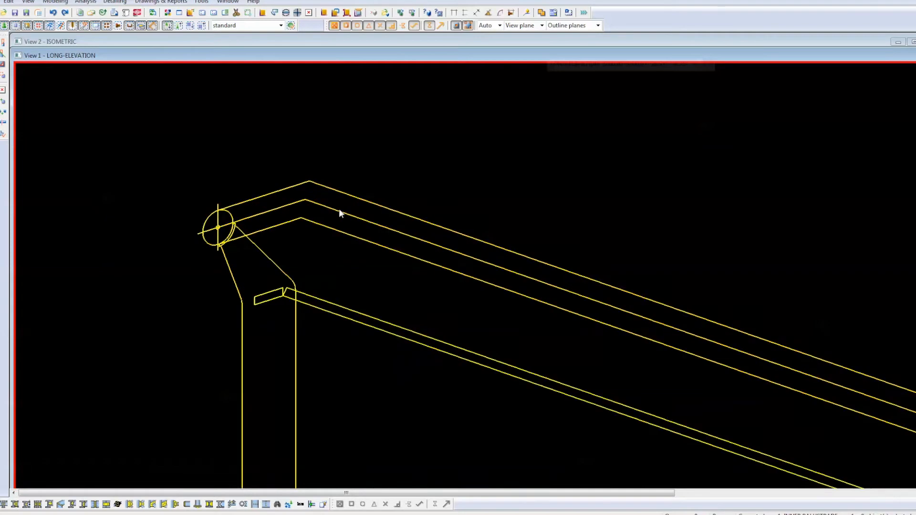
scroll(362, 180, "down", 1)
scroll(388, 170, "down", 5)
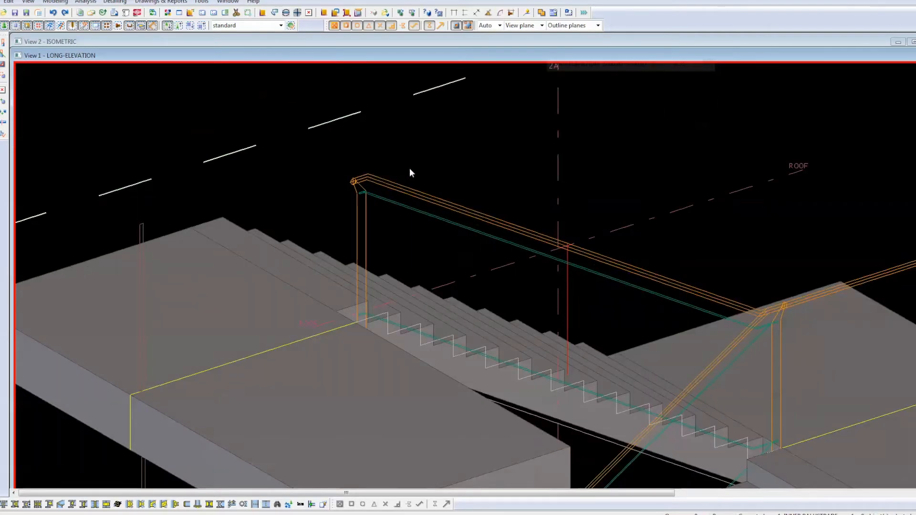
scroll(511, 162, "down", 1)
middle_click_drag(471, 196, 384, 179)
scroll(384, 179, "down", 4)
scroll(536, 180, "down", 3)
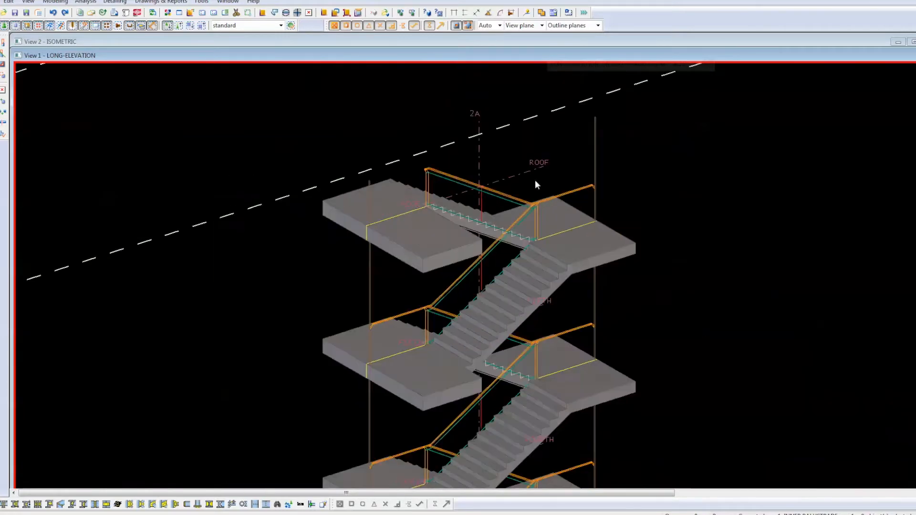
middle_click_drag(663, 231, 428, 158)
scroll(429, 158, "down", 1)
scroll(428, 155, "down", 2)
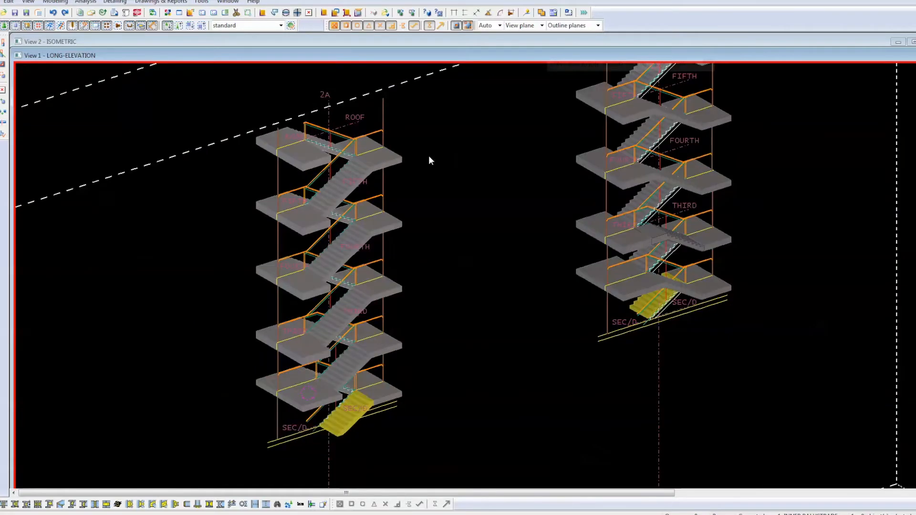
Return the LONG-ELEVATION view to plane elevation and disable the part and bolt phase 101 conditions in its view filter
left_click(639, 148)
key("ctrl+Tab")
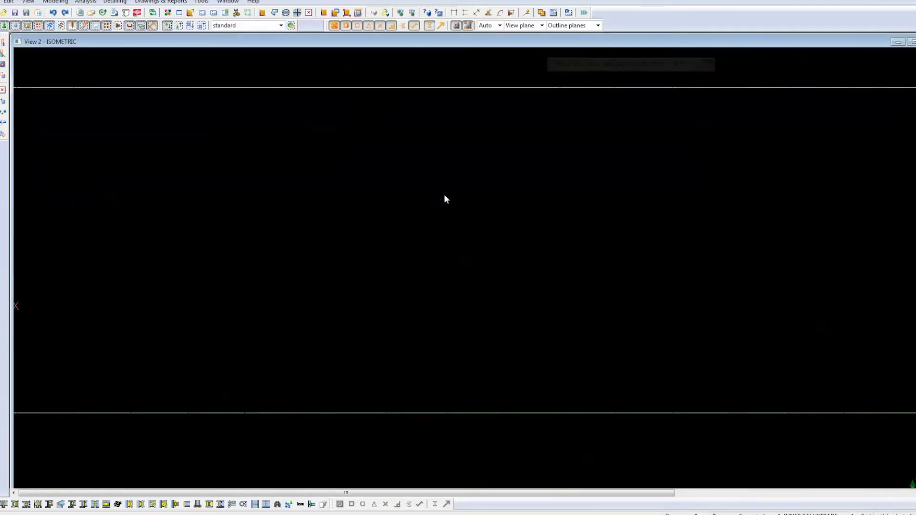
key("ctrl+Tab")
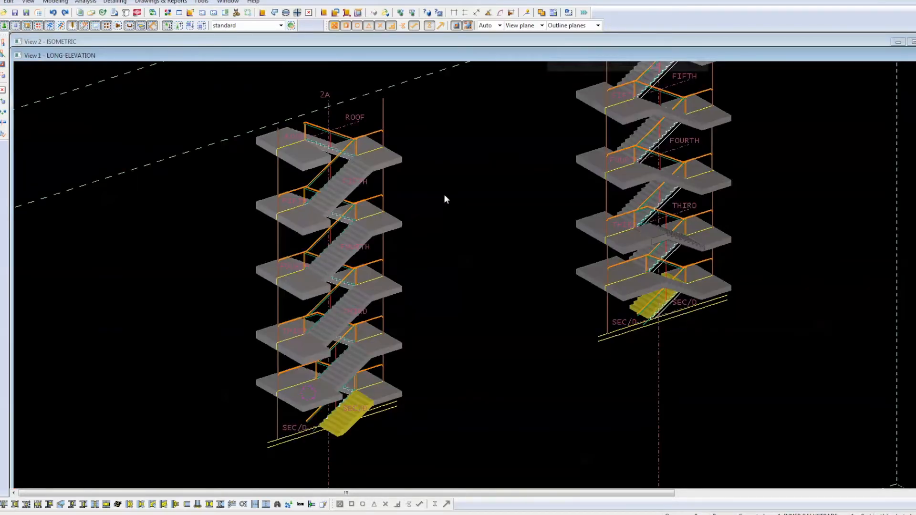
key("ctrl+Tab")
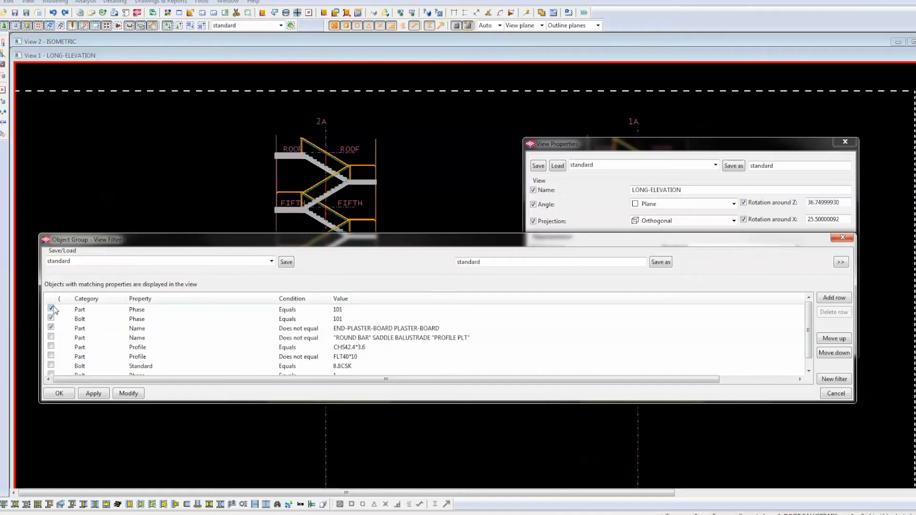
left_click(51, 309)
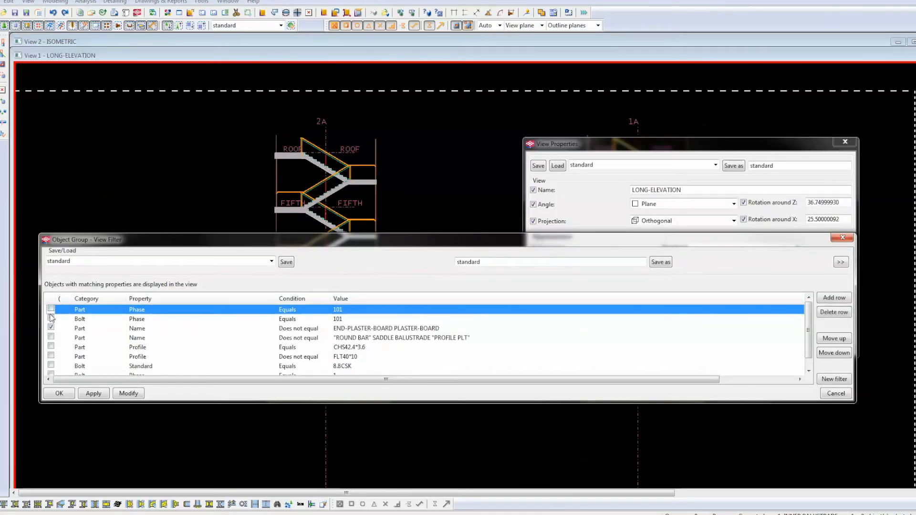
left_click(51, 317)
left_click(129, 393)
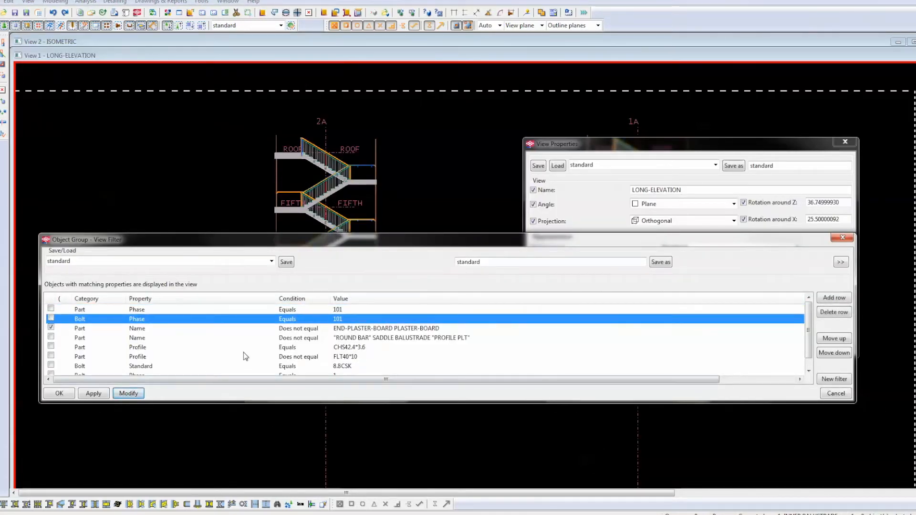
left_click(842, 237)
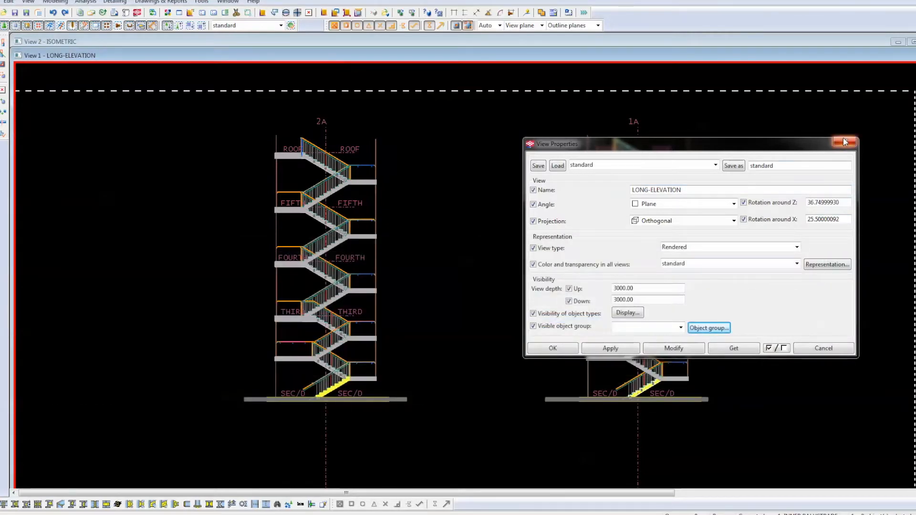
Close the view properties and examine the modelled handrails, posts and infill bars from the roof flight down to the third-floor flights of stair 2A
left_click(844, 142)
scroll(316, 138, "up", 3)
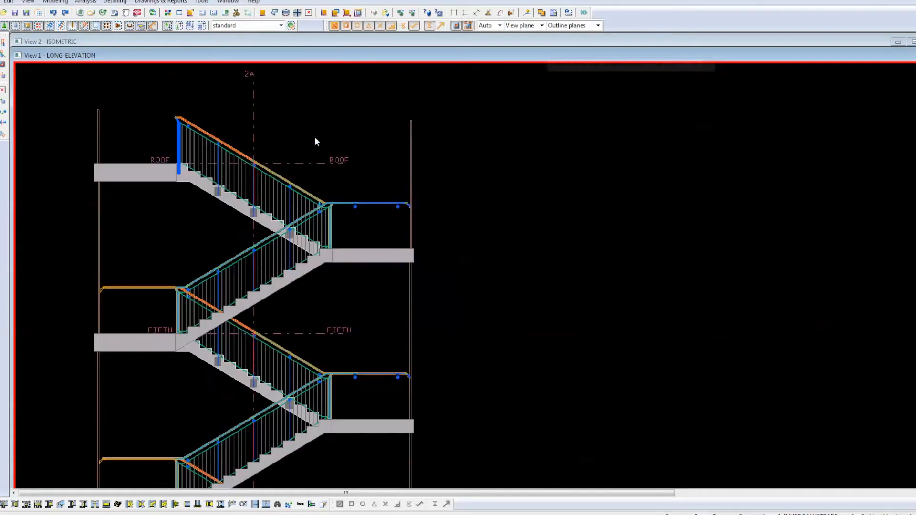
scroll(248, 150, "up", 2)
scroll(129, 98, "up", 5)
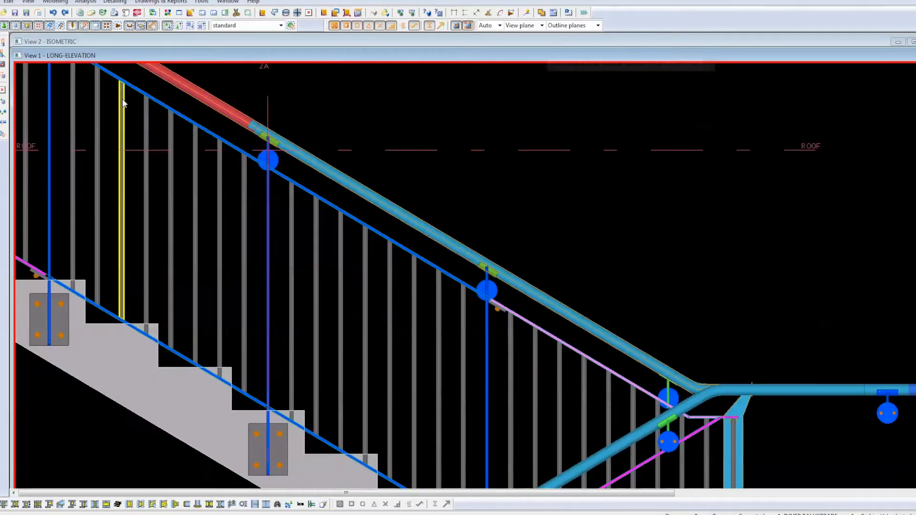
scroll(415, 235, "down", 1)
scroll(255, 167, "up", 4)
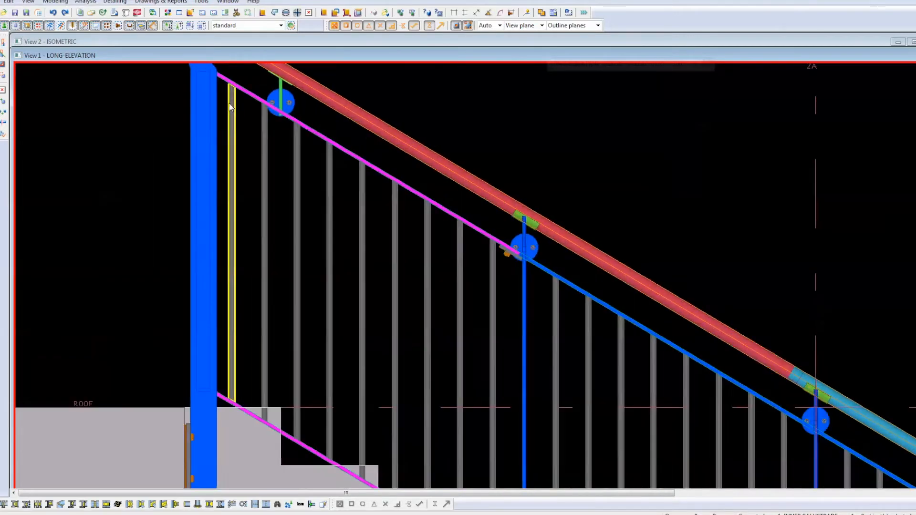
scroll(229, 107, "up", 2)
scroll(273, 81, "up", 2)
middle_click_drag(276, 86, 280, 89)
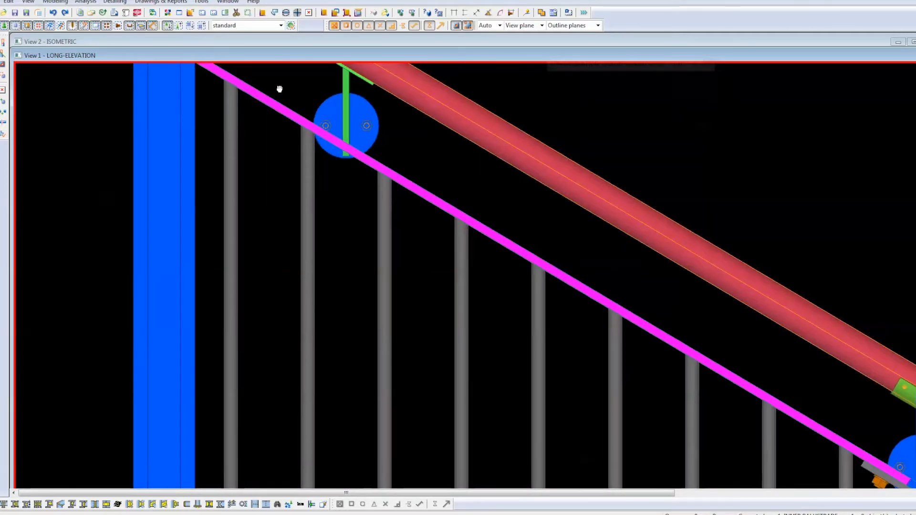
scroll(268, 164, "down", 2)
scroll(287, 174, "down", 4)
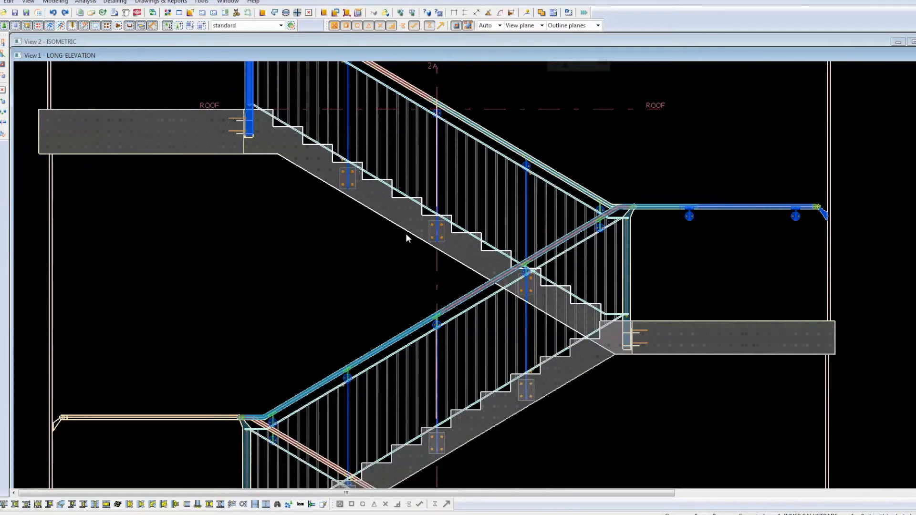
scroll(406, 233, "down", 4)
middle_click_drag(643, 388, 525, 150)
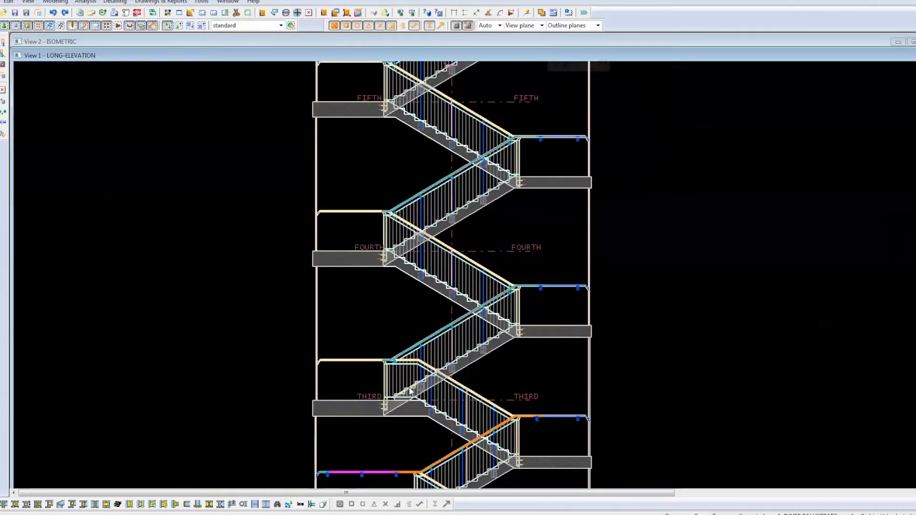
scroll(410, 391, "up", 3)
Examine the balustrade general arrangement drawing, checking the post setting-out dimensions on the roof-to-fifth elevation and in section A-A
middle_click_drag(712, 346, 651, 260)
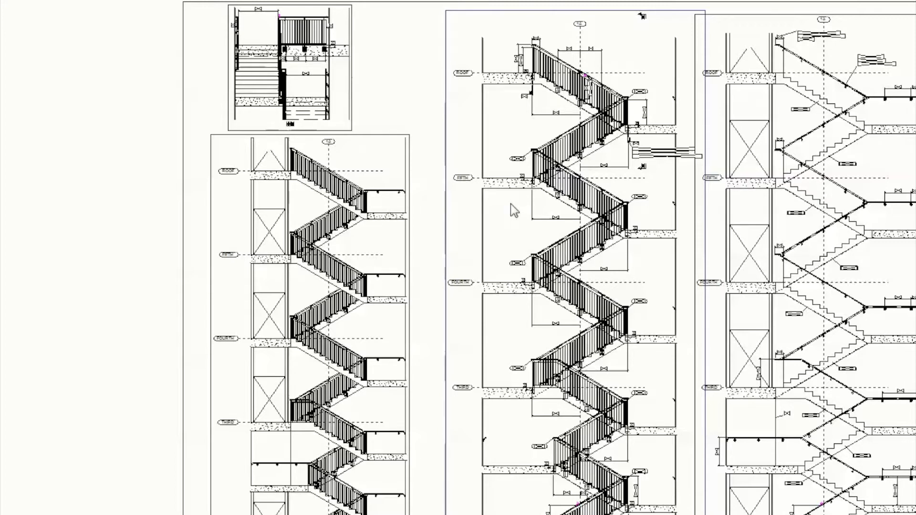
scroll(537, 53, "up", 3)
scroll(539, 59, "up", 8)
mouse_move(492, 99)
middle_mouse_down()
mouse_move(384, 85)
mouse_move(386, 67)
middle_mouse_up()
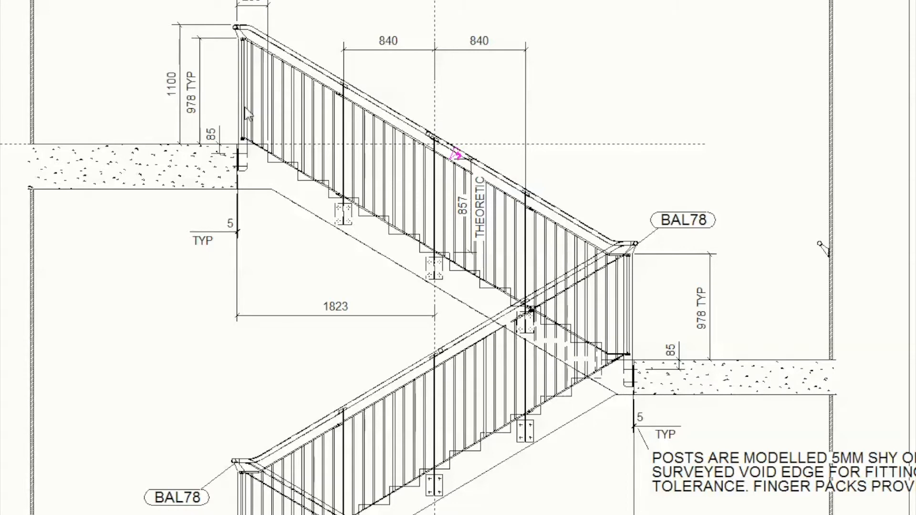
middle_click_drag(247, 115, 593, 200)
scroll(580, 191, "down", 2)
scroll(404, 207, "up", 1)
middle_click_drag(405, 207, 687, 245)
middle_click_drag(311, 259, 655, 253)
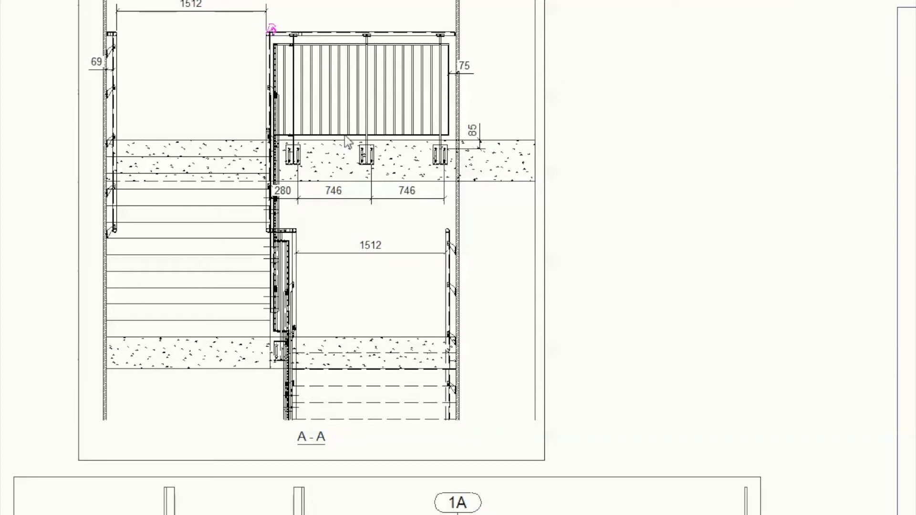
middle_click_drag(747, 157, 236, 135)
mouse_move(765, 261)
middle_mouse_down()
mouse_move(453, 154)
mouse_move(441, 118)
middle_mouse_up()
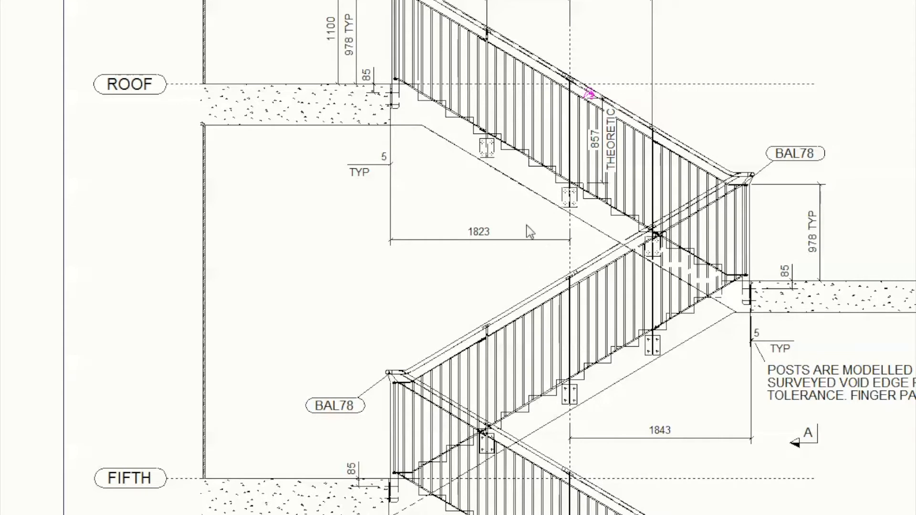
Examine the roof flight's side-fixed post brackets and the handrail, infill panel and fixing height dimensions at the roof slab edge
middle_click_drag(515, 123, 483, 201)
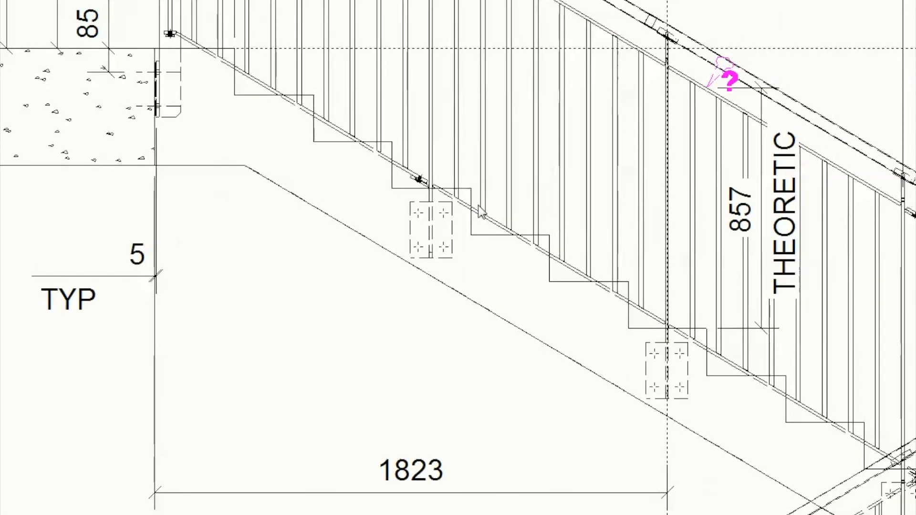
scroll(473, 197, "up", 2)
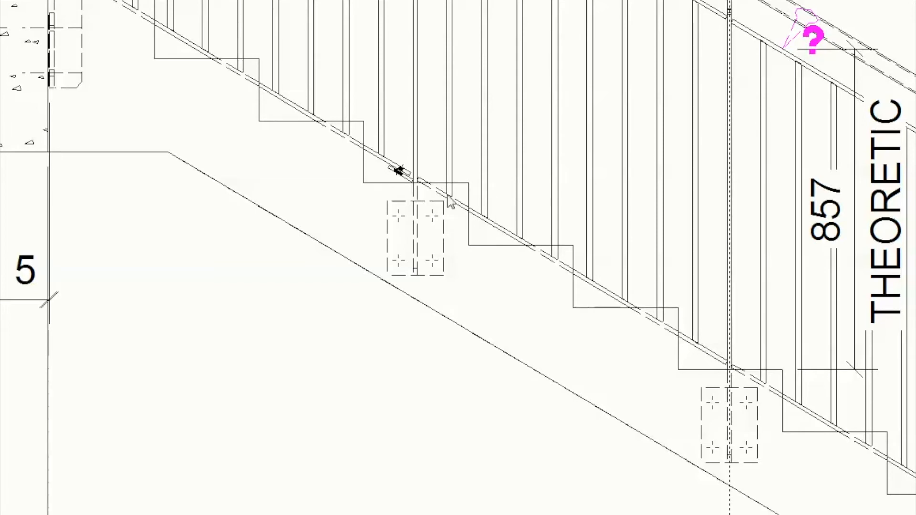
scroll(432, 223, "down", 1)
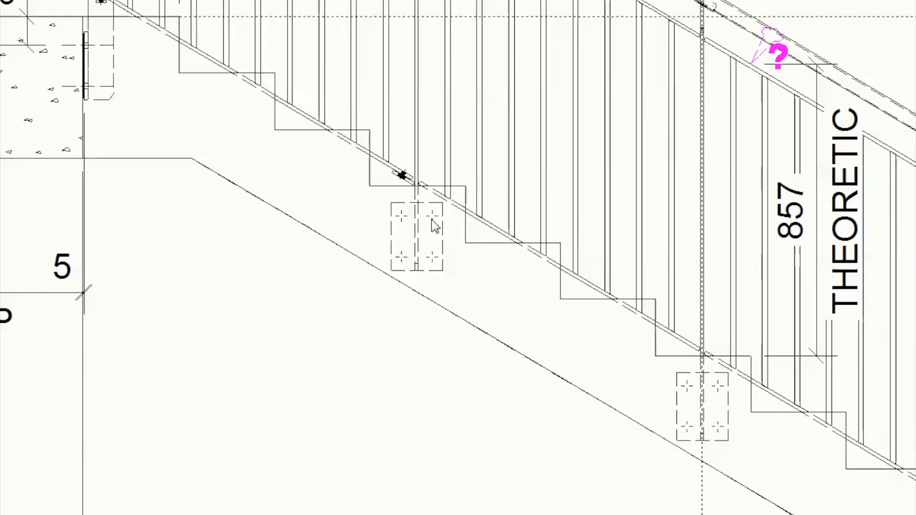
middle_click_drag(368, 204, 606, 337)
middle_click_drag(263, 150, 336, 276)
middle_click_drag(328, 139, 329, 239)
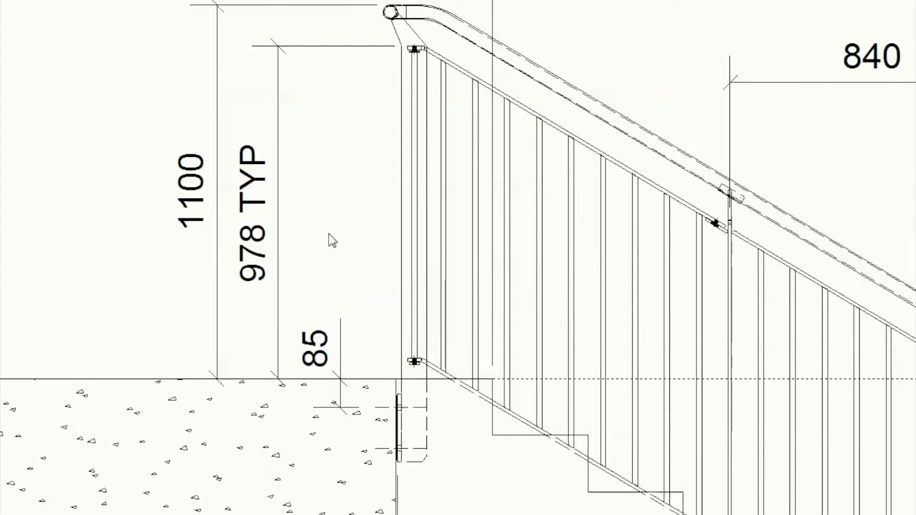
scroll(270, 219, "up", 1)
scroll(255, 286, "up", 1)
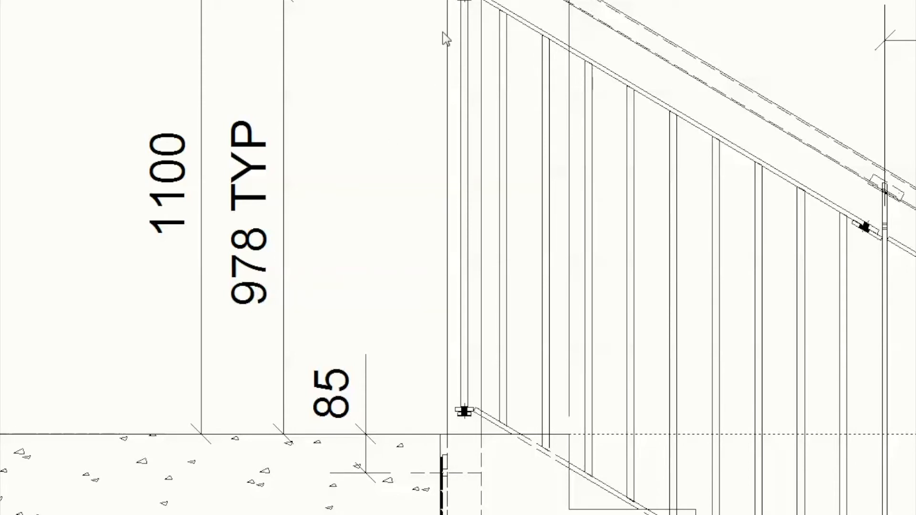
scroll(429, 115, "down", 3)
Examine the BAL78 balustrade at the landing below the roof, checking how the bottom rail and end post meet the stair nosing and slab edge
mouse_move(897, 420)
middle_mouse_down()
mouse_move(215, 237)
mouse_move(51, 102)
mouse_move(1, 39)
middle_mouse_up()
middle_click_drag(675, 358, 659, 232)
scroll(636, 498, "up", 5)
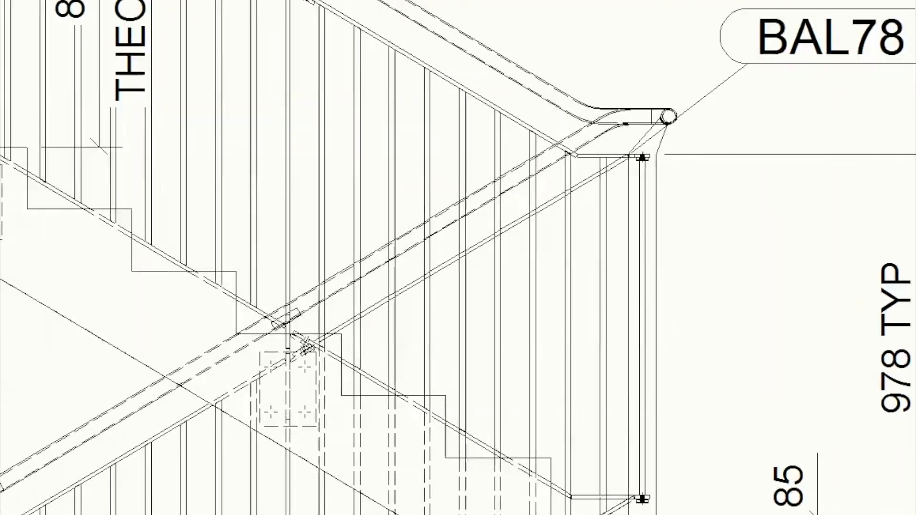
middle_click_drag(635, 501, 601, 353)
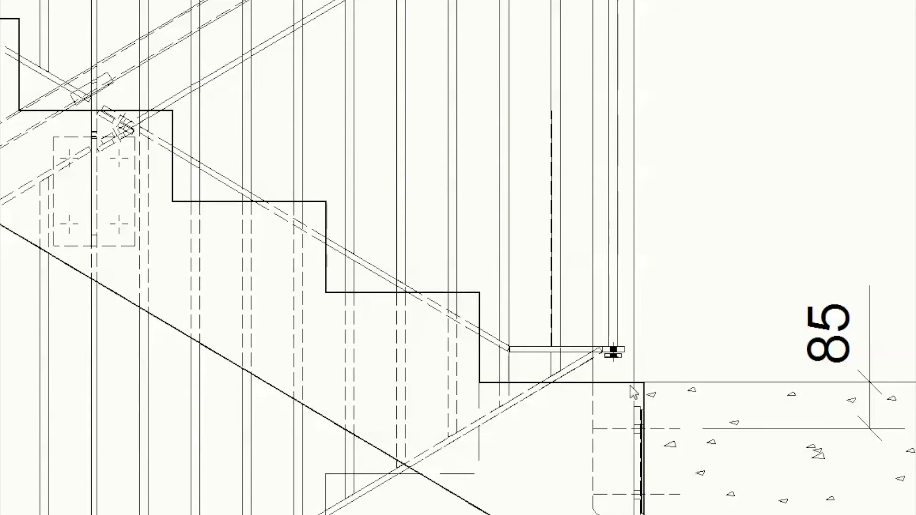
scroll(685, 290, "down", 4)
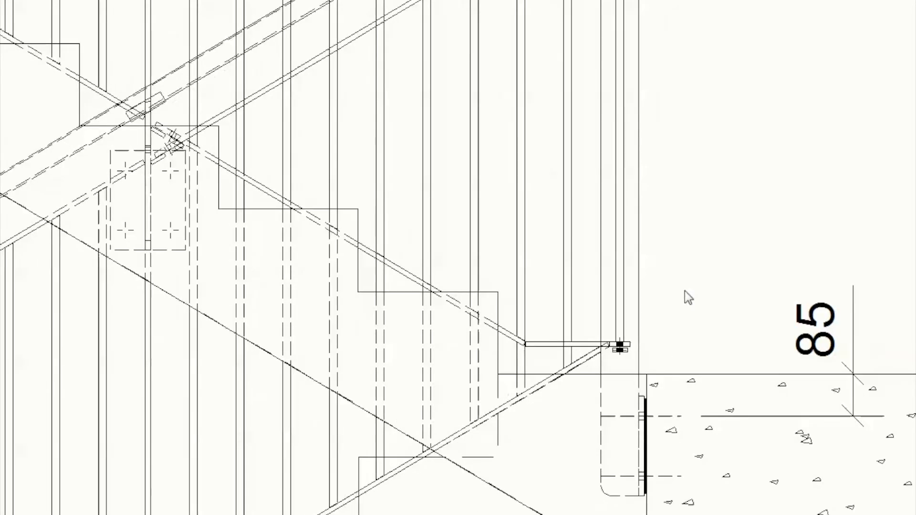
middle_click_drag(697, 264, 648, 299)
scroll(646, 300, "down", 5)
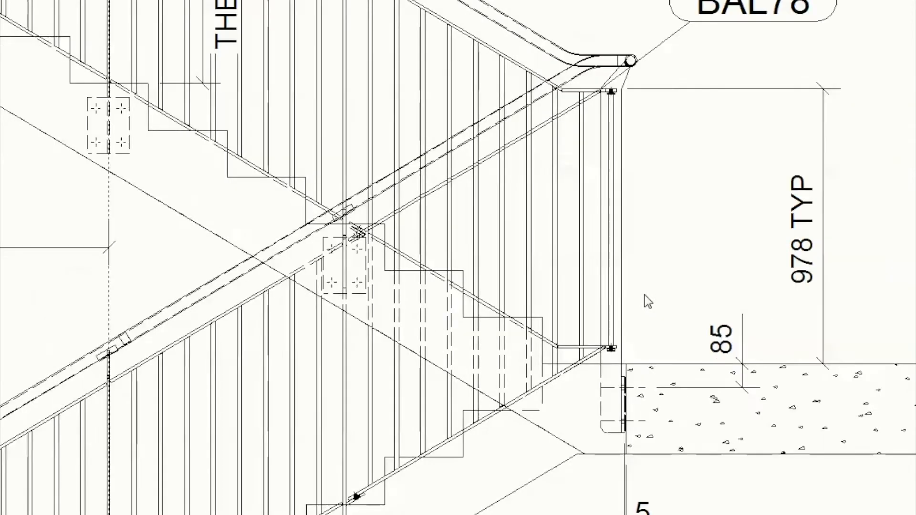
Examine the typical gap between the landing post's fixing plate and the slab edge, the adjoining flight's brackets and the handrail turn above
scroll(701, 489, "up", 5)
mouse_move(704, 494)
middle_mouse_down()
mouse_move(701, 431)
mouse_move(641, 389)
middle_mouse_up()
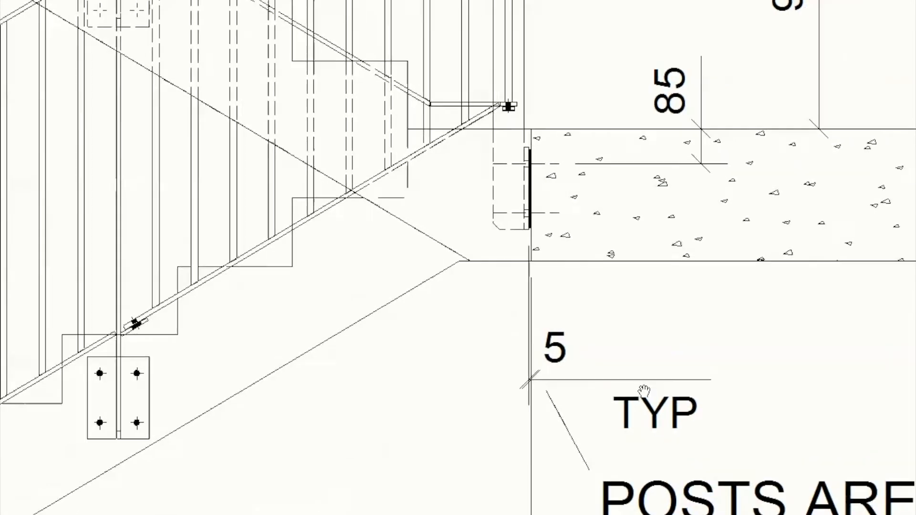
scroll(614, 419, "up", 1)
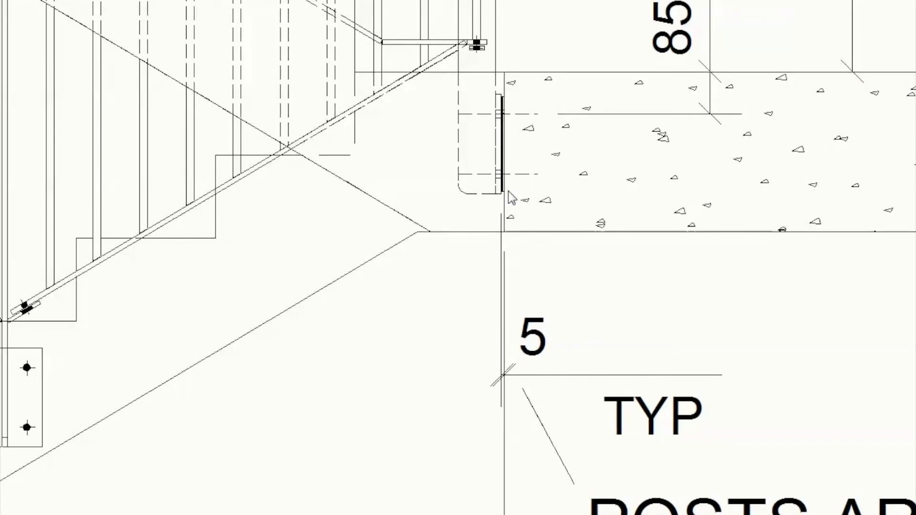
scroll(507, 204, "down", 3)
middle_click_drag(484, 213, 687, 301)
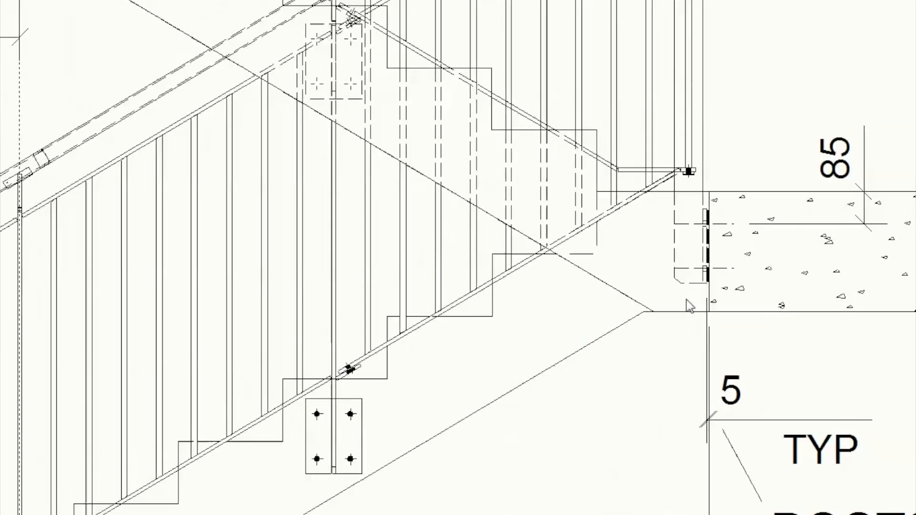
scroll(672, 254, "down", 2)
middle_click_drag(672, 256, 732, 306)
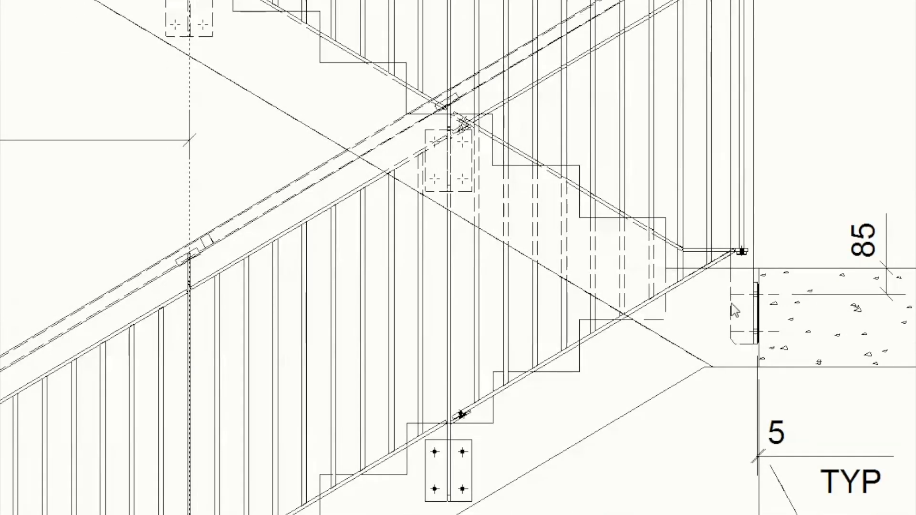
scroll(732, 306, "down", 2)
middle_click_drag(687, 214, 675, 388)
scroll(738, 205, "up", 5)
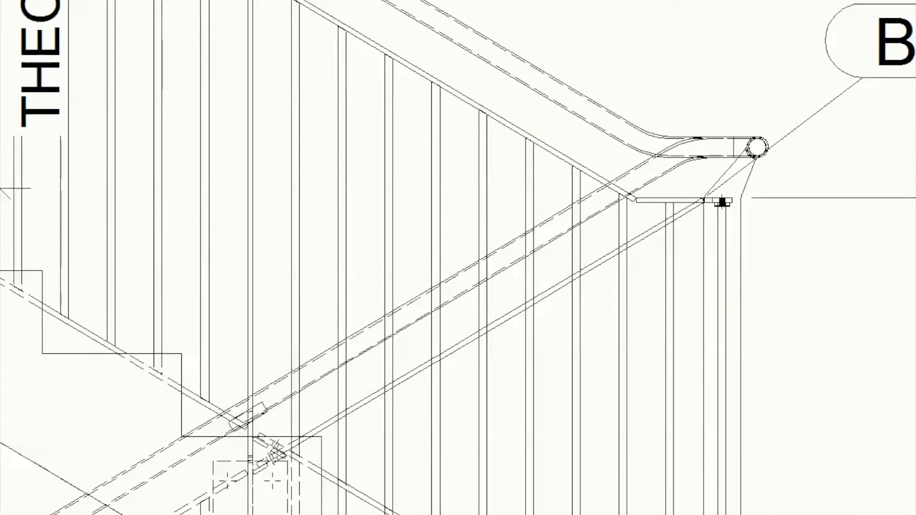